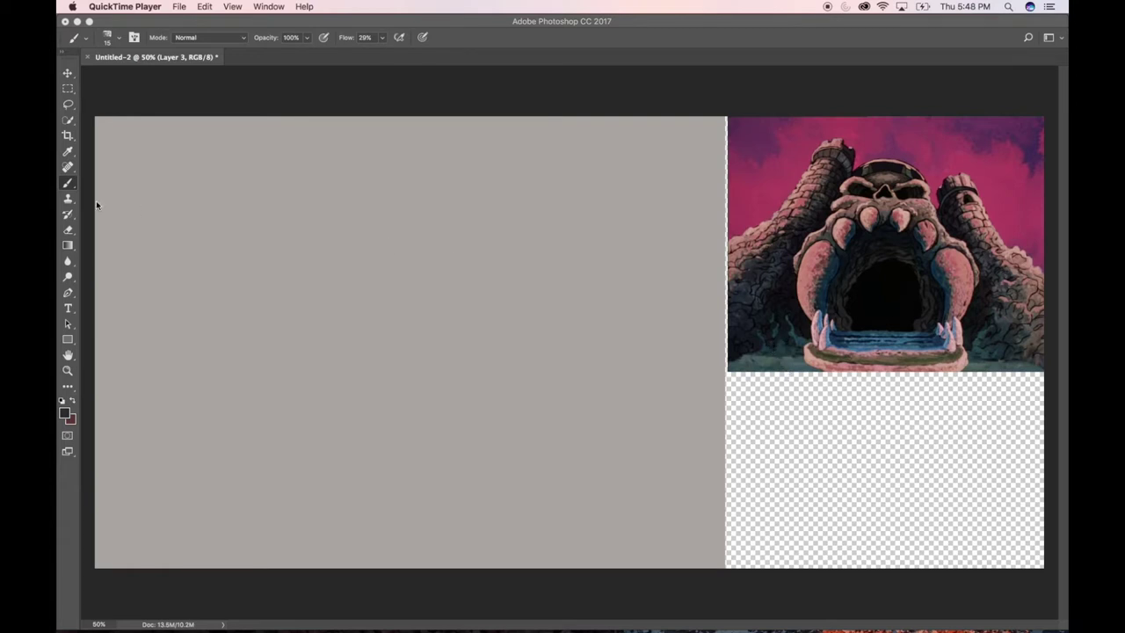
Activate the Brush tool and narrow the Color panel so it covers less of the canvas area
click(68, 184)
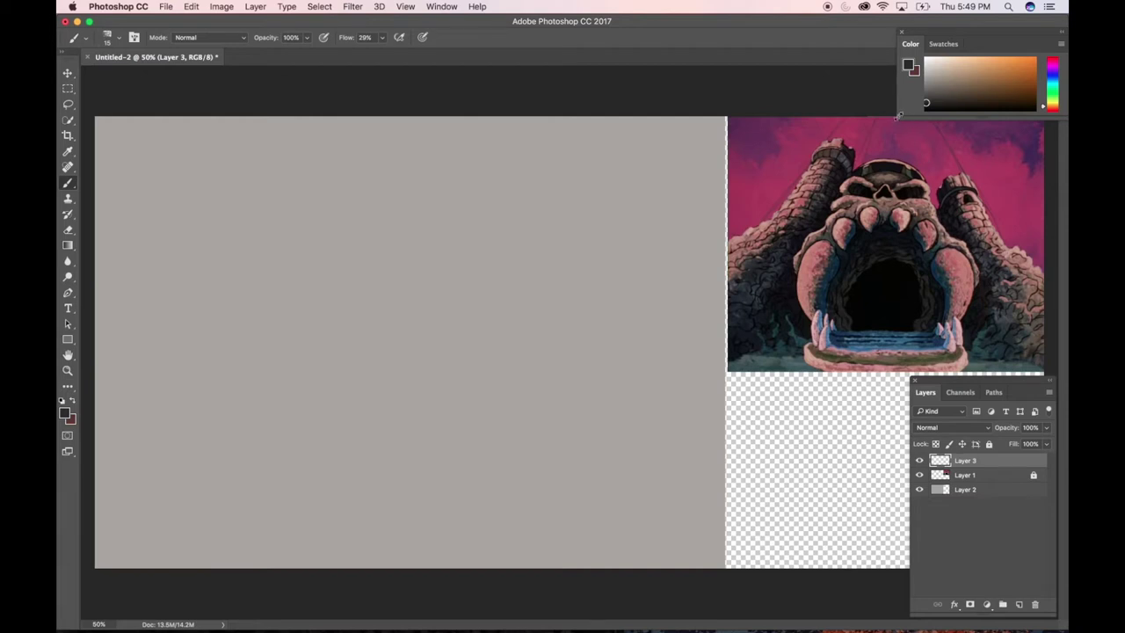
drag(897, 115, 944, 116)
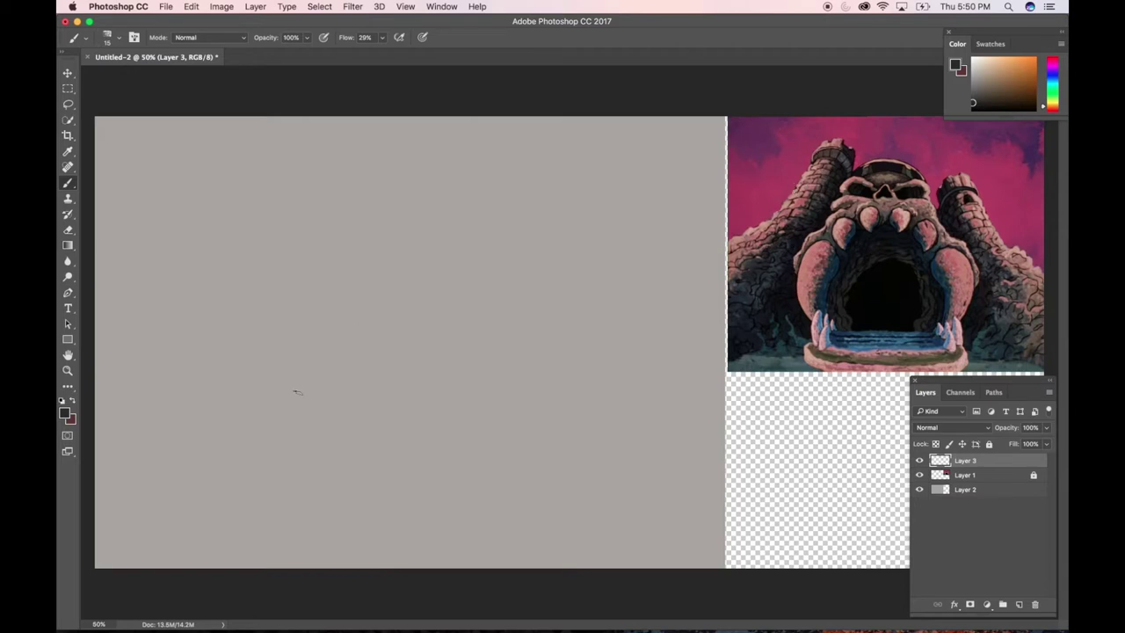
Sketch an upright castle tower with two vertical walls and a battlement top on the blank grey area
drag(299, 297, 302, 448)
drag(370, 291, 368, 437)
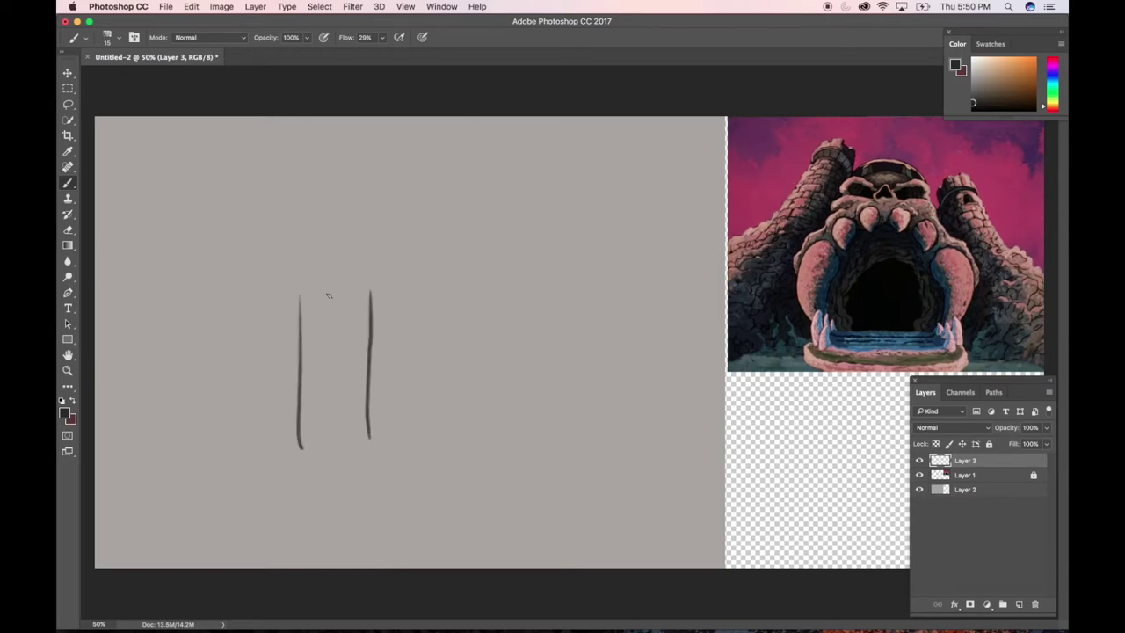
mouse_move(299, 291)
mouse_down()
mouse_move(388, 299)
mouse_move(279, 236)
mouse_move(293, 222)
mouse_move(308, 243)
mouse_move(329, 220)
mouse_move(354, 247)
mouse_move(383, 228)
mouse_move(406, 239)
mouse_move(410, 307)
mouse_move(364, 306)
mouse_up()
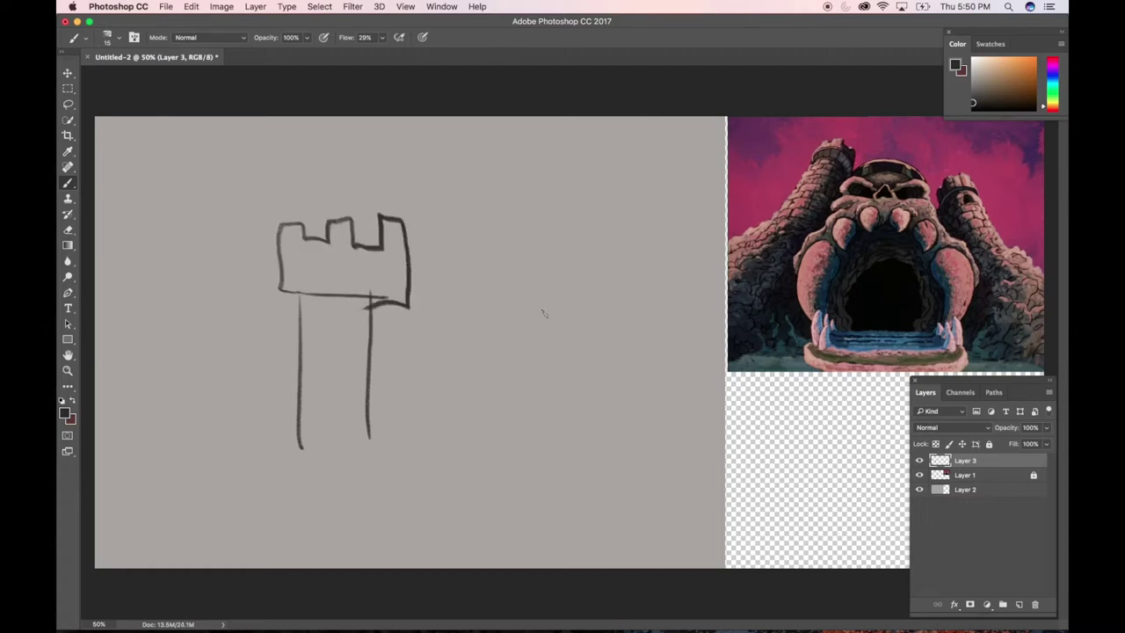
Lightly sketch a leaning tower with a rounded, foreshortened top to the right of the upright tower
drag(439, 393, 501, 275)
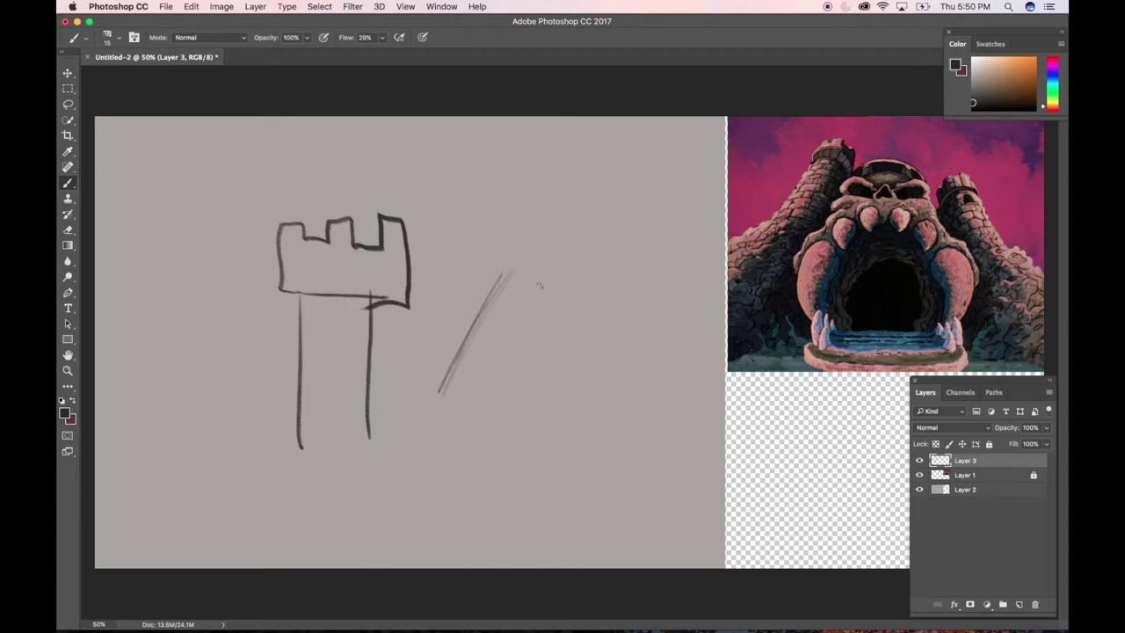
drag(513, 216, 493, 253)
drag(546, 209, 557, 208)
drag(546, 265, 582, 297)
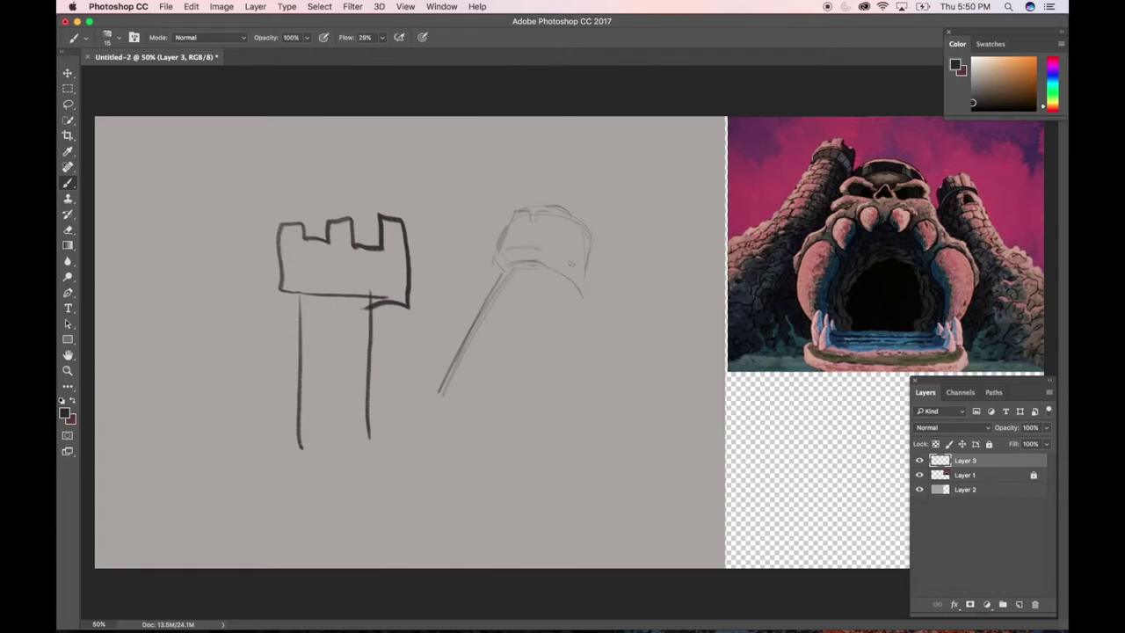
drag(545, 253, 581, 278)
drag(564, 232, 558, 236)
Undo the last strokes of the leaning tower's top and draw a curved double-headed arrow between the two towers
key(super+alt+z)
key(super+alt+z)
key(super+alt+z)
key(super+alt+z)
key(super+alt+z)
key(super+alt+z)
mouse_move(460, 191)
mouse_down()
mouse_move(435, 169)
mouse_move(409, 182)
mouse_move(468, 187)
mouse_move(443, 209)
mouse_up()
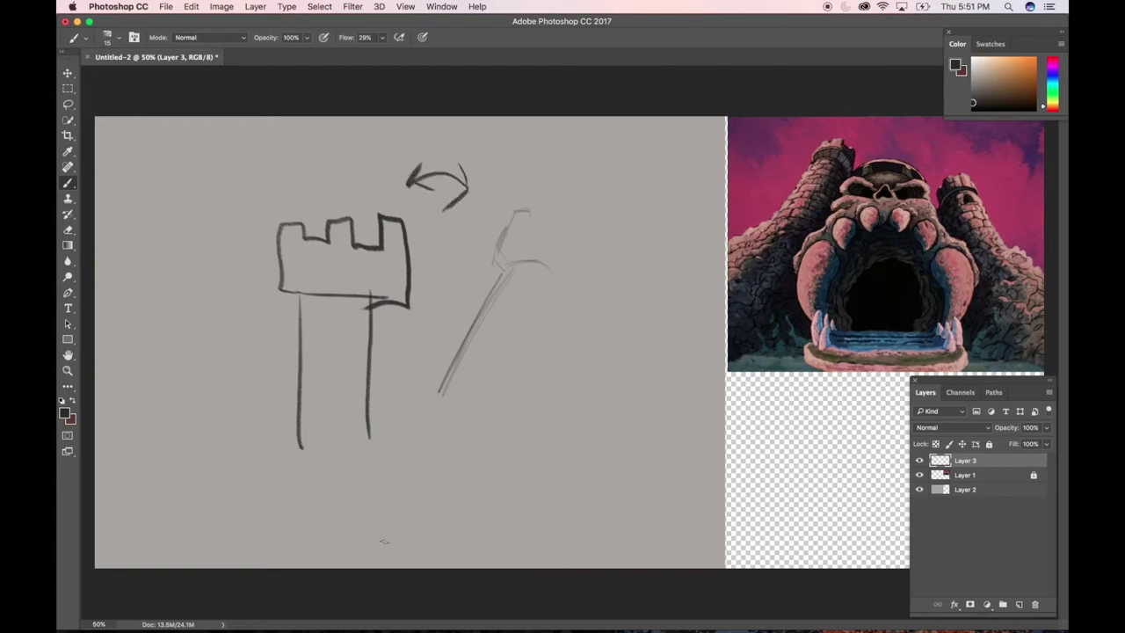
Undo the arrow and all strokes of both tower sketches to clear the grey area
key(super+alt+z)
key(super+alt+z)
key(super+alt+z)
key(super+alt+z)
key(super+alt+z)
key(super+alt+z)
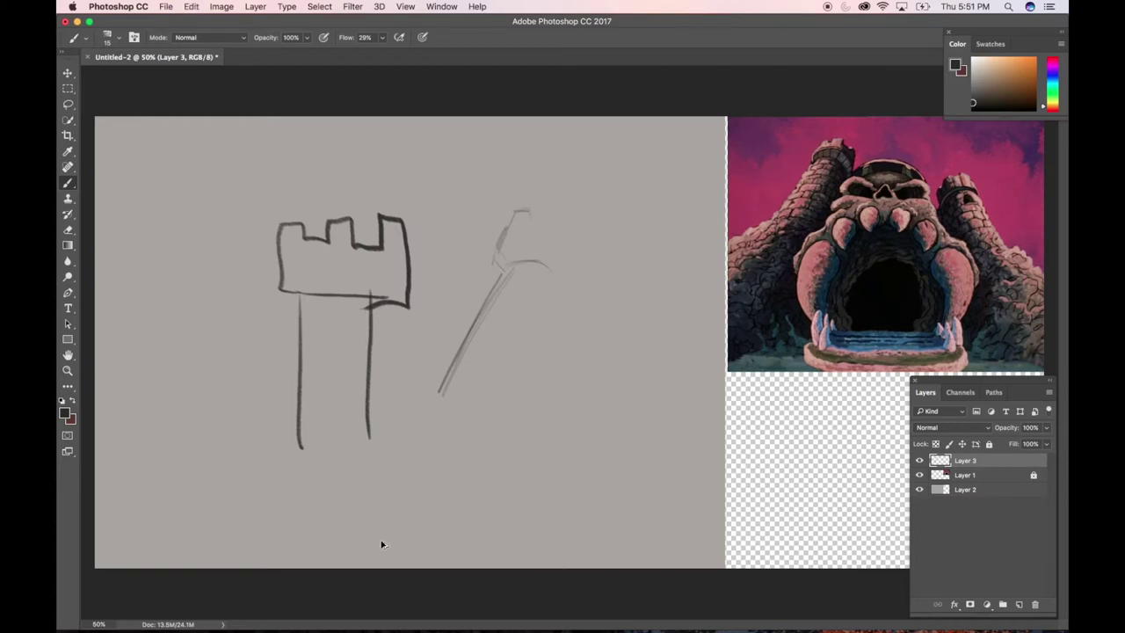
key(super+alt+z)
key(super+alt+z)
key(super+alt+z)
key(super+alt+z)
key(super+alt+z)
key(super+alt+z)
key(super+alt+z)
key(super+alt+z)
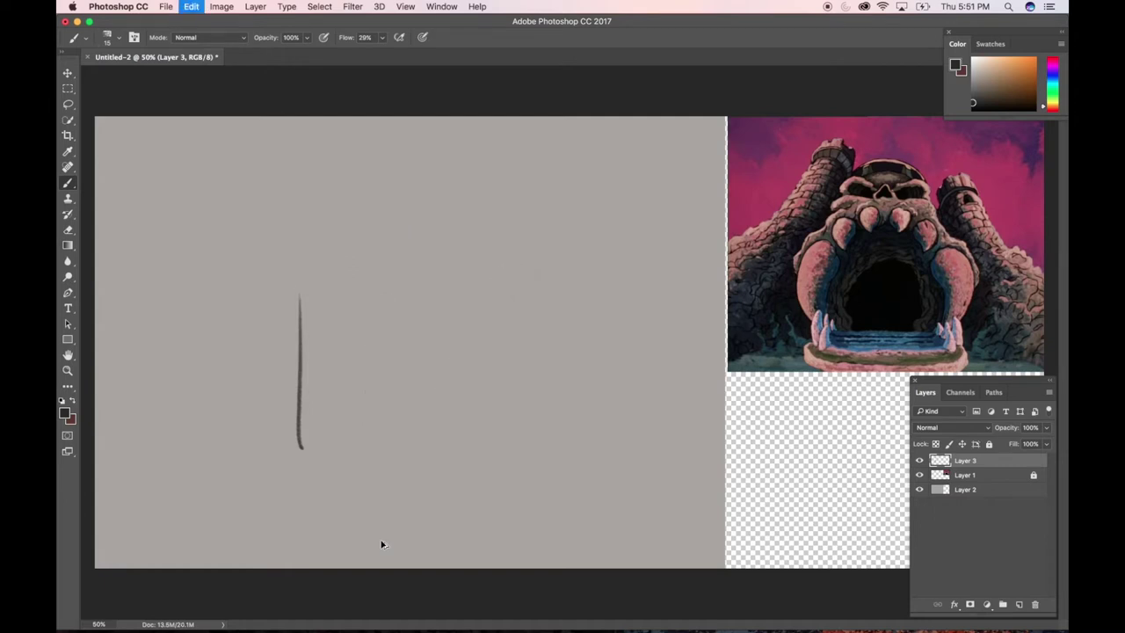
Sketch a simple tree with two curved trunk lines and a cloud-shaped crown on the grey area
drag(339, 325, 360, 429)
drag(411, 320, 419, 427)
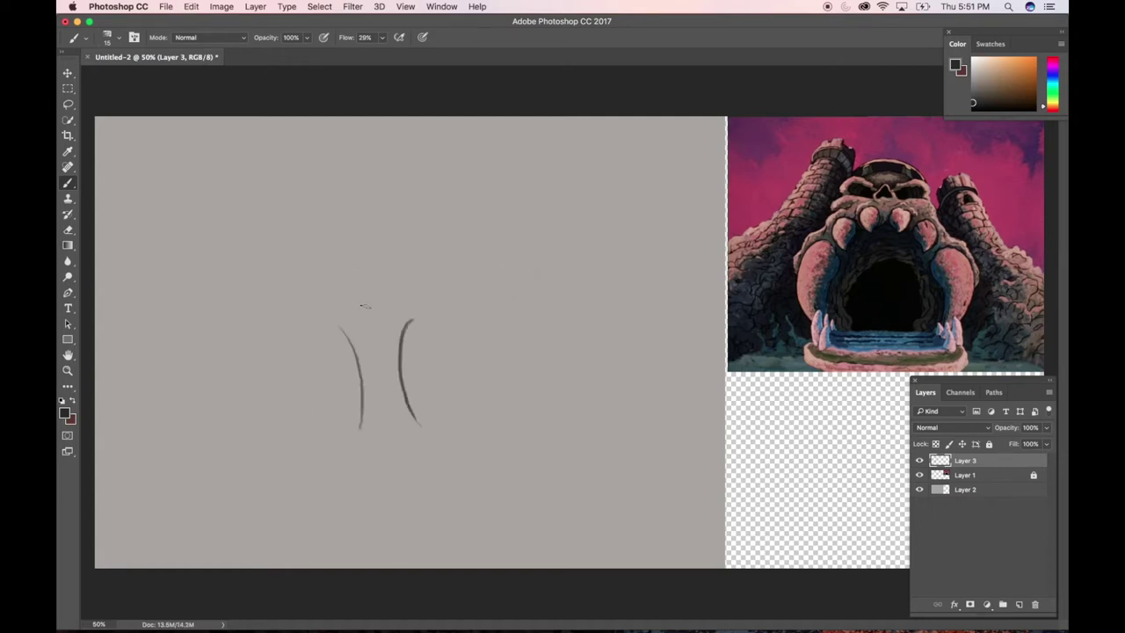
mouse_move(303, 344)
mouse_down()
mouse_move(337, 216)
mouse_move(401, 210)
mouse_move(491, 296)
mouse_move(406, 322)
mouse_up()
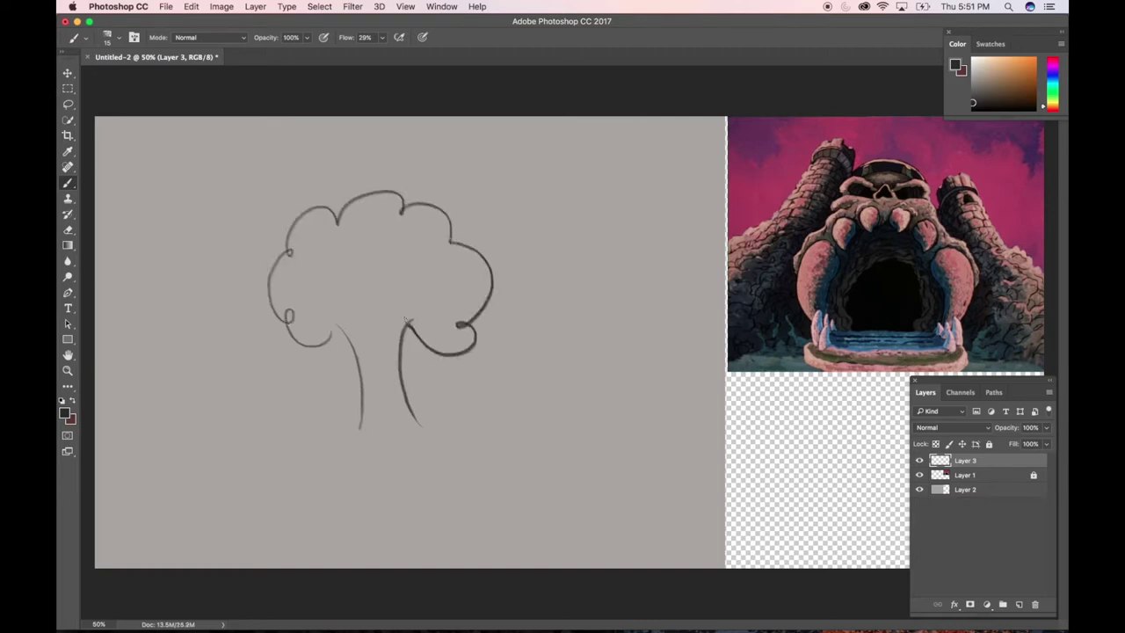
Undo the strokes of the cloud-crowned tree with the curved trunk
key(super+alt+z)
key(super+shift+z)
key(super+alt+z)
key(super+alt+z)
key(super+alt+z)
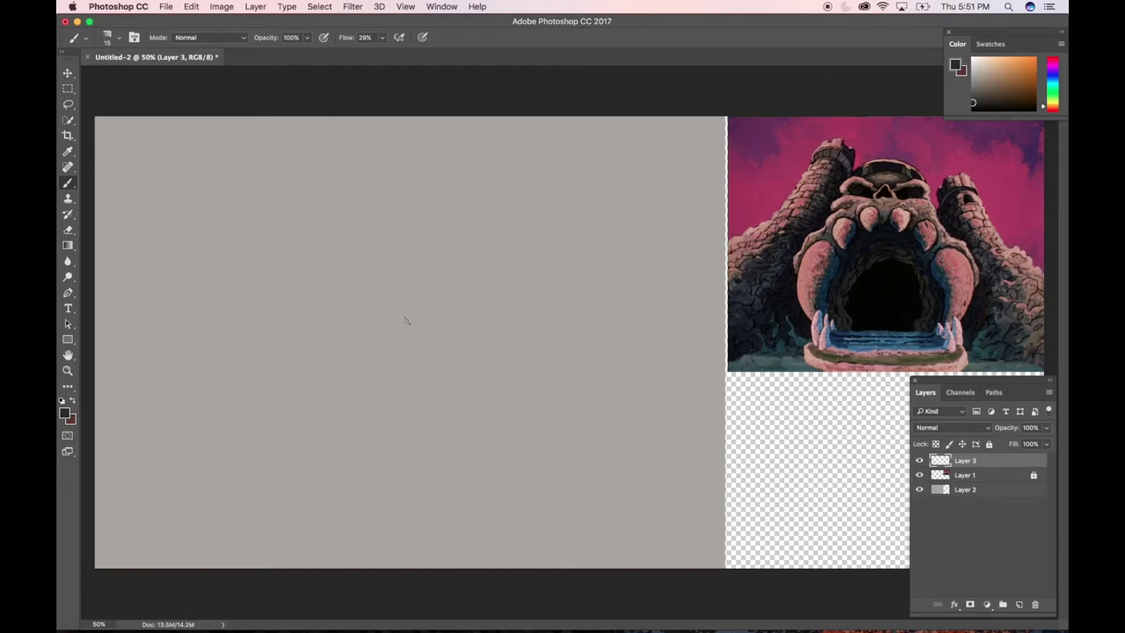
Sketch a leaning, foreshortened tree trunk that splits into several thin branches at its upper right end
mouse_move(472, 330)
mouse_down()
mouse_move(413, 303)
mouse_move(497, 231)
mouse_move(469, 326)
mouse_move(504, 235)
mouse_move(503, 178)
mouse_up()
drag(518, 227, 543, 162)
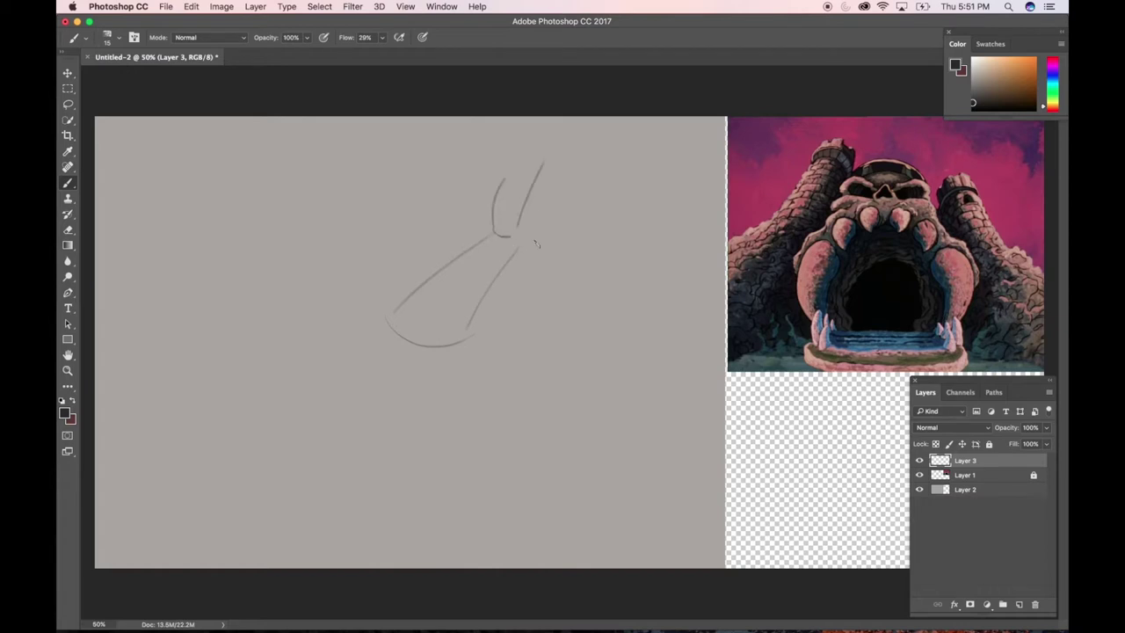
drag(520, 247, 588, 159)
mouse_move(543, 221)
mouse_down()
mouse_move(563, 266)
mouse_move(591, 257)
mouse_up()
mouse_move(545, 219)
mouse_down()
mouse_move(619, 249)
mouse_move(582, 246)
mouse_move(600, 271)
mouse_move(627, 261)
mouse_up()
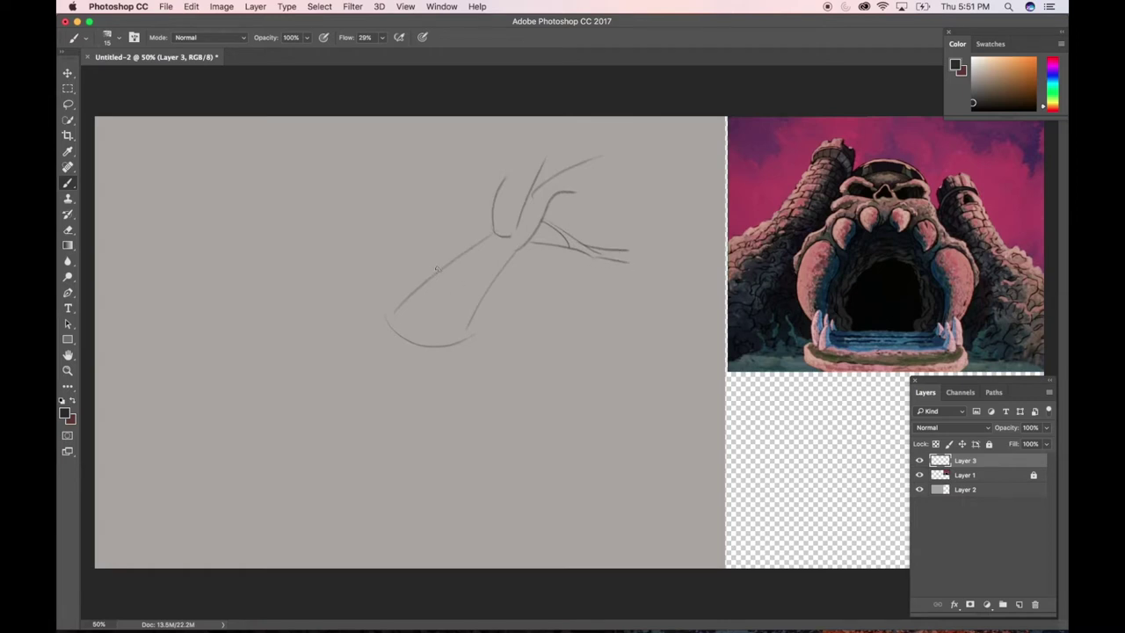
Add a bent, forking branch reaching left from the leaning trunk's upper edge
drag(436, 269, 360, 213)
mouse_move(425, 283)
mouse_down()
mouse_move(422, 249)
mouse_move(372, 276)
mouse_move(356, 251)
mouse_move(307, 291)
mouse_up()
drag(334, 192, 350, 217)
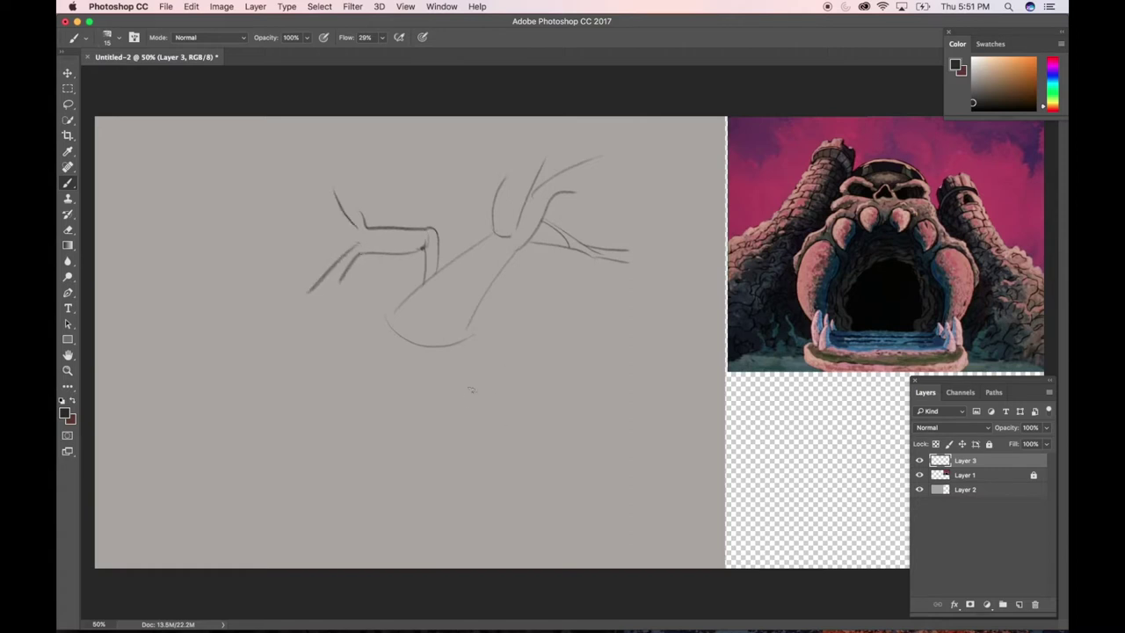
Undo every stroke of the leaning tree and its branches
key(super+alt+z)
key(super+alt+z)
key(super+alt+z)
key(super+alt+z)
key(super+alt+z)
key(super+alt+z)
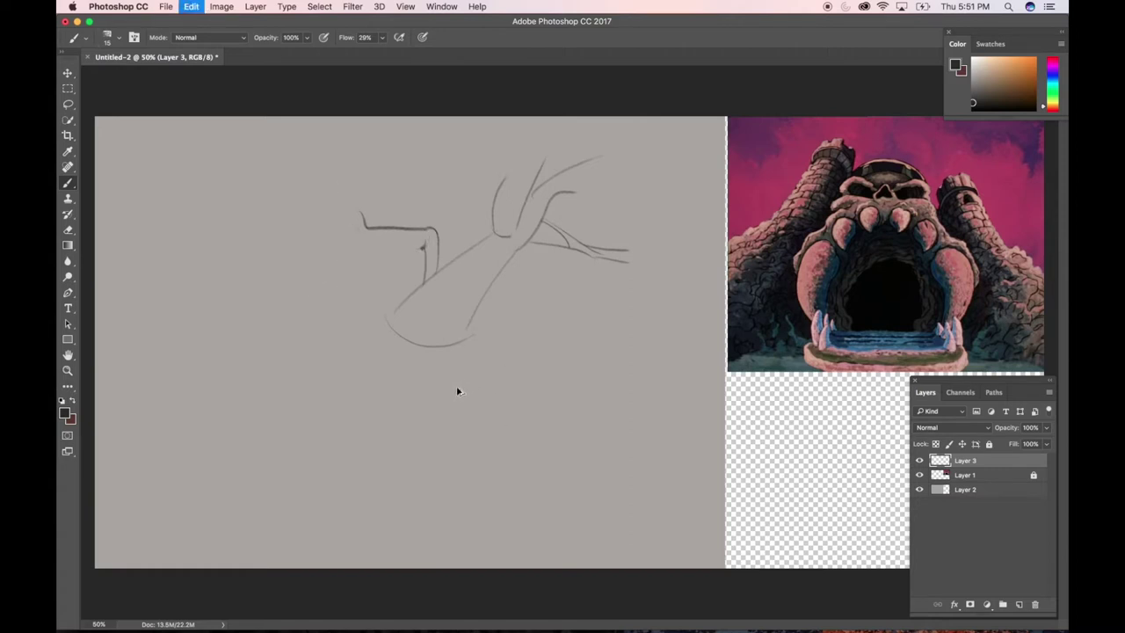
key(super+alt+z)
key(super+alt+z)
key(super+alt+z)
key(super+alt+z)
key(super+alt+z)
key(super+alt+z)
key(super+alt+z)
key(super+alt+z)
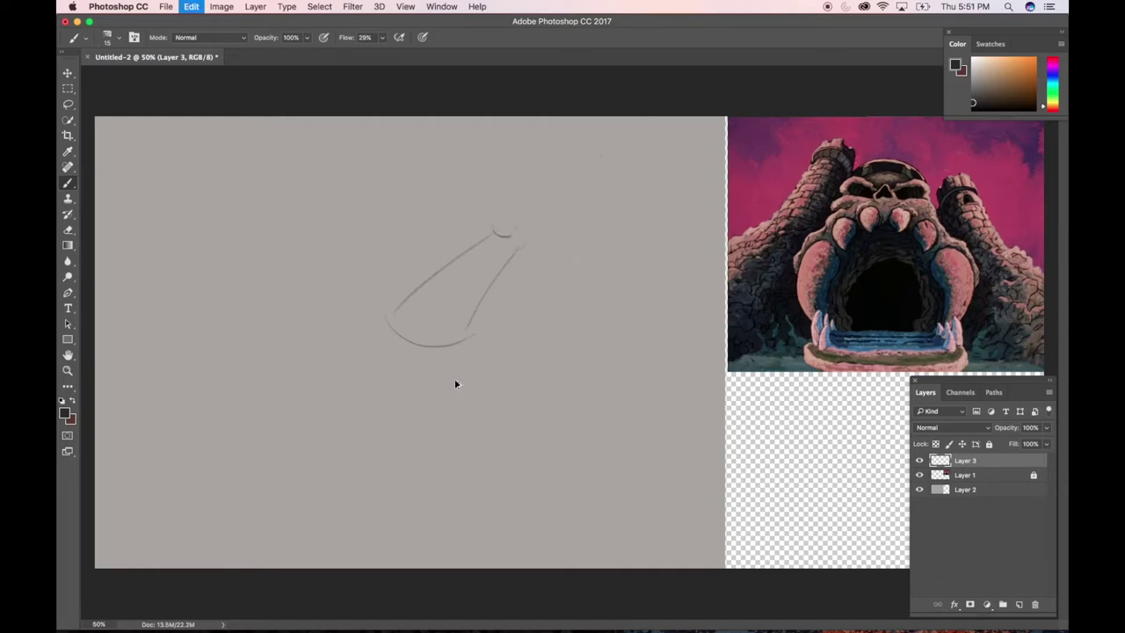
key(super+alt+z)
key(super+alt+z)
key(super+alt+z)
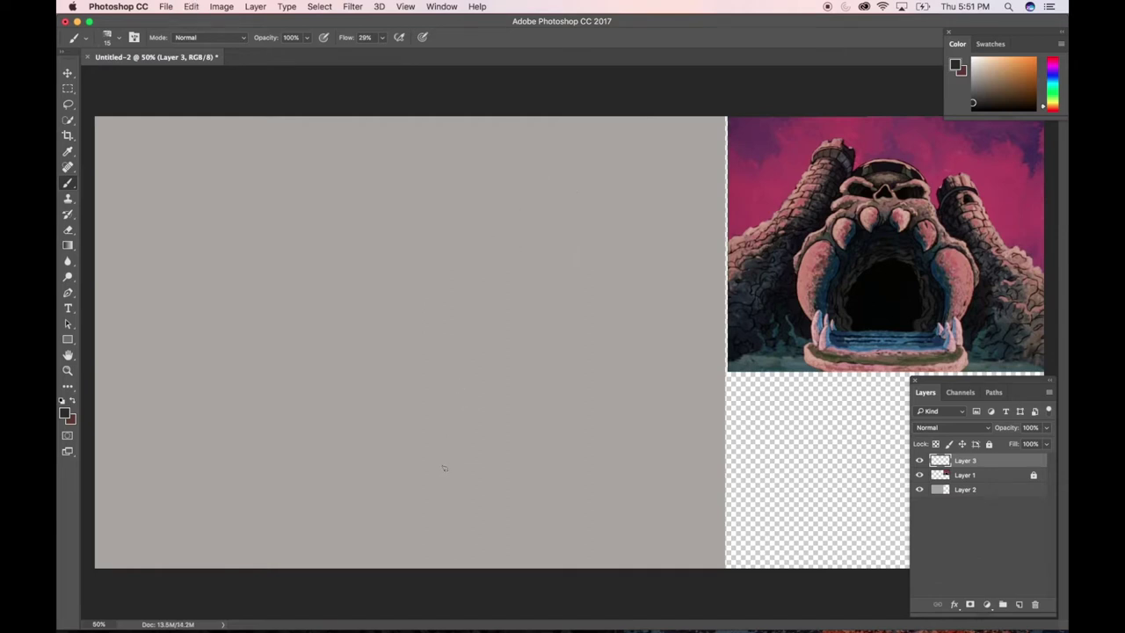
drag(349, 489, 369, 279)
drag(452, 471, 457, 269)
mouse_move(367, 283)
mouse_down()
mouse_move(344, 240)
mouse_move(369, 210)
mouse_move(424, 194)
mouse_move(486, 252)
mouse_move(443, 264)
mouse_move(350, 256)
mouse_up()
key(super+z)
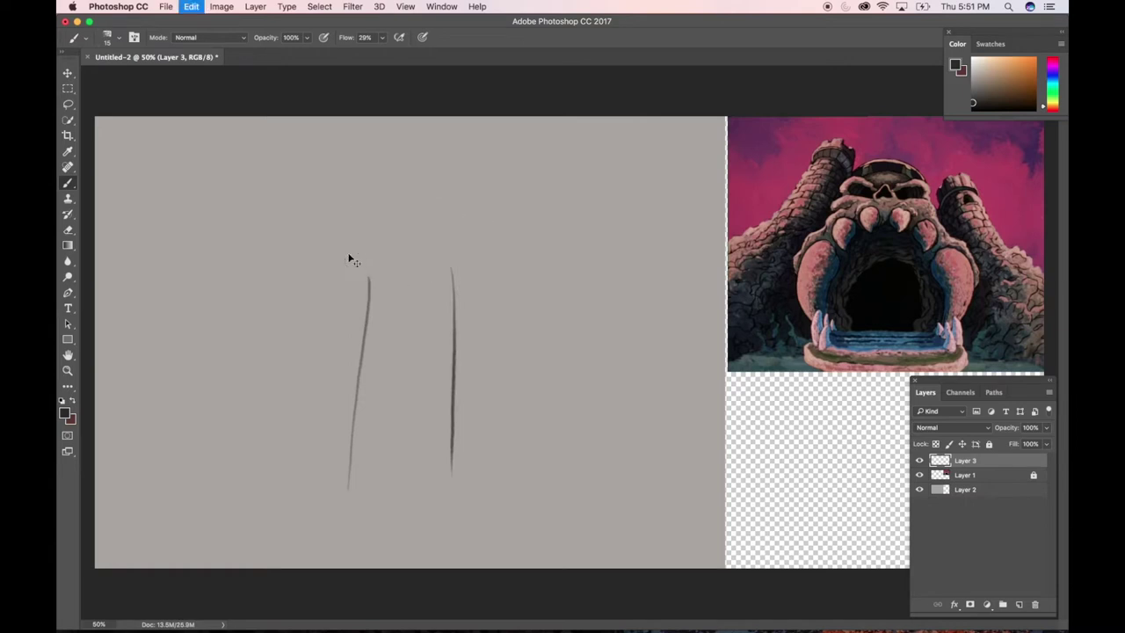
key(super+z)
key(super+alt+z)
key(super+alt+z)
key(super+alt+z)
key(super+alt+z)
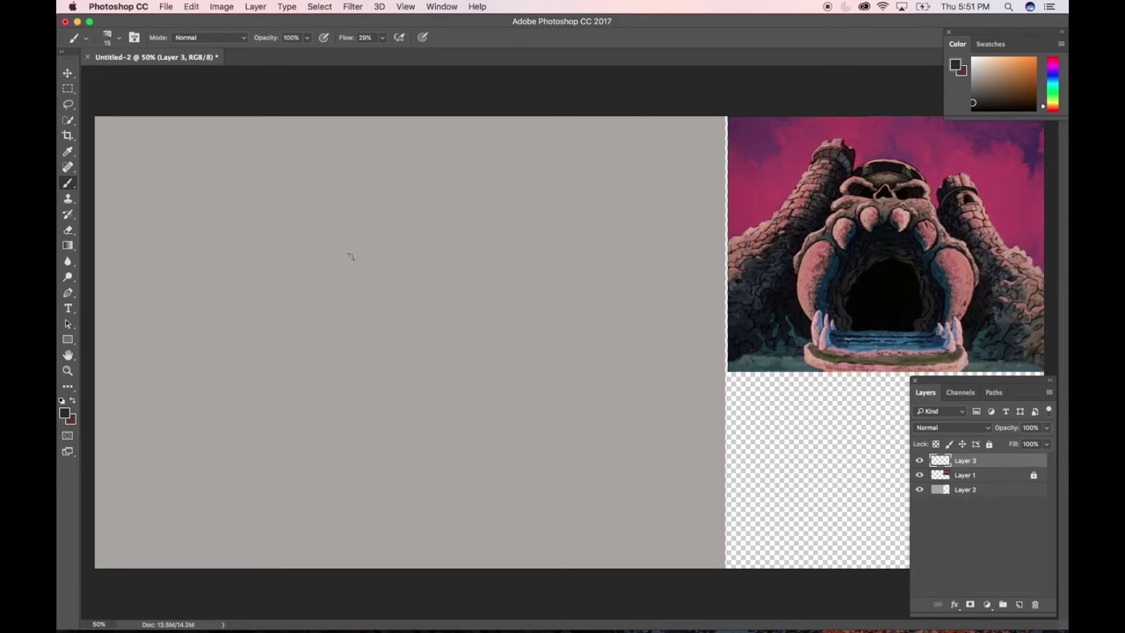
Sketch a tall tree with a straight, narrow trunk and a small cloud-shaped crown
drag(369, 277, 366, 474)
drag(428, 281, 423, 457)
mouse_move(361, 267)
mouse_down()
mouse_move(333, 230)
mouse_move(351, 201)
mouse_move(428, 190)
mouse_move(465, 253)
mouse_move(396, 270)
mouse_move(341, 234)
mouse_up()
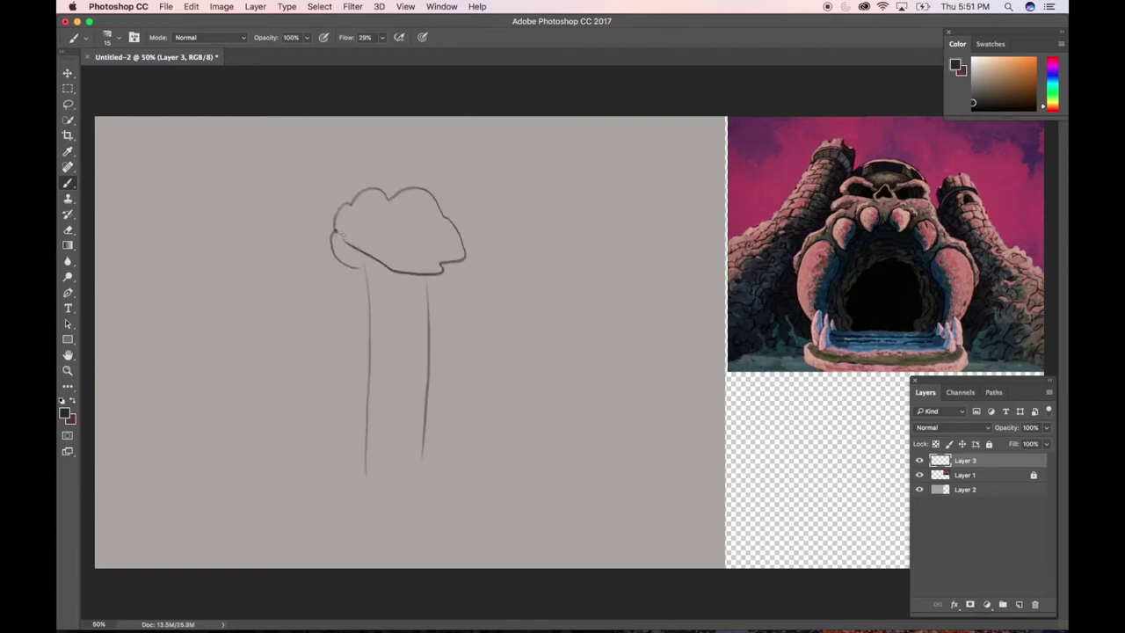
Undo the tall straight tree sketch and the faint test stroke on the grey area
key(super+alt+z)
key(super+alt+z)
key(super+alt+z)
key(super+alt+z)
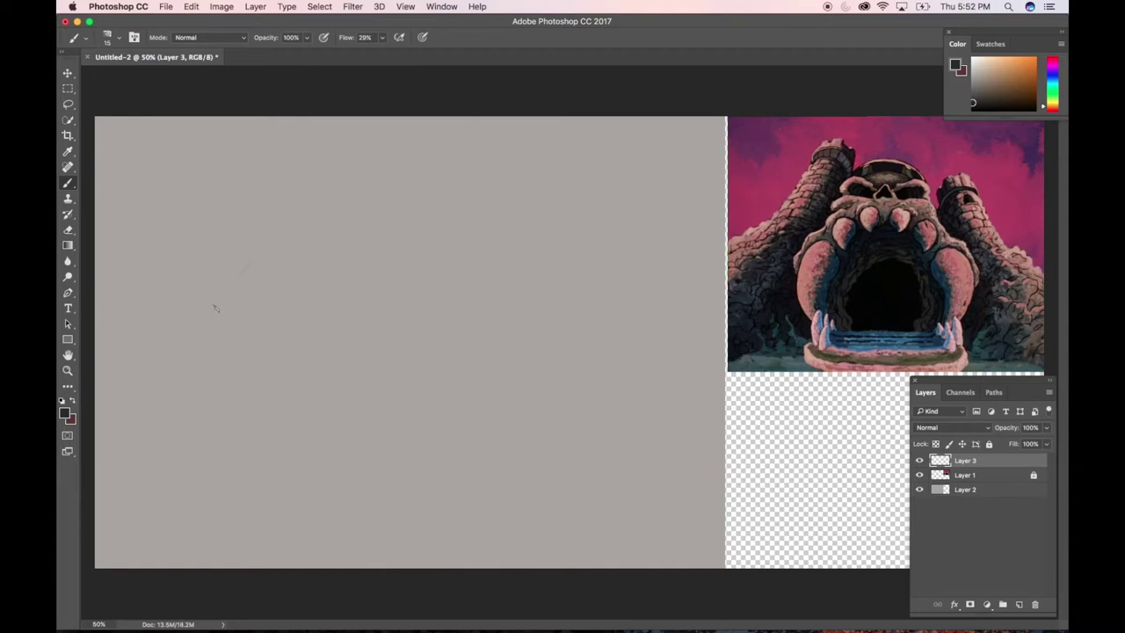
key(super+z)
Try sketching curling strokes above the right tower of the castle reference, and undo them
drag(966, 171, 976, 158)
mouse_move(953, 135)
mouse_down()
mouse_move(931, 149)
mouse_move(924, 176)
mouse_move(923, 156)
mouse_up()
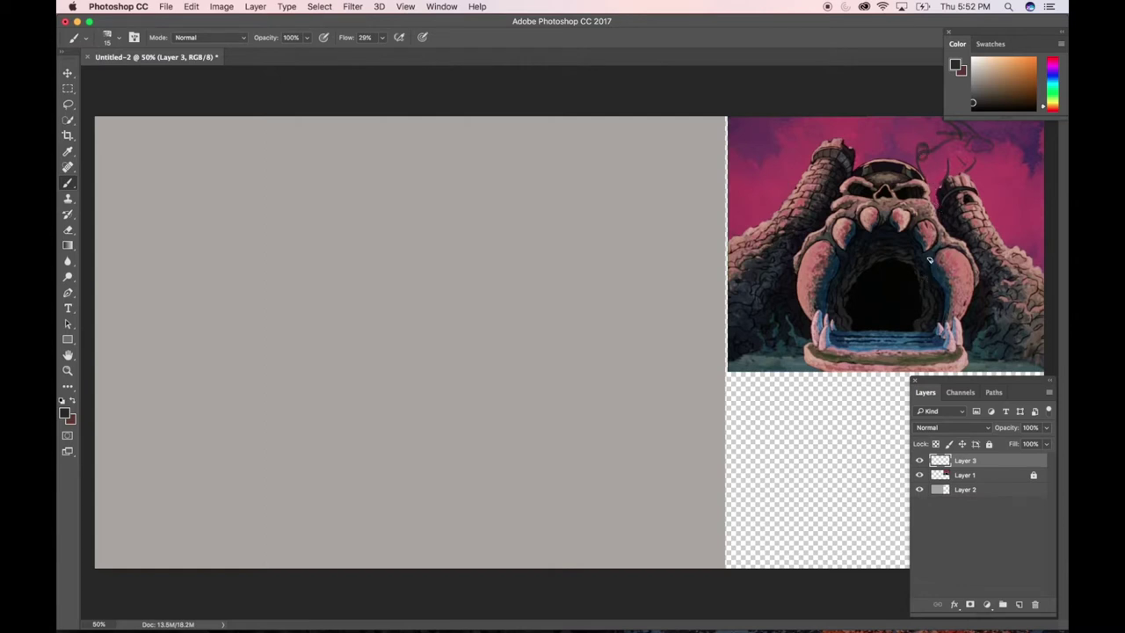
key(super+alt+z)
key(super+alt+z)
key(super+alt+z)
key(super+alt+z)
key(super+alt+z)
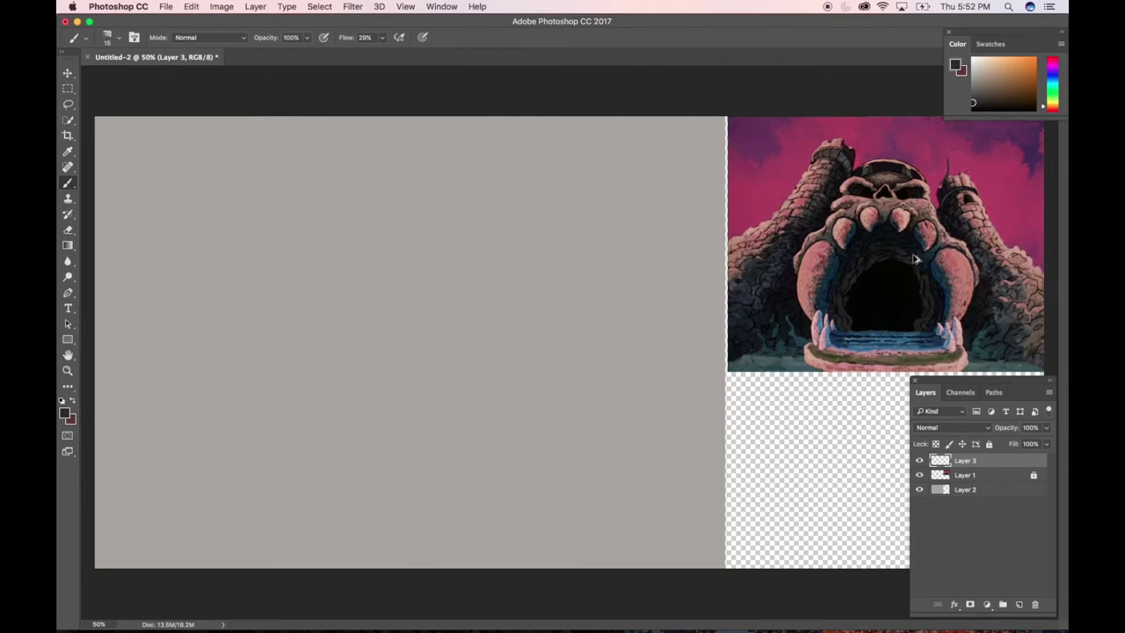
key(super+alt+z)
Draw two horizontal and two vertical lines across the castle reference image to divide it into thirds
drag(1042, 189, 687, 189)
drag(767, 297, 1010, 303)
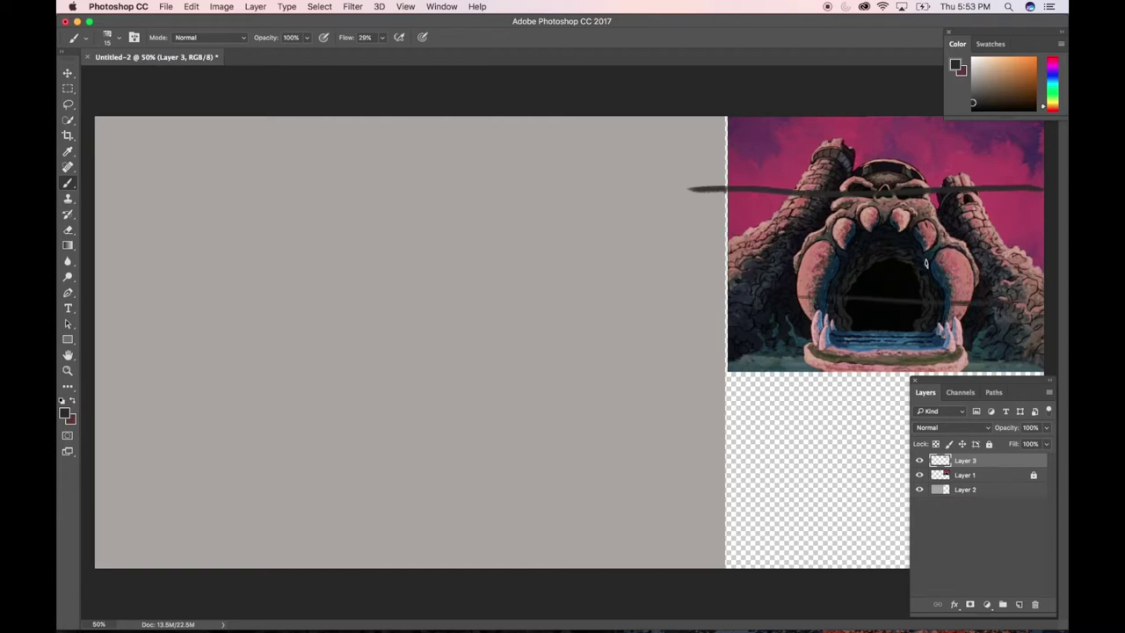
drag(819, 109, 833, 379)
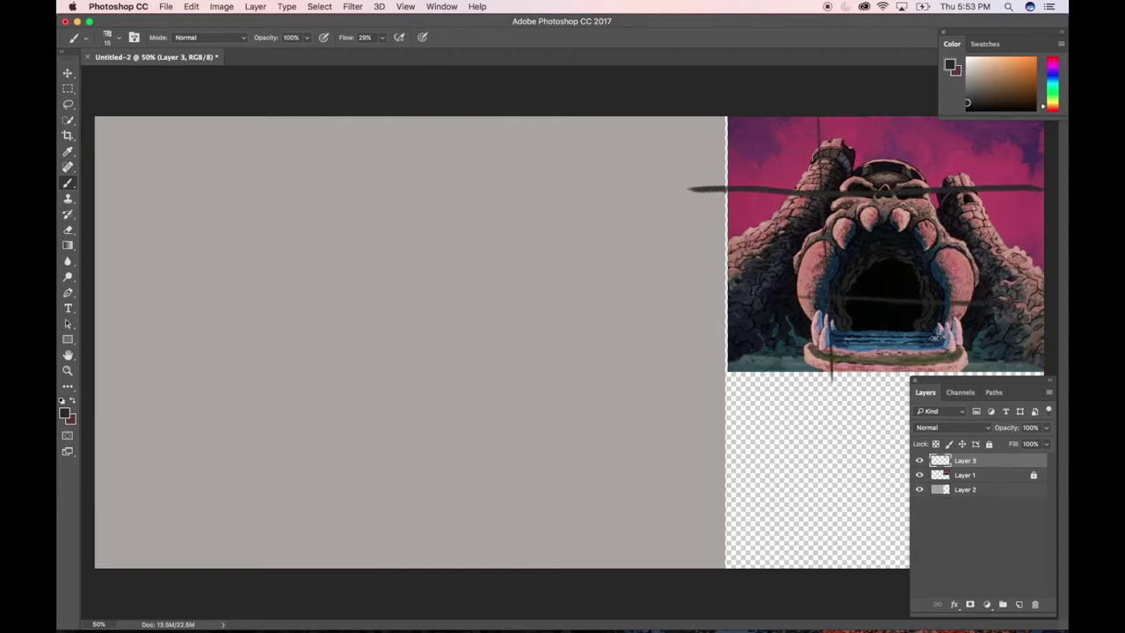
drag(932, 121, 941, 376)
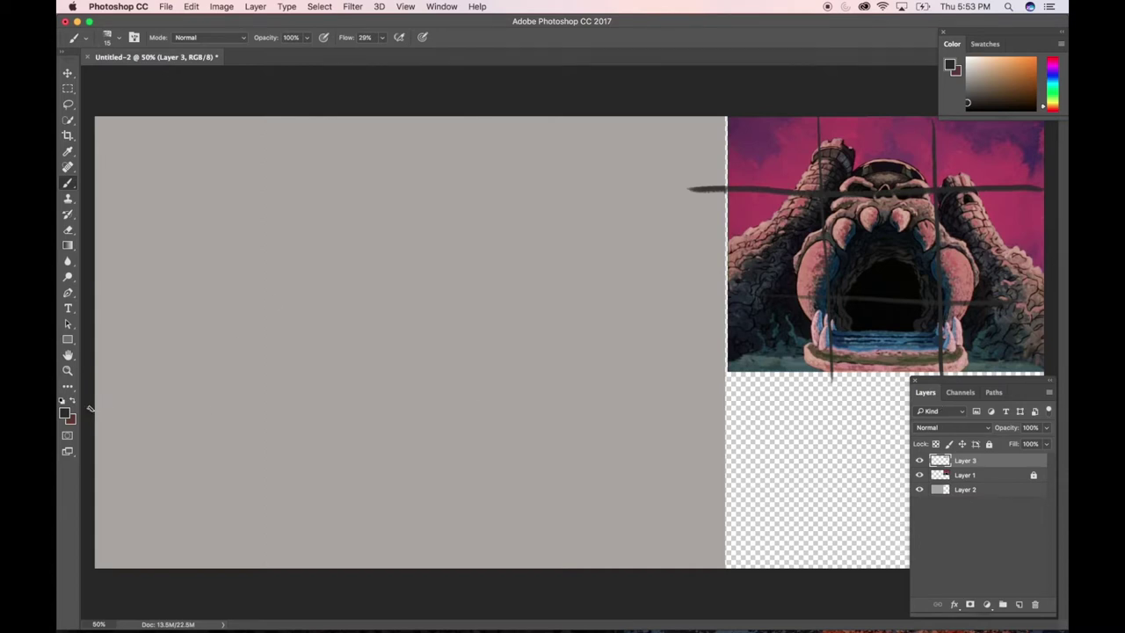
drag(91, 405, 638, 406)
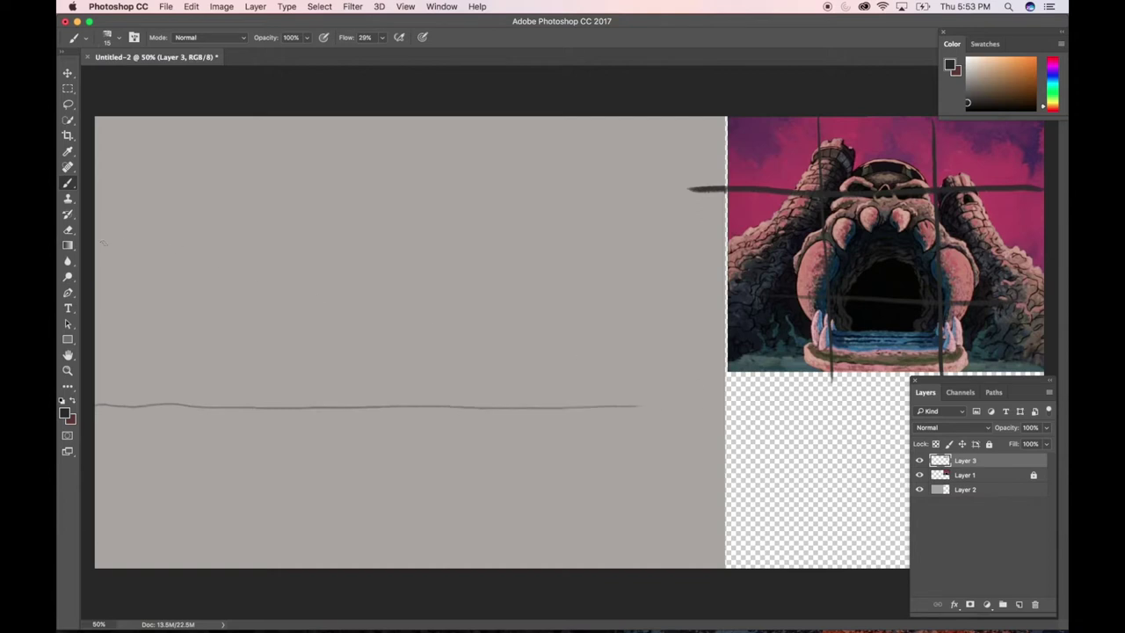
mouse_move(103, 235)
mouse_down()
mouse_move(333, 228)
mouse_move(790, 239)
mouse_up()
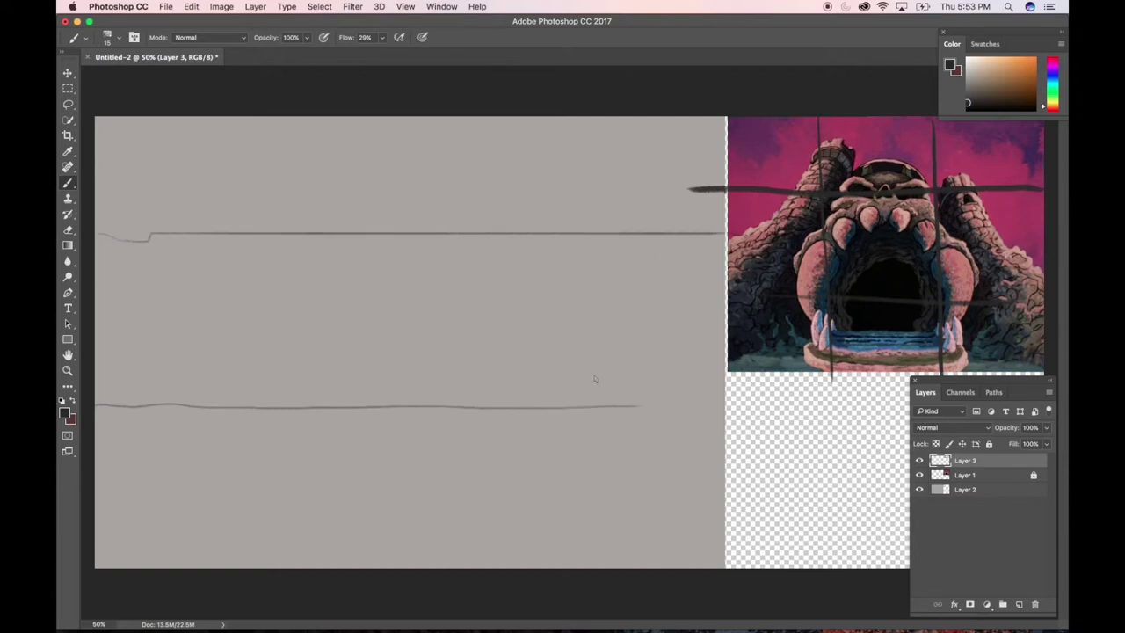
key(super+z)
key(super+z)
key(super+z)
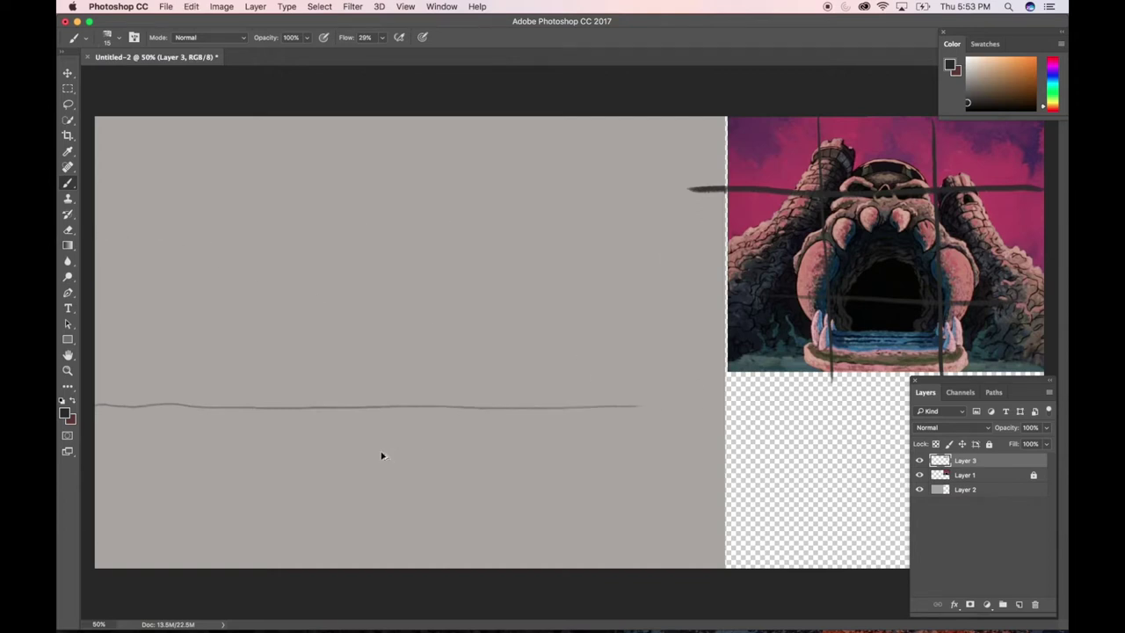
key(super+alt+z)
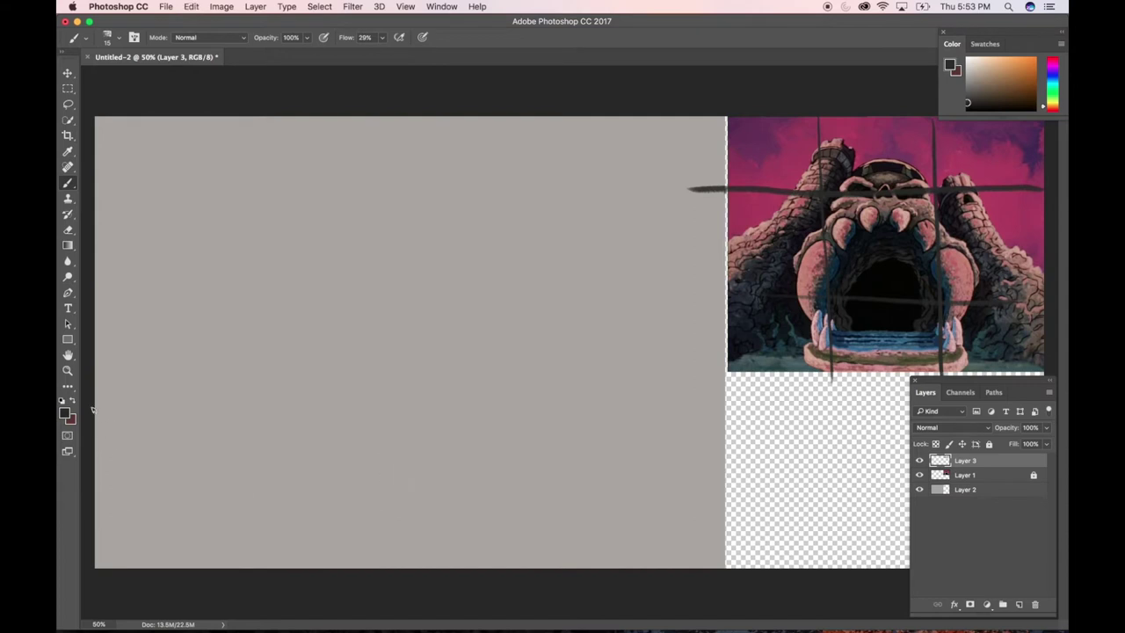
Draw a matching thirds grid on the blank grey area using two straight horizontal and two straight vertical lines
mouse_move(100, 411)
mouse_down()
mouse_move(665, 409)
mouse_move(719, 421)
mouse_move(745, 408)
mouse_up()
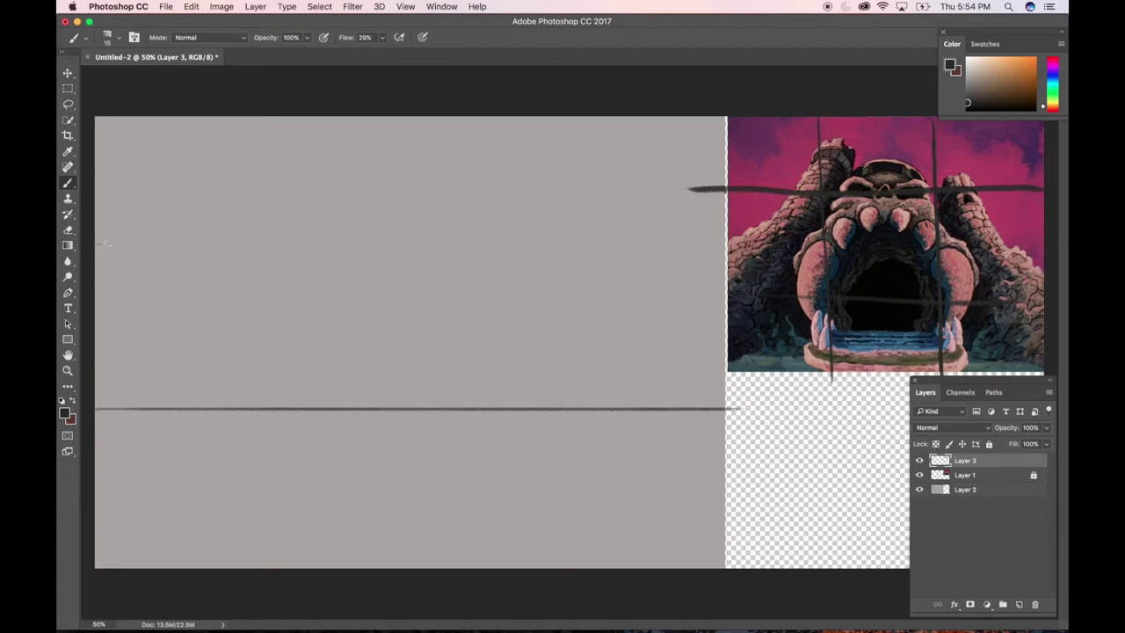
drag(105, 244, 737, 245)
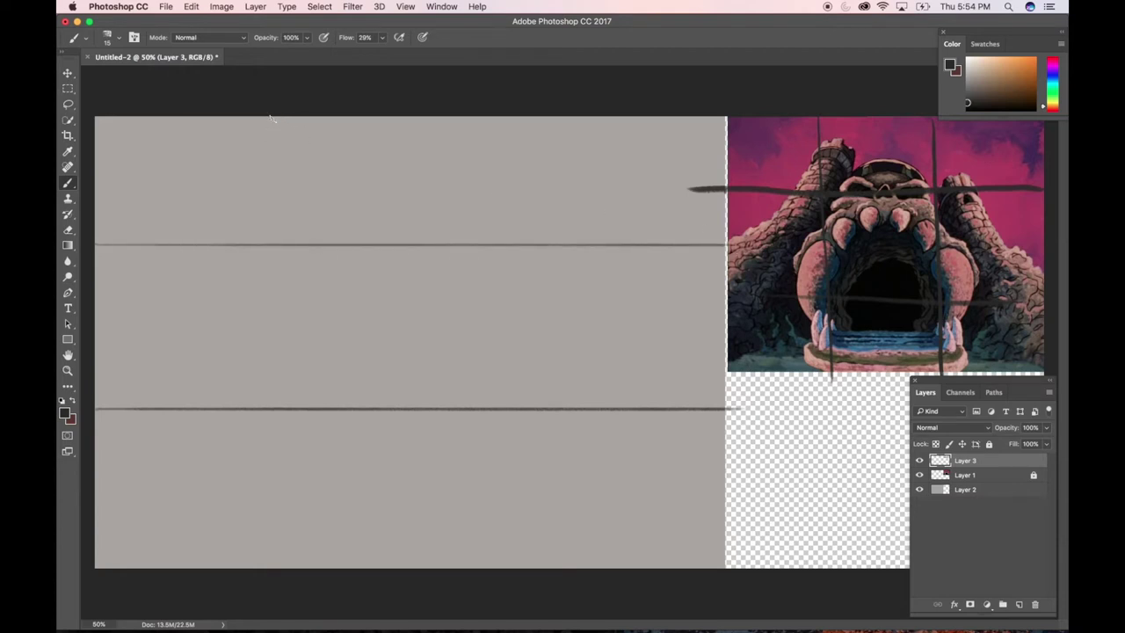
drag(270, 117, 272, 567)
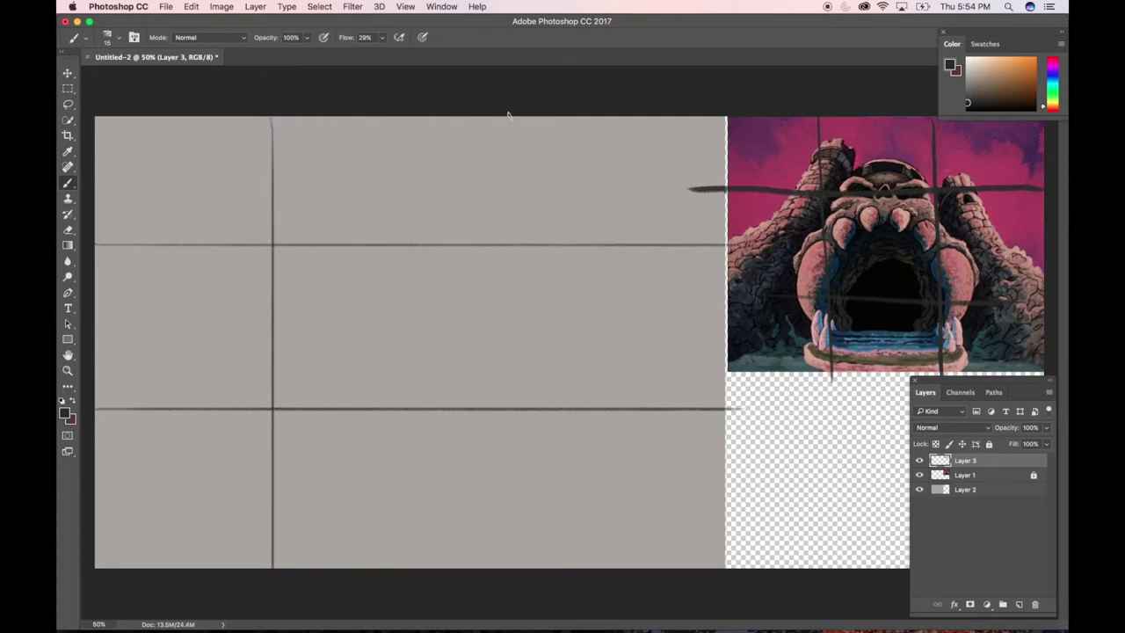
drag(508, 117, 508, 567)
mouse_move(589, 626)
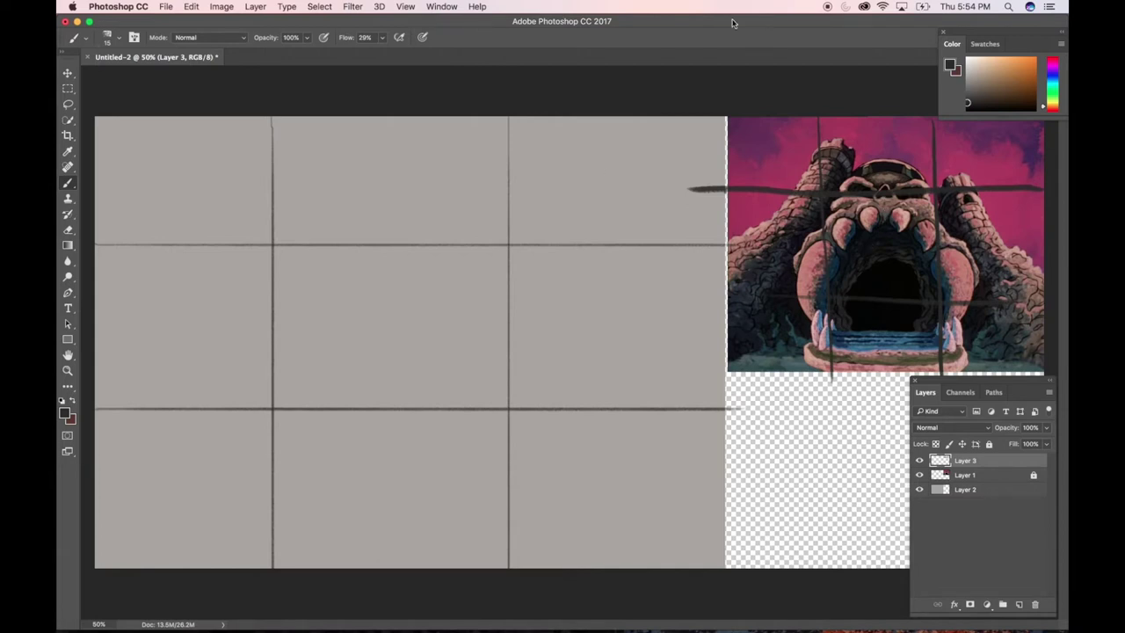
Erase the uneven hand-drawn horizontal and vertical grid lines from the castle reference image
drag(658, 186, 1046, 182)
drag(928, 100, 944, 361)
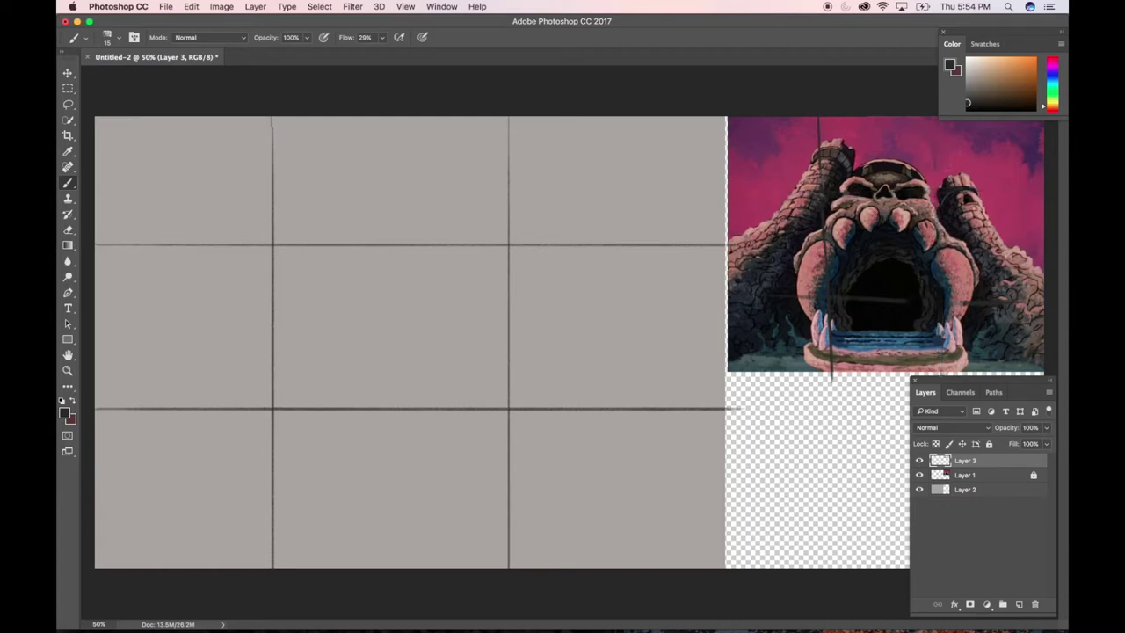
drag(966, 303, 1010, 301)
mouse_move(1010, 301)
mouse_down()
mouse_move(870, 290)
mouse_move(753, 310)
mouse_move(830, 297)
mouse_up()
drag(826, 150, 837, 400)
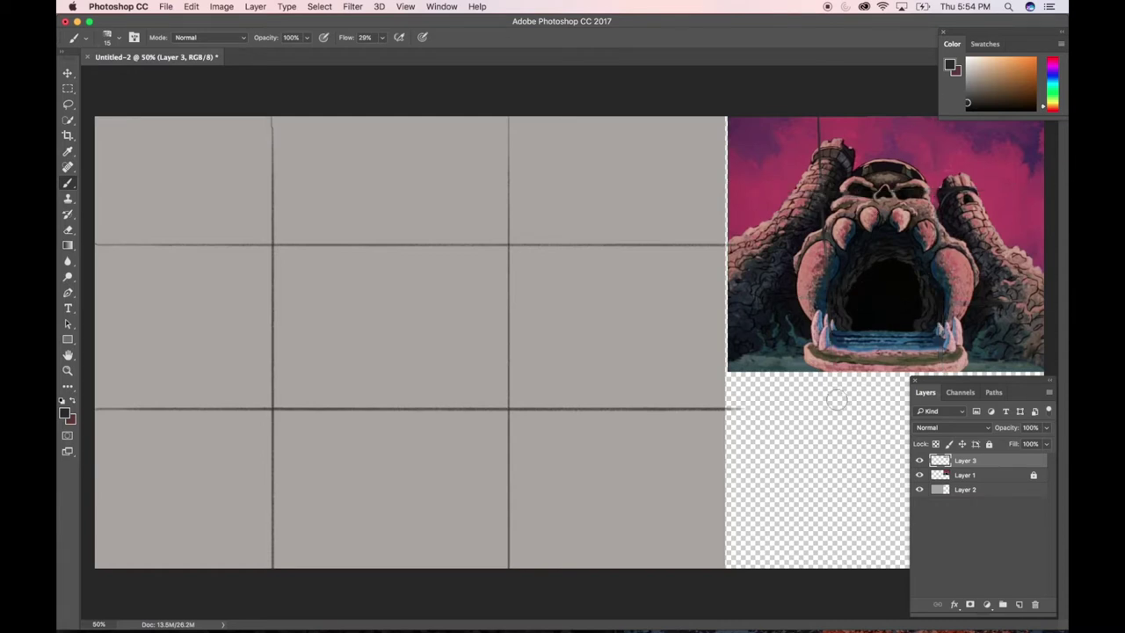
drag(819, 115, 819, 167)
Redraw the thirds grid over the castle reference with two straight vertical and two straight horizontal lines
drag(833, 114, 833, 434)
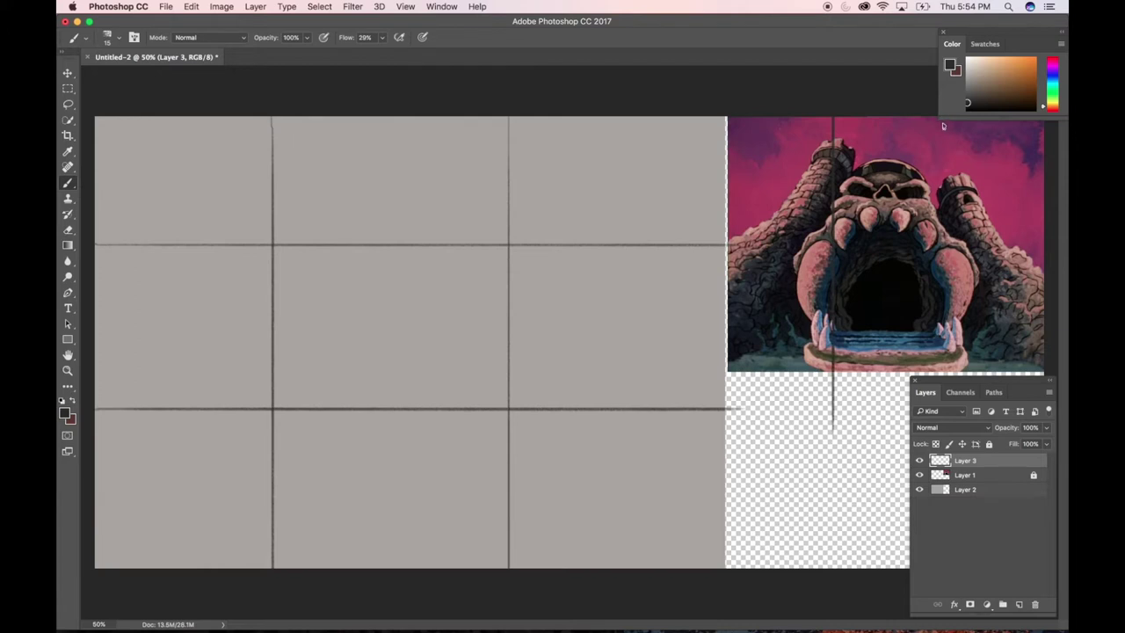
drag(946, 371, 945, 117)
drag(727, 197, 1044, 197)
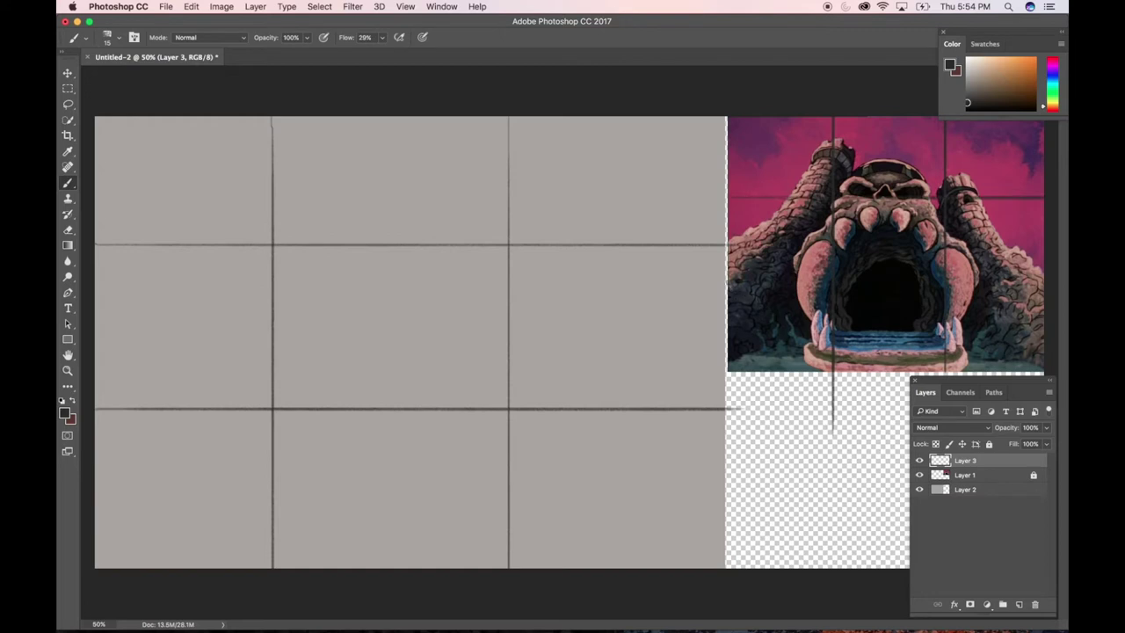
drag(727, 282, 1043, 282)
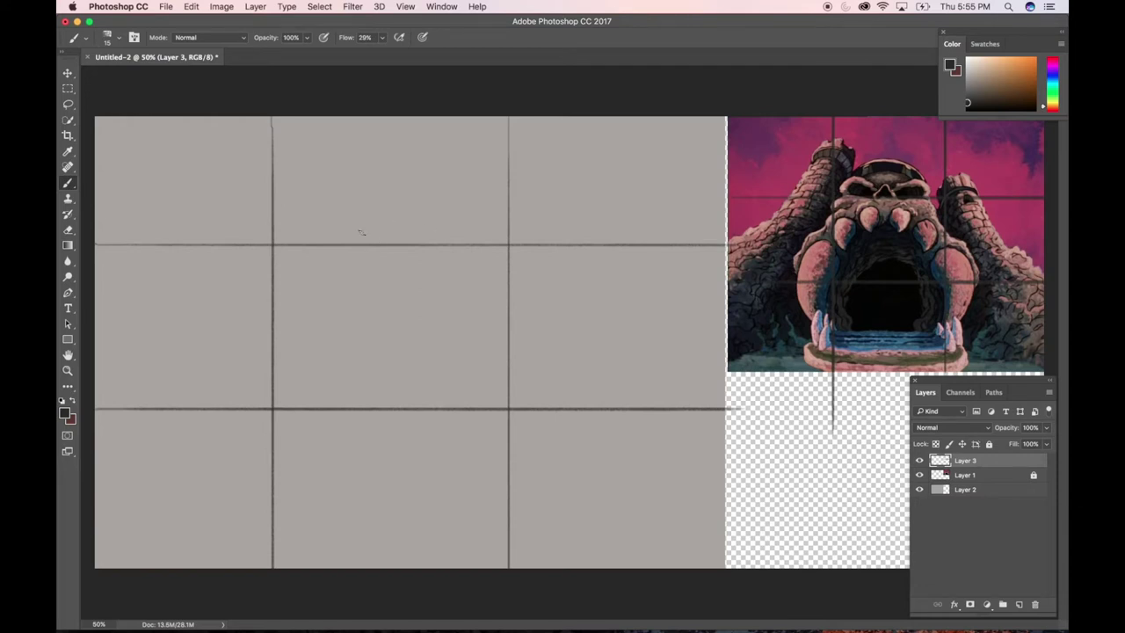
Sketch the skull's eye sockets, nose and surrounding brow lines along the upper horizontal line of the centre grid column
mouse_move(302, 235)
mouse_down()
mouse_move(325, 212)
mouse_move(323, 224)
mouse_move(356, 233)
mouse_move(461, 214)
mouse_up()
drag(475, 209, 482, 245)
mouse_move(378, 235)
mouse_down()
mouse_move(392, 219)
mouse_move(399, 237)
mouse_up()
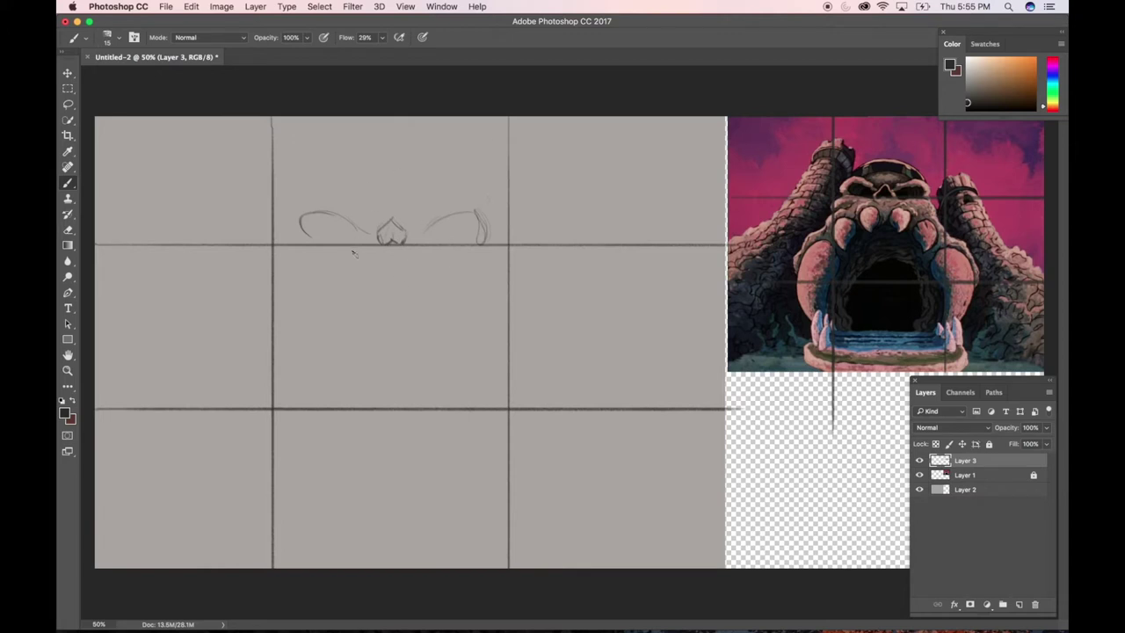
mouse_move(357, 231)
mouse_down()
mouse_move(366, 237)
mouse_move(345, 239)
mouse_move(355, 251)
mouse_up()
mouse_move(439, 247)
mouse_down()
mouse_move(481, 248)
mouse_move(435, 250)
mouse_move(425, 231)
mouse_move(409, 234)
mouse_move(475, 197)
mouse_move(426, 215)
mouse_move(480, 201)
mouse_move(501, 234)
mouse_up()
mouse_move(350, 206)
mouse_down()
mouse_move(308, 193)
mouse_move(284, 227)
mouse_move(315, 248)
mouse_up()
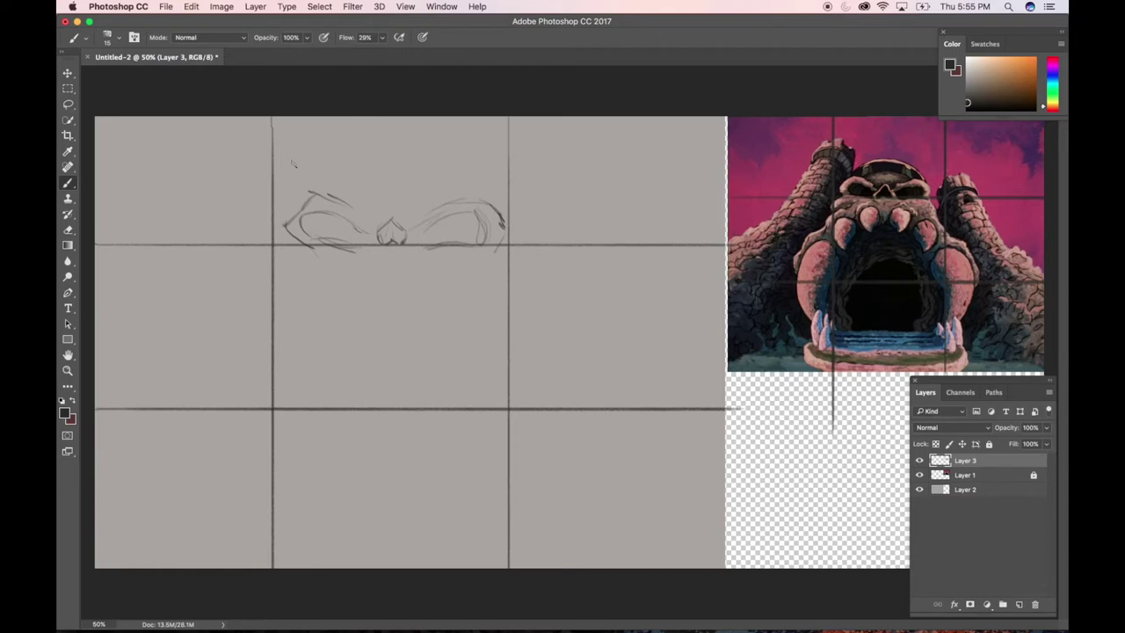
Sketch the skull's domed top above the eyes, with short placement strokes for the towers on both sides
drag(280, 151, 297, 166)
mouse_move(478, 200)
mouse_down()
mouse_move(460, 177)
mouse_move(397, 163)
mouse_up()
mouse_move(318, 182)
mouse_down()
mouse_move(393, 159)
mouse_move(442, 170)
mouse_up()
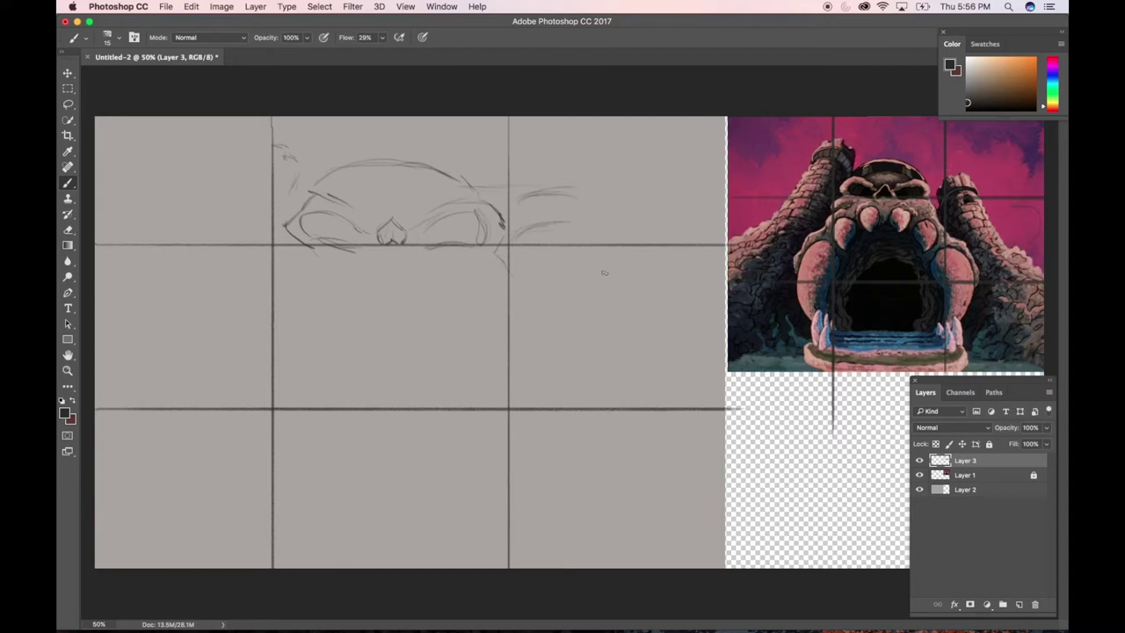
Sketch the castle's right and left sloping outlines and the top of the left tower within the grid
mouse_move(636, 344)
mouse_down()
mouse_move(677, 356)
mouse_move(722, 408)
mouse_up()
mouse_move(179, 255)
mouse_down()
mouse_move(100, 315)
mouse_move(180, 256)
mouse_up()
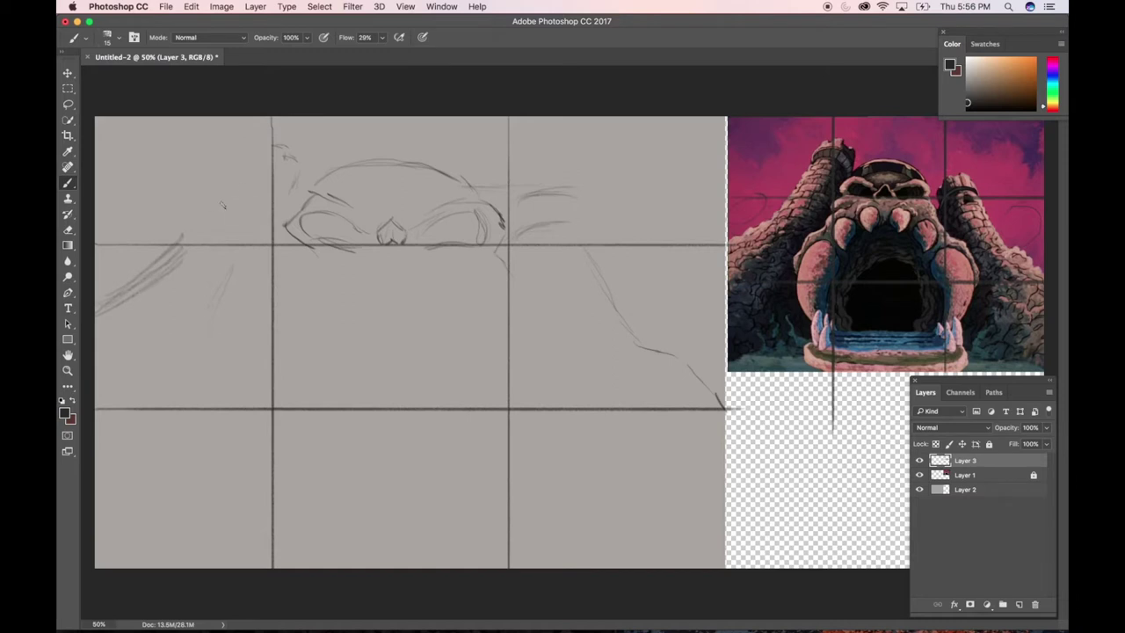
mouse_move(202, 236)
mouse_down()
mouse_move(244, 177)
mouse_move(233, 159)
mouse_move(246, 167)
mouse_move(257, 145)
mouse_move(300, 147)
mouse_move(313, 185)
mouse_up()
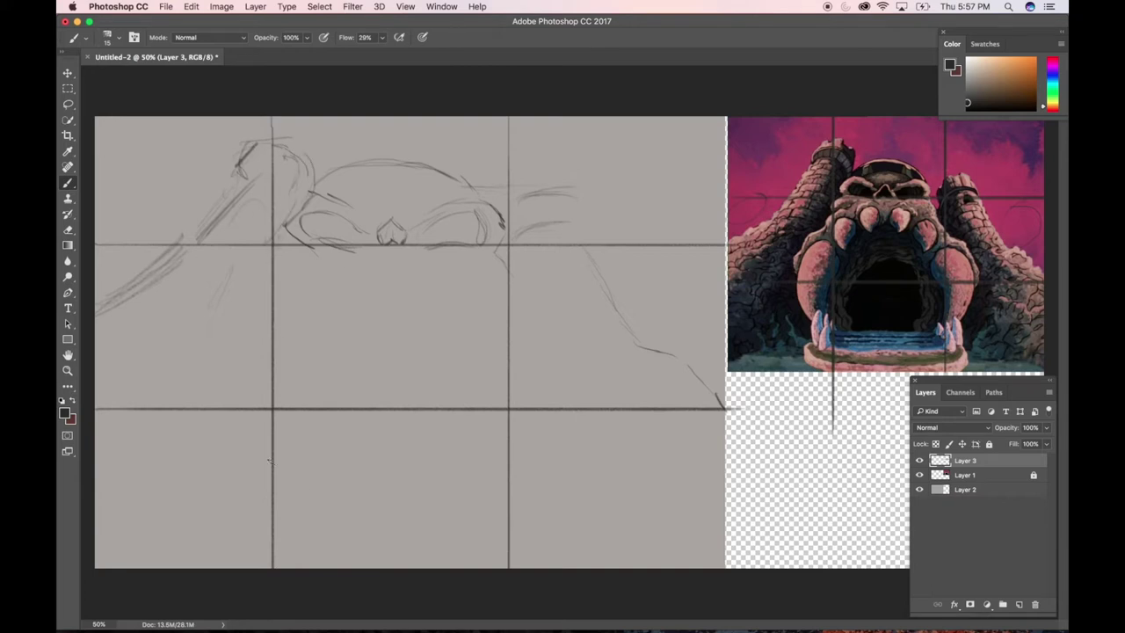
Erase the skull and tower sketch and both thirds grids from the grey canvas and the castle reference
mouse_move(272, 286)
mouse_down()
mouse_move(307, 158)
mouse_move(273, 145)
mouse_move(109, 301)
mouse_move(118, 243)
mouse_up()
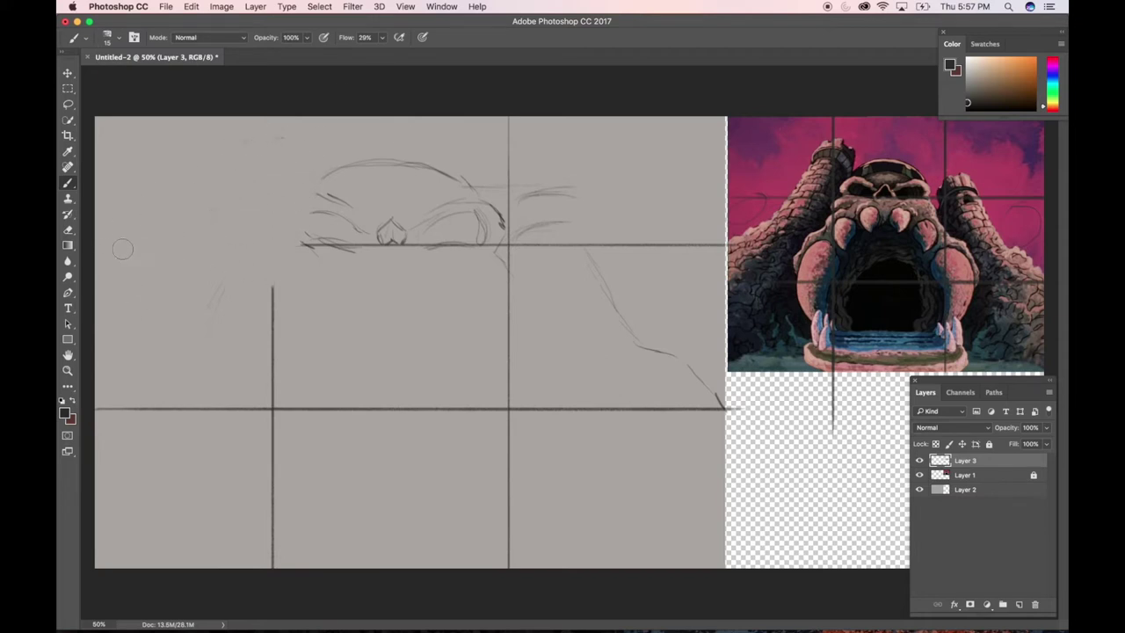
mouse_move(832, 123)
mouse_down()
mouse_move(843, 324)
mouse_move(833, 432)
mouse_up()
mouse_move(779, 268)
mouse_down()
mouse_move(904, 184)
mouse_move(714, 196)
mouse_move(896, 194)
mouse_move(999, 223)
mouse_up()
mouse_move(954, 302)
mouse_down()
mouse_move(885, 288)
mouse_move(934, 278)
mouse_move(888, 280)
mouse_move(925, 356)
mouse_move(946, 359)
mouse_move(944, 137)
mouse_up()
mouse_move(735, 217)
mouse_down()
mouse_move(746, 401)
mouse_move(105, 410)
mouse_up()
drag(264, 420, 272, 434)
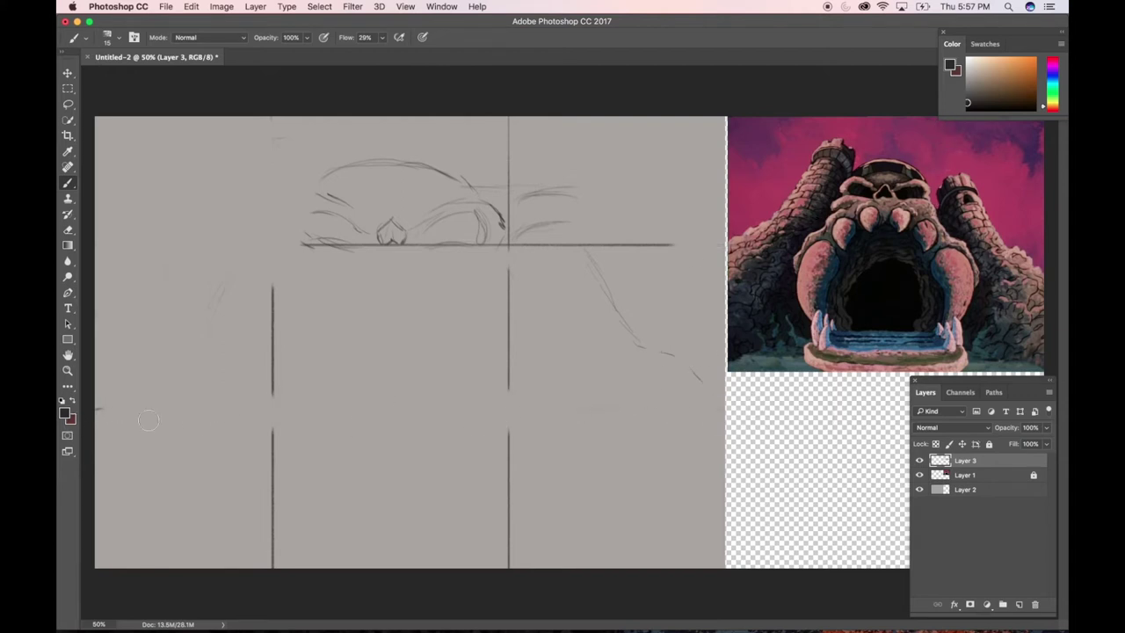
drag(99, 399, 98, 412)
drag(272, 285, 272, 372)
drag(257, 449, 272, 569)
mouse_move(506, 427)
mouse_down()
mouse_move(500, 511)
mouse_move(492, 107)
mouse_move(504, 111)
mouse_move(516, 154)
mouse_move(665, 262)
mouse_move(498, 247)
mouse_move(441, 226)
mouse_move(361, 245)
mouse_move(329, 238)
mouse_move(574, 220)
mouse_move(296, 209)
mouse_move(550, 207)
mouse_move(578, 196)
mouse_move(294, 177)
mouse_move(323, 156)
mouse_move(463, 173)
mouse_move(336, 109)
mouse_move(227, 165)
mouse_up()
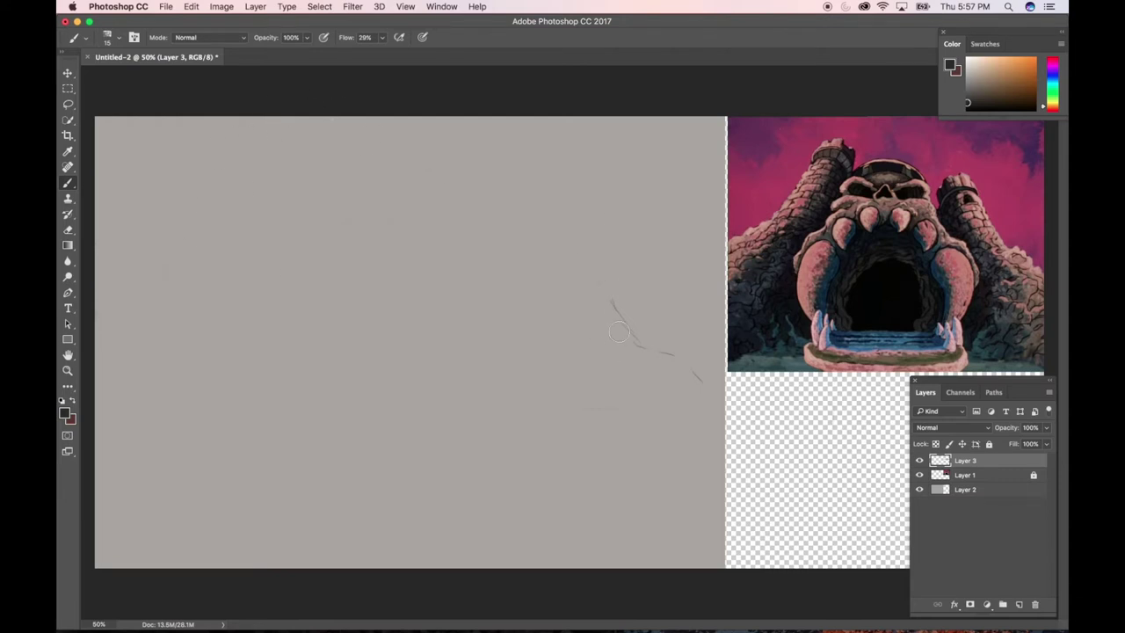
drag(618, 331, 634, 315)
Try a vertical stroke on the cleared canvas, and step back and forth through the history to the blank canvas
drag(260, 134, 266, 267)
key(alt+super+z)
key(alt+super+z)
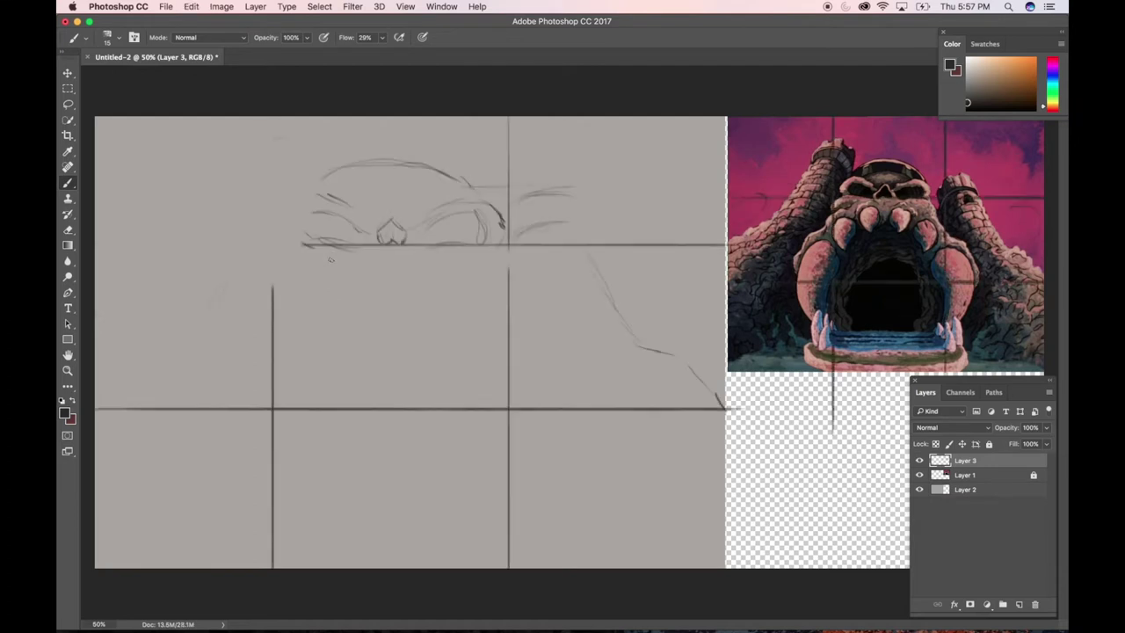
key(shift+super+z)
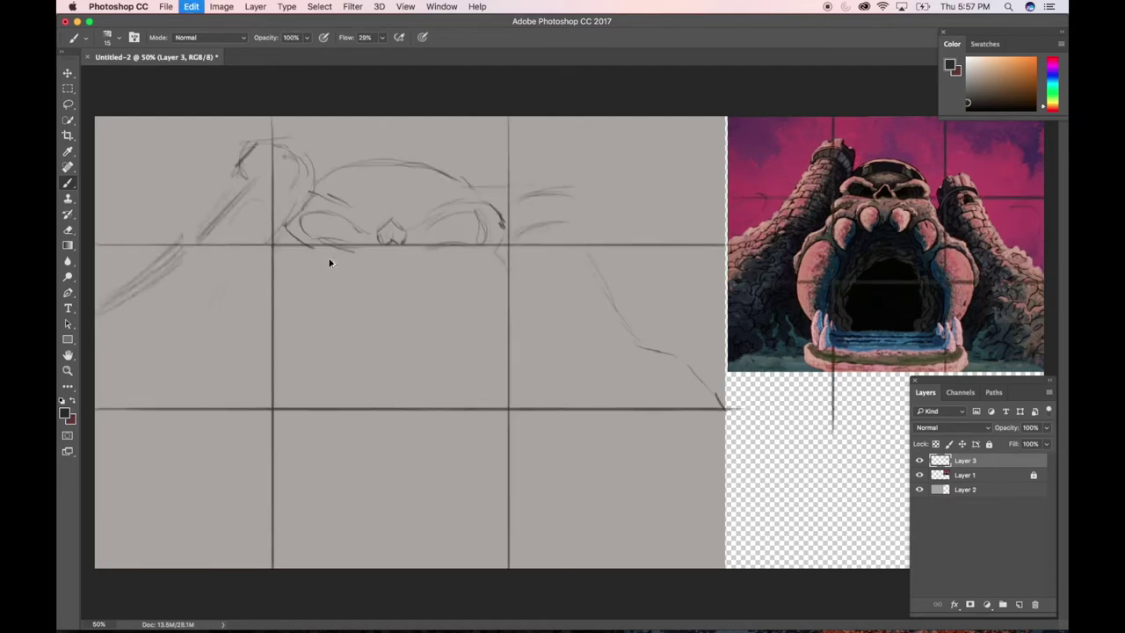
key(shift+super+z)
key(alt+super+z)
key(shift+super+z)
key(alt+super+z)
key(alt+super+z)
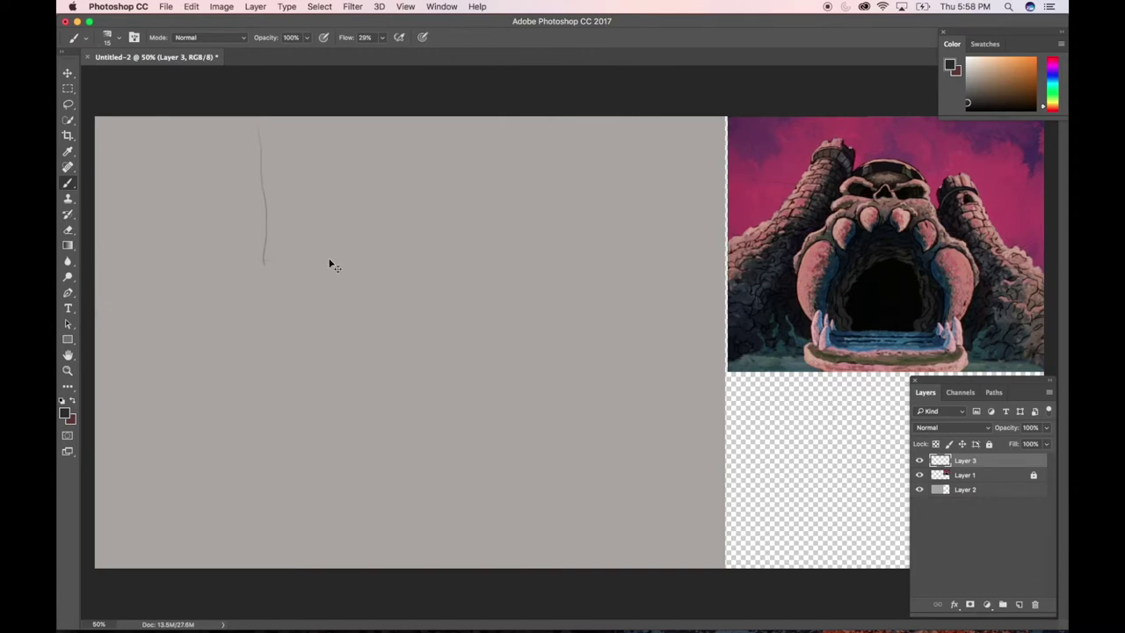
key(alt+super+z)
Sketch the castle's left and right slopes freehand, and the skull's triangular nose, eye sockets and domed top between them
mouse_move(125, 317)
mouse_down()
mouse_move(221, 234)
mouse_move(185, 265)
mouse_move(225, 204)
mouse_up()
drag(608, 323, 530, 233)
mouse_move(358, 268)
mouse_down()
mouse_move(373, 252)
mouse_move(388, 270)
mouse_move(316, 240)
mouse_move(313, 256)
mouse_up()
mouse_move(417, 252)
mouse_down()
mouse_move(390, 263)
mouse_move(404, 254)
mouse_move(402, 273)
mouse_up()
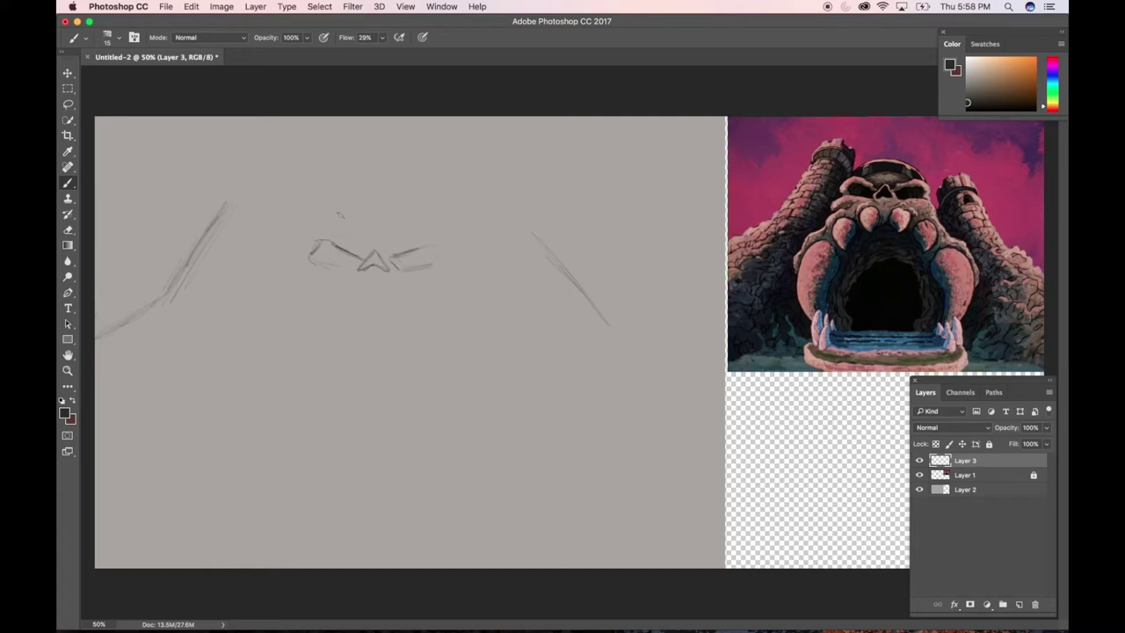
mouse_move(336, 216)
mouse_down()
mouse_move(428, 233)
mouse_move(416, 240)
mouse_move(429, 236)
mouse_move(447, 269)
mouse_up()
mouse_move(425, 230)
mouse_down()
mouse_move(384, 212)
mouse_move(333, 221)
mouse_up()
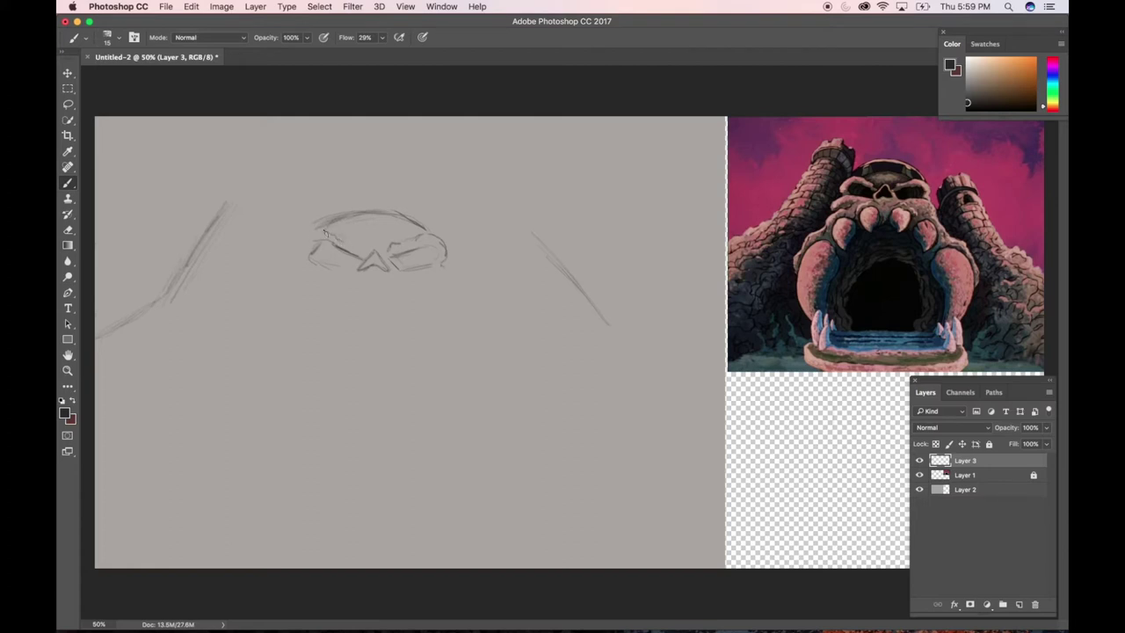
Refine the skull's brows and outline, darken the eye sockets and nose, and add scale-like texture to the forehead
mouse_move(318, 232)
mouse_down()
mouse_move(300, 251)
mouse_move(315, 276)
mouse_move(301, 237)
mouse_move(329, 236)
mouse_up()
mouse_move(362, 251)
mouse_down()
mouse_move(329, 231)
mouse_move(360, 261)
mouse_up()
mouse_move(316, 242)
mouse_down()
mouse_move(331, 253)
mouse_move(325, 261)
mouse_up()
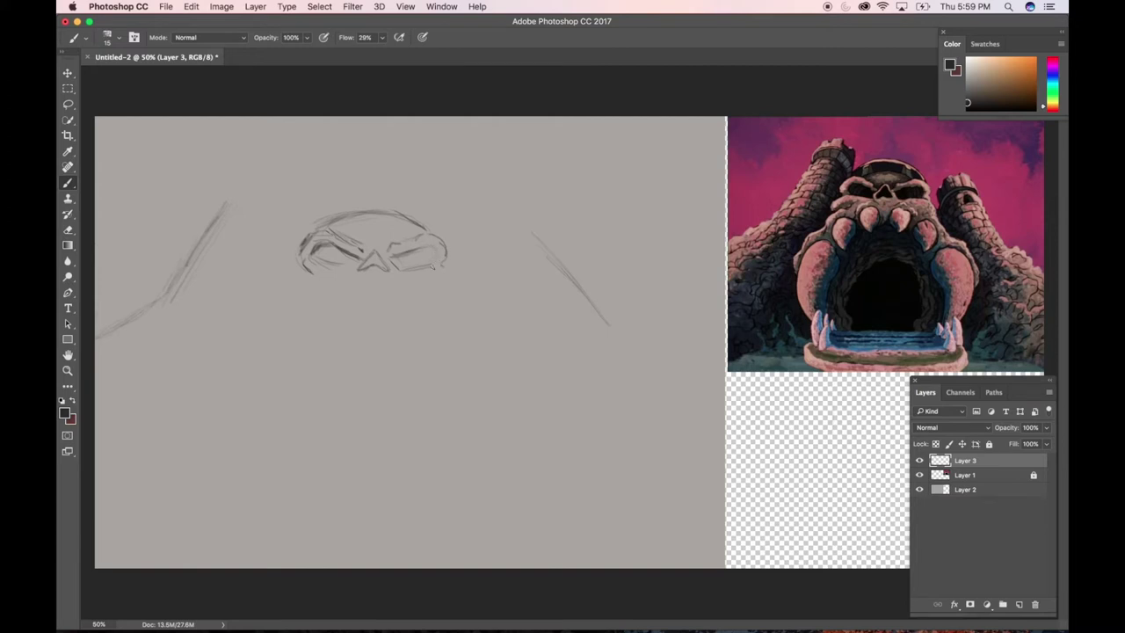
mouse_move(434, 248)
mouse_down()
mouse_move(410, 256)
mouse_move(425, 252)
mouse_up()
mouse_move(371, 227)
mouse_down()
mouse_move(386, 225)
mouse_move(350, 220)
mouse_move(374, 248)
mouse_move(390, 244)
mouse_move(345, 234)
mouse_move(403, 233)
mouse_move(351, 230)
mouse_move(317, 251)
mouse_move(355, 254)
mouse_move(343, 262)
mouse_move(322, 246)
mouse_move(351, 258)
mouse_move(430, 248)
mouse_move(444, 265)
mouse_move(396, 260)
mouse_move(422, 255)
mouse_move(369, 263)
mouse_move(376, 253)
mouse_move(383, 267)
mouse_move(364, 243)
mouse_move(369, 251)
mouse_move(430, 234)
mouse_move(446, 261)
mouse_up()
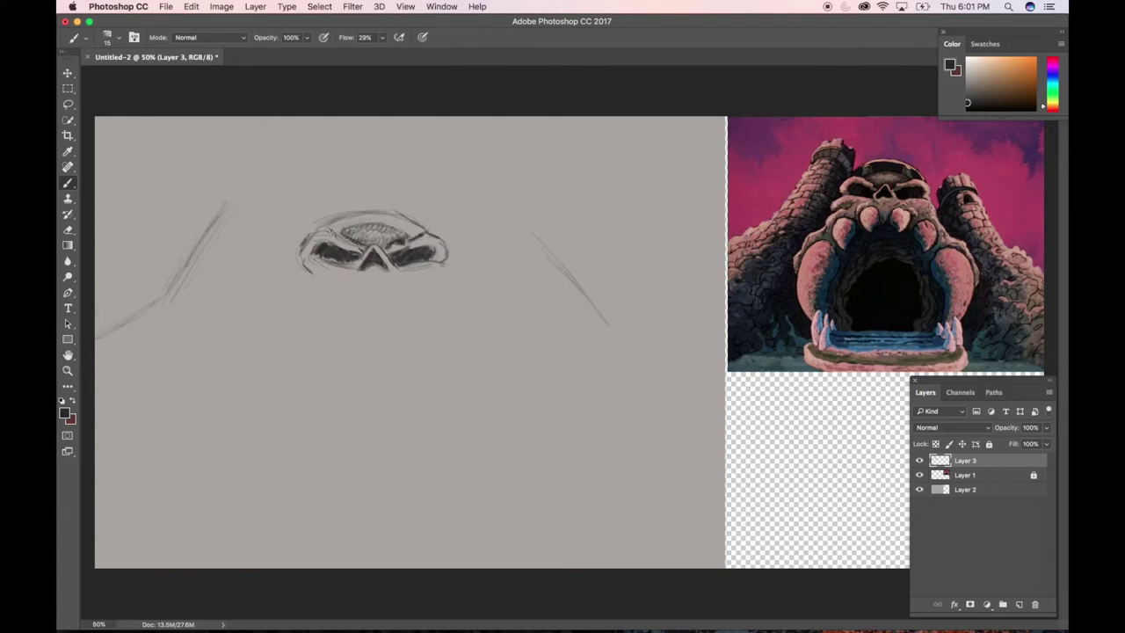
Draw the skull's left cheek line and two curved front fangs meeting at a centre mark below the nose
mouse_move(323, 233)
mouse_down()
mouse_move(304, 260)
mouse_move(318, 273)
mouse_move(288, 283)
mouse_move(334, 269)
mouse_move(288, 282)
mouse_up()
drag(368, 304, 380, 304)
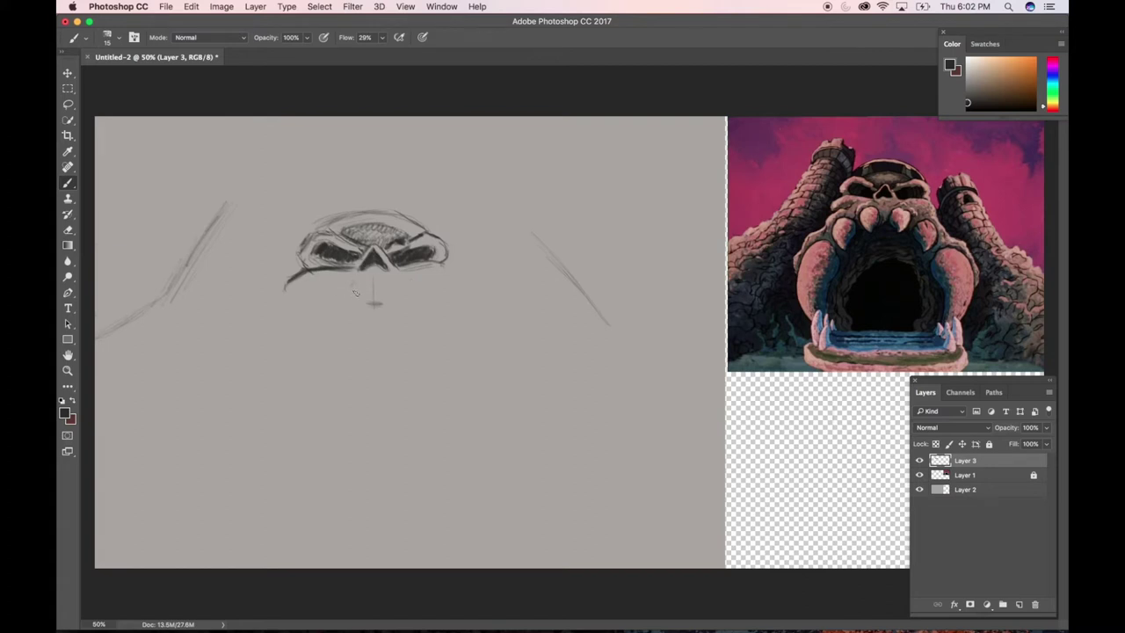
drag(343, 292, 360, 289)
drag(371, 299, 377, 304)
mouse_move(418, 299)
mouse_down()
mouse_move(390, 287)
mouse_move(337, 293)
mouse_move(360, 287)
mouse_up()
mouse_move(393, 314)
mouse_down()
mouse_move(400, 334)
mouse_move(418, 297)
mouse_up()
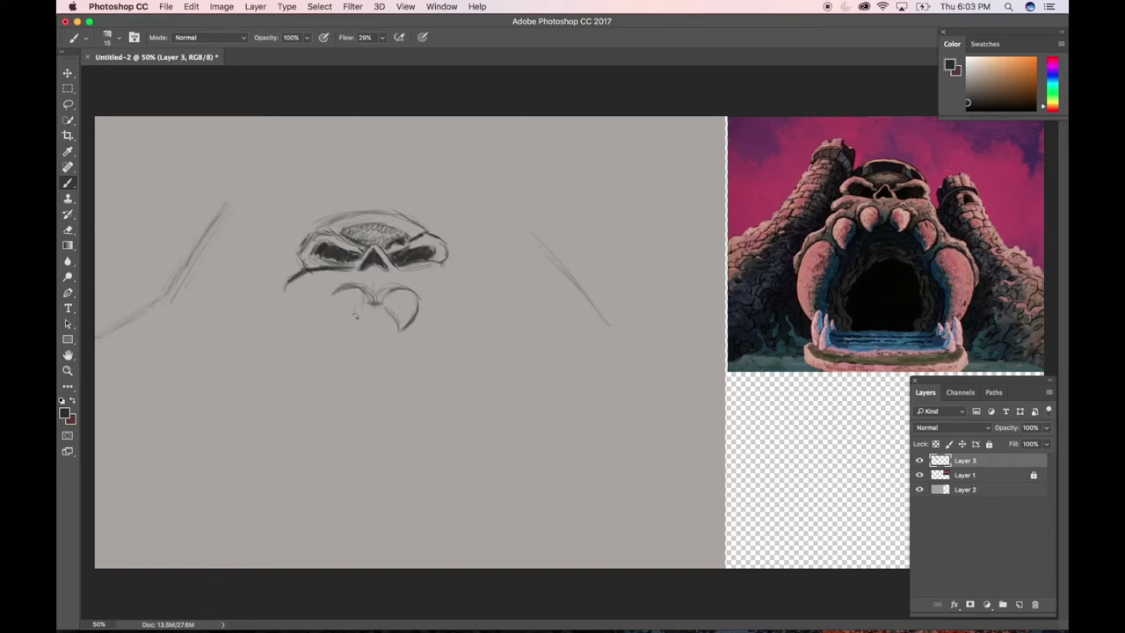
mouse_move(359, 299)
mouse_down()
mouse_move(340, 317)
mouse_move(332, 293)
mouse_move(344, 322)
mouse_up()
Sketch a long curved fang and a short wedge-shaped fang as examples on the empty canvas right of the skull
mouse_move(501, 359)
mouse_down()
mouse_move(532, 359)
mouse_move(503, 361)
mouse_move(521, 480)
mouse_move(548, 374)
mouse_move(527, 480)
mouse_up()
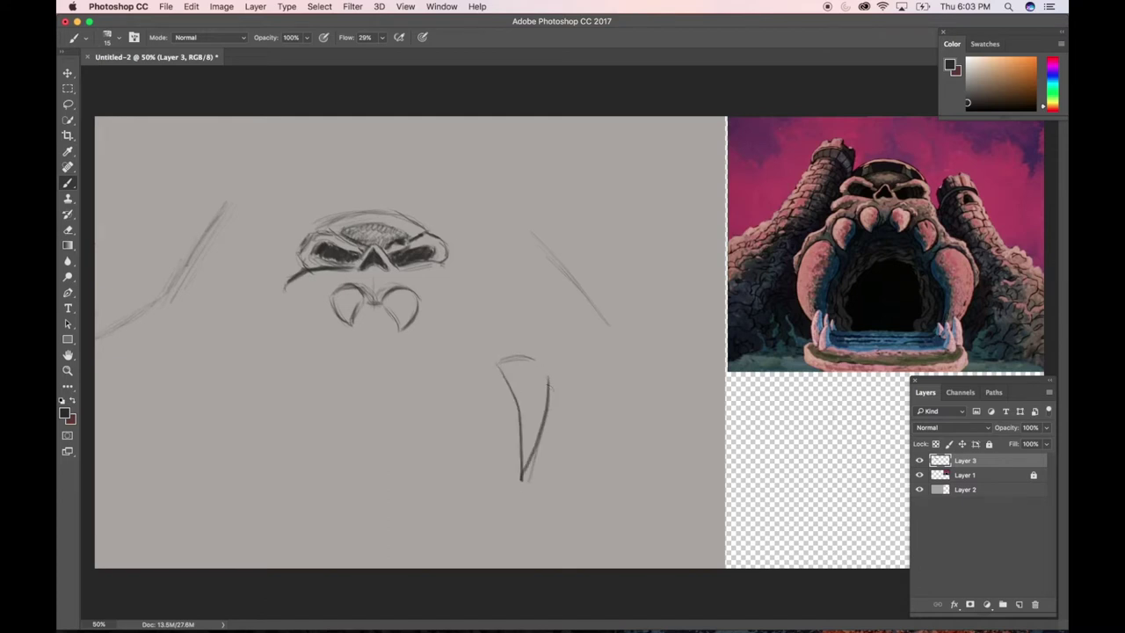
drag(545, 397, 524, 478)
mouse_move(599, 373)
mouse_down()
mouse_move(620, 356)
mouse_move(639, 362)
mouse_up()
mouse_move(592, 370)
mouse_down()
mouse_move(606, 394)
mouse_move(643, 380)
mouse_move(610, 350)
mouse_move(593, 378)
mouse_move(633, 378)
mouse_up()
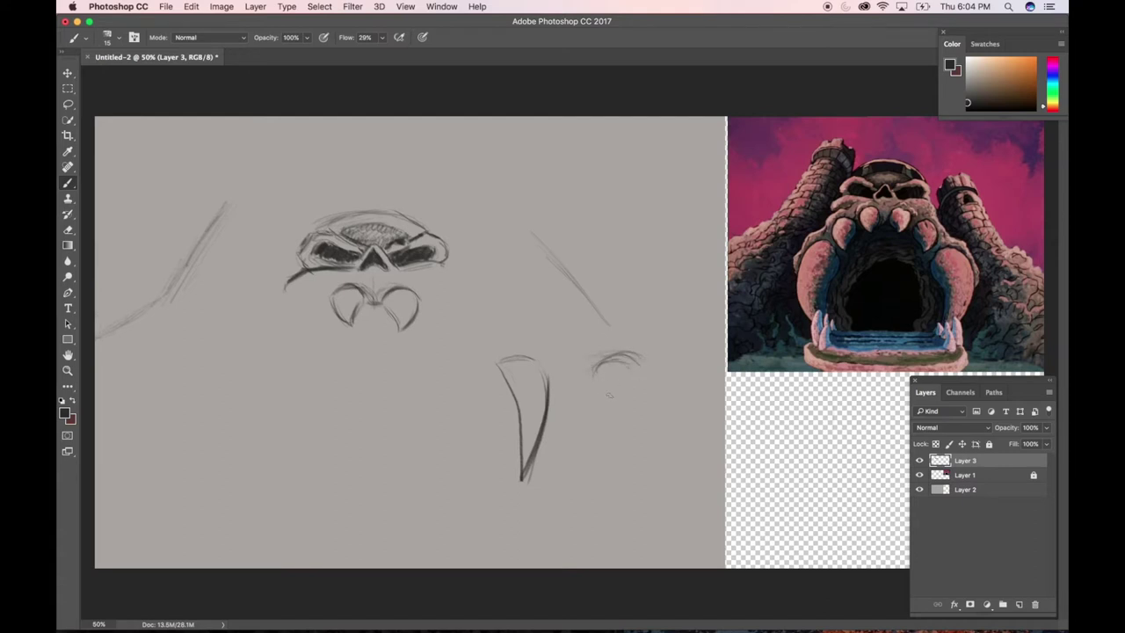
mouse_move(589, 367)
mouse_down()
mouse_move(608, 410)
mouse_move(638, 366)
mouse_move(639, 392)
mouse_move(610, 412)
mouse_move(601, 378)
mouse_move(630, 383)
mouse_move(627, 392)
mouse_up()
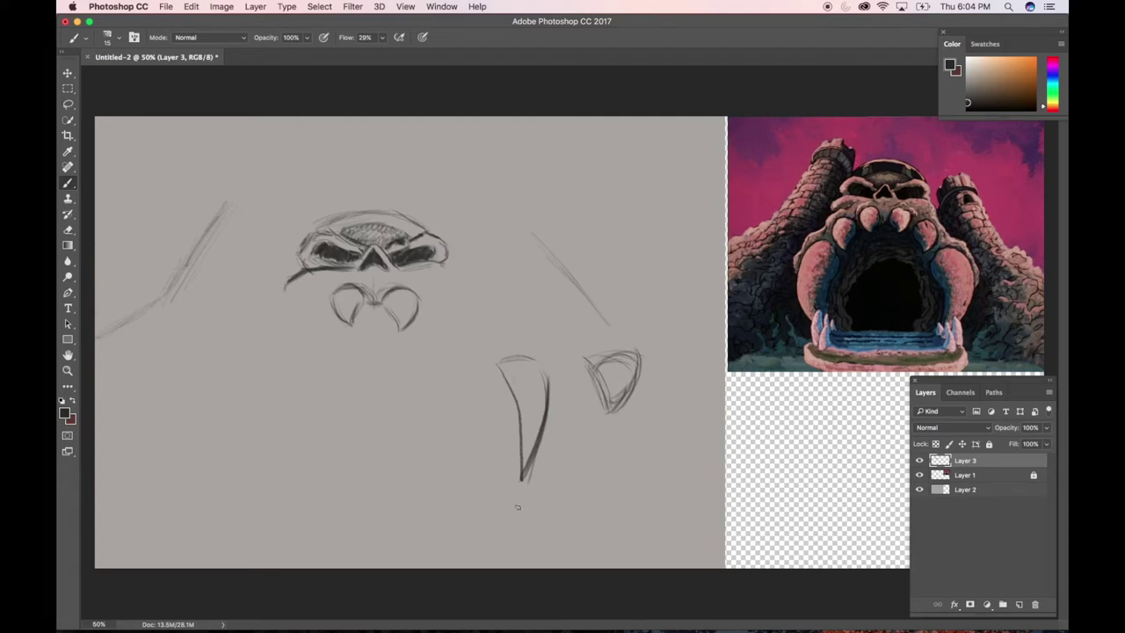
Add arrows around the example fangs and sketch another small arrow-like fang shape beside them
mouse_move(518, 492)
mouse_down()
mouse_move(512, 519)
mouse_move(520, 490)
mouse_up()
mouse_move(612, 401)
mouse_down()
mouse_move(600, 411)
mouse_move(612, 419)
mouse_up()
mouse_move(608, 332)
mouse_down()
mouse_move(625, 353)
mouse_move(613, 372)
mouse_up()
drag(624, 448, 624, 490)
mouse_move(624, 448)
mouse_down()
mouse_move(635, 450)
mouse_move(637, 497)
mouse_move(619, 492)
mouse_move(645, 489)
mouse_move(630, 514)
mouse_up()
mouse_move(630, 513)
mouse_down()
mouse_move(617, 489)
mouse_move(623, 496)
mouse_up()
mouse_move(672, 430)
mouse_down()
mouse_move(688, 427)
mouse_move(668, 446)
mouse_move(684, 474)
mouse_up()
click(685, 466)
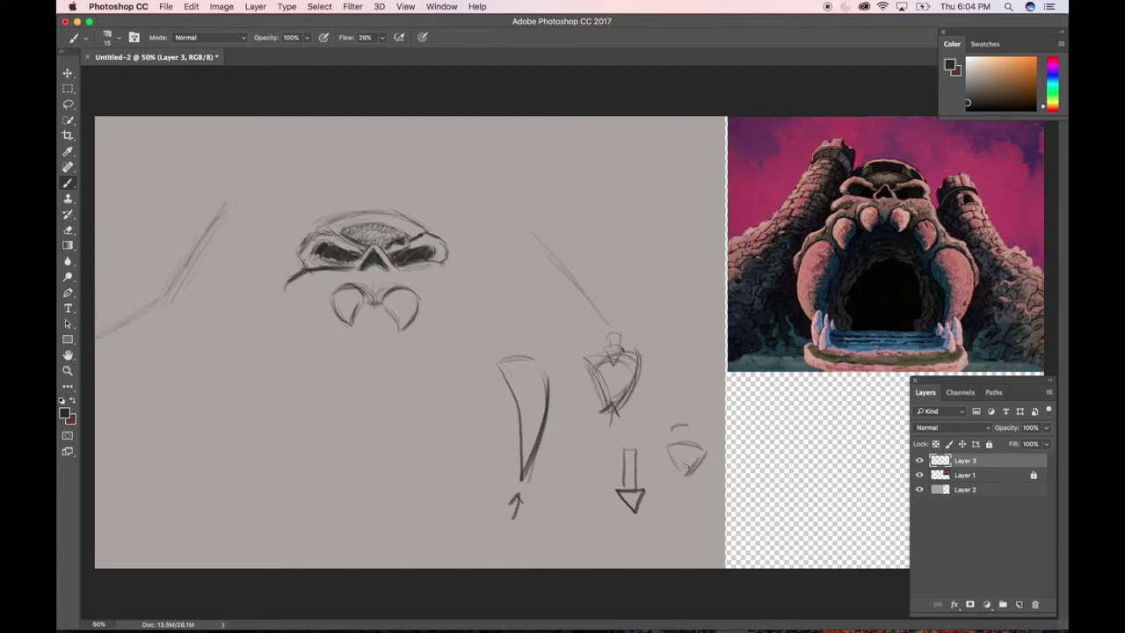
mouse_move(677, 427)
mouse_down()
mouse_move(694, 466)
mouse_move(681, 467)
mouse_move(677, 442)
mouse_move(704, 471)
mouse_move(672, 446)
mouse_move(687, 465)
mouse_move(708, 447)
mouse_move(687, 468)
mouse_up()
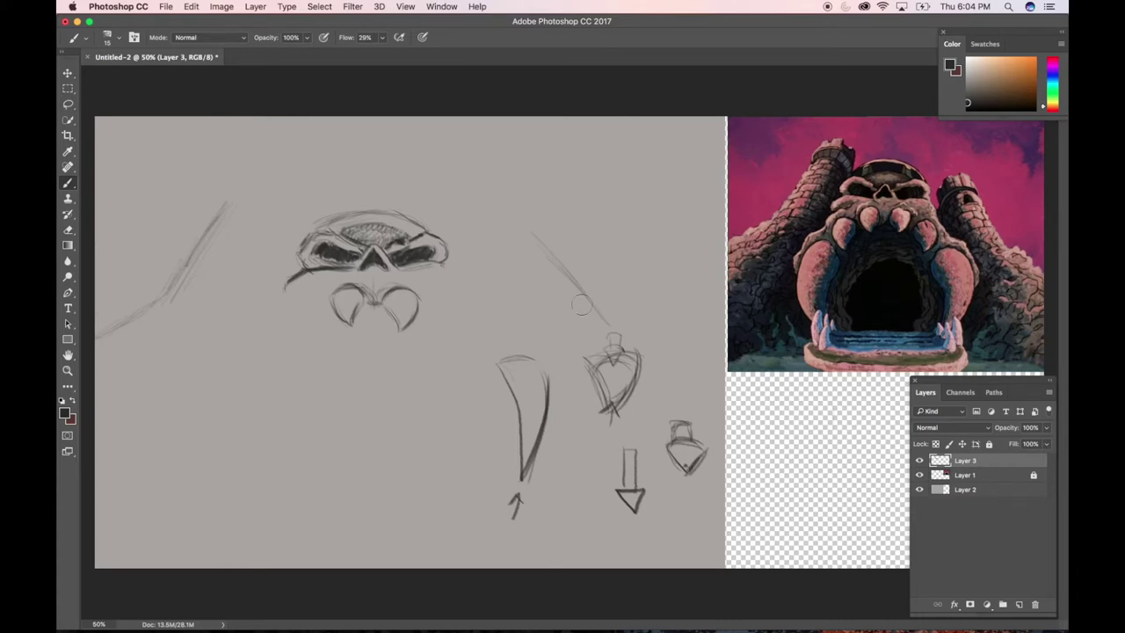
Erase the example fangs and arrows from the lower right of the grey canvas
mouse_move(582, 304)
mouse_down()
mouse_move(618, 328)
mouse_move(611, 380)
mouse_move(634, 370)
mouse_move(636, 401)
mouse_move(587, 387)
mouse_move(615, 549)
mouse_move(648, 449)
mouse_move(659, 466)
mouse_move(714, 449)
mouse_up()
mouse_move(527, 509)
mouse_down()
mouse_move(530, 391)
mouse_move(547, 430)
mouse_up()
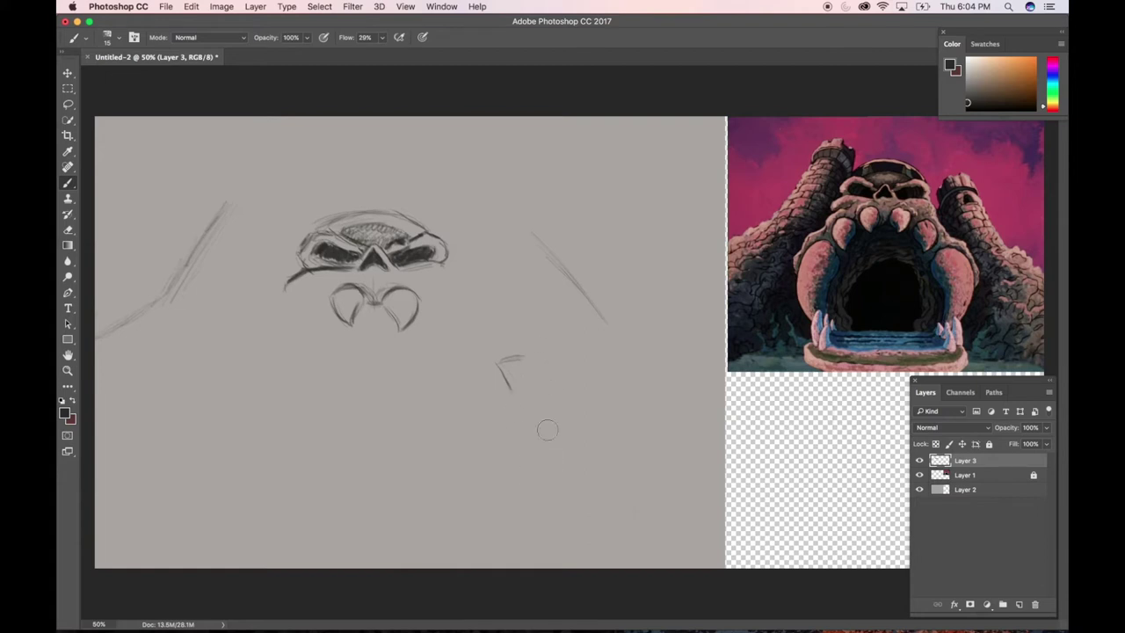
drag(518, 337, 508, 383)
Draw the upper jaw ridge on the skull's left side and the gum line over the two front fangs
mouse_move(290, 299)
mouse_down()
mouse_move(278, 306)
mouse_move(306, 292)
mouse_move(281, 308)
mouse_up()
drag(274, 323, 276, 309)
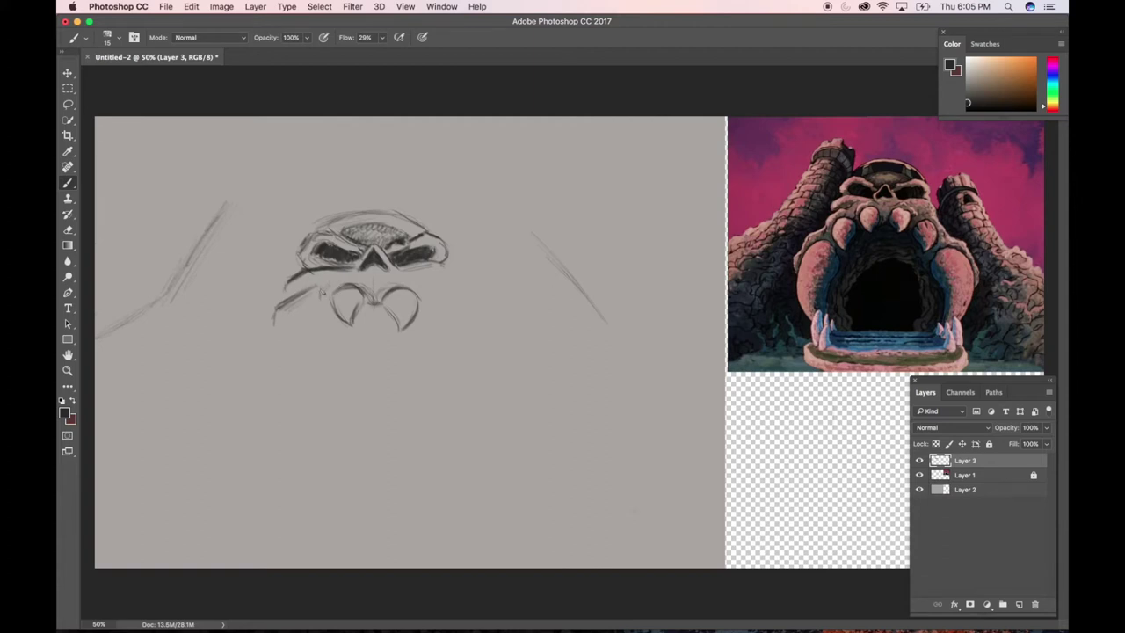
mouse_move(320, 294)
mouse_down()
mouse_move(338, 277)
mouse_move(367, 281)
mouse_up()
drag(378, 292, 325, 302)
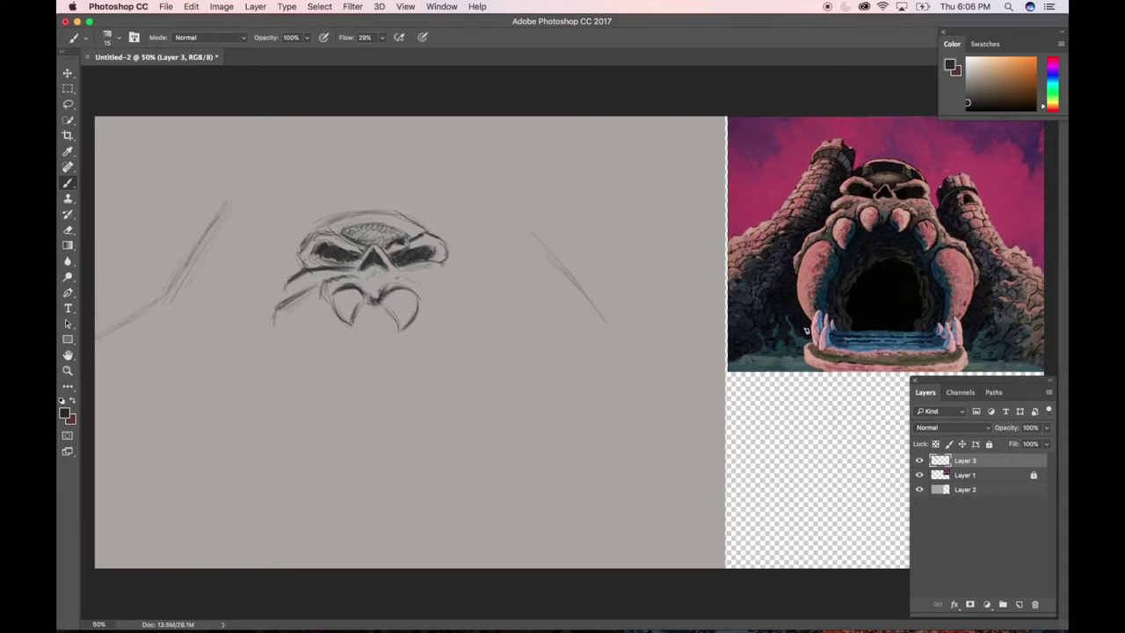
Sketch a light diagonal guide below the left front fang and the large left tusk's curved outer edge
drag(303, 391, 354, 331)
drag(256, 380, 257, 402)
drag(257, 339, 273, 436)
drag(265, 330, 254, 354)
drag(264, 348, 251, 363)
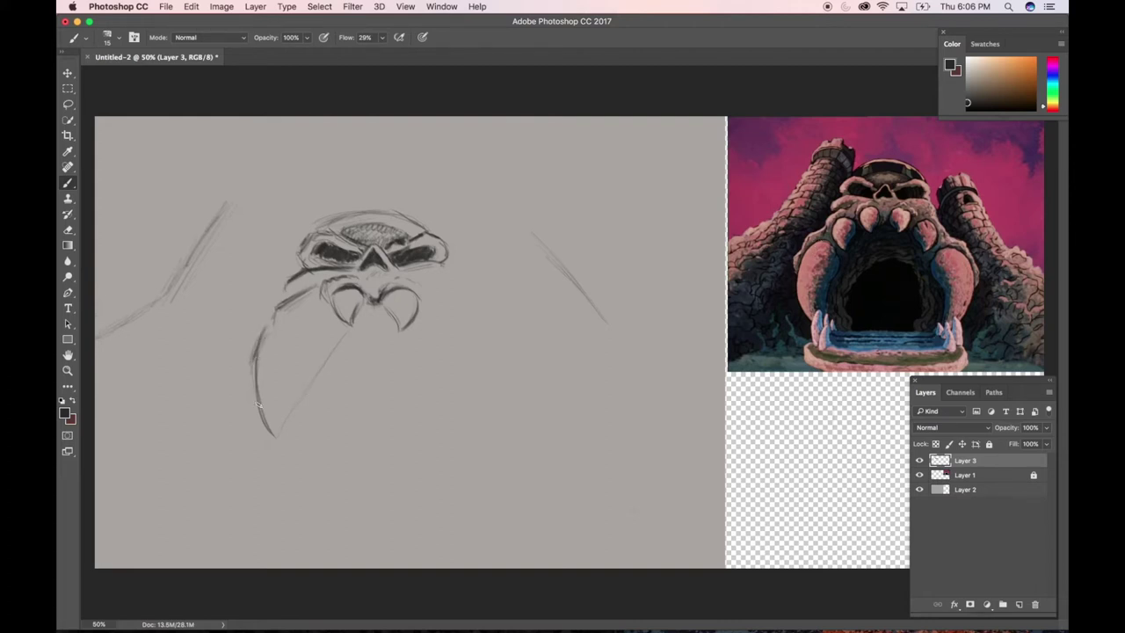
mouse_move(257, 404)
mouse_down()
mouse_move(262, 350)
mouse_move(262, 418)
mouse_up()
Draw the large right tusk's curved outer edge, and close the left tusk with its rounded top and inner edge
mouse_move(506, 339)
mouse_down()
mouse_move(504, 378)
mouse_move(508, 328)
mouse_move(506, 398)
mouse_move(509, 379)
mouse_move(488, 430)
mouse_up()
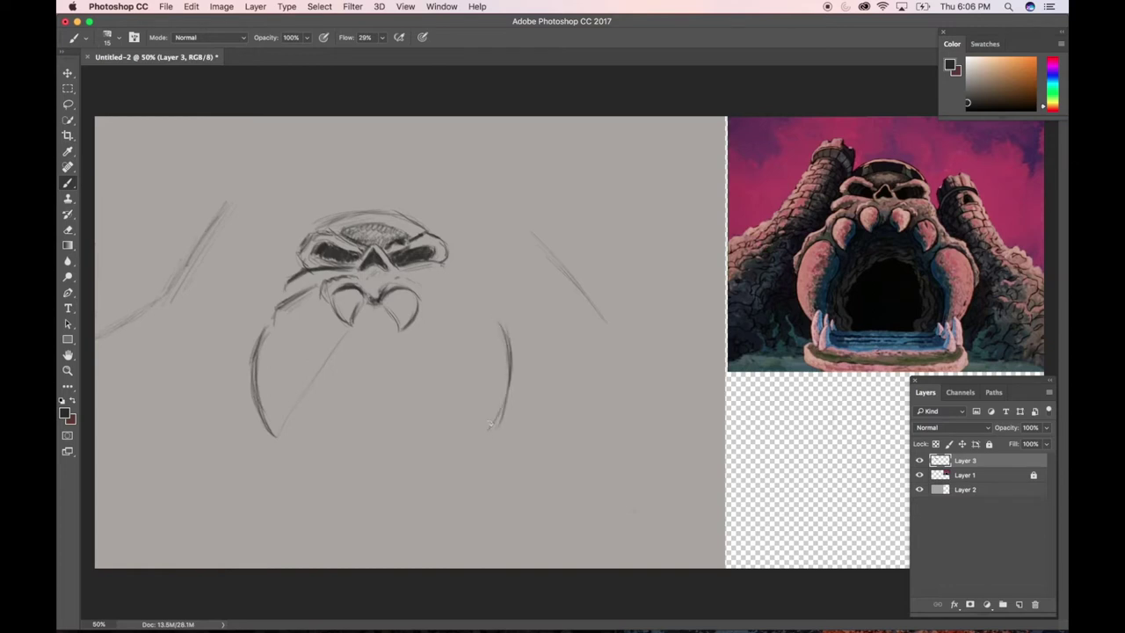
drag(508, 364, 505, 399)
mouse_move(284, 323)
mouse_down()
mouse_move(268, 331)
mouse_move(292, 320)
mouse_move(311, 342)
mouse_up()
mouse_move(310, 360)
mouse_down()
mouse_move(290, 388)
mouse_move(305, 357)
mouse_move(284, 404)
mouse_move(295, 375)
mouse_move(281, 437)
mouse_up()
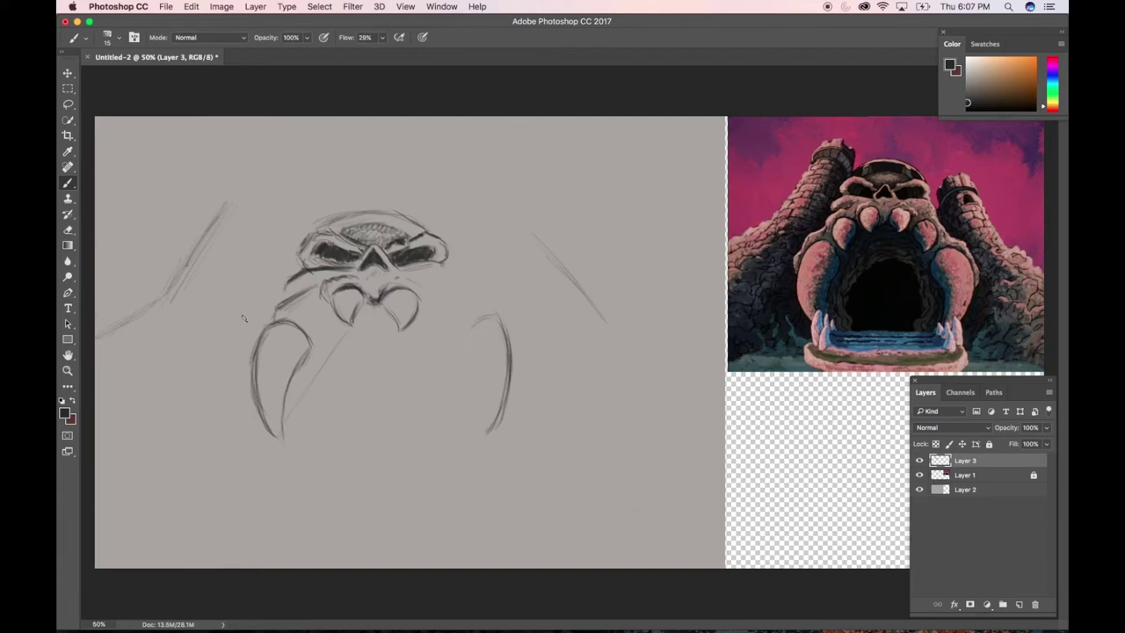
Complete the right tusk's rounded top and inner edge, and add a small fang between each front fang and tusk
mouse_move(494, 312)
mouse_down()
mouse_move(454, 340)
mouse_move(478, 437)
mouse_up()
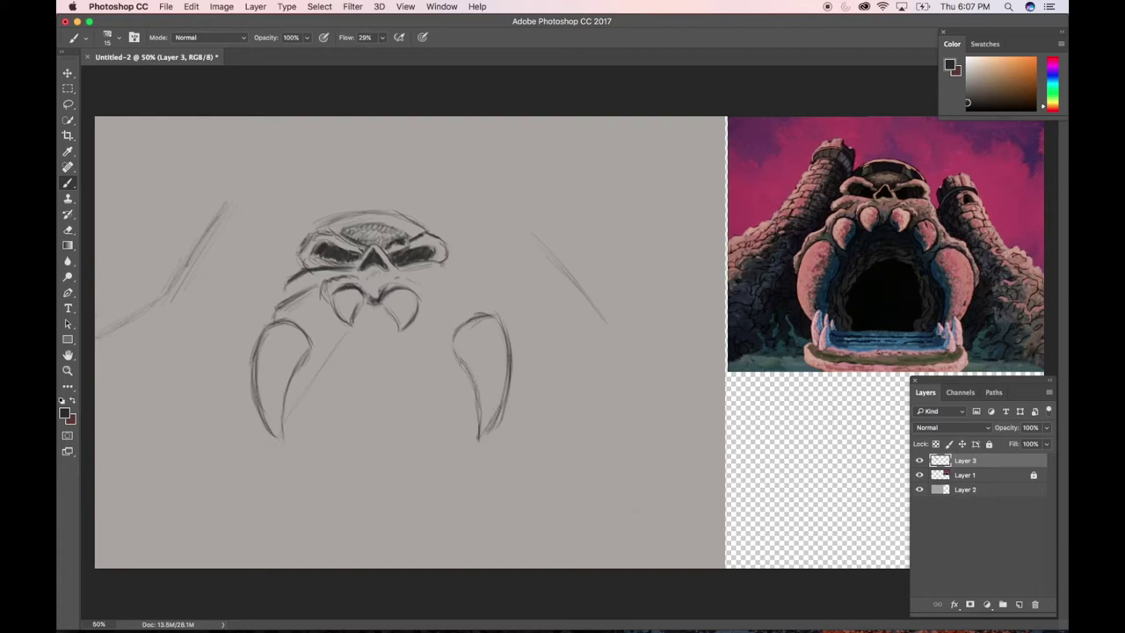
drag(458, 357, 479, 436)
mouse_move(309, 303)
mouse_down()
mouse_move(331, 308)
mouse_move(323, 337)
mouse_move(331, 317)
mouse_move(303, 306)
mouse_move(326, 314)
mouse_up()
mouse_move(431, 303)
mouse_down()
mouse_move(454, 304)
mouse_move(434, 341)
mouse_move(454, 304)
mouse_move(431, 301)
mouse_up()
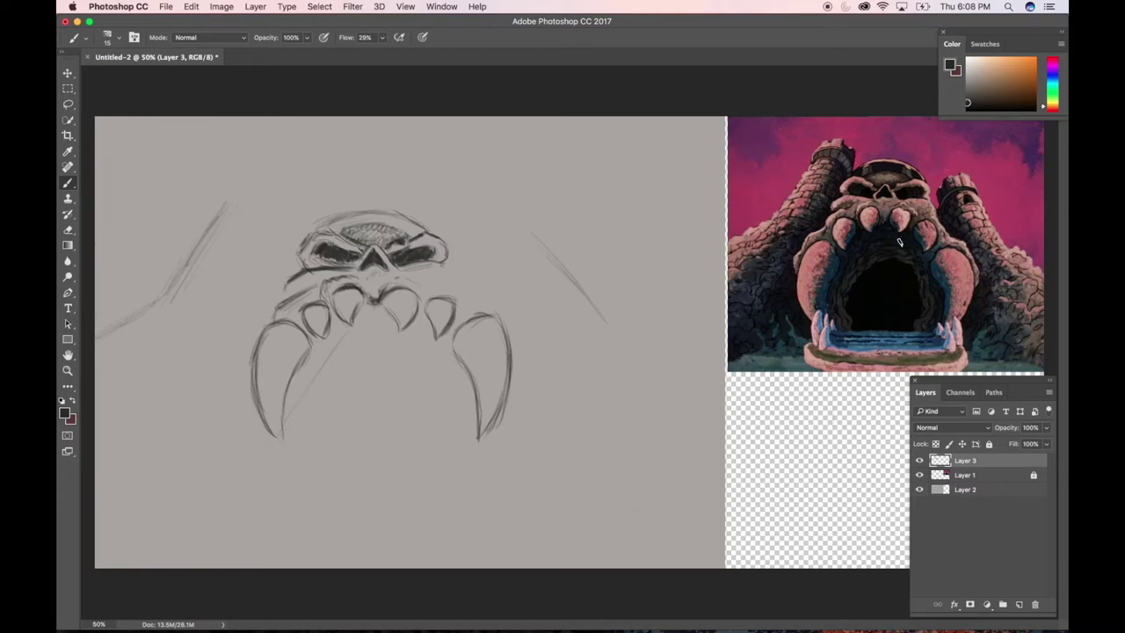
Lasso the large right tusk and move it slightly down and inward toward the mouth
click(68, 103)
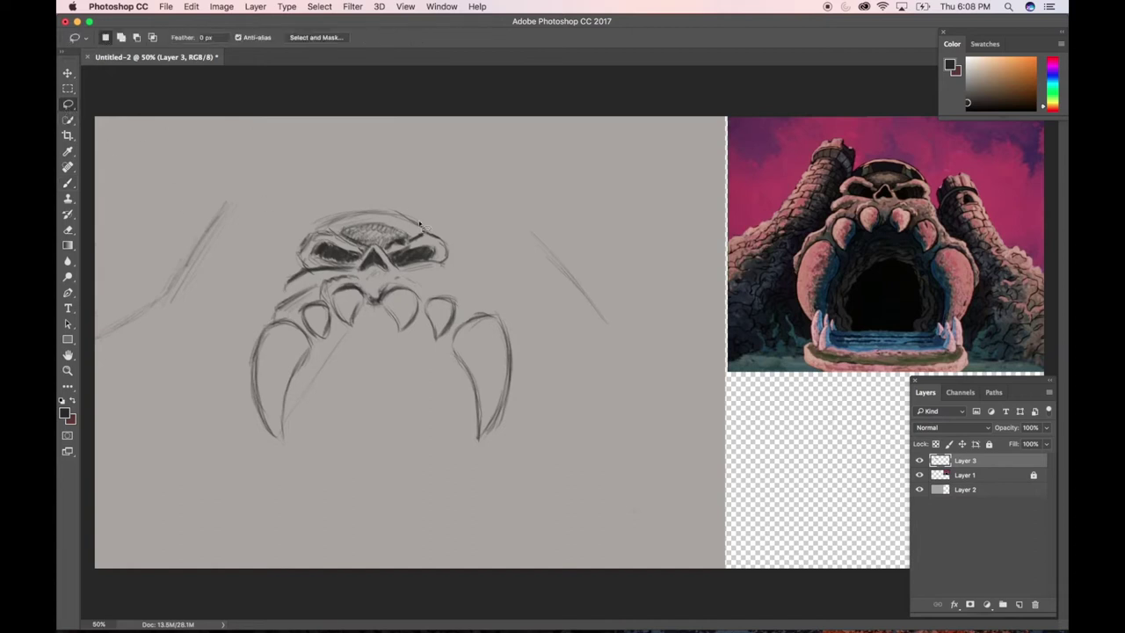
mouse_move(451, 336)
mouse_down()
mouse_move(487, 300)
mouse_move(527, 340)
mouse_move(524, 452)
mouse_move(458, 449)
mouse_move(440, 351)
mouse_move(472, 376)
mouse_up()
key(v)
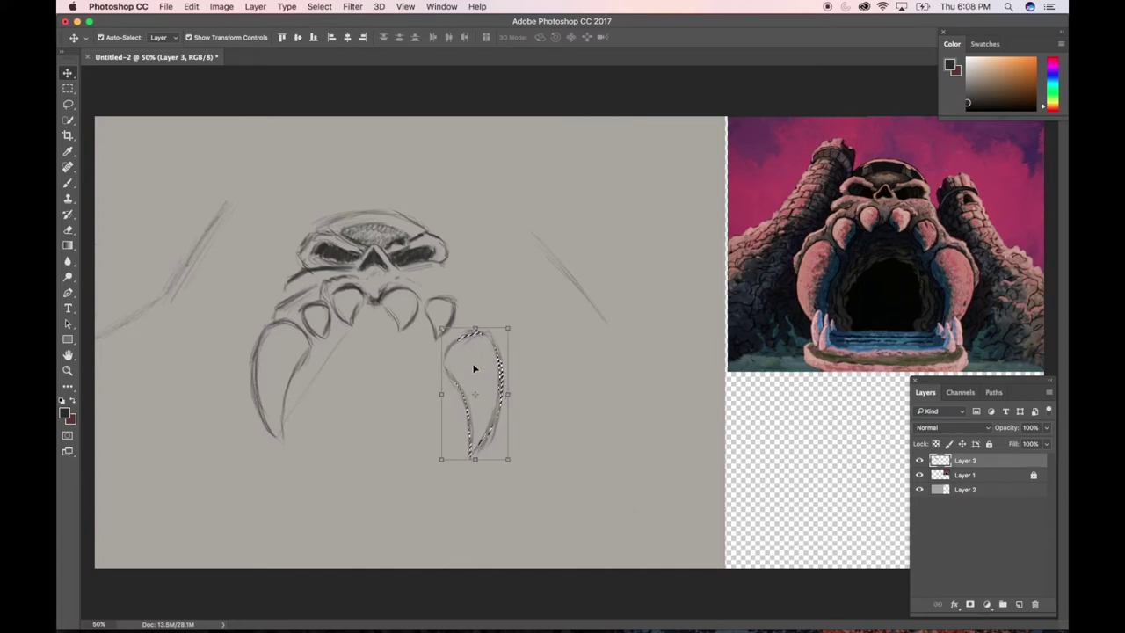
key(super+d)
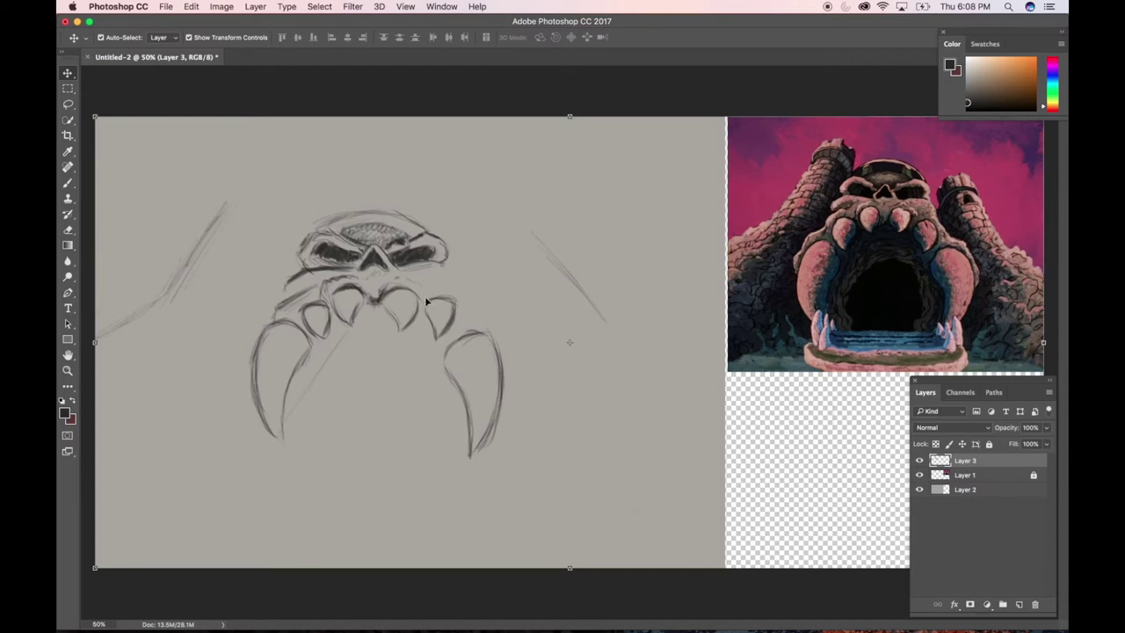
Lasso the small fang beside the right tusk, shift it slightly down and rotate it to follow the jaw
click(68, 105)
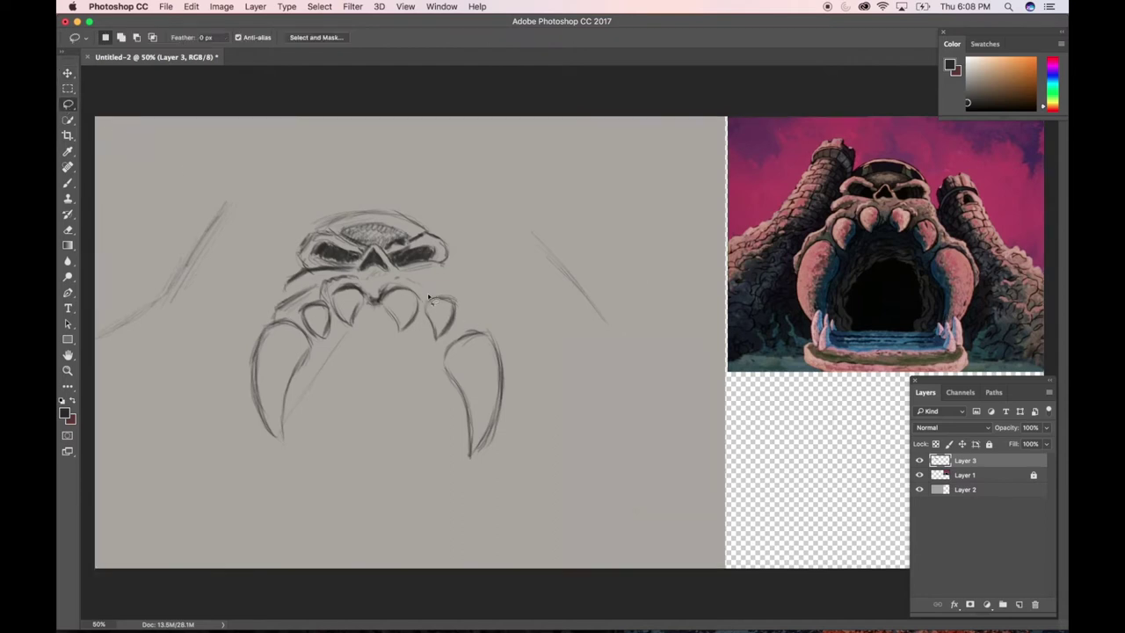
mouse_move(425, 331)
mouse_down()
mouse_move(431, 353)
mouse_move(458, 336)
mouse_move(464, 301)
mouse_move(427, 297)
mouse_move(439, 341)
mouse_up()
key(v)
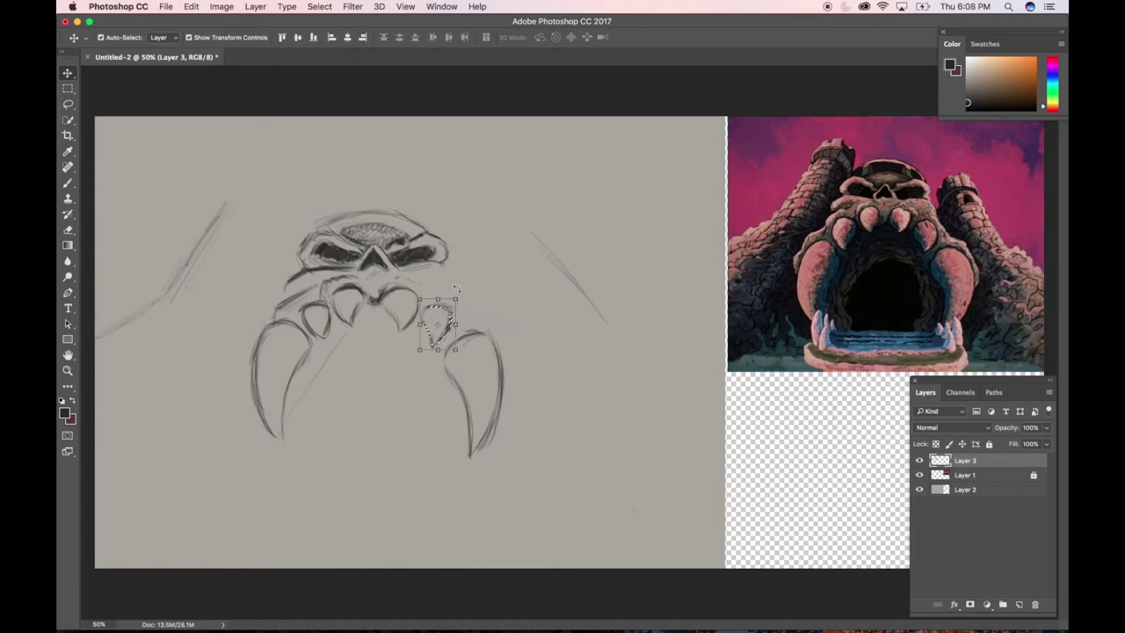
key(ctrl+t)
drag(457, 292, 444, 324)
key(Return)
key(ctrl+d)
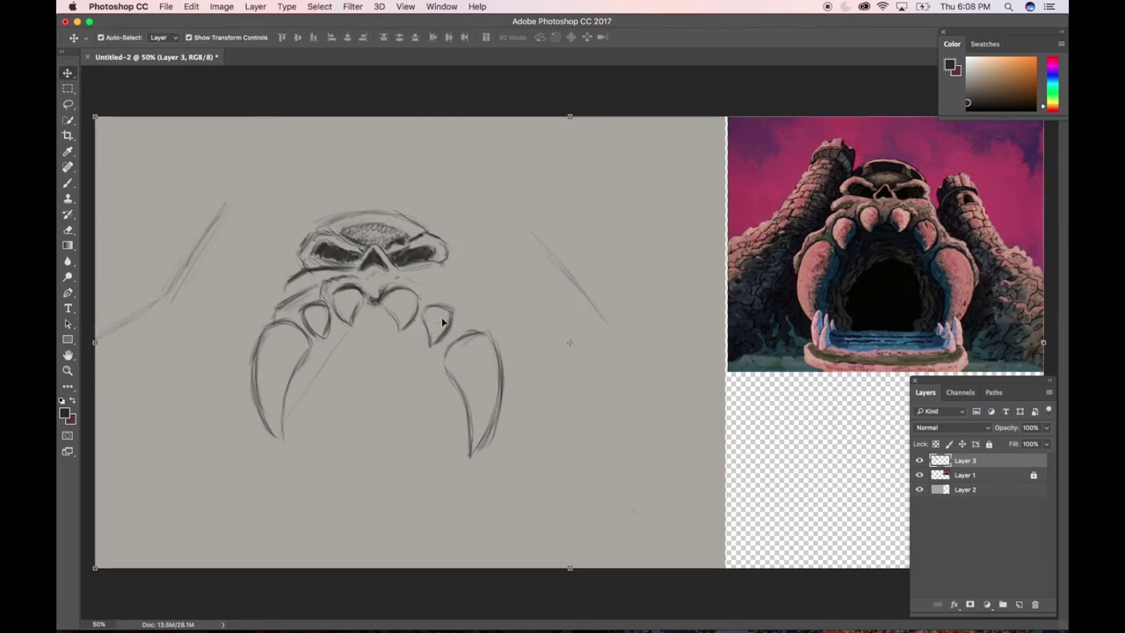
Lasso the large left tusk and move it slightly down to align with the right tusk
key(l)
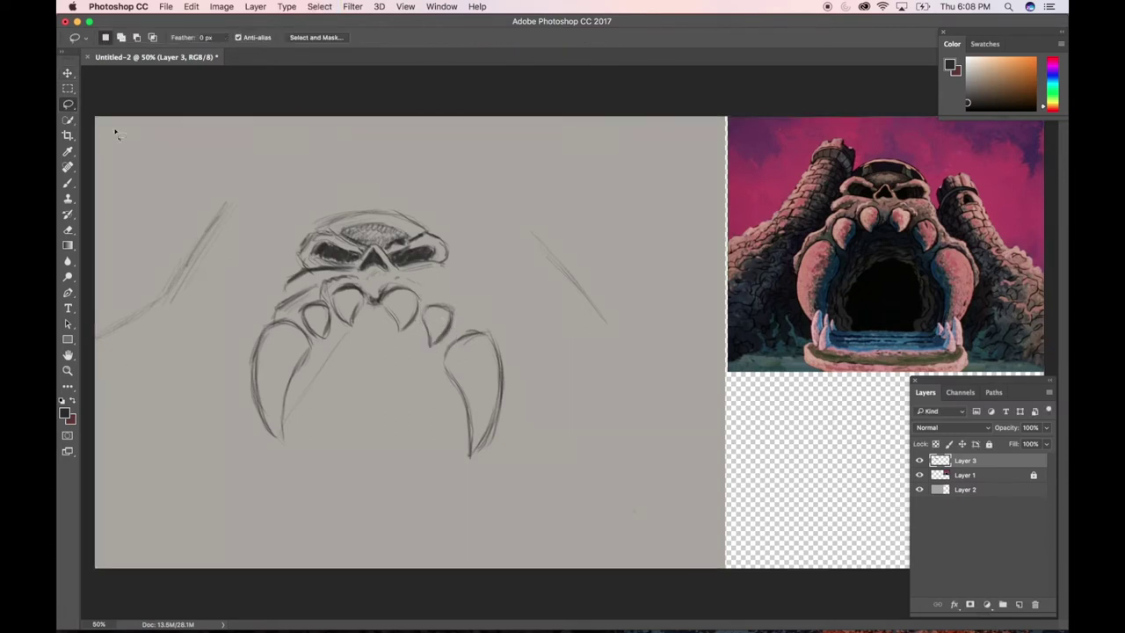
mouse_move(325, 353)
mouse_down()
mouse_move(292, 318)
mouse_move(250, 337)
mouse_move(236, 379)
mouse_move(251, 453)
mouse_move(289, 447)
mouse_move(317, 336)
mouse_move(282, 357)
mouse_up()
key(v)
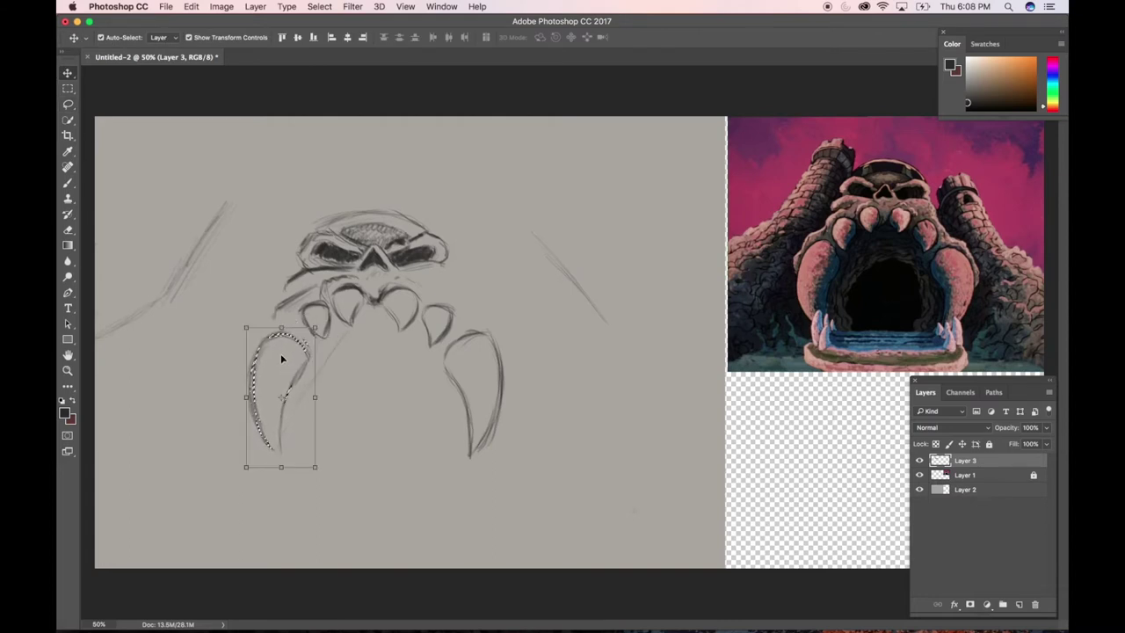
key(super+d)
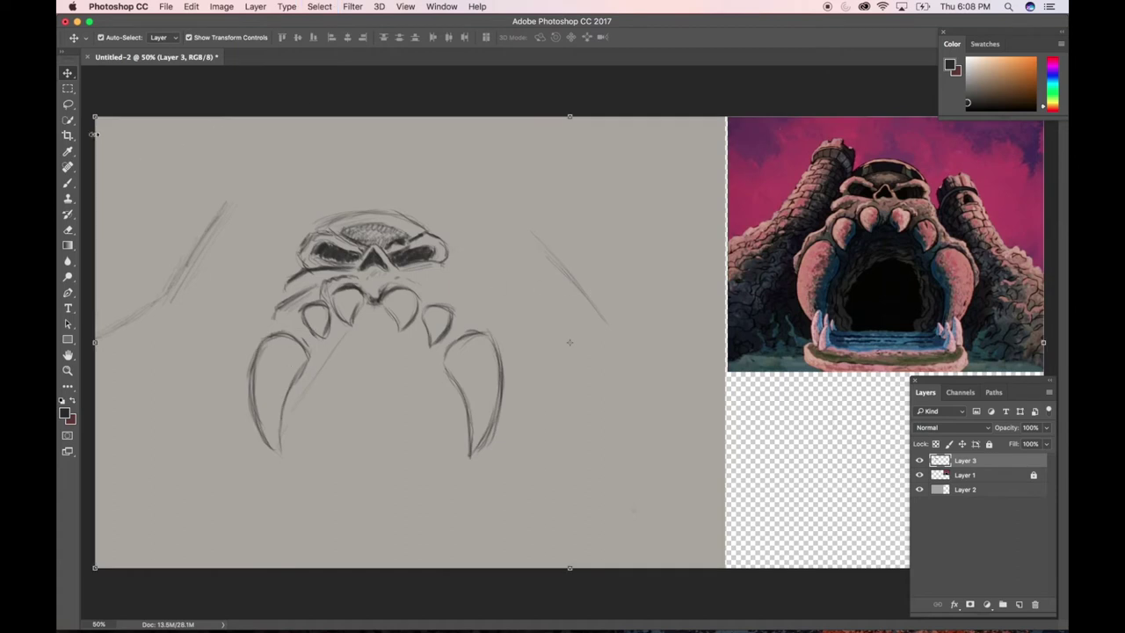
Erase and redraw the small fang beside the left tusk, and darken the jaw ridge above it
click(67, 182)
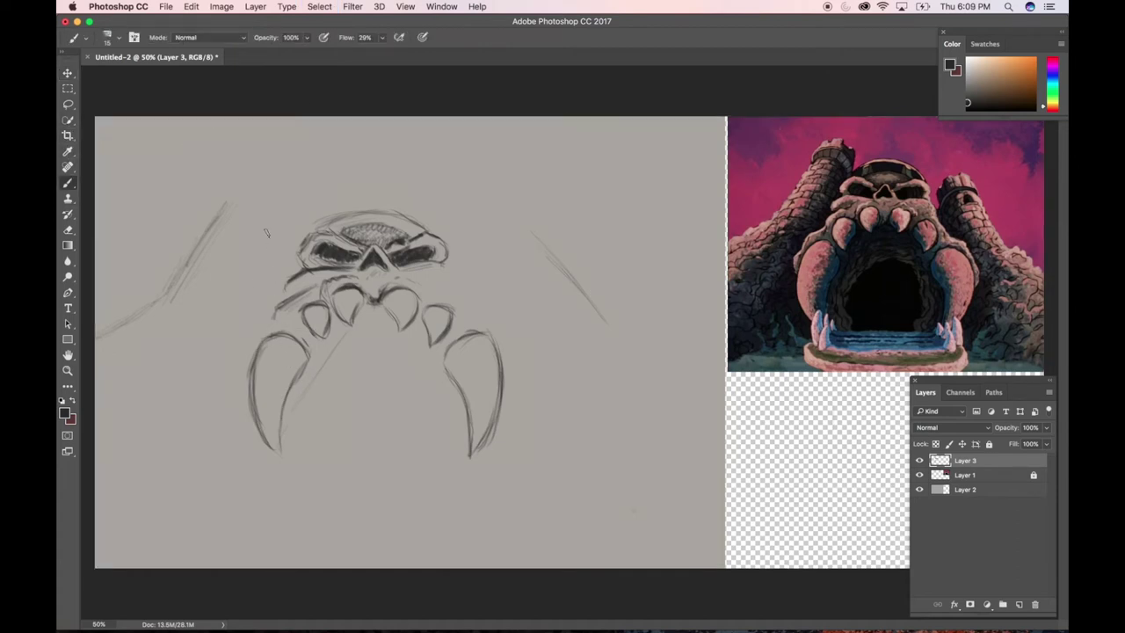
mouse_move(318, 327)
mouse_down()
mouse_move(303, 300)
mouse_move(315, 311)
mouse_up()
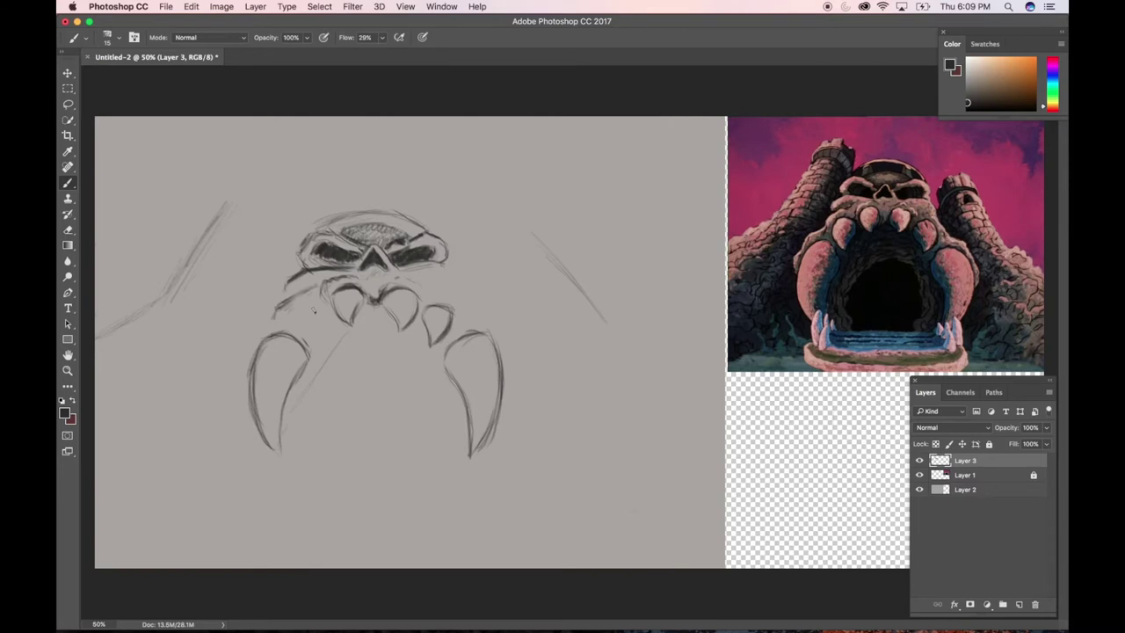
mouse_move(323, 311)
mouse_down()
mouse_move(323, 334)
mouse_move(325, 322)
mouse_move(319, 347)
mouse_move(306, 313)
mouse_move(312, 345)
mouse_move(315, 311)
mouse_up()
mouse_move(304, 299)
mouse_down()
mouse_move(277, 307)
mouse_move(283, 319)
mouse_move(311, 289)
mouse_move(358, 274)
mouse_up()
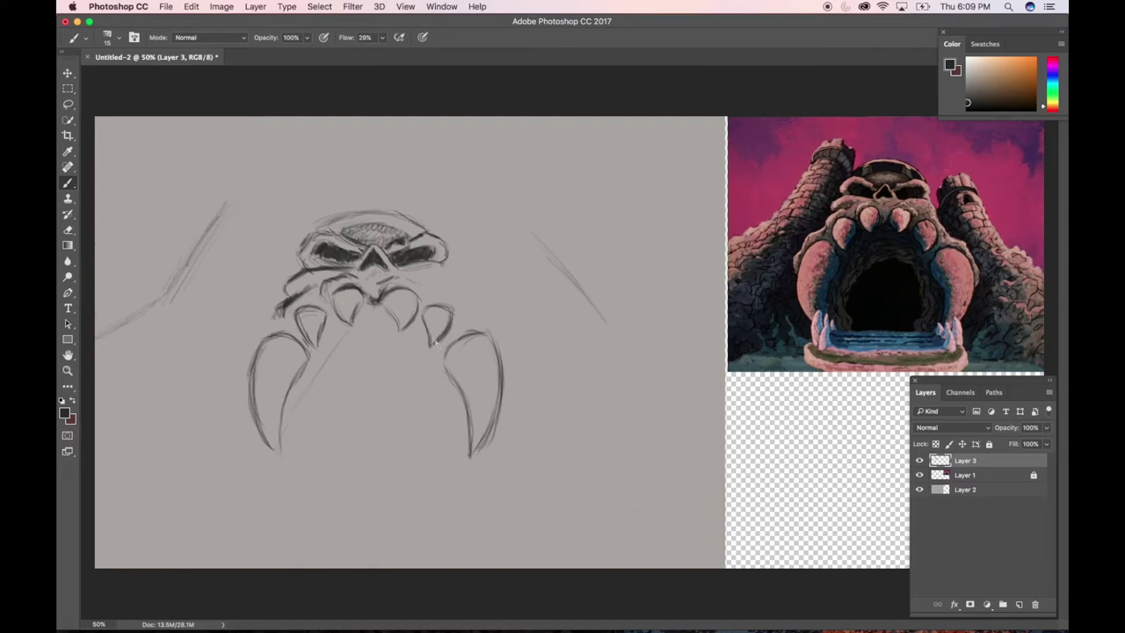
Shade the small right fang and add light curved contour lines across both large tusks
drag(437, 316, 446, 344)
drag(472, 341, 477, 353)
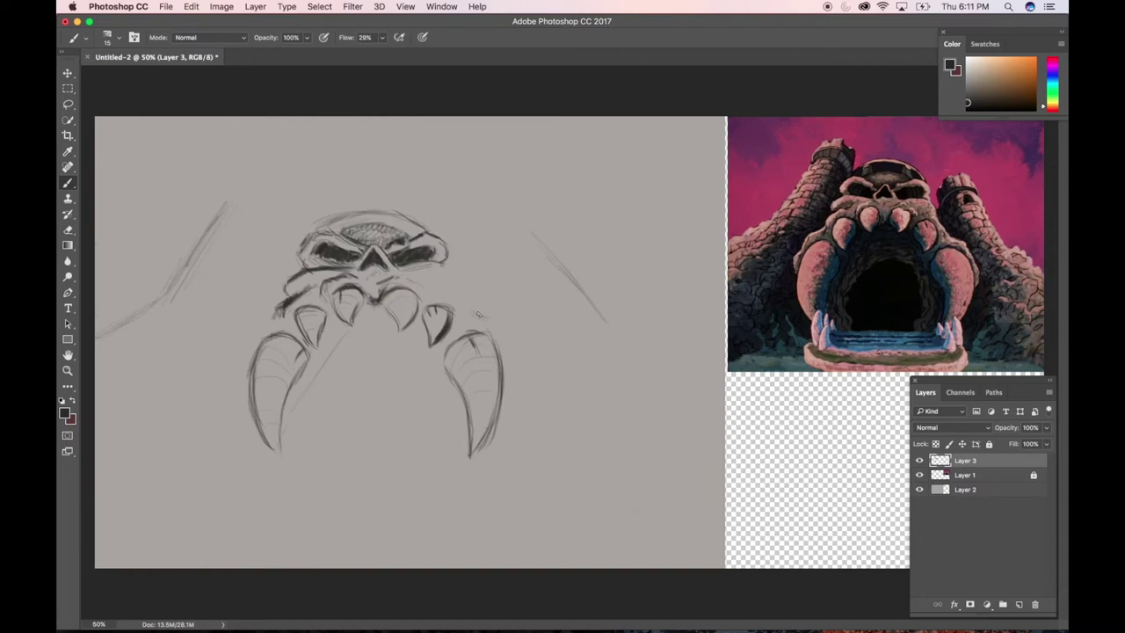
Draw the angular outer jaw contour from the skull's right cheek down around the right tusk
drag(475, 313, 498, 326)
mouse_move(501, 332)
mouse_down()
mouse_move(518, 367)
mouse_move(509, 386)
mouse_move(516, 365)
mouse_up()
drag(493, 317, 449, 289)
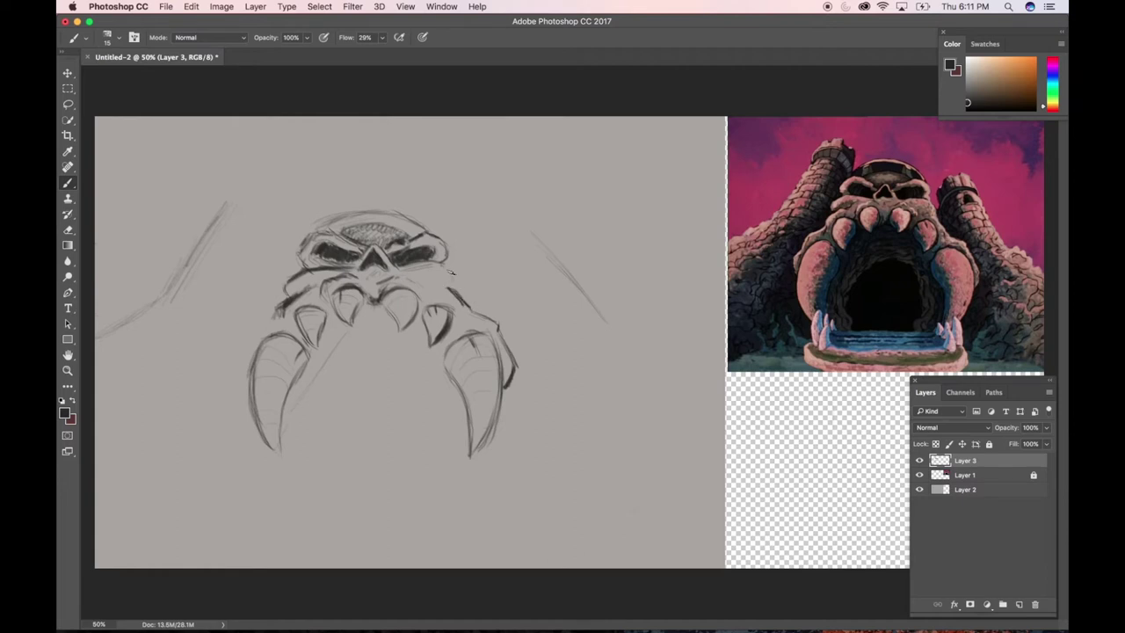
mouse_move(453, 277)
mouse_down()
mouse_move(444, 266)
mouse_move(457, 288)
mouse_move(449, 270)
mouse_up()
key(ctrl+z)
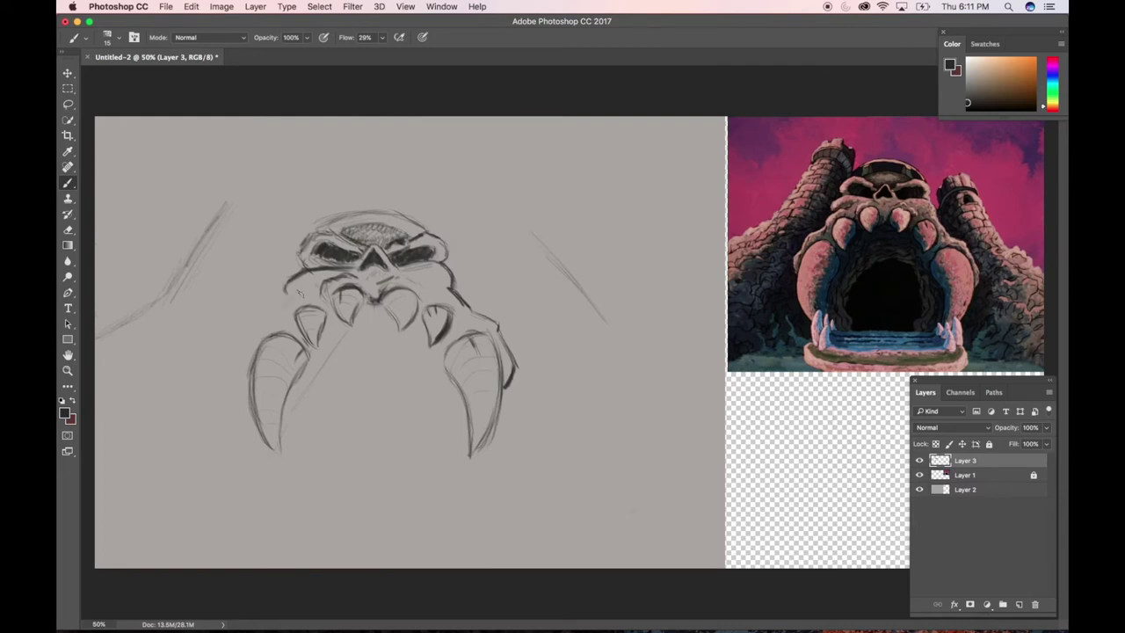
Redraw the outer jaw contour from the skull's left cheek down around the left tusk
mouse_move(301, 294)
mouse_down()
mouse_move(272, 317)
mouse_move(290, 299)
mouse_up()
drag(286, 314, 276, 319)
mouse_move(274, 321)
mouse_down()
mouse_move(257, 329)
mouse_move(239, 377)
mouse_move(239, 365)
mouse_up()
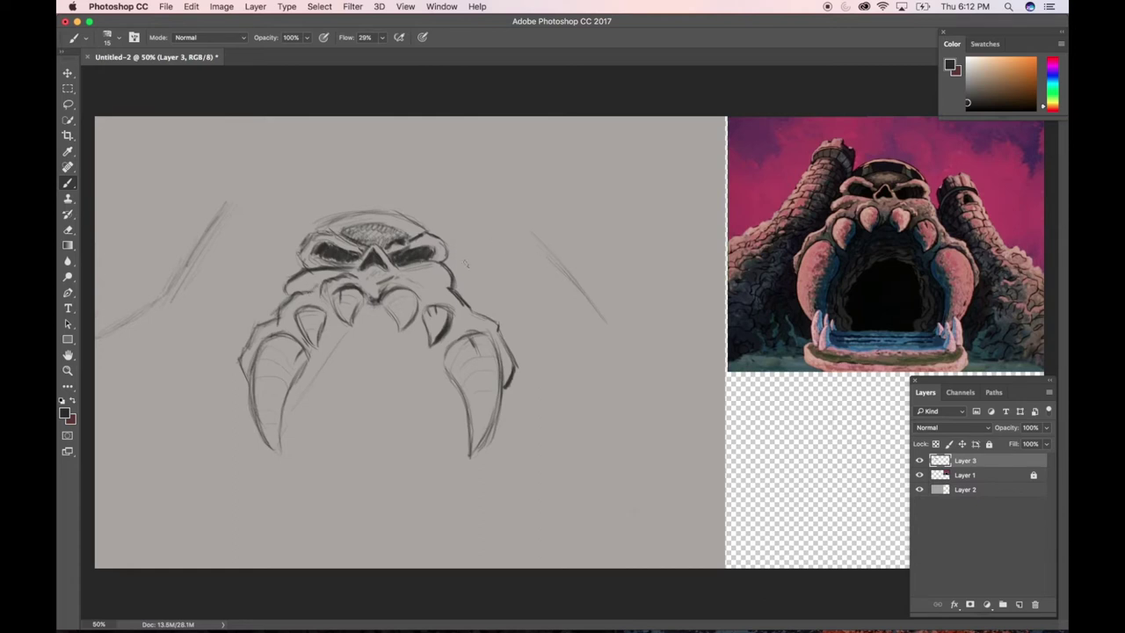
Thicken the gum line around the top and sides of the large right tusk
mouse_move(462, 326)
mouse_down()
mouse_move(494, 341)
mouse_move(448, 346)
mouse_move(479, 331)
mouse_up()
drag(497, 349, 499, 358)
drag(452, 349, 441, 370)
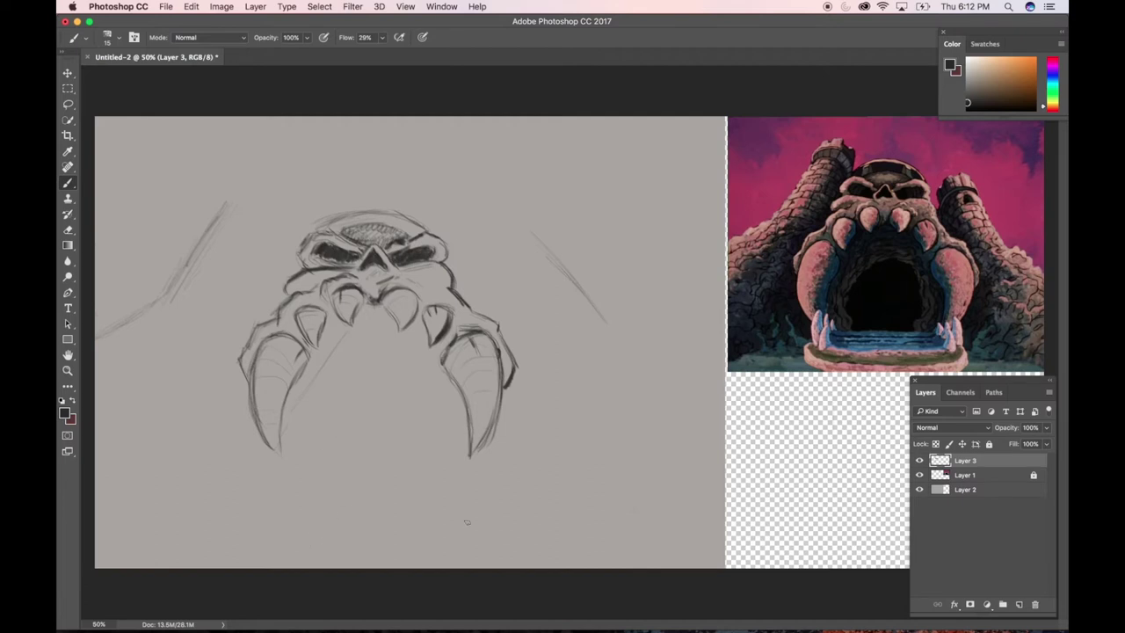
Shade the forehead with a small horn at each side, and draw a double-lined dome cap over the skull
mouse_move(365, 244)
mouse_down()
mouse_move(348, 232)
mouse_move(401, 225)
mouse_move(359, 227)
mouse_up()
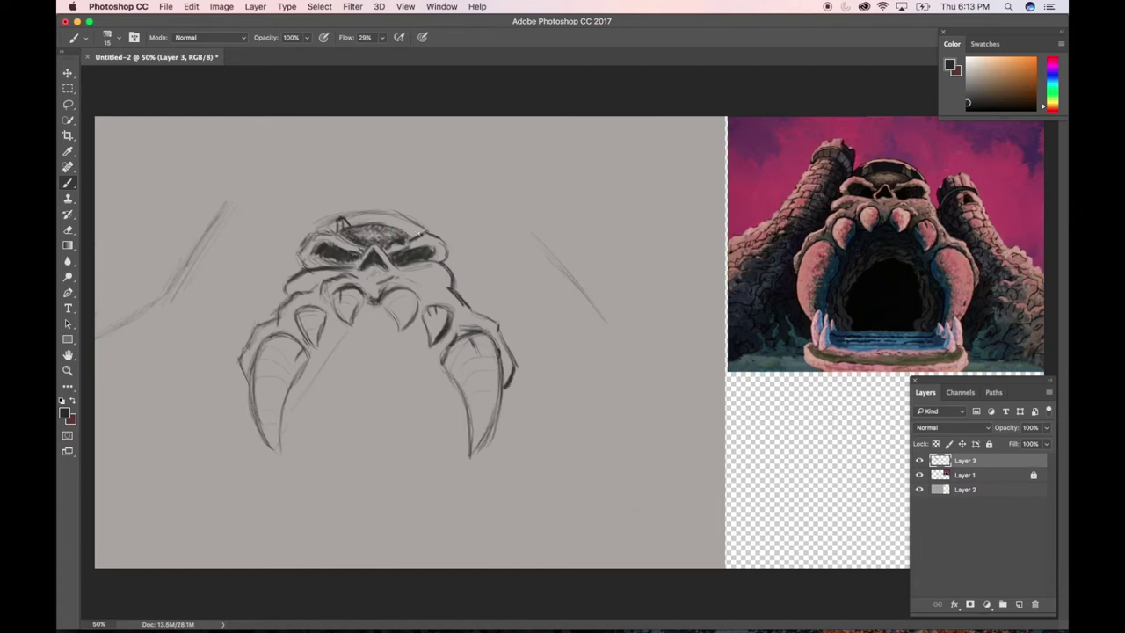
mouse_move(413, 236)
mouse_down()
mouse_move(338, 228)
mouse_move(407, 227)
mouse_up()
drag(339, 213, 345, 220)
mouse_move(306, 231)
mouse_down()
mouse_move(376, 203)
mouse_move(331, 210)
mouse_move(401, 202)
mouse_move(362, 207)
mouse_move(421, 218)
mouse_move(391, 204)
mouse_move(431, 224)
mouse_move(419, 212)
mouse_move(435, 232)
mouse_move(381, 201)
mouse_move(407, 211)
mouse_move(367, 202)
mouse_move(392, 206)
mouse_move(319, 213)
mouse_move(356, 205)
mouse_move(305, 232)
mouse_move(389, 209)
mouse_move(343, 213)
mouse_move(440, 237)
mouse_up()
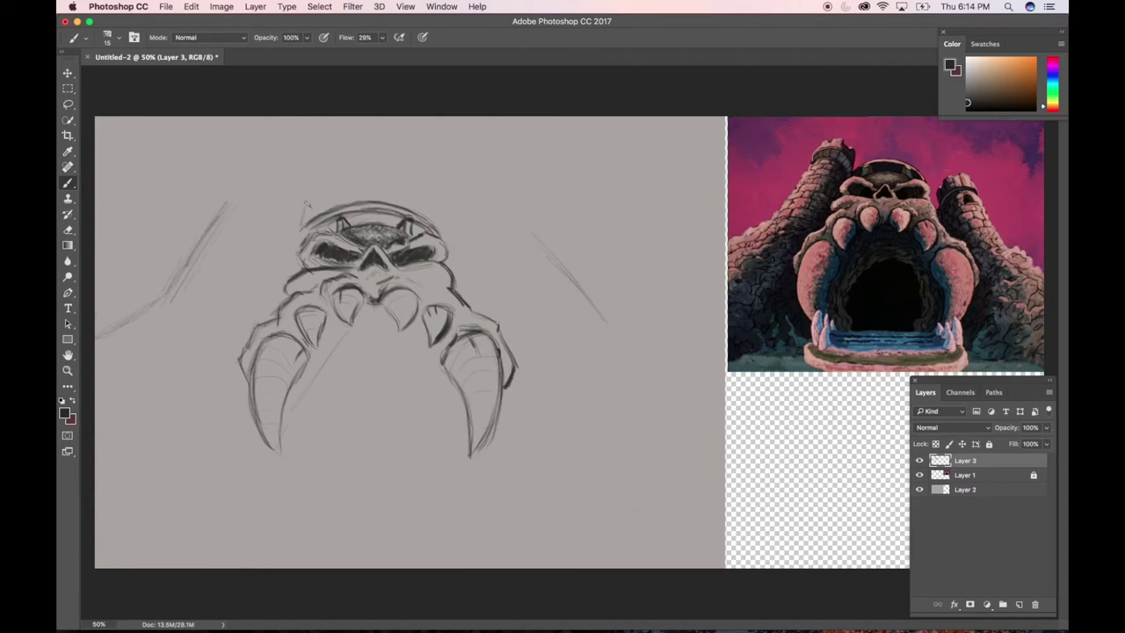
Draw a short slanted tower edge left of the dome, and the right tower's inner edge and notched, curved top
drag(303, 222, 308, 199)
drag(456, 254, 459, 267)
drag(459, 230, 522, 216)
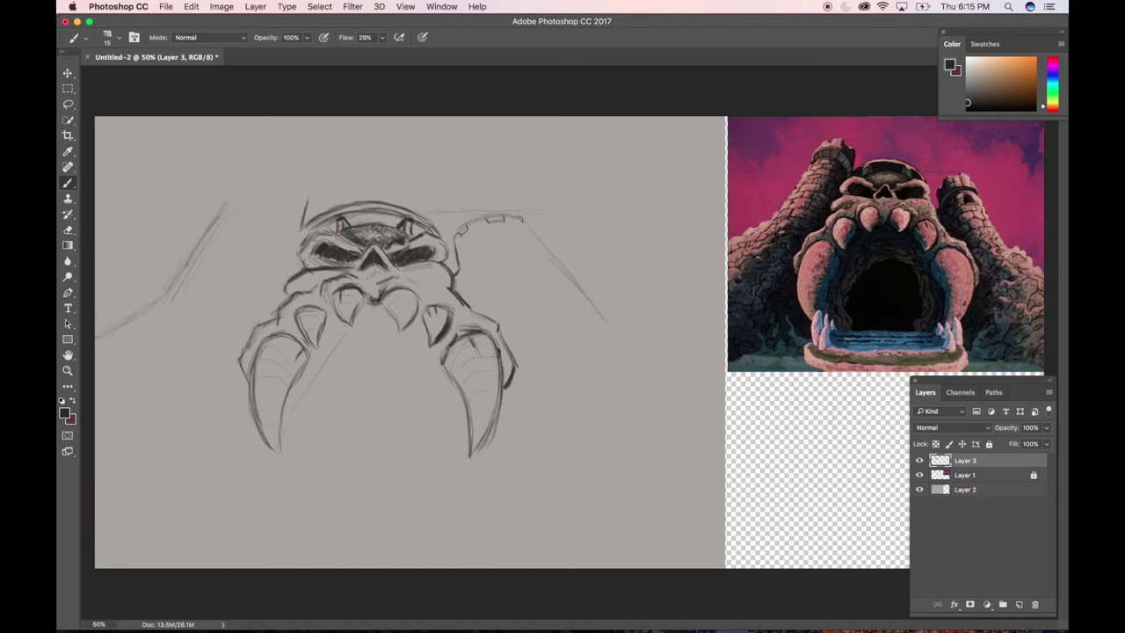
Draw the right tower's outer edge and continue it as a jagged rocky slope to the canvas's right border
drag(521, 218, 560, 265)
drag(564, 276, 602, 323)
mouse_move(602, 334)
mouse_down()
mouse_move(622, 331)
mouse_move(732, 409)
mouse_up()
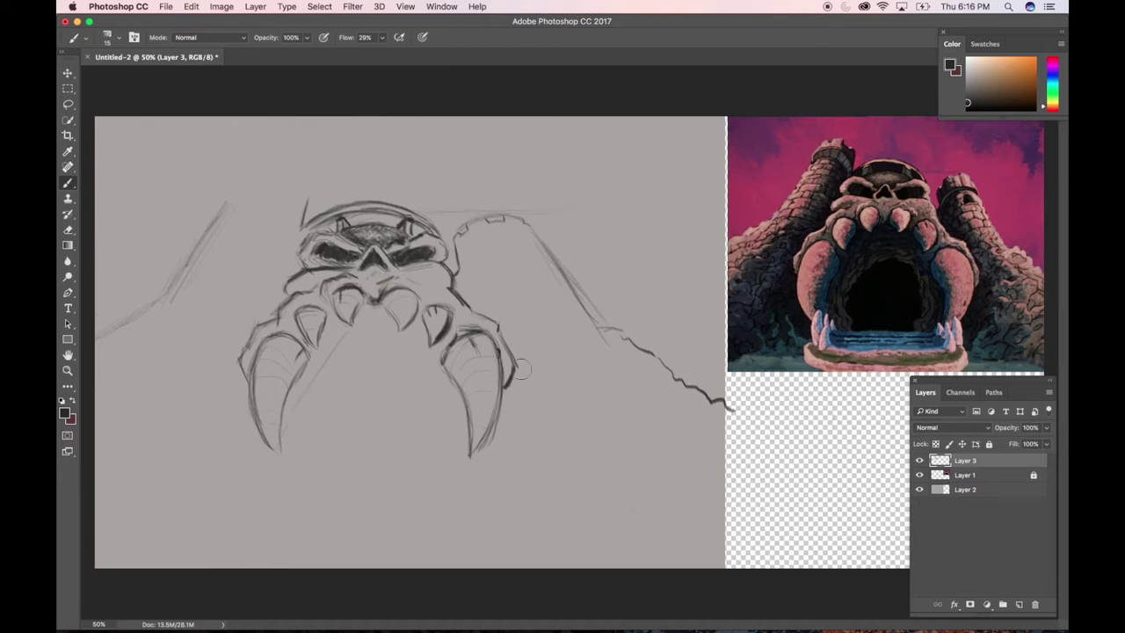
Trim the jaw contour beside the right tusk, and sketch a rounded, flat-bottomed mouth opening between the tusks
drag(516, 355, 513, 370)
drag(370, 351, 411, 350)
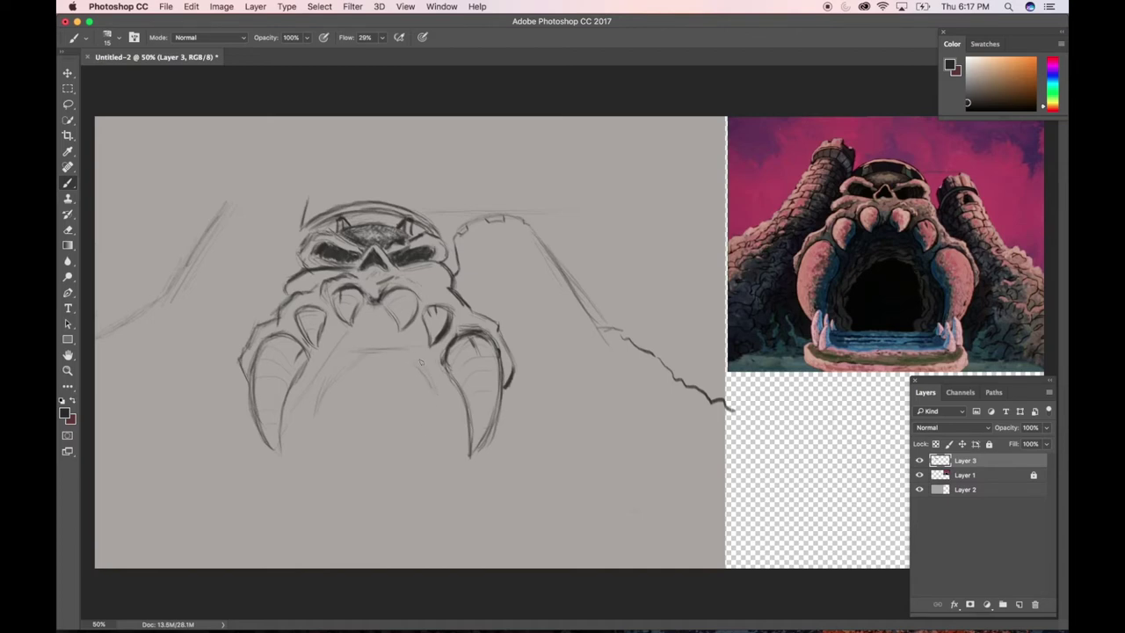
drag(427, 391, 433, 412)
drag(422, 372, 431, 387)
drag(343, 455, 423, 450)
drag(338, 446, 323, 424)
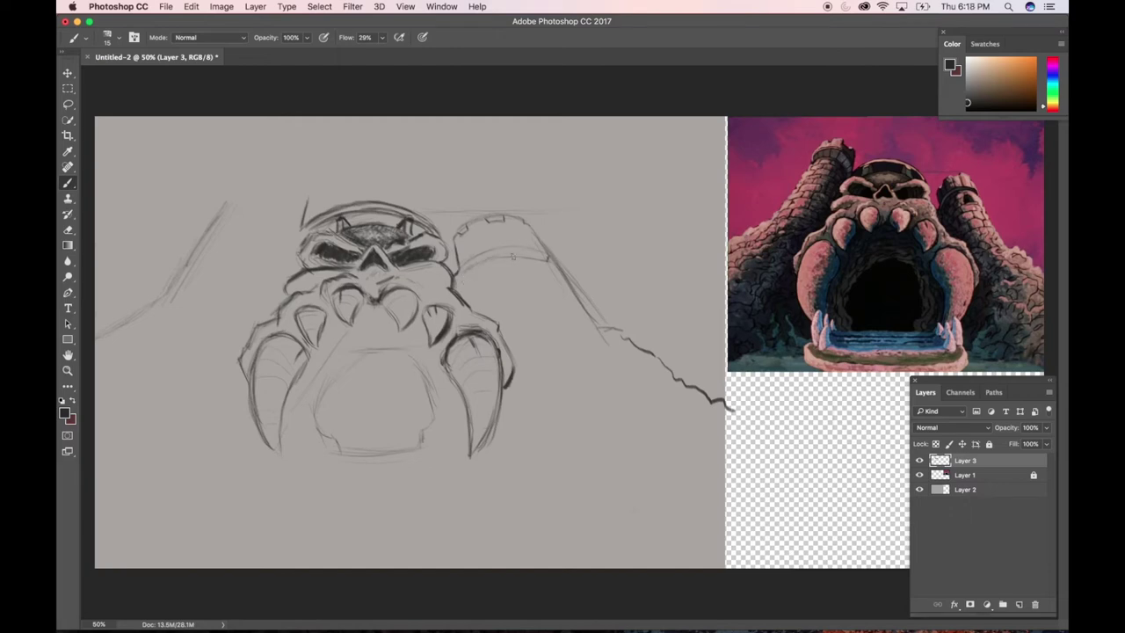
Redraw the right tower's outer edge as rough stone and the curved band beneath its battlements
mouse_move(522, 256)
mouse_down()
mouse_move(545, 258)
mouse_move(597, 336)
mouse_move(609, 327)
mouse_up()
mouse_move(499, 260)
mouse_down()
mouse_move(472, 266)
mouse_move(493, 280)
mouse_move(510, 247)
mouse_move(513, 276)
mouse_move(526, 247)
mouse_move(542, 252)
mouse_move(540, 265)
mouse_move(502, 251)
mouse_up()
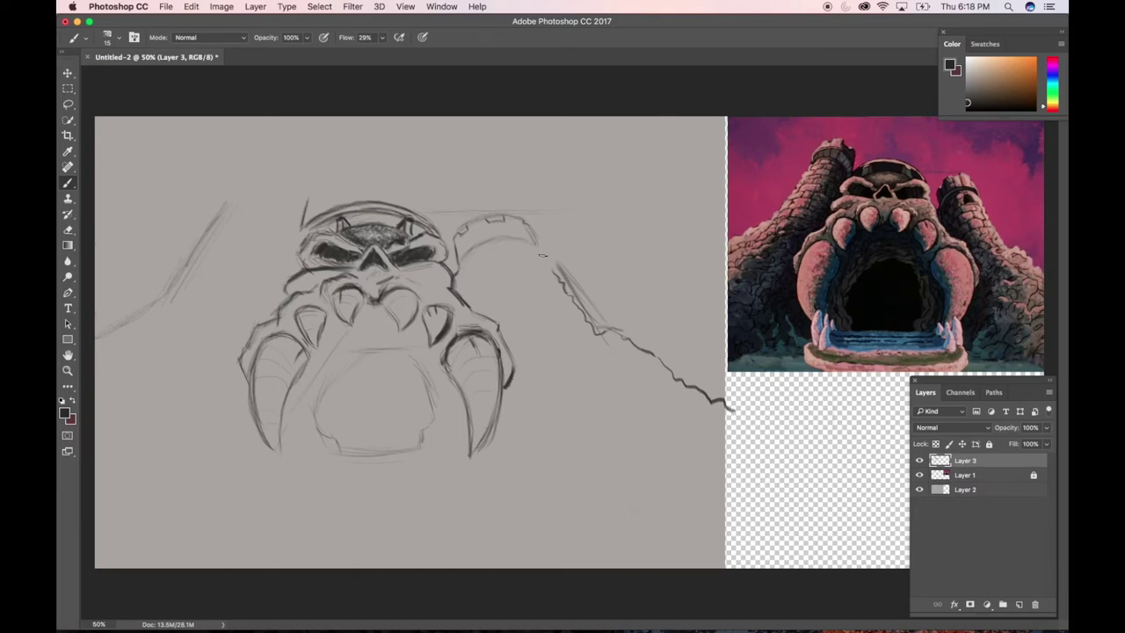
drag(532, 244, 567, 299)
Add a small dark window below the right tower's band and light curved courses across its shaft
mouse_move(524, 254)
mouse_down()
mouse_move(513, 250)
mouse_move(521, 260)
mouse_up()
drag(461, 293, 467, 301)
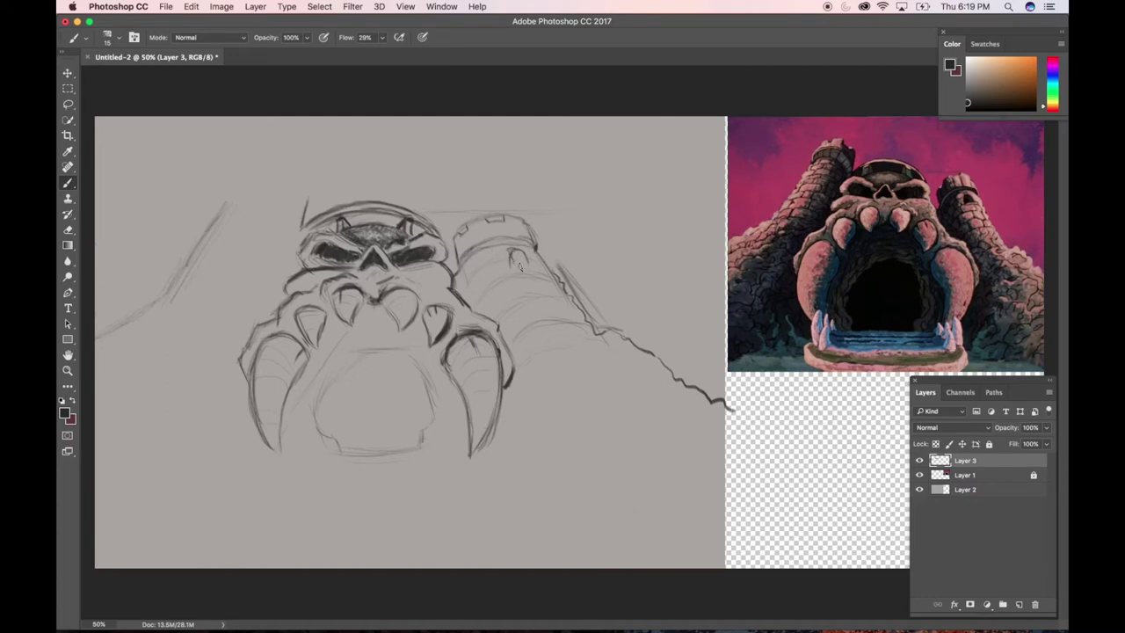
drag(524, 261, 528, 270)
Darken the band and notches of the right tower's battlements, and shade the battlements' left side
drag(529, 229, 533, 239)
mouse_move(515, 254)
mouse_down()
mouse_move(524, 258)
mouse_move(513, 245)
mouse_move(460, 255)
mouse_up()
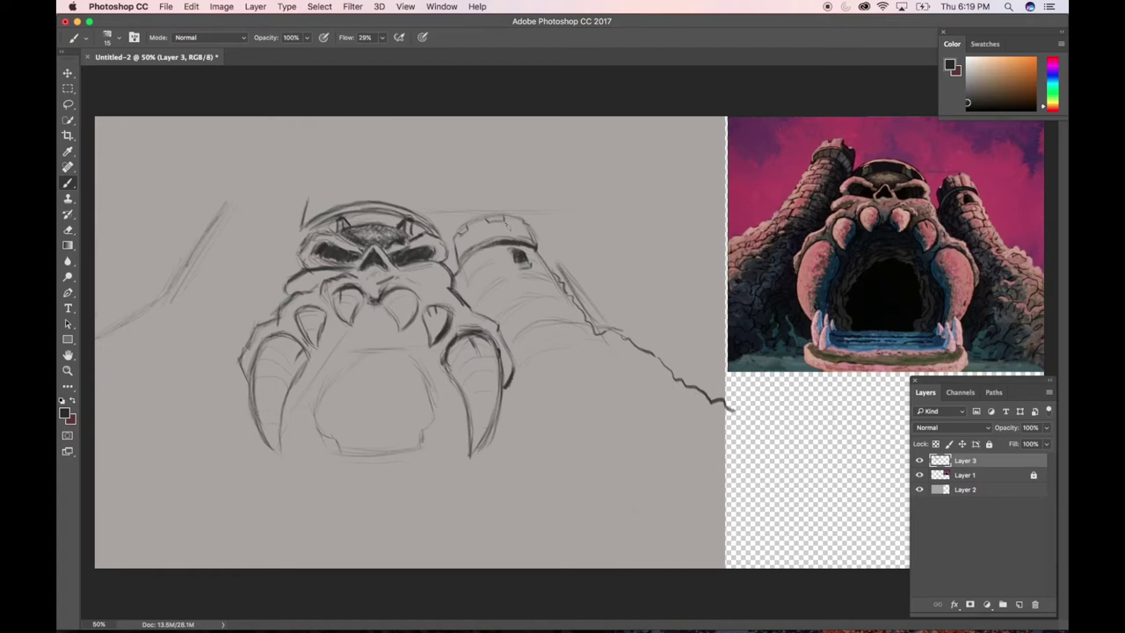
drag(502, 215, 505, 224)
mouse_move(458, 243)
mouse_down()
mouse_move(465, 233)
mouse_move(461, 246)
mouse_move(471, 248)
mouse_move(472, 224)
mouse_move(484, 239)
mouse_move(492, 233)
mouse_move(482, 242)
mouse_up()
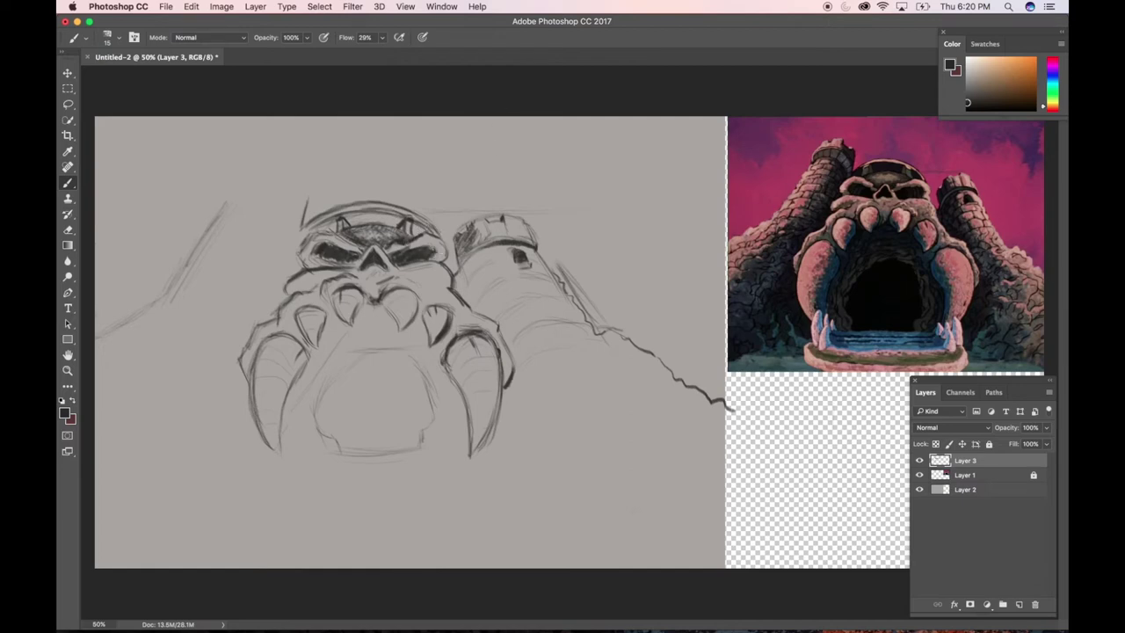
Darken the skull's eye sockets and the gum line above the upper fangs
drag(429, 257, 437, 253)
mouse_move(355, 264)
mouse_down()
mouse_move(288, 287)
mouse_move(284, 327)
mouse_move(244, 341)
mouse_move(244, 375)
mouse_move(290, 345)
mouse_move(309, 311)
mouse_move(332, 319)
mouse_move(335, 293)
mouse_move(380, 293)
mouse_move(466, 332)
mouse_up()
mouse_move(332, 302)
mouse_down()
mouse_move(325, 321)
mouse_move(336, 315)
mouse_move(308, 304)
mouse_up()
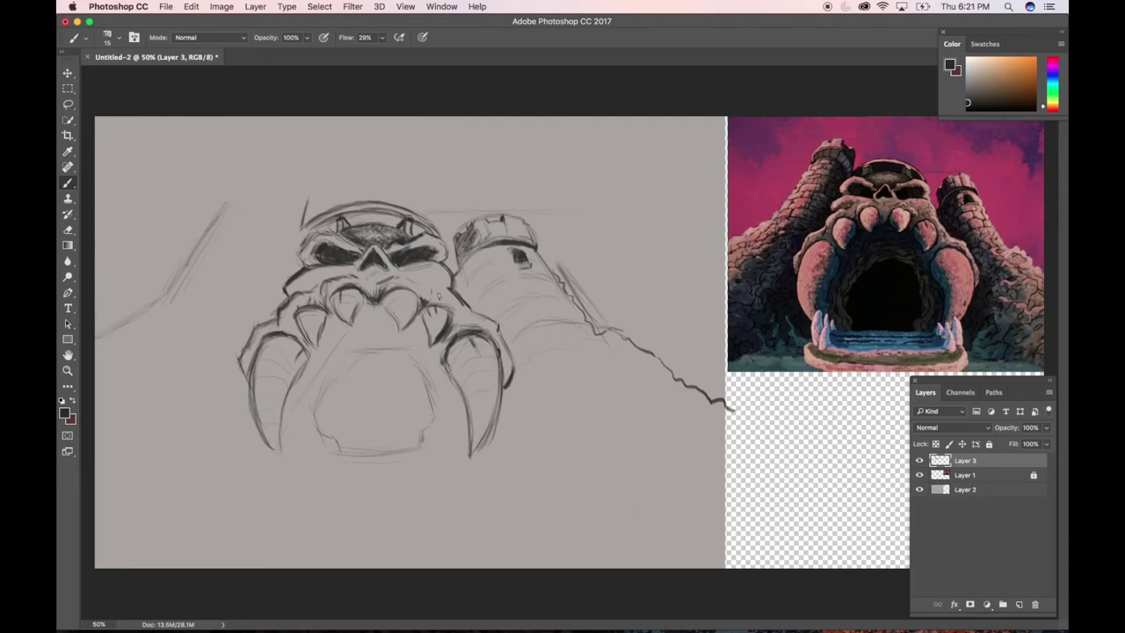
Redraw the mouth opening with a darker, jagged rock outline and a straight bottom edge
drag(309, 347, 312, 361)
mouse_move(394, 348)
mouse_down()
mouse_move(425, 392)
mouse_move(421, 446)
mouse_up()
mouse_move(344, 450)
mouse_down()
mouse_move(414, 448)
mouse_move(323, 433)
mouse_move(332, 370)
mouse_move(367, 352)
mouse_move(398, 353)
mouse_up()
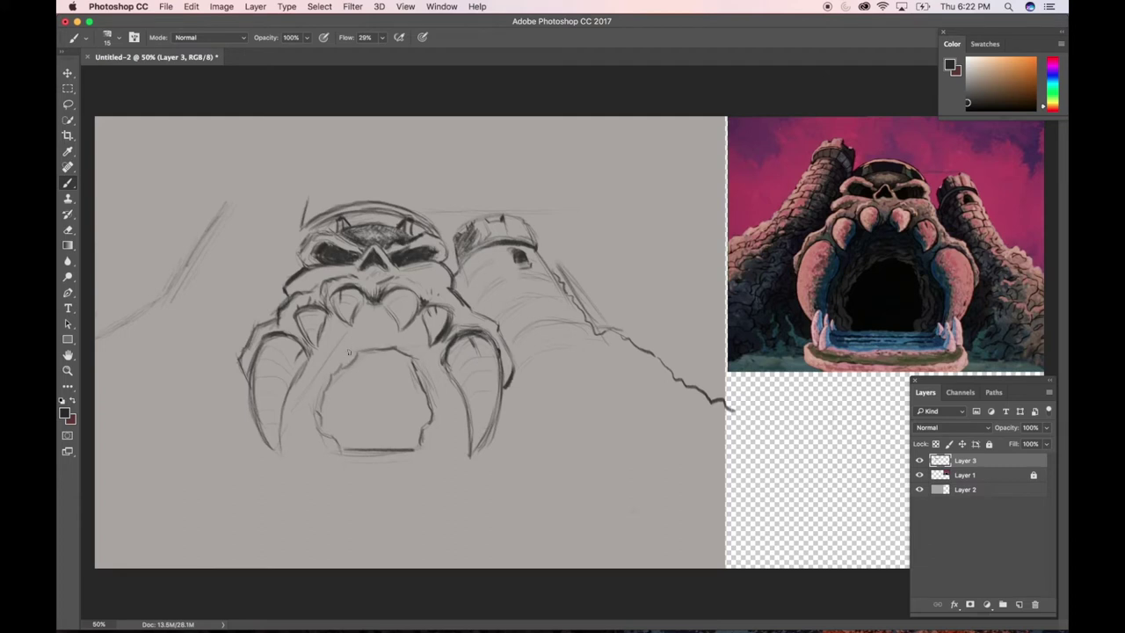
Add broken, jagged rock contours around the mouth opening, between it and the tusks
mouse_move(348, 352)
mouse_down()
mouse_move(328, 363)
mouse_move(314, 400)
mouse_move(314, 448)
mouse_move(324, 445)
mouse_move(303, 419)
mouse_move(313, 368)
mouse_move(370, 332)
mouse_up()
mouse_move(401, 342)
mouse_down()
mouse_move(420, 356)
mouse_move(435, 402)
mouse_up()
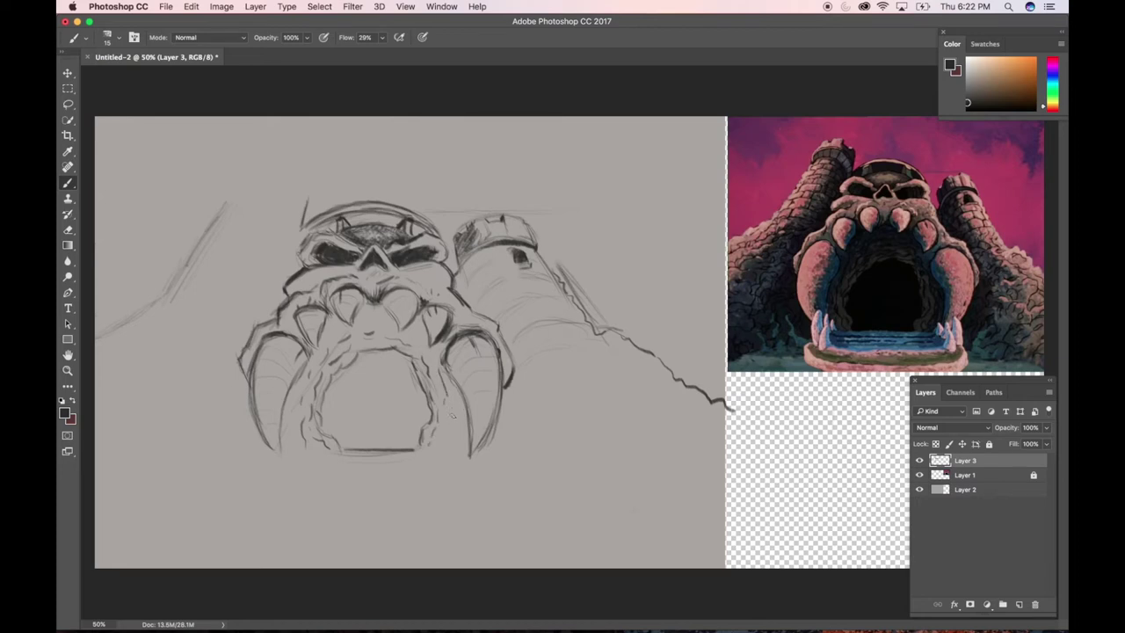
mouse_move(452, 418)
mouse_down()
mouse_move(447, 439)
mouse_move(455, 415)
mouse_move(459, 434)
mouse_up()
Hatch the rock walls inside the mouth, beneath the fangs and between both tusks and the opening
mouse_move(362, 310)
mouse_down()
mouse_move(368, 333)
mouse_move(388, 335)
mouse_move(357, 319)
mouse_move(372, 303)
mouse_move(449, 379)
mouse_move(431, 436)
mouse_move(447, 424)
mouse_move(465, 451)
mouse_up()
drag(357, 336, 338, 365)
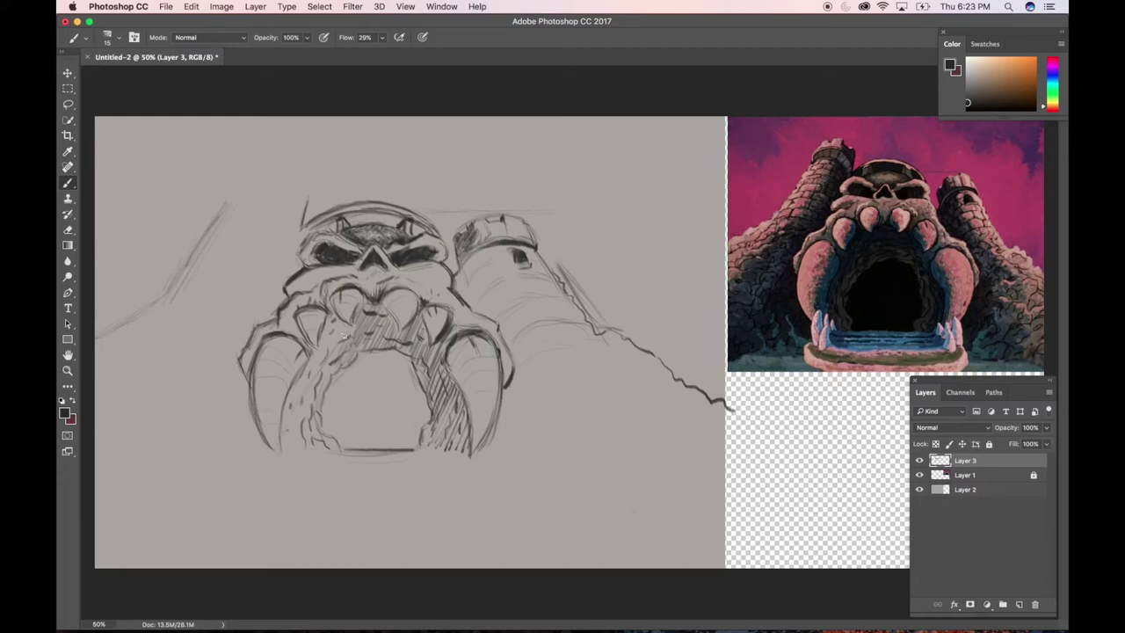
mouse_move(330, 318)
mouse_down()
mouse_move(341, 357)
mouse_move(310, 373)
mouse_move(310, 411)
mouse_move(283, 440)
mouse_up()
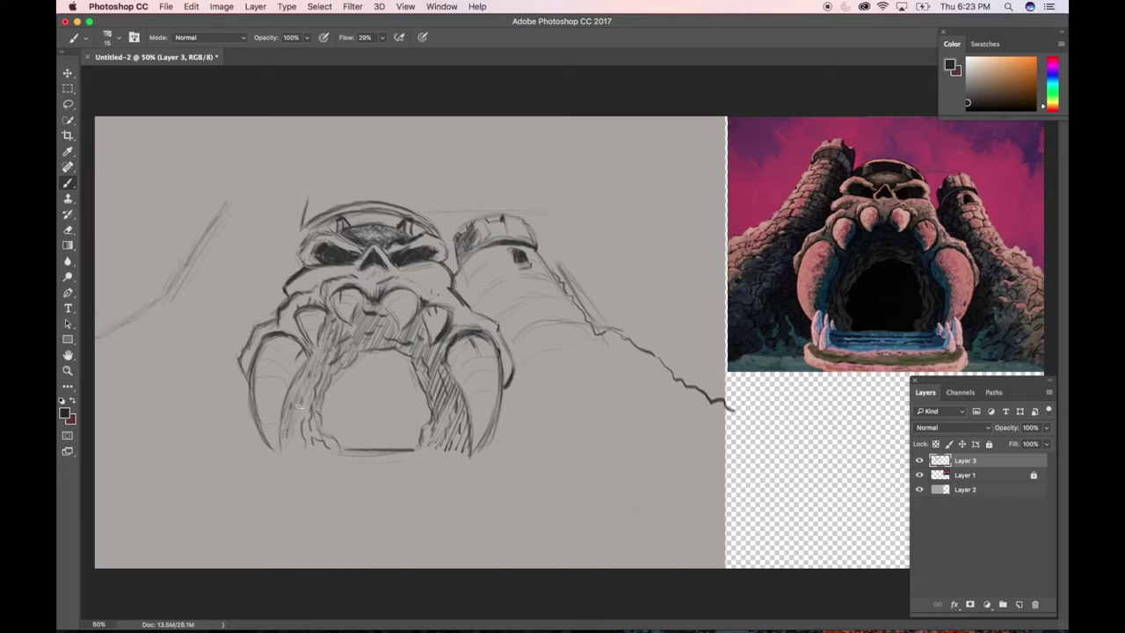
mouse_move(311, 381)
mouse_down()
mouse_move(296, 454)
mouse_move(325, 454)
mouse_up()
Add a second hatching direction over the mouth walls beside both large tusks
scroll(536, 381, down, 2)
scroll(535, 381, up, 3)
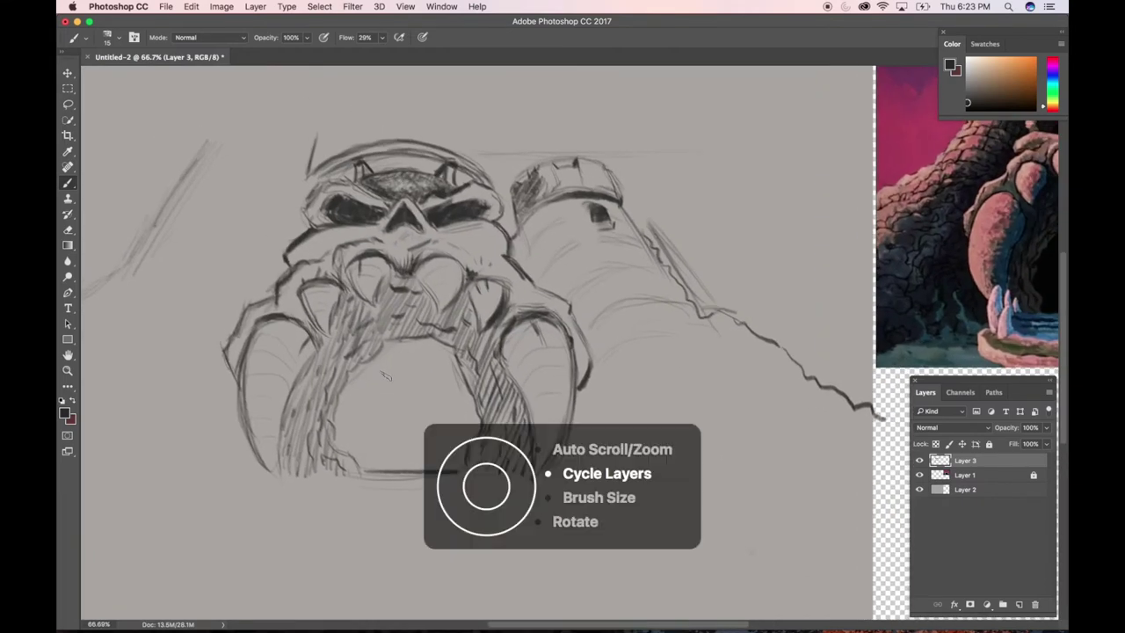
scroll(536, 381, down, 4)
drag(536, 382, 425, 218)
mouse_move(488, 253)
mouse_down()
mouse_move(519, 212)
mouse_move(559, 199)
mouse_up()
drag(552, 237, 593, 186)
mouse_move(426, 327)
mouse_down()
mouse_move(466, 404)
mouse_move(513, 417)
mouse_move(516, 431)
mouse_move(618, 390)
mouse_up()
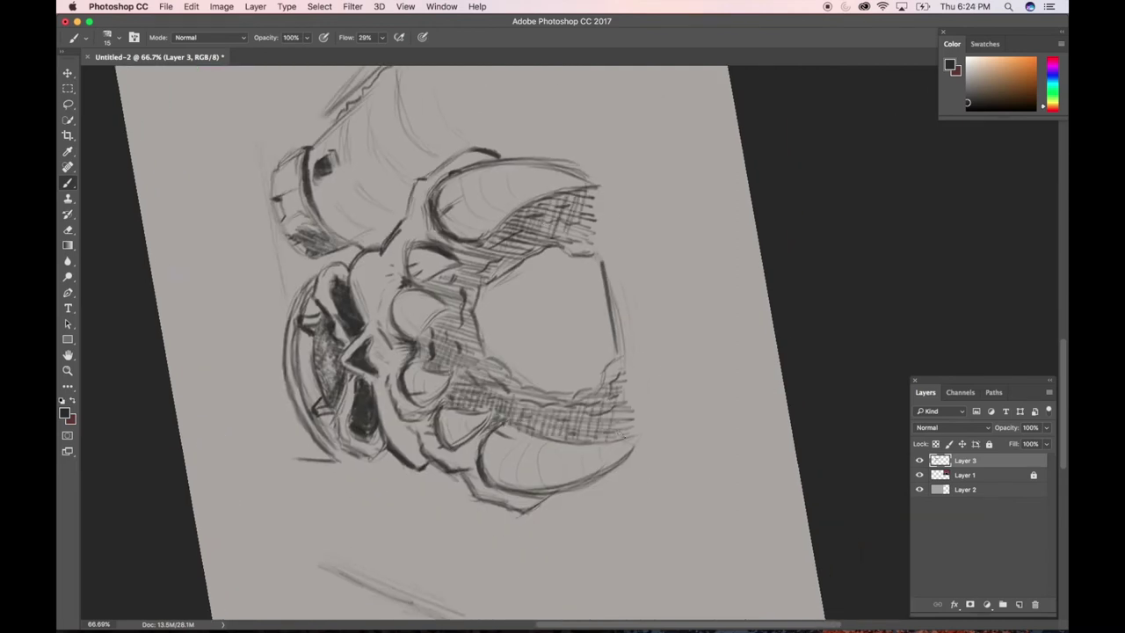
Deepen the cross-hatching under the upper fangs and along the wall beside the large right tusk
drag(619, 436, 624, 406)
mouse_move(438, 322)
mouse_down()
mouse_move(459, 364)
mouse_move(446, 342)
mouse_up()
drag(432, 295, 462, 242)
mouse_move(464, 278)
mouse_down()
mouse_move(476, 241)
mouse_move(490, 244)
mouse_up()
drag(555, 225, 587, 200)
drag(589, 239, 599, 200)
mouse_move(599, 204)
mouse_down()
mouse_move(555, 256)
mouse_move(532, 258)
mouse_move(553, 272)
mouse_up()
Extend the cross-hatching up the mouth's left wall toward the small left fang
drag(409, 517, 428, 431)
drag(441, 436, 431, 374)
drag(438, 383, 424, 360)
Darken the mouth roof and the edges around the four upper fangs, and strengthen the left tusk's inner edge
drag(465, 330, 489, 358)
drag(485, 351, 516, 376)
drag(524, 326, 547, 371)
drag(548, 362, 562, 378)
drag(518, 318, 501, 369)
drag(479, 325, 481, 366)
drag(555, 355, 590, 374)
drag(585, 320, 612, 399)
drag(620, 336, 631, 350)
mouse_move(461, 377)
mouse_down()
mouse_move(464, 391)
mouse_move(439, 396)
mouse_move(412, 508)
mouse_up()
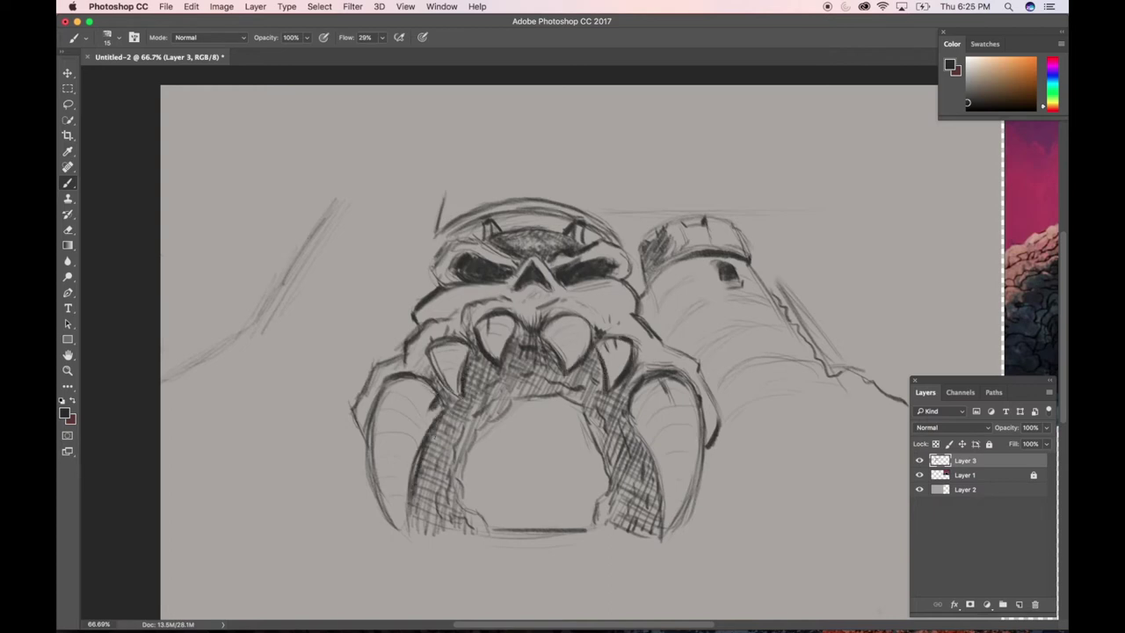
Strengthen the inner and outer edges of the large right tusk with additional freehand strokes
mouse_move(637, 424)
mouse_down()
mouse_move(656, 494)
mouse_move(643, 439)
mouse_move(657, 523)
mouse_up()
drag(683, 482, 668, 528)
drag(694, 439, 693, 483)
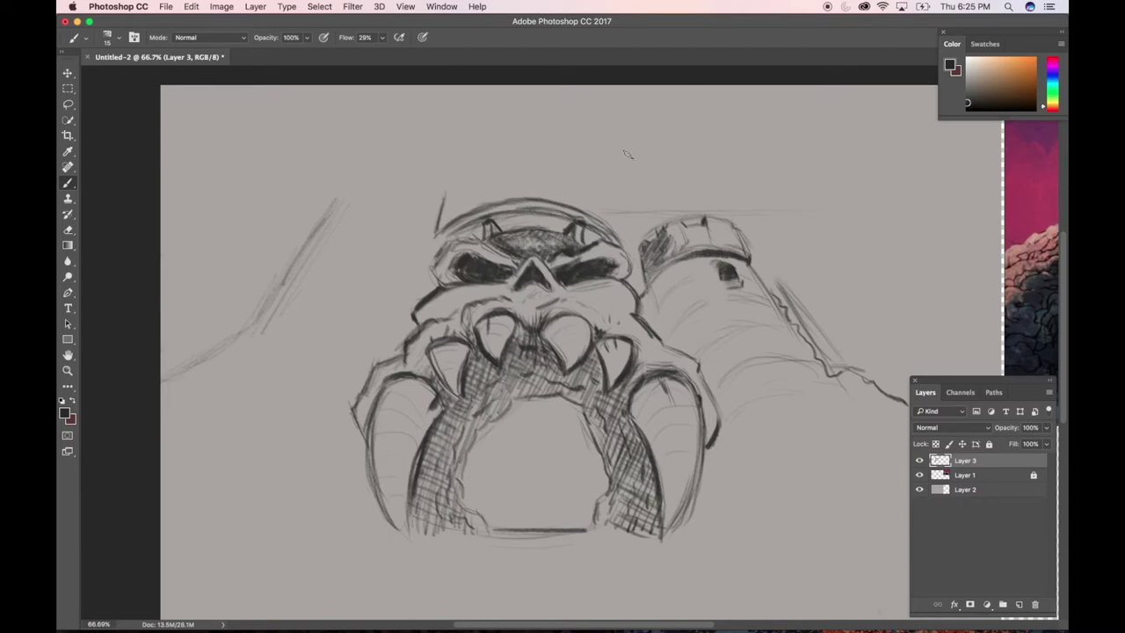
Sketch a curved rim for the left tower beside the skull and erase the rough construction line of its outer slope
scroll(636, 187, right, 1)
key(super+minus)
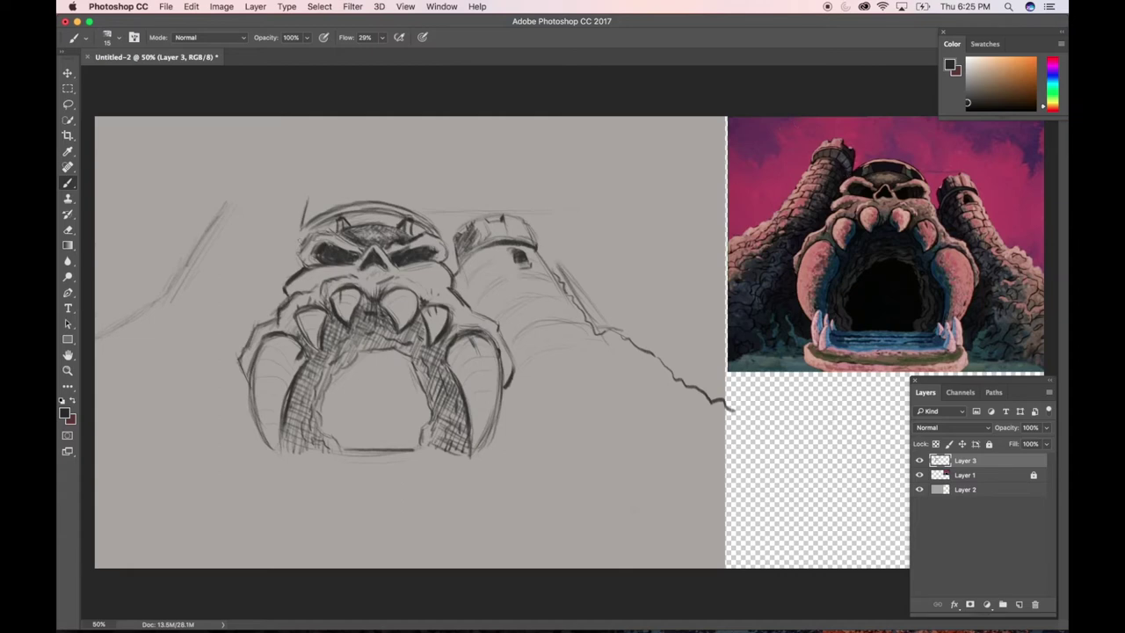
mouse_move(302, 239)
mouse_down()
mouse_move(313, 230)
mouse_move(296, 251)
mouse_move(336, 230)
mouse_up()
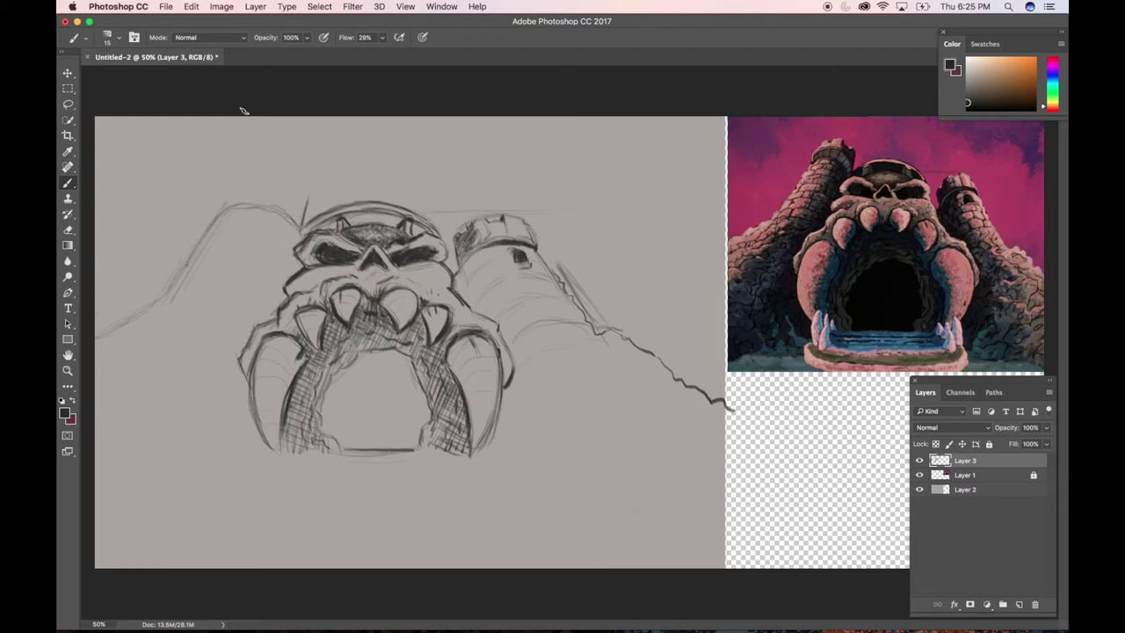
mouse_move(230, 208)
mouse_down()
mouse_move(147, 335)
mouse_move(156, 274)
mouse_move(79, 369)
mouse_up()
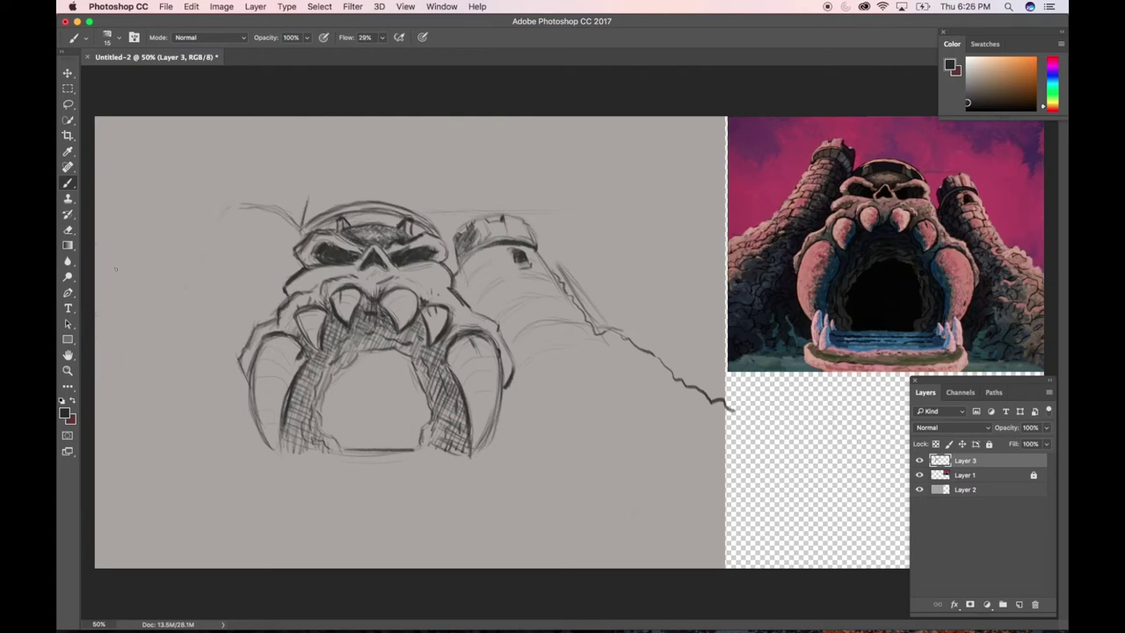
Redraw the left tower's rim and its sloping outer edge, ending in an uneven rocky line at the canvas edge
mouse_move(298, 230)
mouse_down()
mouse_move(265, 205)
mouse_move(226, 215)
mouse_up()
mouse_move(221, 207)
mouse_down()
mouse_move(146, 303)
mouse_move(158, 313)
mouse_move(72, 355)
mouse_up()
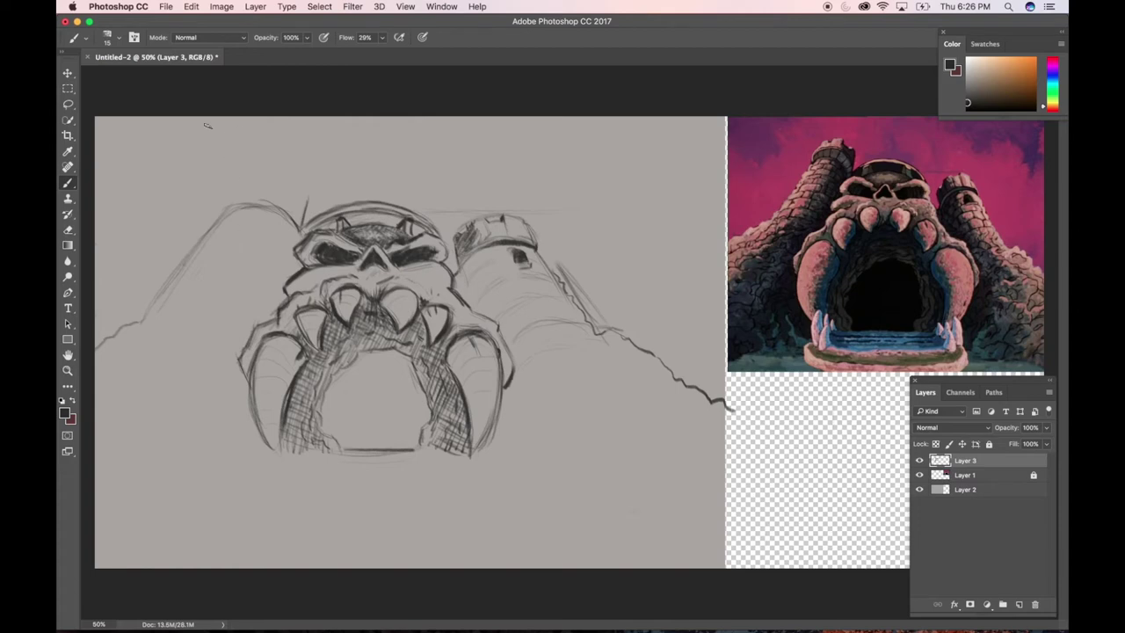
mouse_move(216, 201)
mouse_down()
mouse_move(184, 284)
mouse_move(115, 318)
mouse_up()
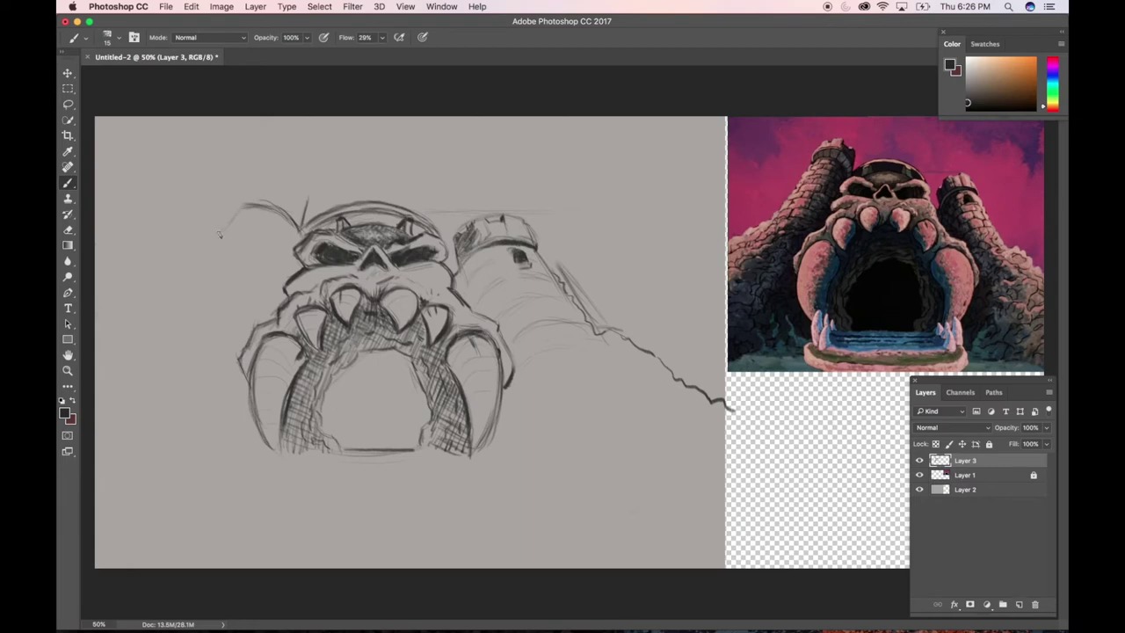
drag(220, 234, 211, 247)
drag(164, 301, 97, 362)
Outline the left tower's notched battlement and draw a narrow band divided into stones beneath it
mouse_move(251, 177)
mouse_down()
mouse_move(235, 195)
mouse_move(258, 171)
mouse_up()
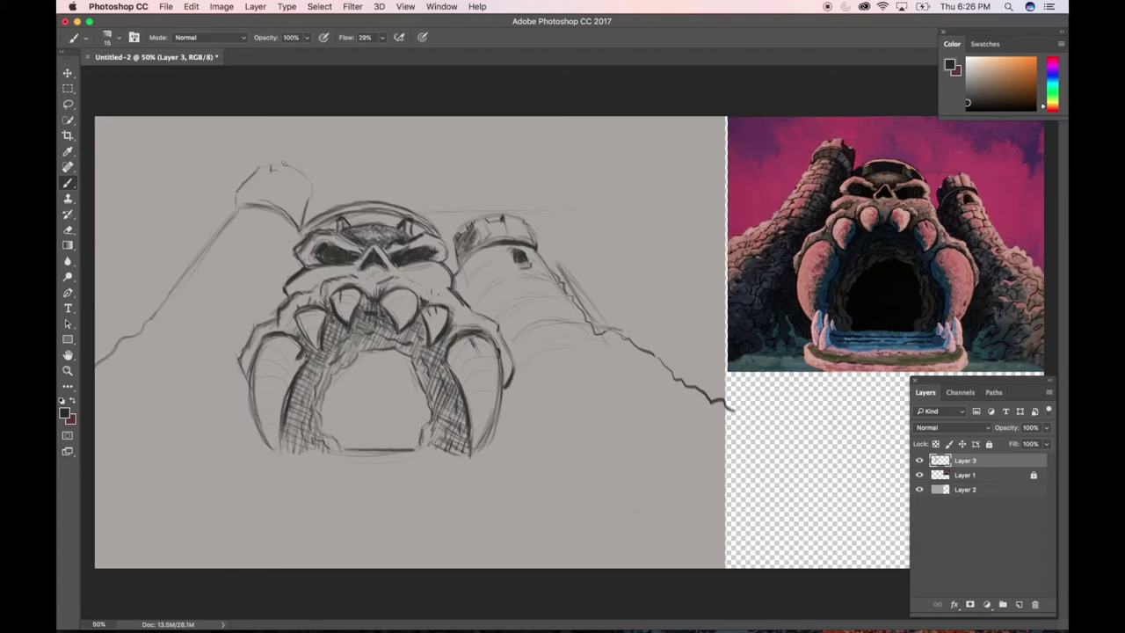
drag(271, 171, 282, 170)
drag(309, 183, 308, 202)
mouse_move(238, 197)
mouse_down()
mouse_move(261, 191)
mouse_move(297, 208)
mouse_up()
mouse_move(243, 203)
mouse_down()
mouse_move(273, 201)
mouse_move(309, 230)
mouse_up()
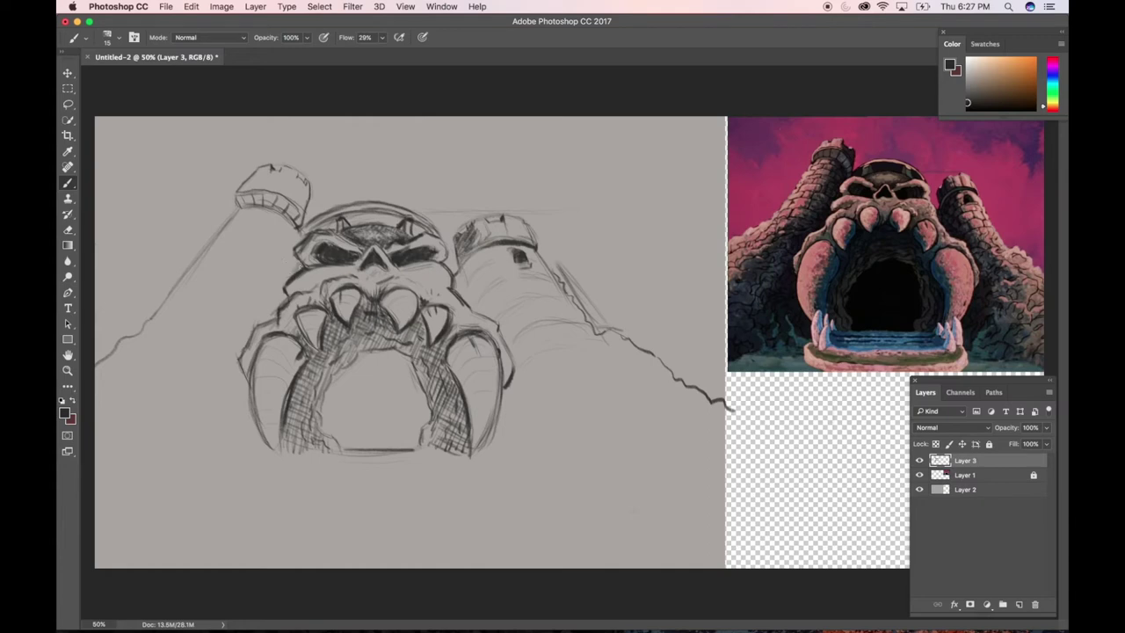
Hatch the left tower's edge beside the skull and draw light curved contour lines across both towers
mouse_move(292, 276)
mouse_down()
mouse_move(297, 244)
mouse_move(263, 322)
mouse_up()
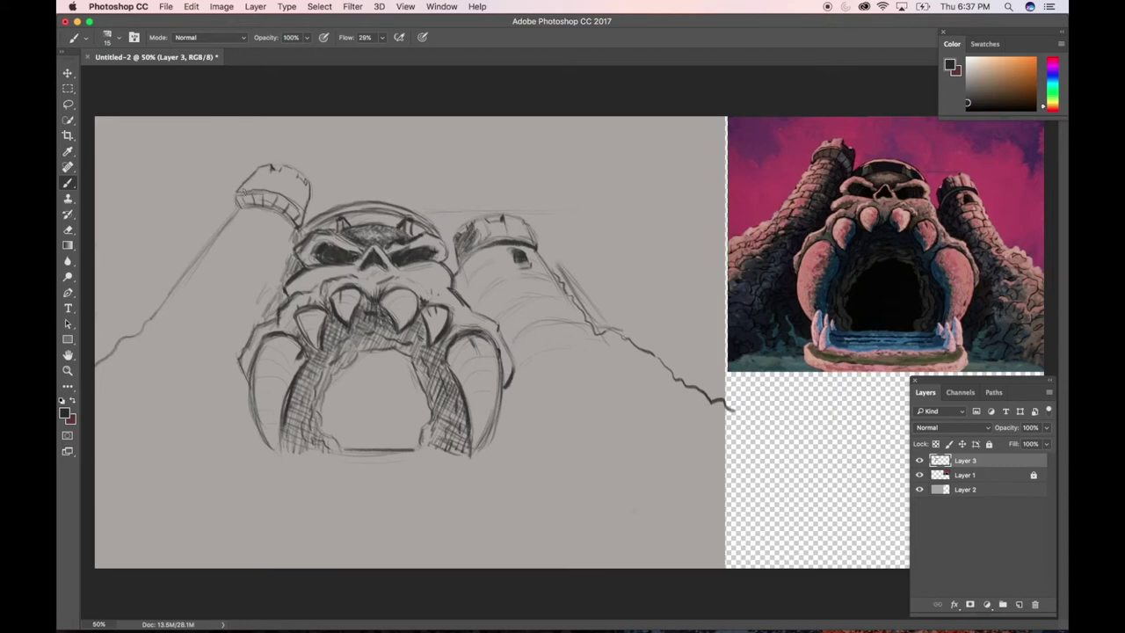
drag(242, 200, 233, 211)
drag(298, 201, 301, 215)
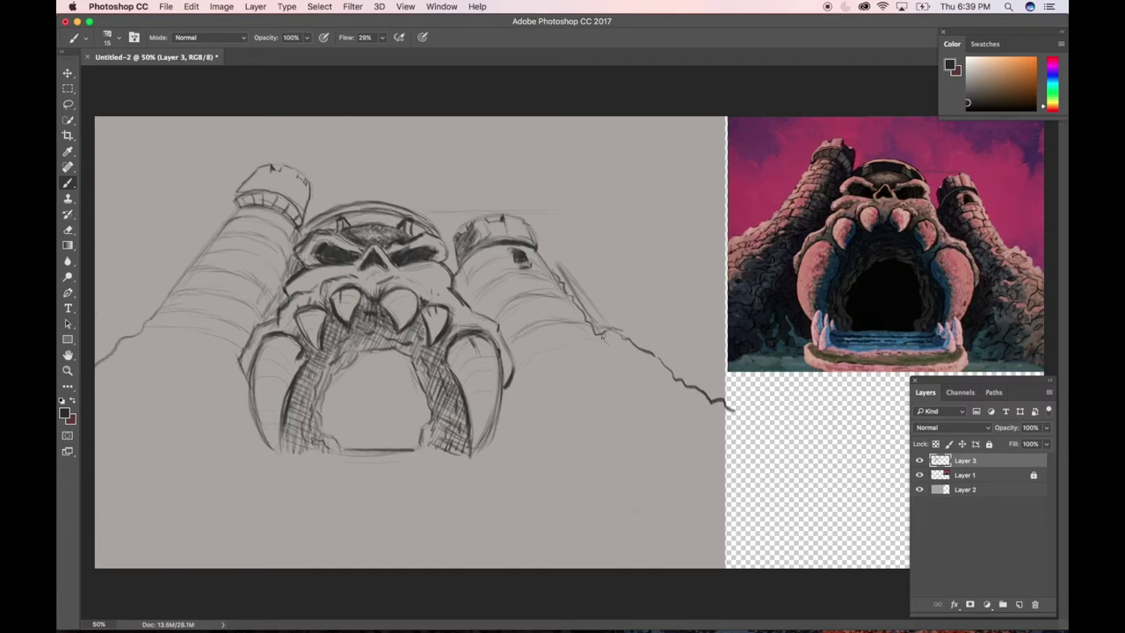
mouse_move(571, 318)
mouse_down()
mouse_move(550, 325)
mouse_move(594, 345)
mouse_up()
Draw staggered rows of bricks over the upper half of the left tower, following its curved contours
drag(241, 189, 269, 185)
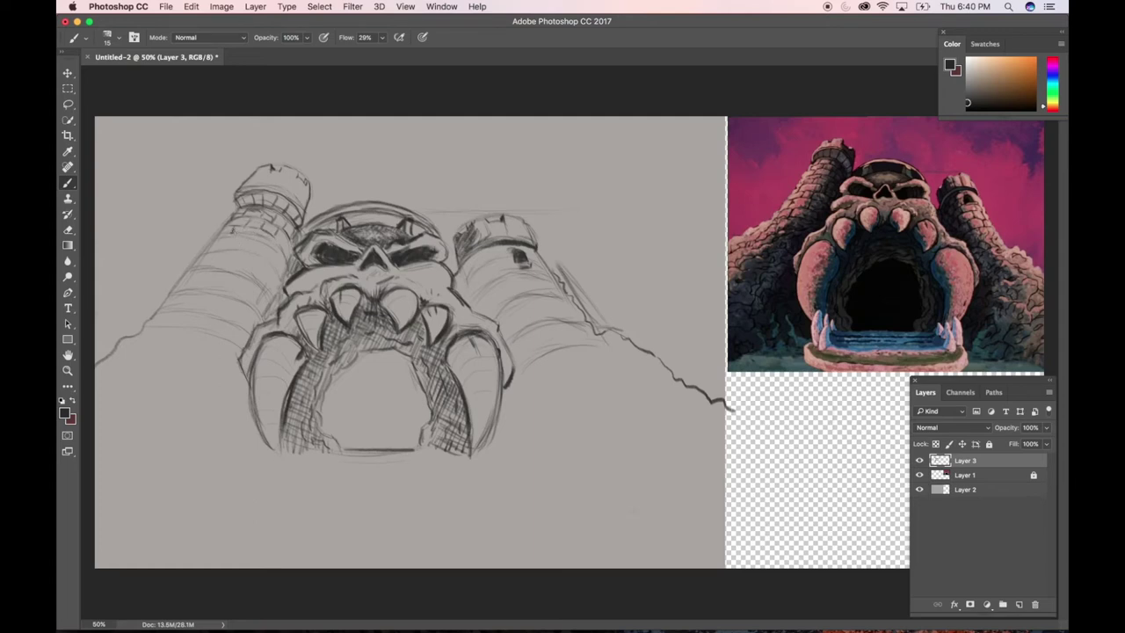
drag(232, 236, 269, 252)
mouse_move(202, 254)
mouse_down()
mouse_move(248, 251)
mouse_move(277, 274)
mouse_up()
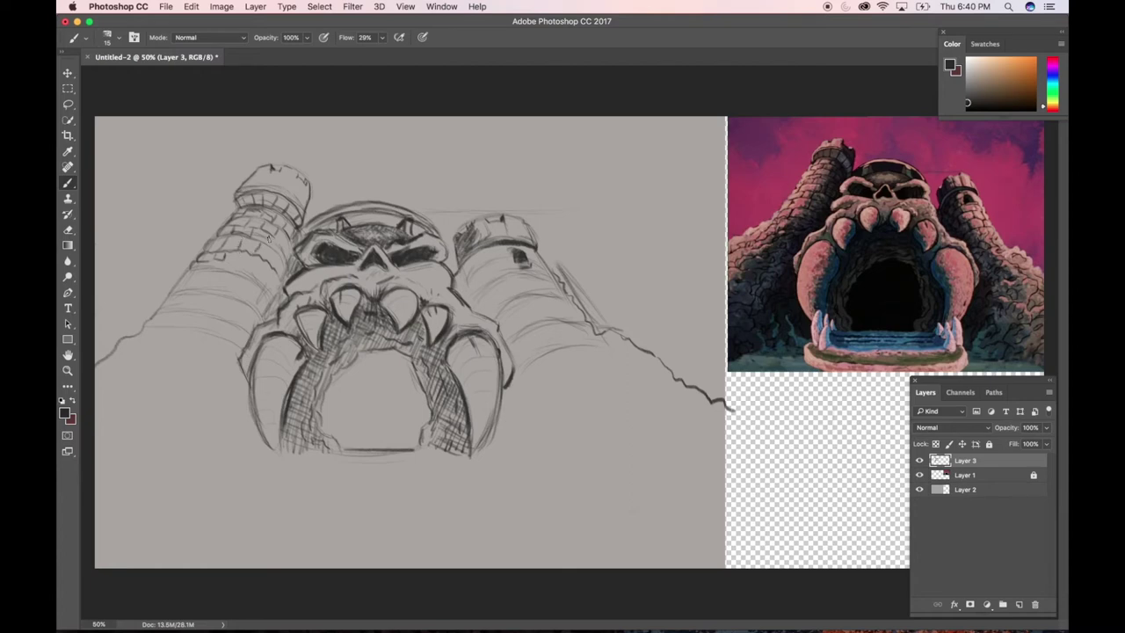
drag(261, 258, 248, 255)
mouse_move(244, 253)
mouse_down()
mouse_move(264, 247)
mouse_move(232, 247)
mouse_up()
drag(229, 259, 249, 255)
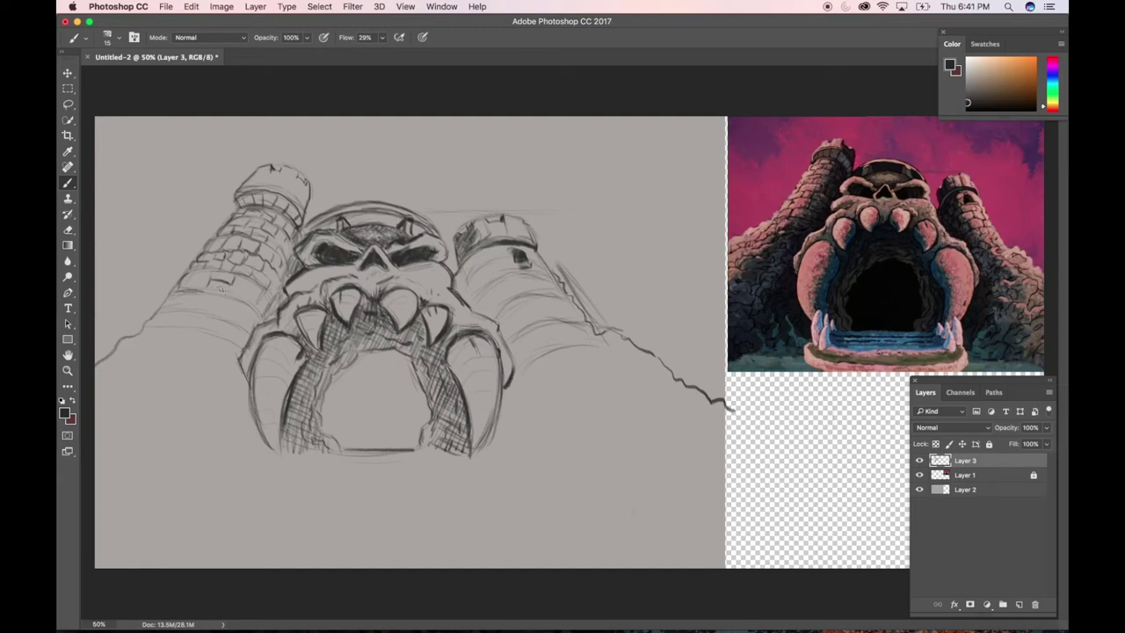
Continue the brick rows down to the left tower's base and darken selected joints between the bricks
mouse_move(221, 287)
mouse_down()
mouse_move(230, 288)
mouse_move(211, 300)
mouse_up()
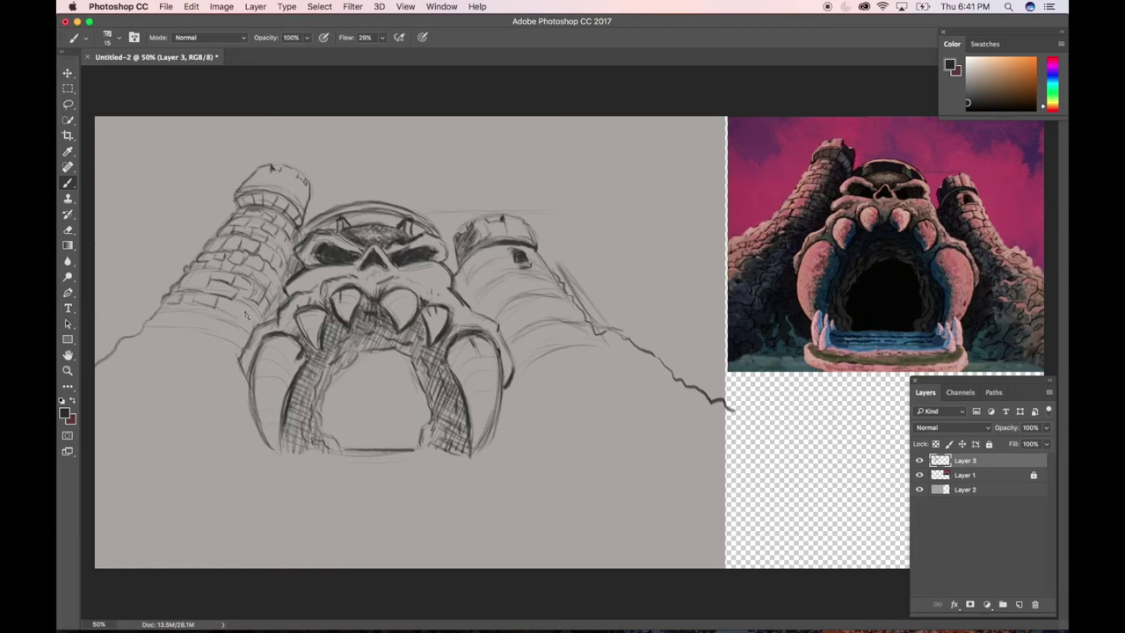
drag(237, 325, 255, 313)
drag(197, 332, 204, 324)
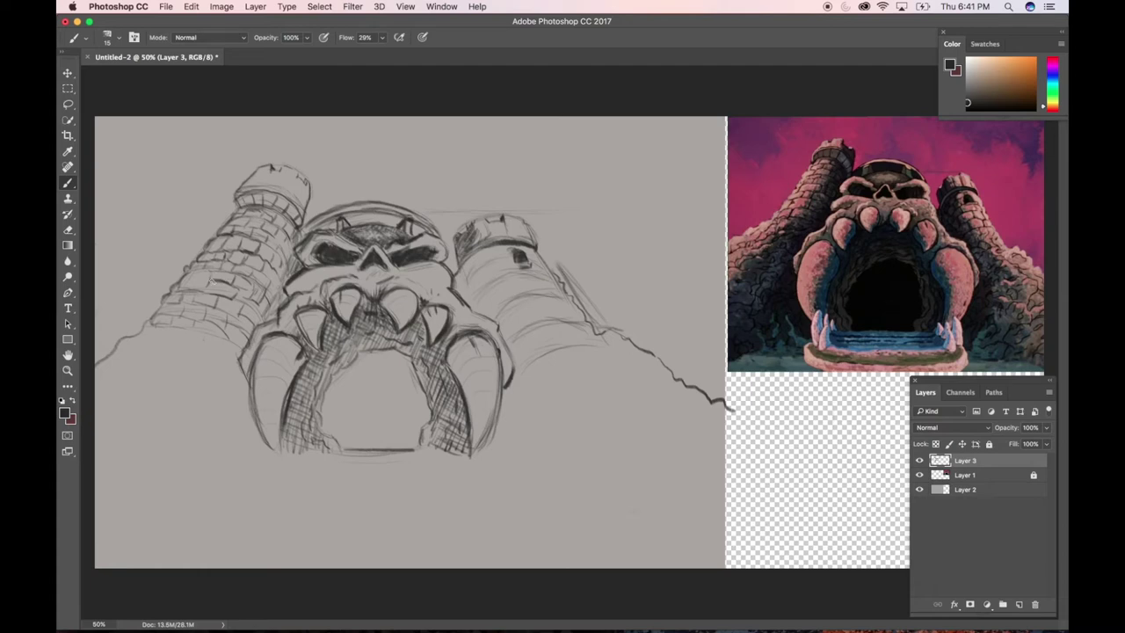
drag(208, 284, 206, 289)
drag(274, 261, 289, 244)
Draw irregular stone blocks around the window on the upper part of the right tower
mouse_move(532, 249)
mouse_down()
mouse_move(483, 281)
mouse_move(495, 255)
mouse_move(509, 255)
mouse_move(474, 299)
mouse_up()
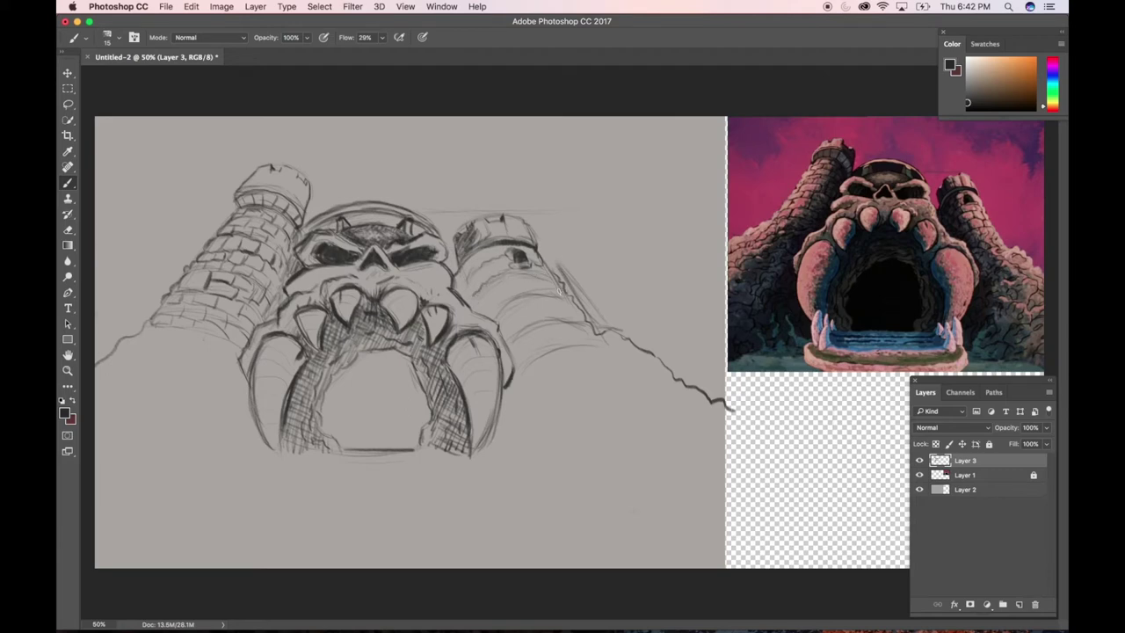
drag(551, 290, 497, 299)
drag(497, 283, 509, 281)
mouse_move(465, 257)
mouse_down()
mouse_move(500, 303)
mouse_move(483, 288)
mouse_move(478, 303)
mouse_move(476, 291)
mouse_move(500, 297)
mouse_move(513, 275)
mouse_move(544, 280)
mouse_up()
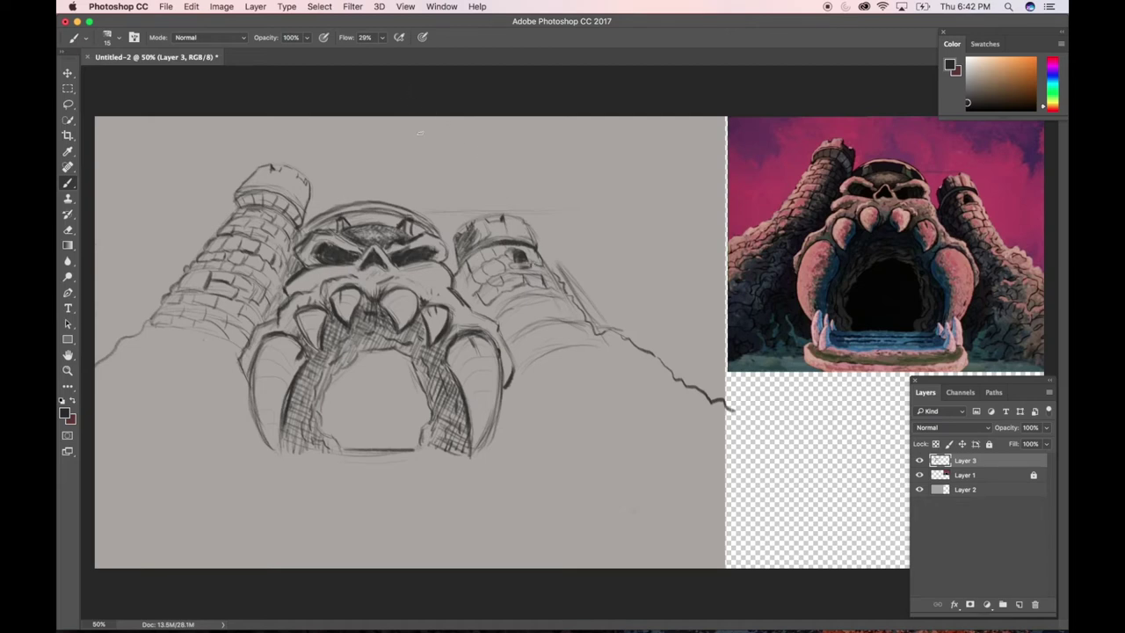
Add brick rows across the middle of the right tower and roughen its outer edge
drag(469, 228, 459, 239)
drag(569, 305, 533, 307)
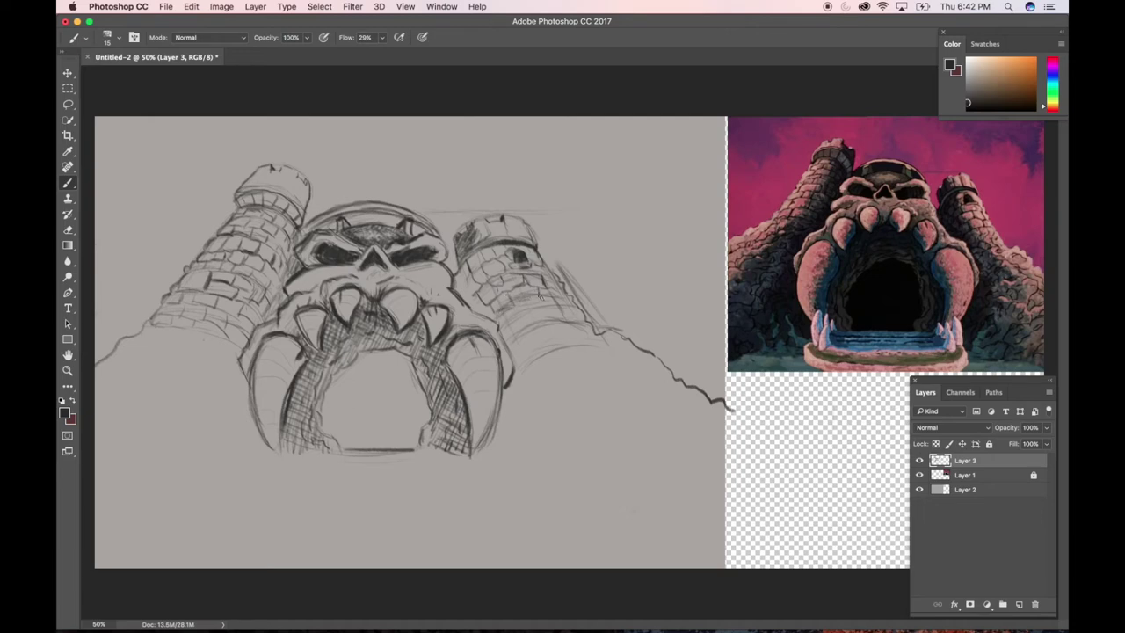
drag(545, 295, 561, 299)
mouse_move(517, 317)
mouse_down()
mouse_move(502, 324)
mouse_move(544, 308)
mouse_move(569, 316)
mouse_up()
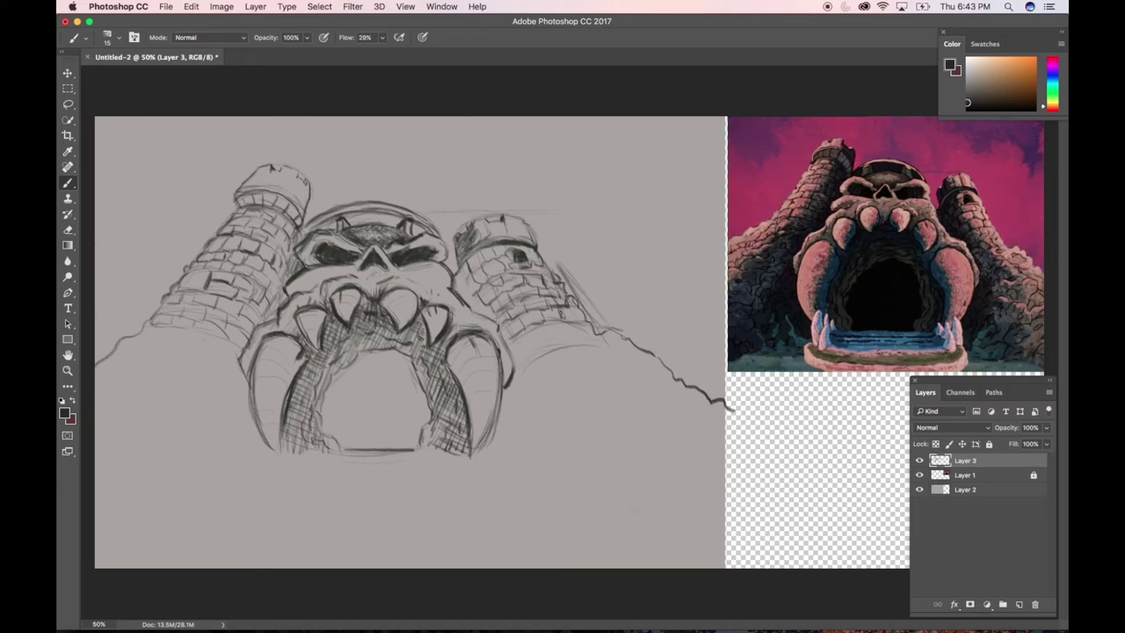
drag(572, 311, 583, 319)
Hatch the right tower's shadow side beside the skull, add its lowest bricks and darken the window frame
mouse_move(457, 275)
mouse_down()
mouse_move(466, 303)
mouse_move(475, 294)
mouse_move(496, 316)
mouse_move(478, 300)
mouse_move(485, 283)
mouse_move(505, 329)
mouse_up()
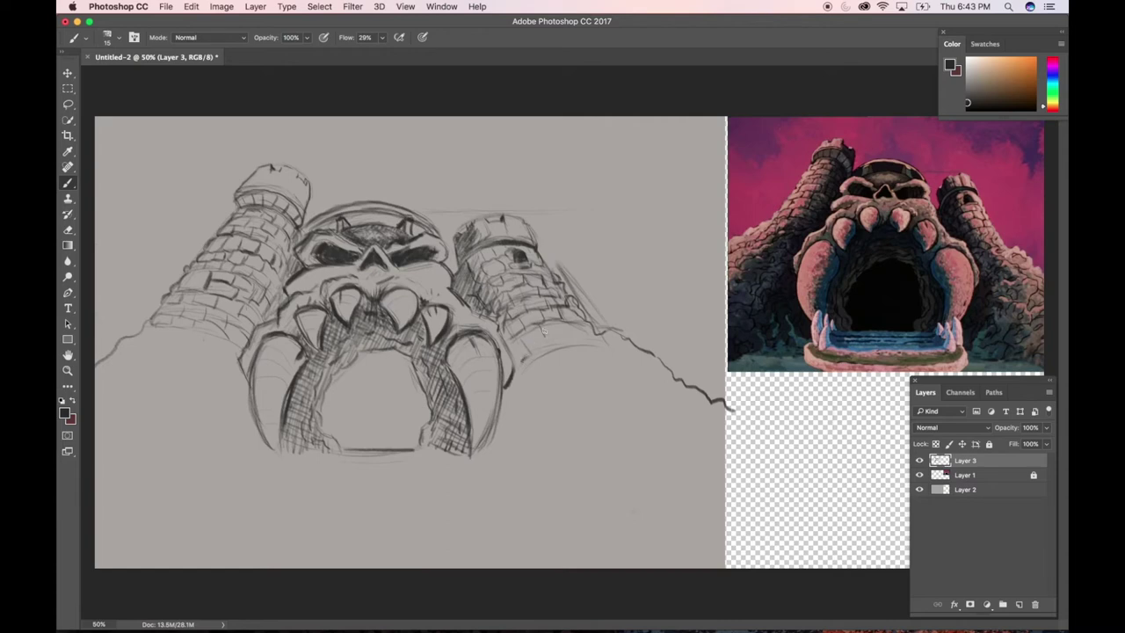
drag(547, 332, 527, 350)
drag(587, 325, 566, 336)
mouse_move(499, 260)
mouse_down()
mouse_move(535, 263)
mouse_move(525, 281)
mouse_move(521, 261)
mouse_up()
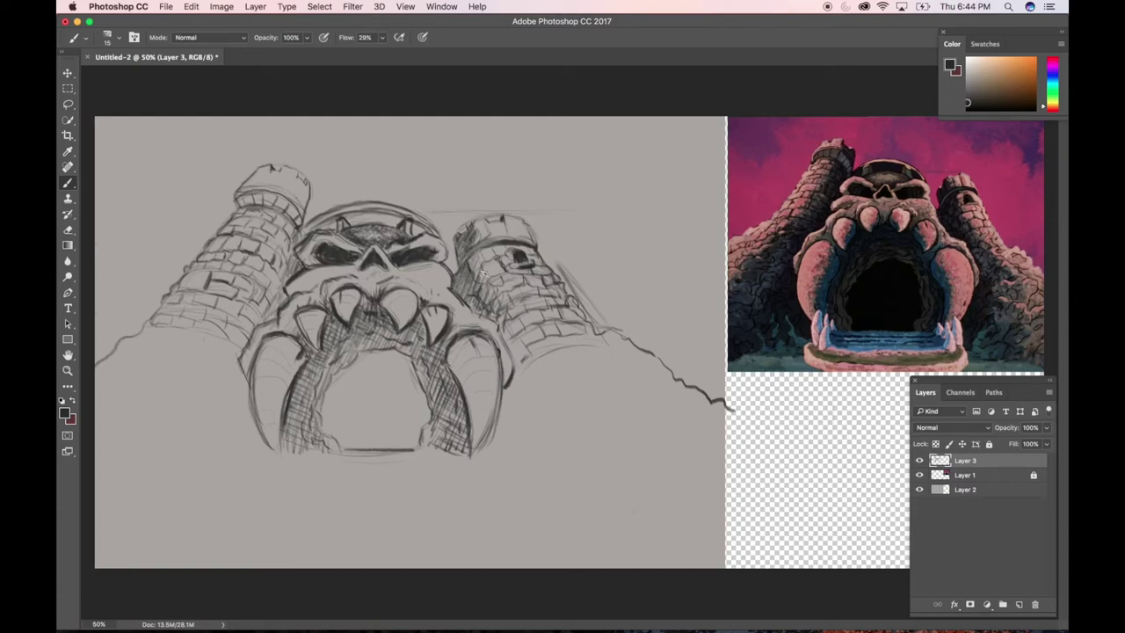
mouse_move(482, 273)
mouse_down()
mouse_move(473, 303)
mouse_move(482, 299)
mouse_move(539, 372)
mouse_up()
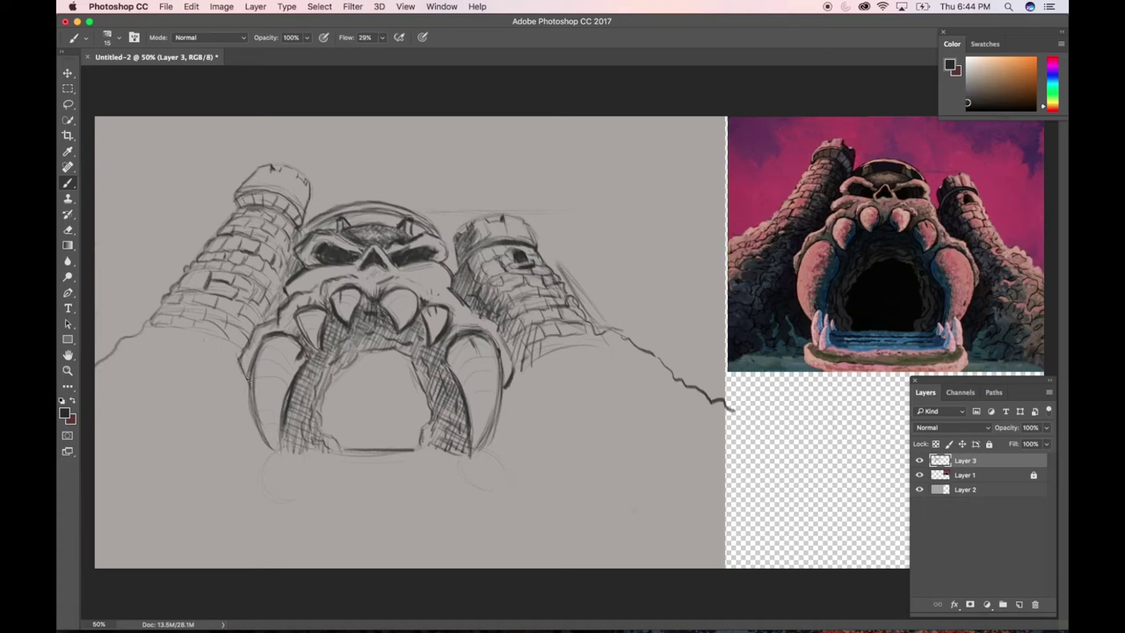
Sketch a wide platform below the mouth with short vertical sides and a curved bottom edge
drag(247, 378, 247, 499)
key(super+z)
drag(251, 509, 250, 490)
drag(503, 512, 503, 491)
drag(357, 536, 289, 533)
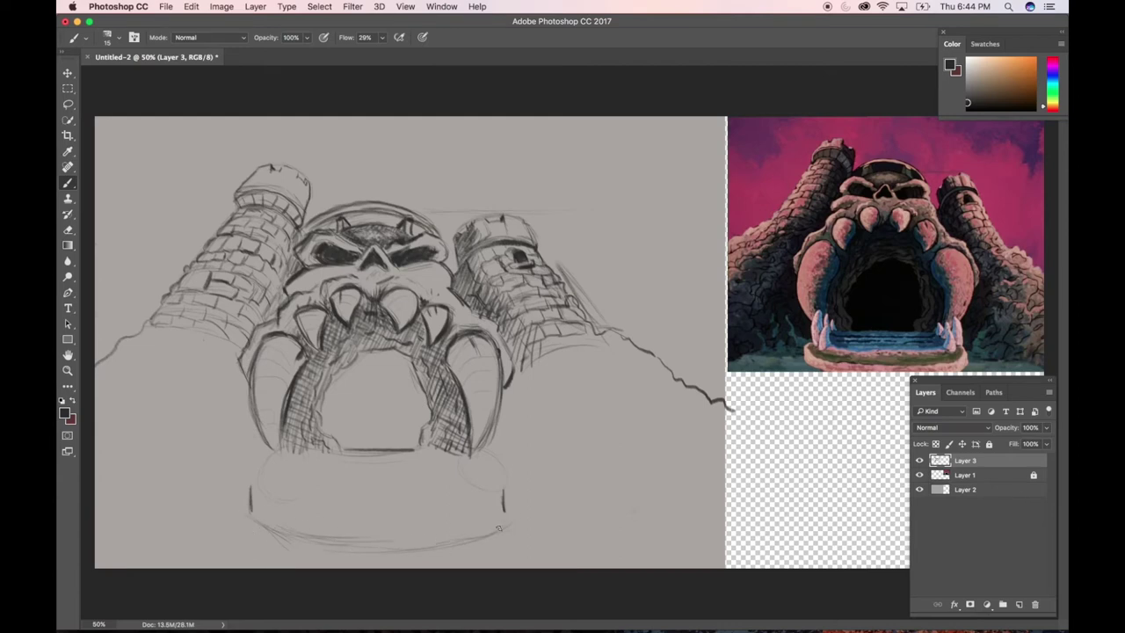
drag(497, 525, 420, 541)
Draw the curved upper rim of the platform and darken its lower corners
mouse_move(260, 498)
mouse_down()
mouse_move(334, 520)
mouse_move(358, 510)
mouse_move(315, 525)
mouse_move(442, 521)
mouse_move(336, 525)
mouse_move(480, 496)
mouse_move(389, 528)
mouse_move(495, 484)
mouse_up()
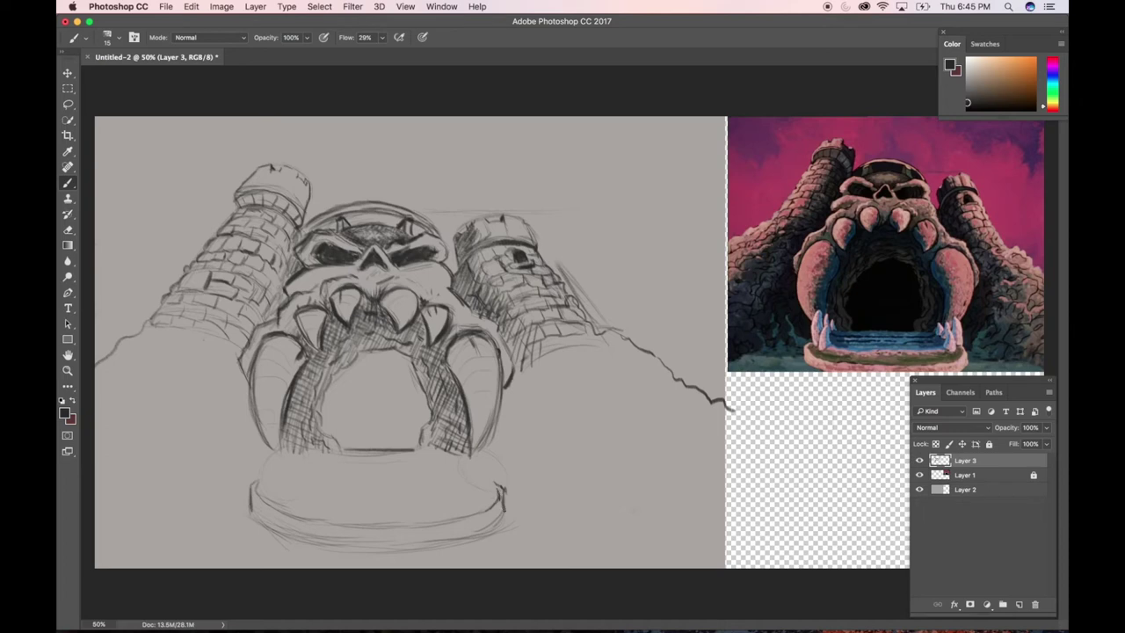
drag(502, 499, 457, 541)
drag(249, 508, 309, 542)
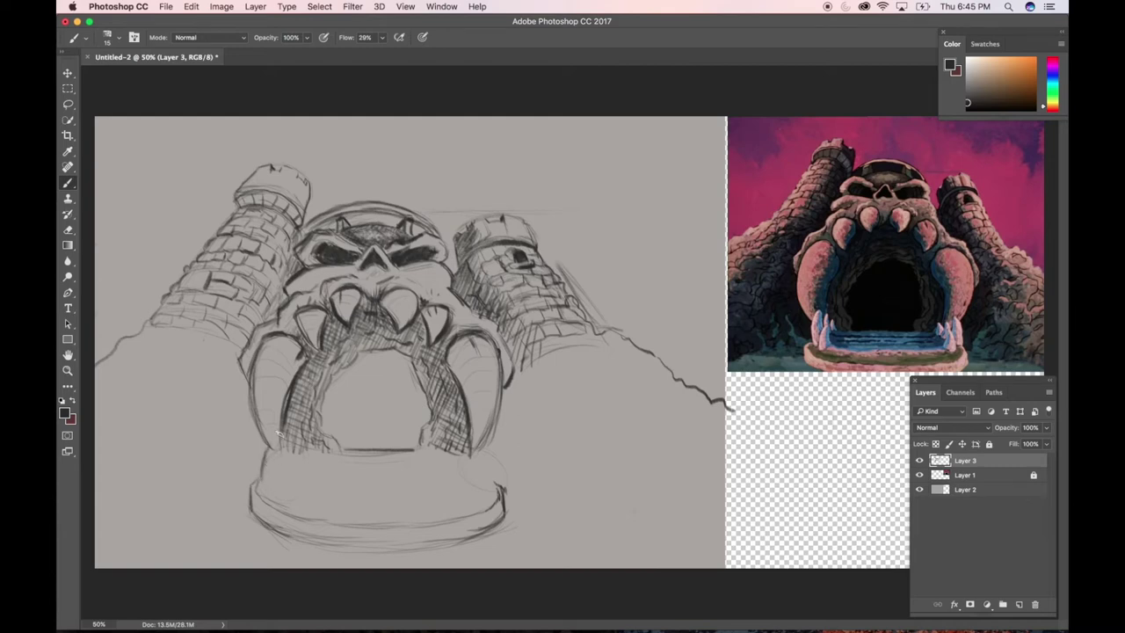
Draw the lower fangs standing on the platform's left end and the outer curve of the right ones
drag(270, 439, 281, 457)
drag(285, 484, 274, 480)
mouse_move(497, 474)
mouse_down()
mouse_move(487, 437)
mouse_move(478, 471)
mouse_move(488, 478)
mouse_up()
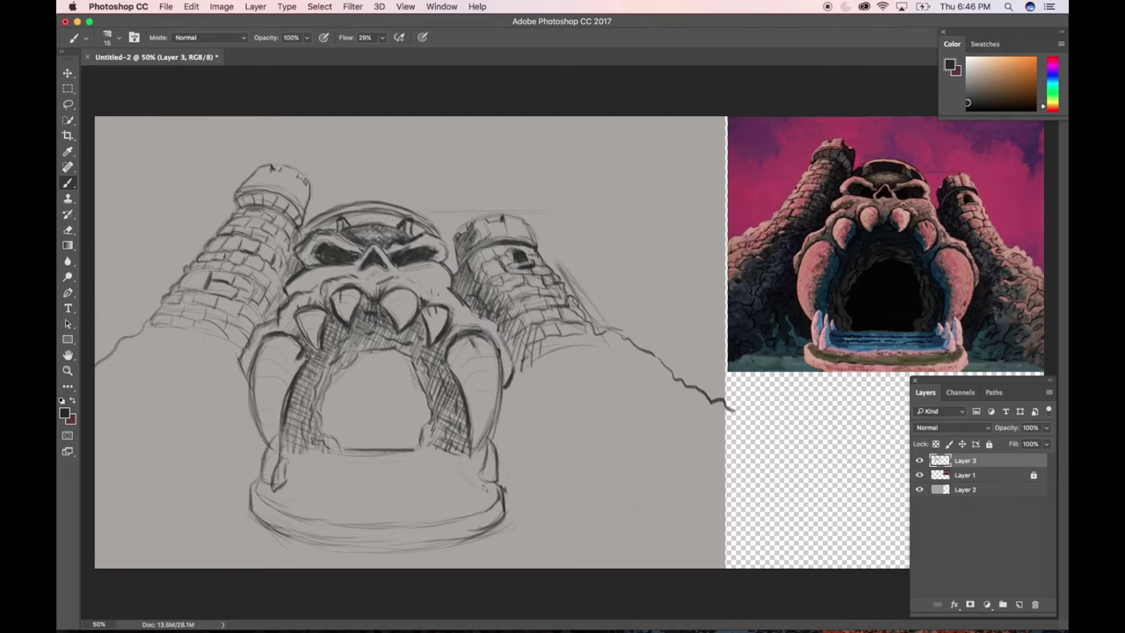
Draw the inner fang on the platform's right end and touch up the base of the left fang
drag(499, 483, 490, 487)
drag(471, 455, 475, 486)
mouse_move(476, 456)
mouse_down()
mouse_move(470, 487)
mouse_move(490, 494)
mouse_move(473, 492)
mouse_up()
mouse_move(286, 483)
mouse_down()
mouse_move(272, 487)
mouse_move(282, 487)
mouse_up()
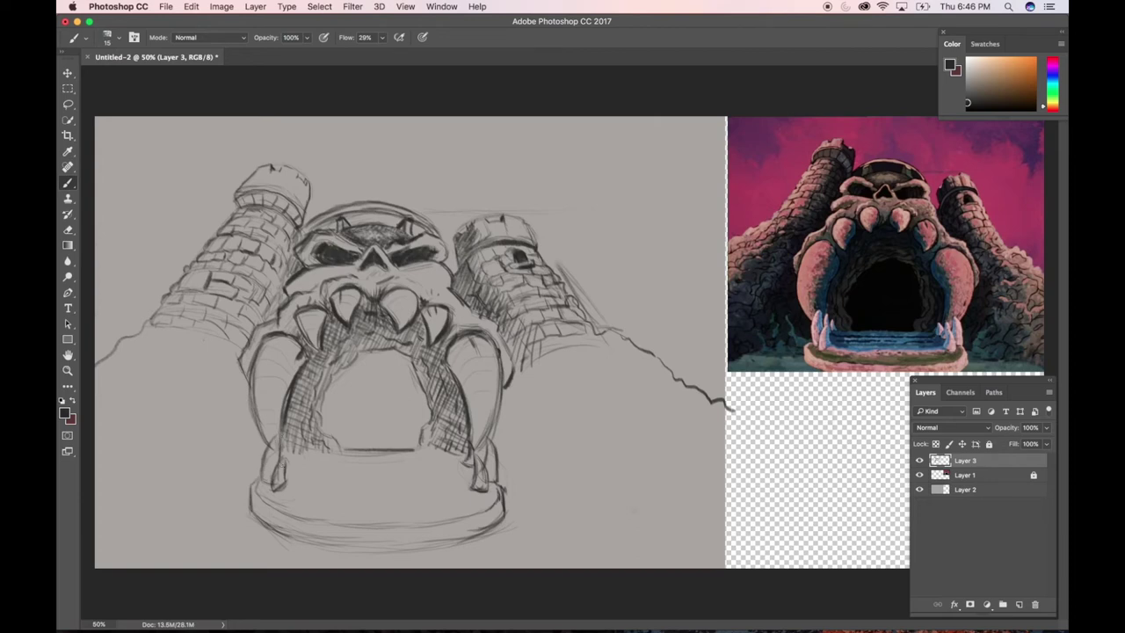
Darken the lower fangs' outlines and add small pointed teeth where they meet the mouth walls
drag(269, 450, 265, 464)
mouse_move(285, 434)
mouse_down()
mouse_move(304, 455)
mouse_move(295, 450)
mouse_move(294, 461)
mouse_move(318, 459)
mouse_move(289, 465)
mouse_up()
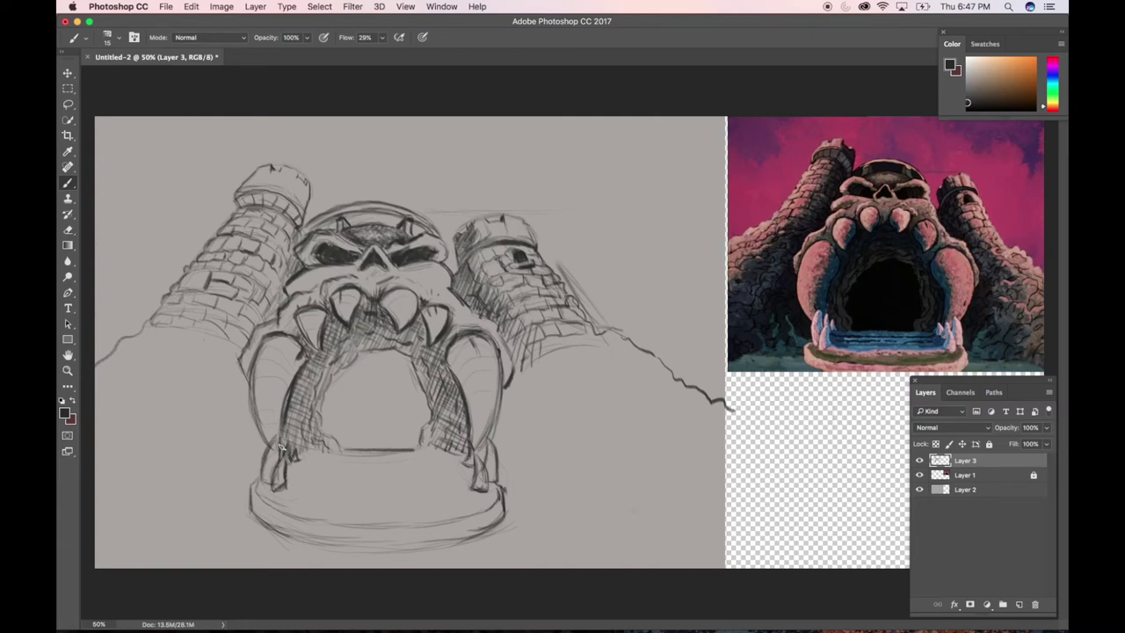
mouse_move(278, 441)
mouse_down()
mouse_move(265, 472)
mouse_move(276, 477)
mouse_up()
mouse_move(298, 465)
mouse_down()
mouse_move(290, 492)
mouse_move(281, 485)
mouse_move(301, 472)
mouse_up()
drag(278, 500, 288, 488)
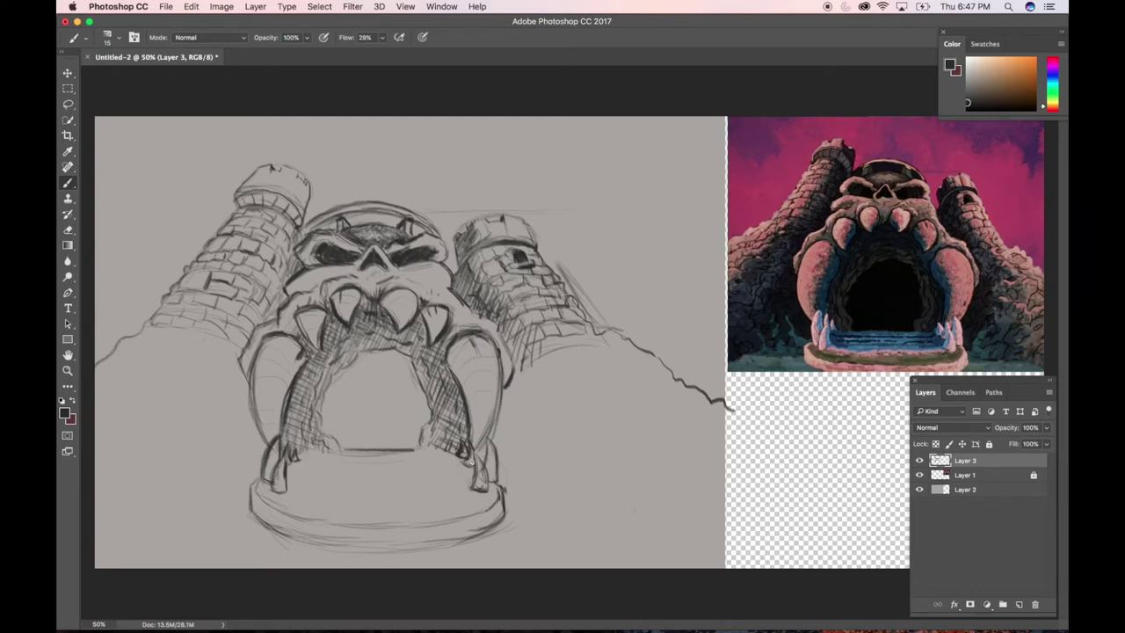
drag(475, 479, 473, 483)
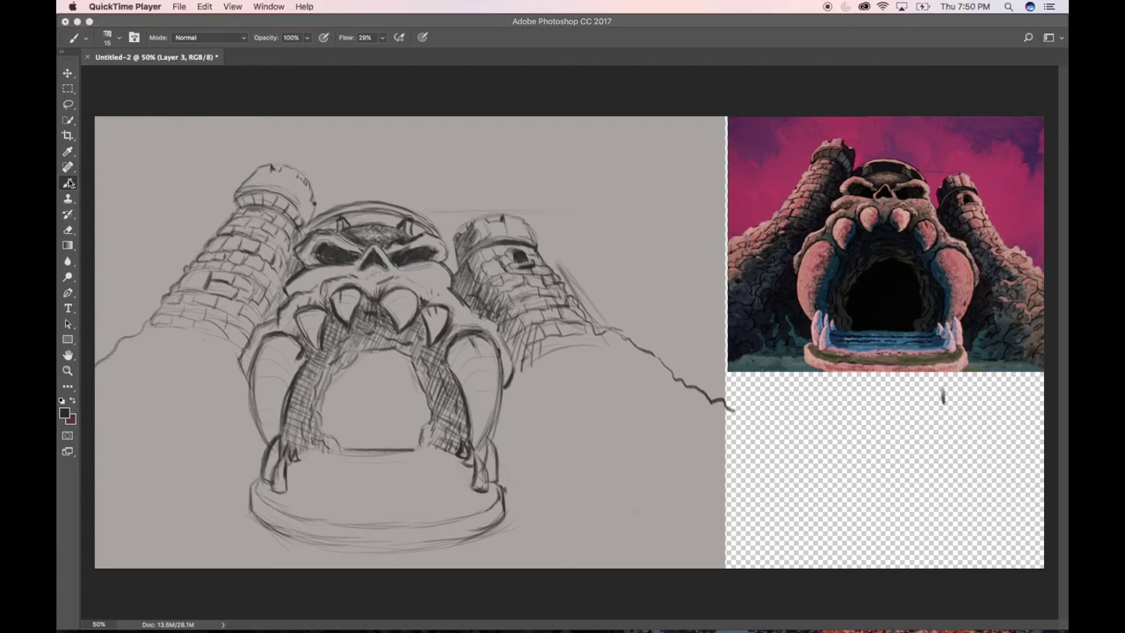
click(68, 182)
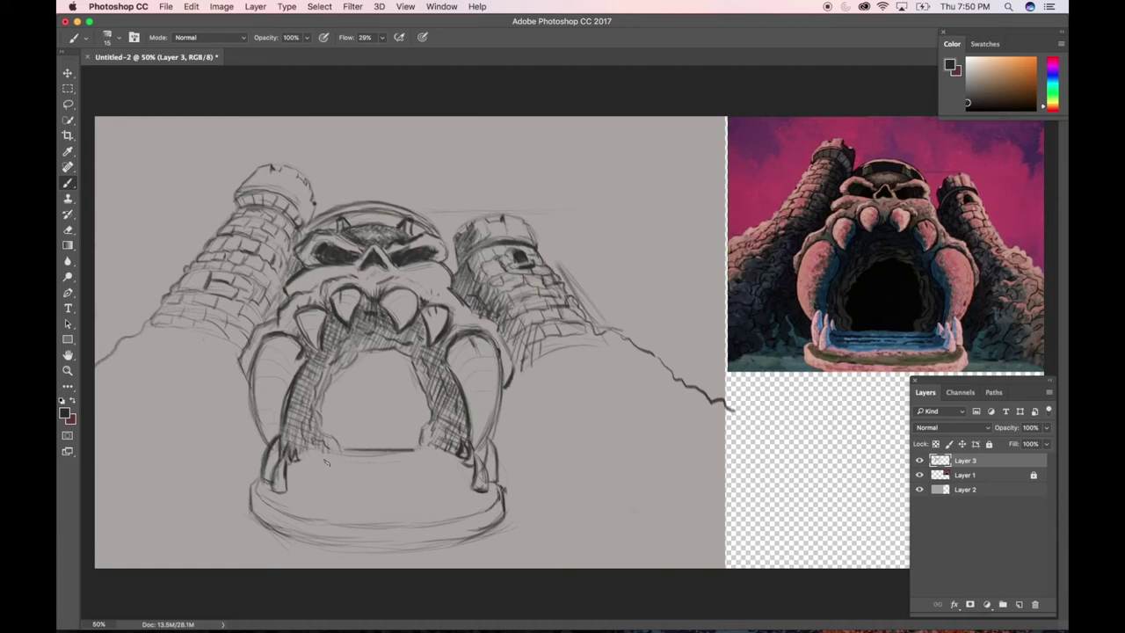
mouse_move(494, 482)
mouse_down()
mouse_move(505, 512)
mouse_move(457, 536)
mouse_move(430, 537)
mouse_move(422, 519)
mouse_move(327, 546)
mouse_move(279, 532)
mouse_move(302, 500)
mouse_up()
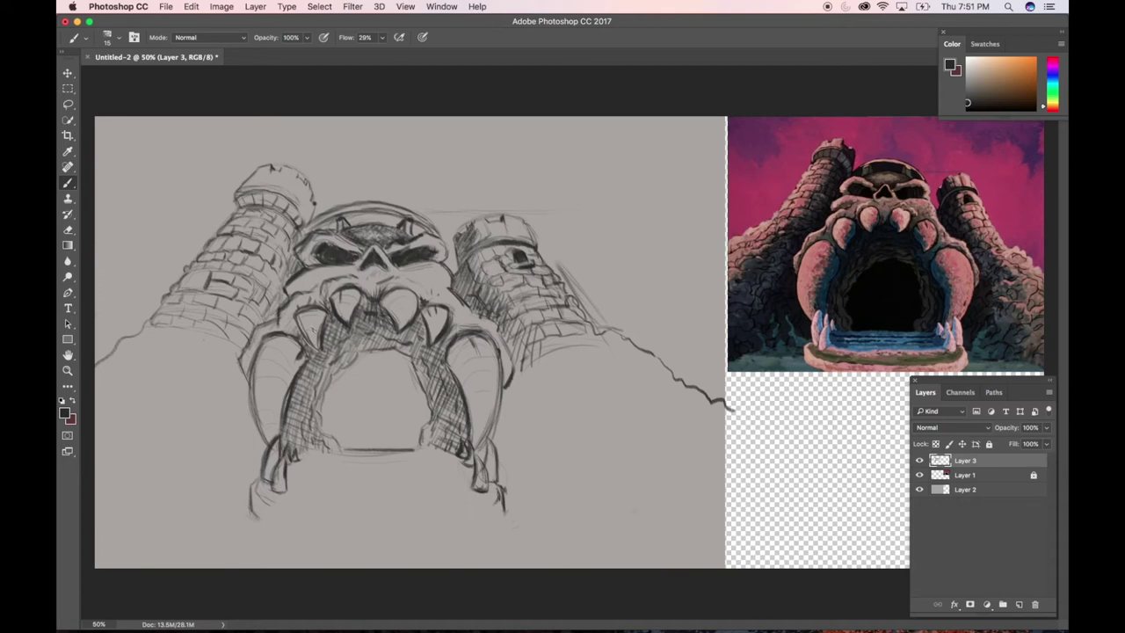
drag(253, 492, 505, 514)
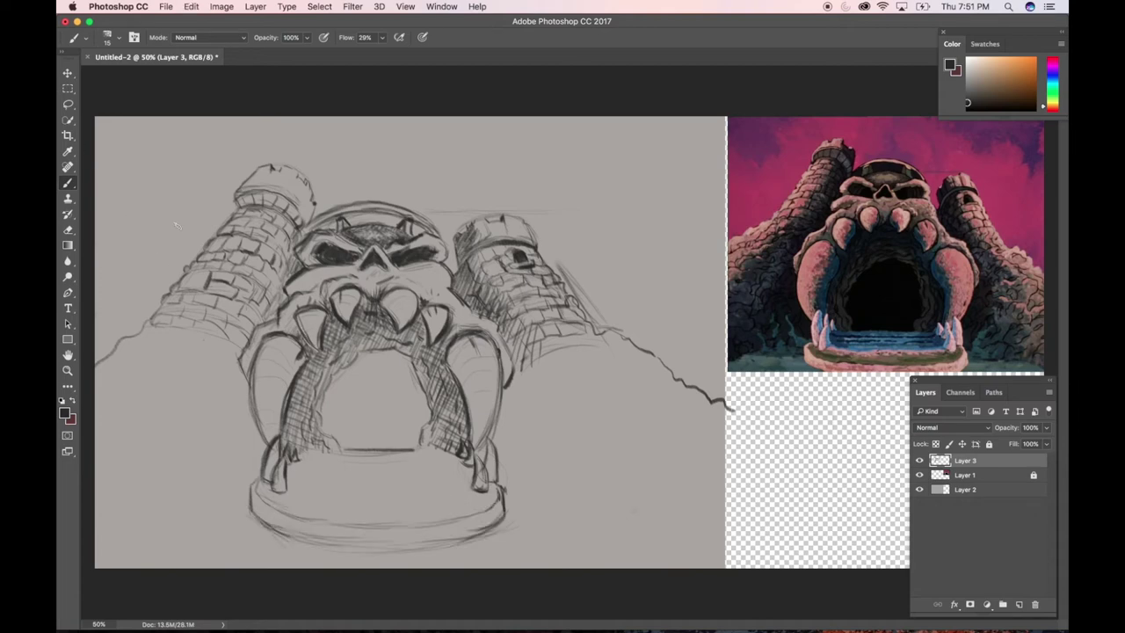
Select the base platform with its lower fangs, squash it vertically to make it shallower, and clear the selection
key(m)
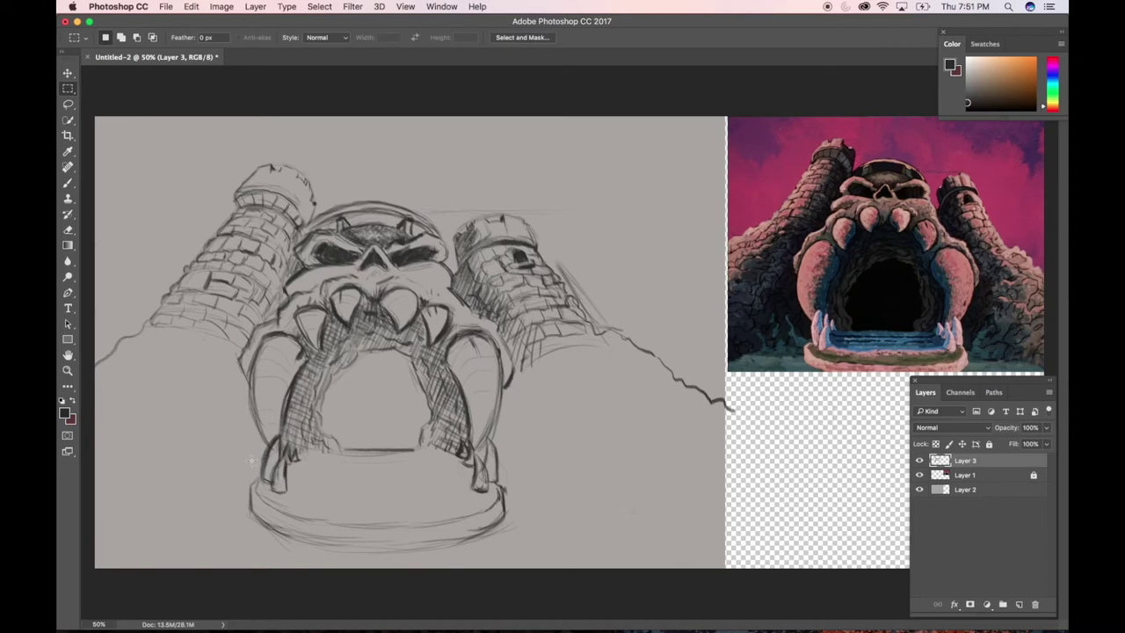
drag(233, 453, 538, 559)
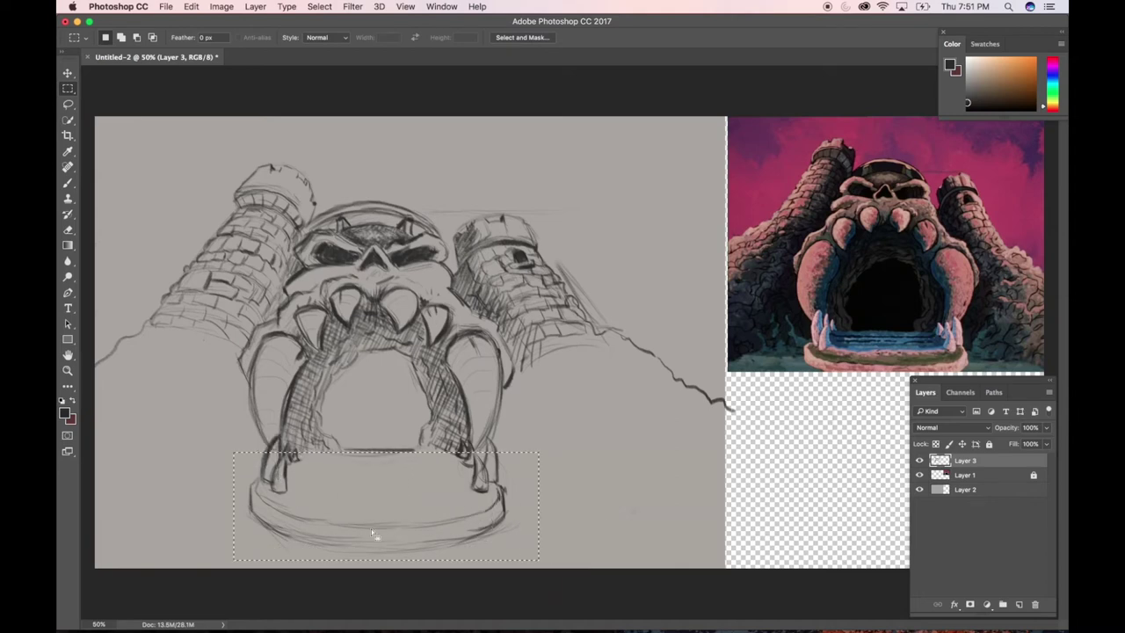
click(67, 73)
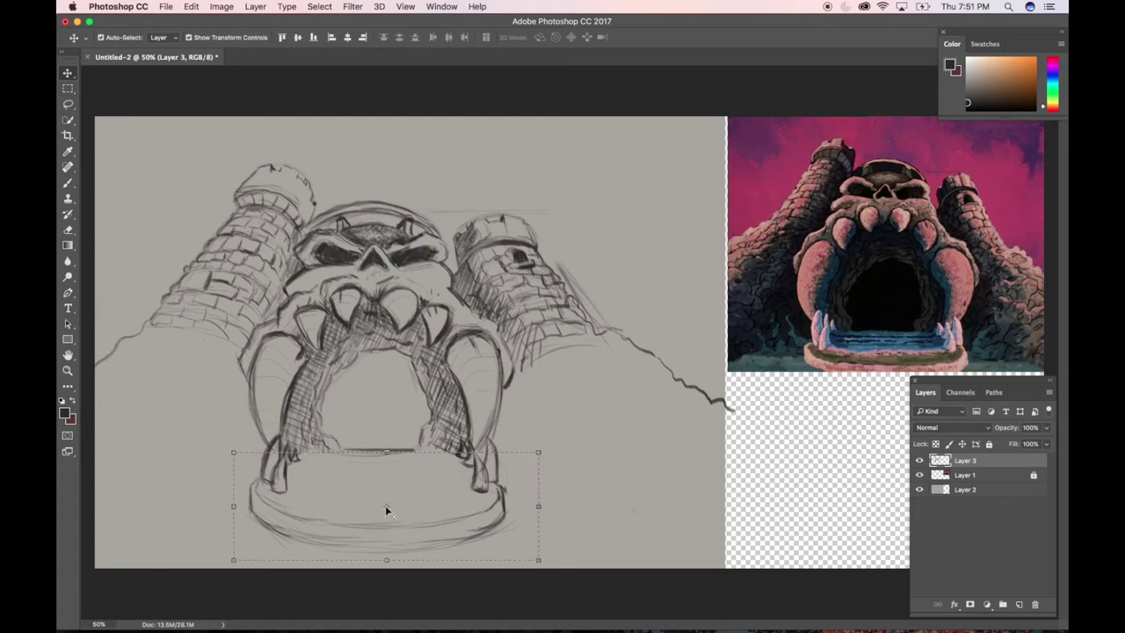
key(ctrl+t)
drag(386, 506, 386, 451)
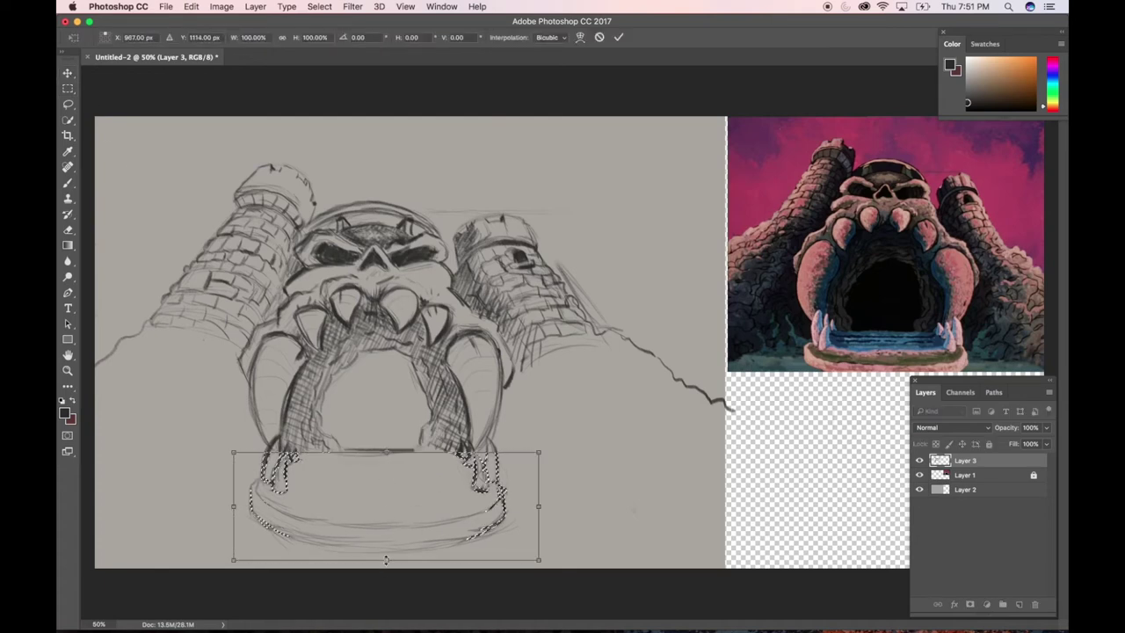
drag(385, 559, 388, 528)
key(Return)
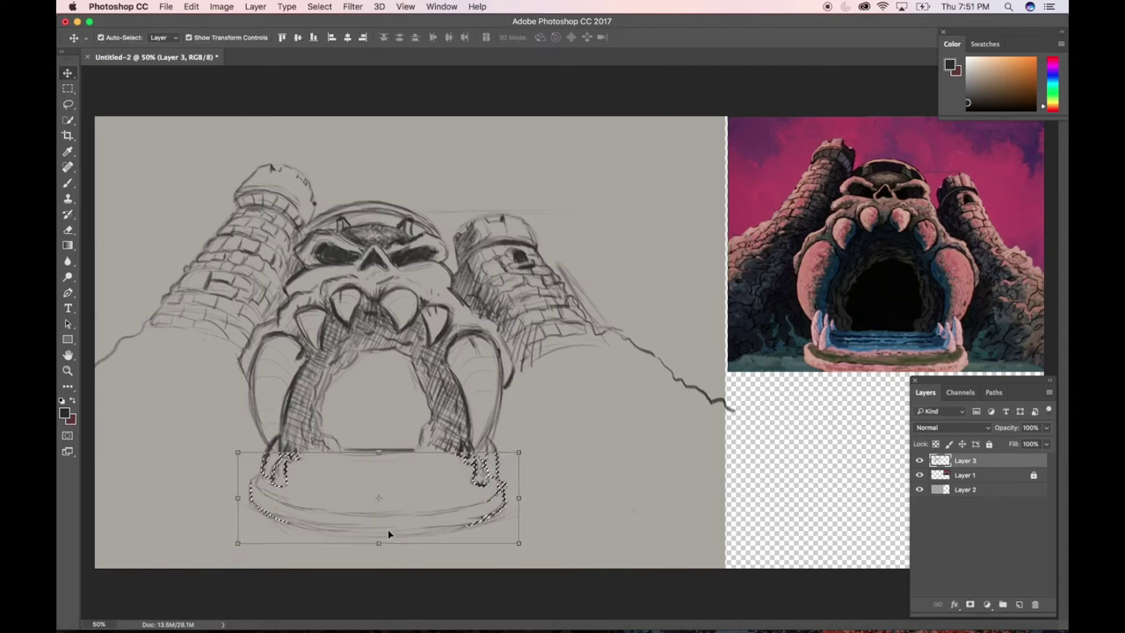
key(super+d)
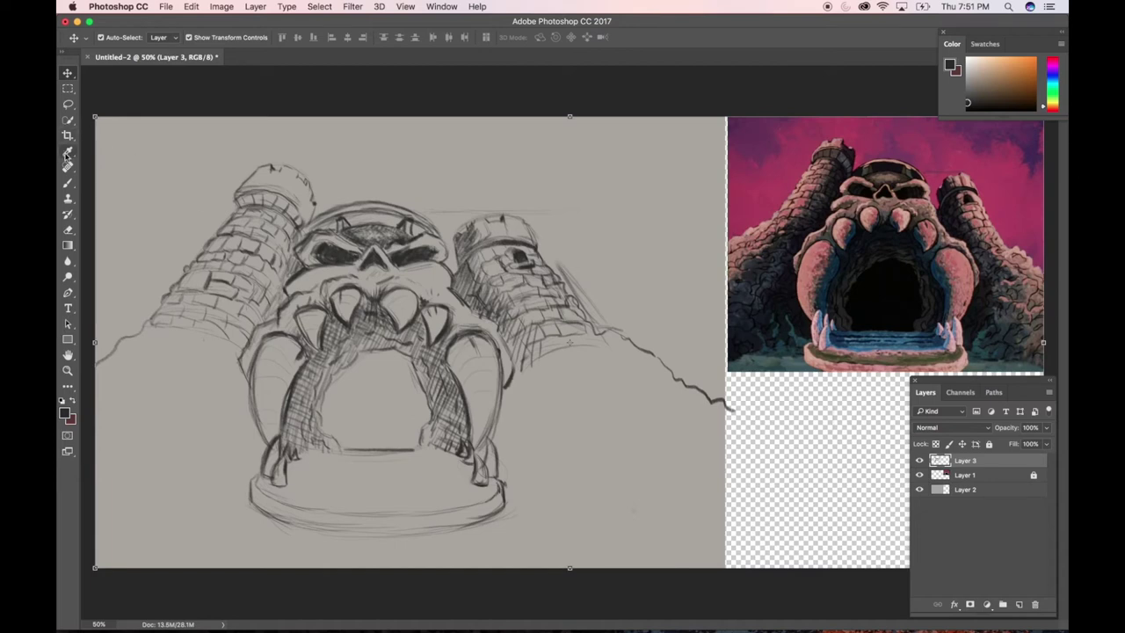
Draw a thin straight floor line across the base of the mouth and shade the lower ends of the mouth walls
click(70, 183)
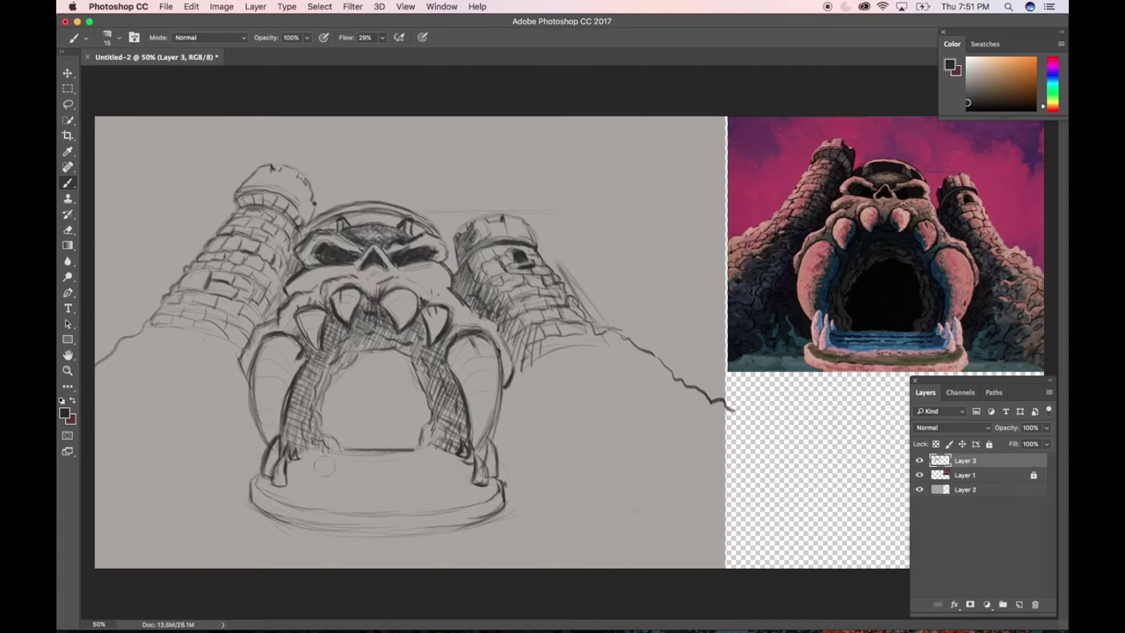
drag(351, 446, 442, 461)
drag(297, 456, 451, 457)
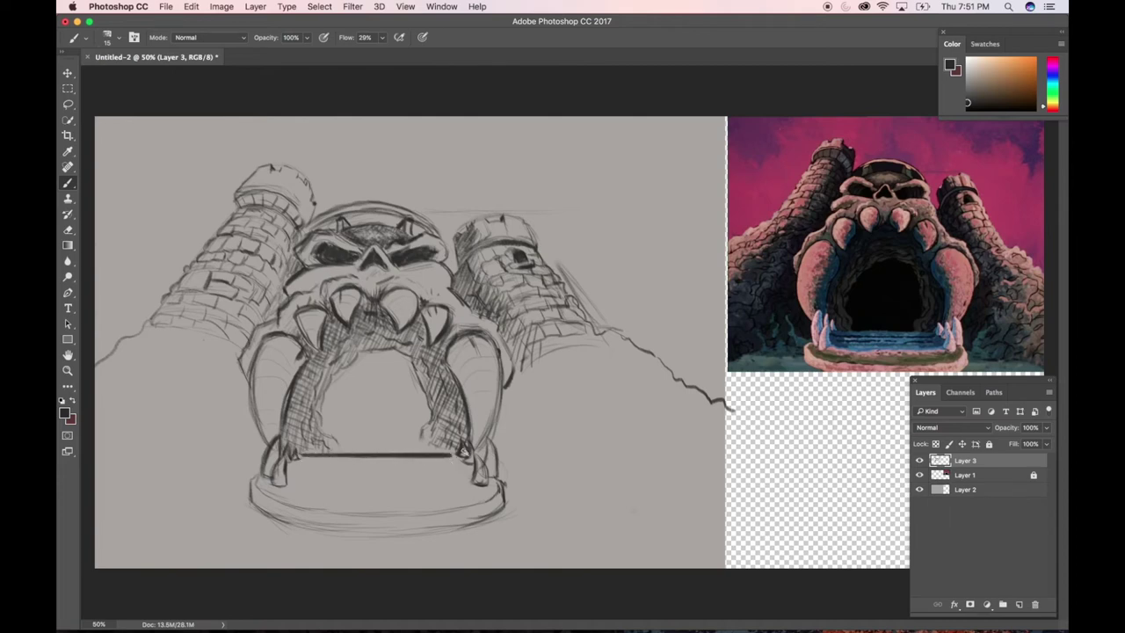
key(super+z)
drag(297, 456, 457, 455)
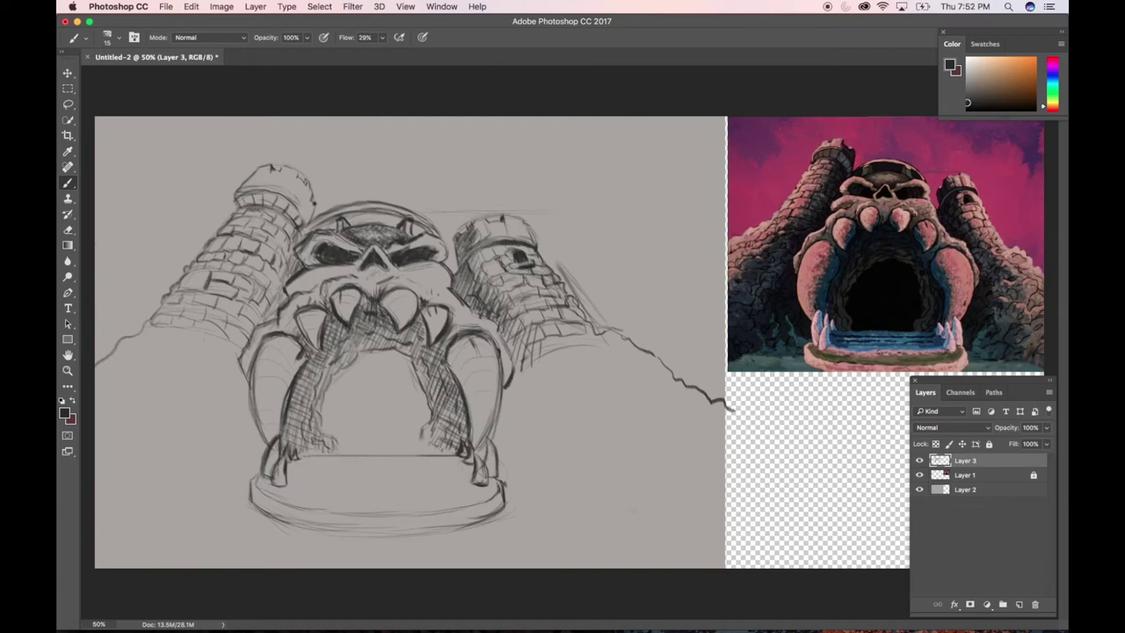
mouse_move(425, 447)
mouse_down()
mouse_move(434, 432)
mouse_move(437, 450)
mouse_move(452, 450)
mouse_move(442, 457)
mouse_move(448, 442)
mouse_up()
drag(333, 451, 311, 447)
Draw two straight horizontal step edges below the mouth's floor line, spanning between the lower fangs
drag(307, 465, 460, 466)
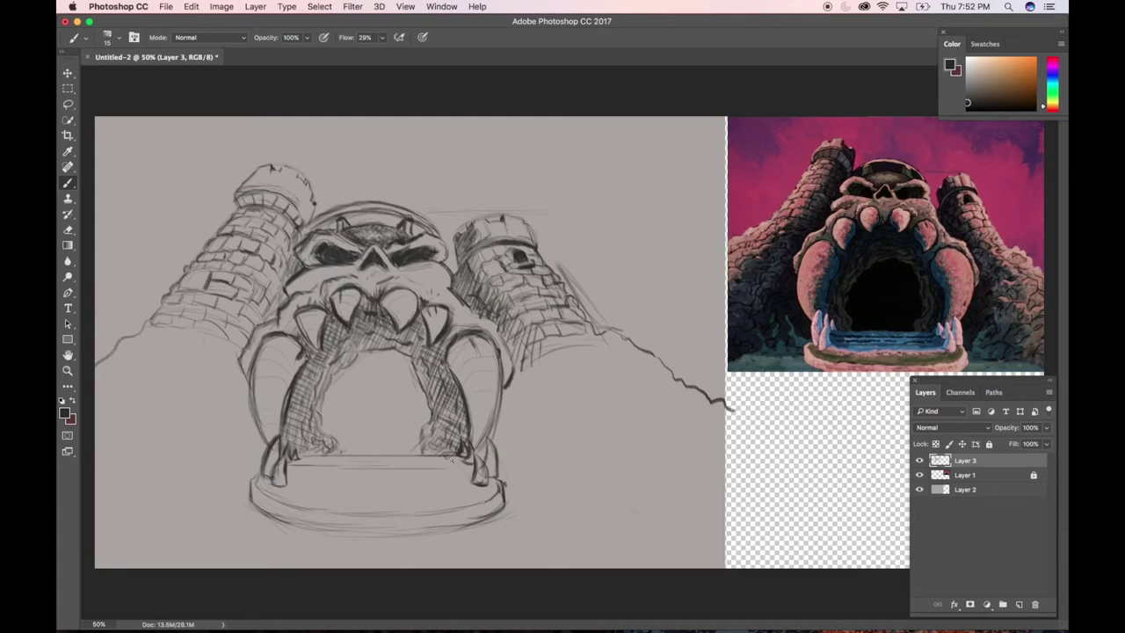
key(super+z)
key(super+z)
key(super+z)
key(super+z)
key(super+z)
mouse_move(315, 468)
mouse_down()
mouse_move(397, 466)
mouse_move(453, 482)
mouse_up()
drag(287, 477, 448, 479)
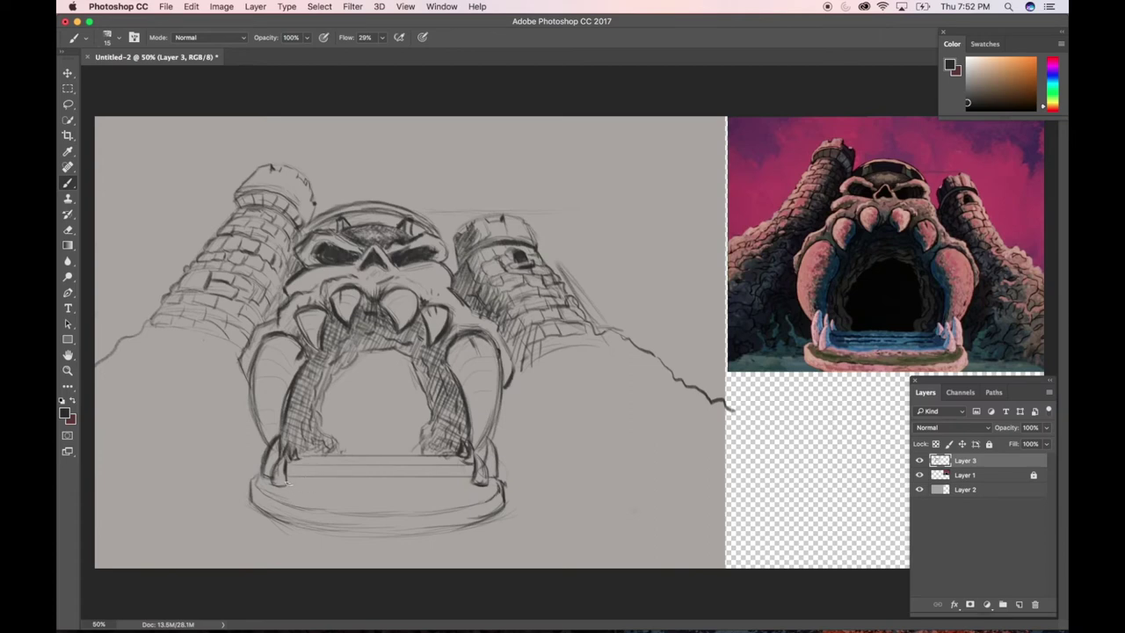
Draw a curved edge beneath the steps on the platform and hatch the shadowed right side of the left tower's top
drag(297, 480, 464, 481)
key(super+z)
mouse_move(313, 491)
mouse_down()
mouse_move(381, 498)
mouse_move(465, 485)
mouse_up()
drag(394, 495, 448, 488)
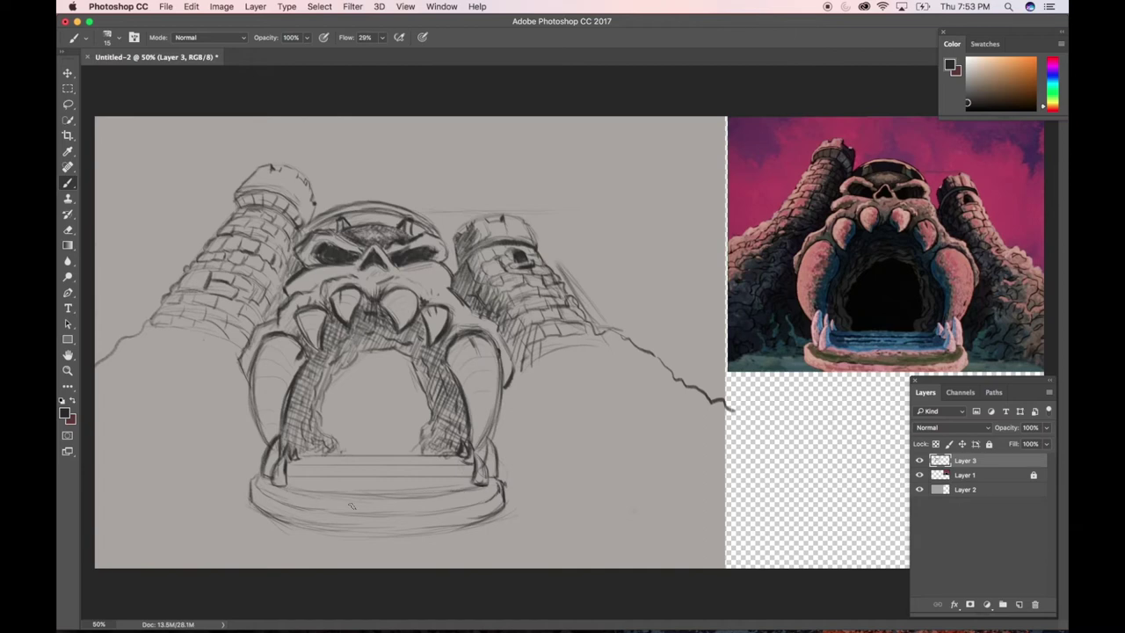
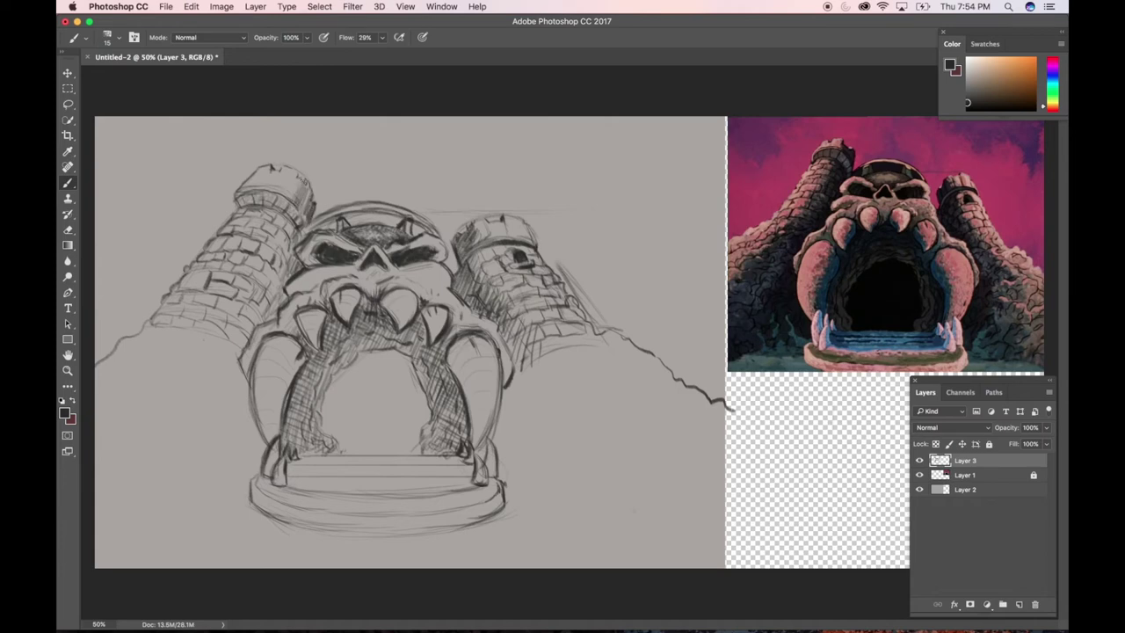
mouse_move(291, 181)
mouse_down()
mouse_move(305, 220)
mouse_move(308, 210)
mouse_up()
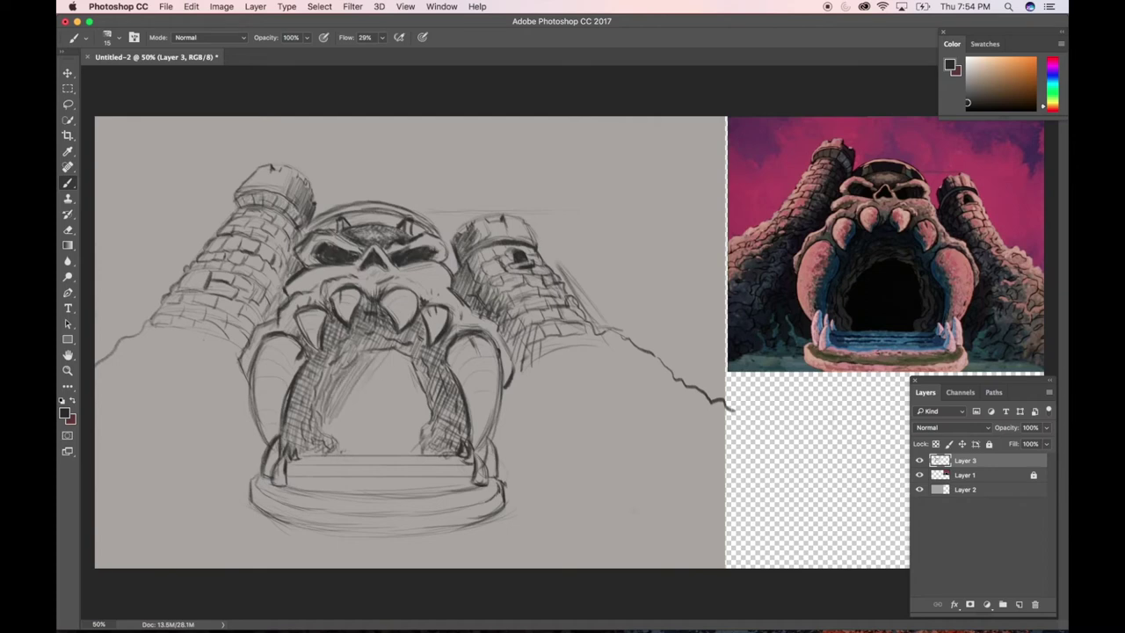
Fill the cave opening inside the mouth with solid dark tone using the Gouache Perfecto 50 brush
click(73, 40)
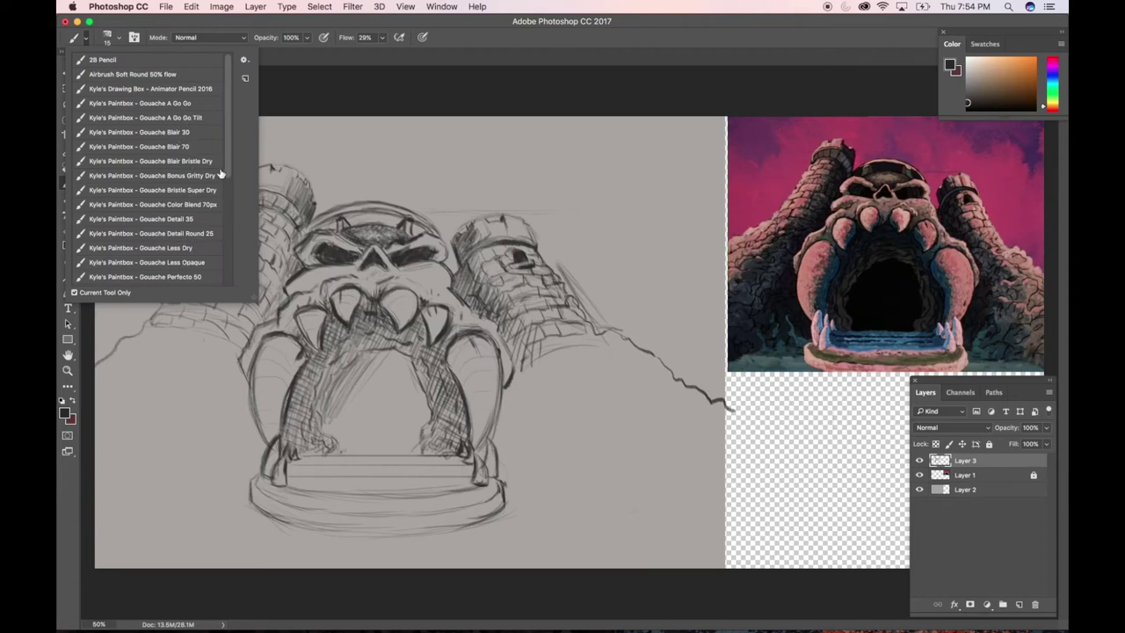
scroll(222, 174, down, 4)
click(203, 212)
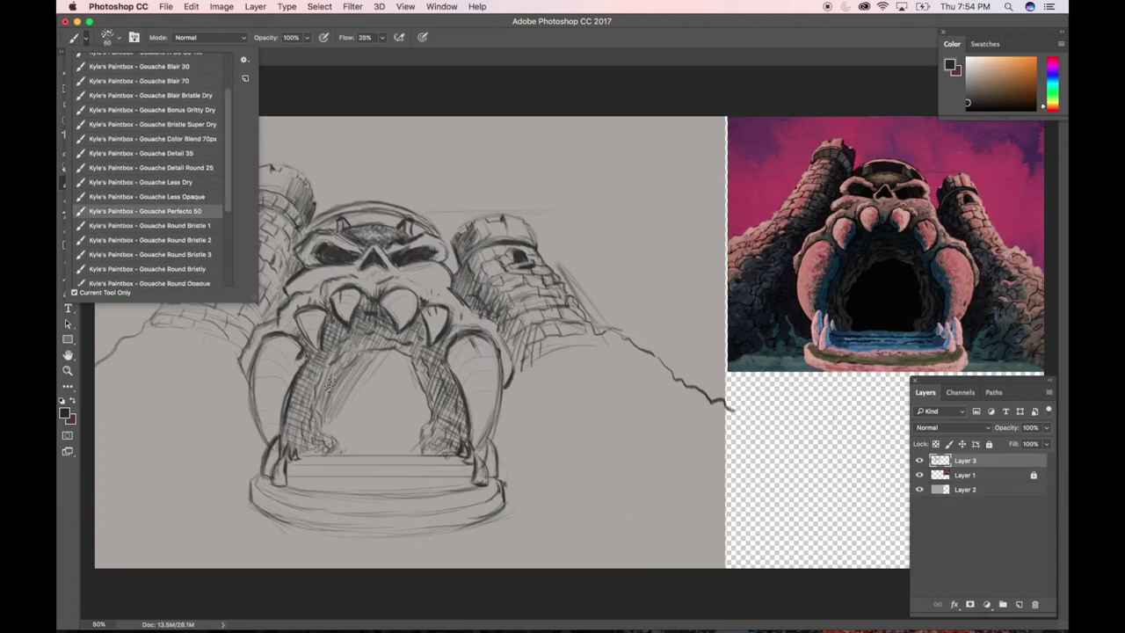
click(330, 384)
drag(343, 384, 327, 420)
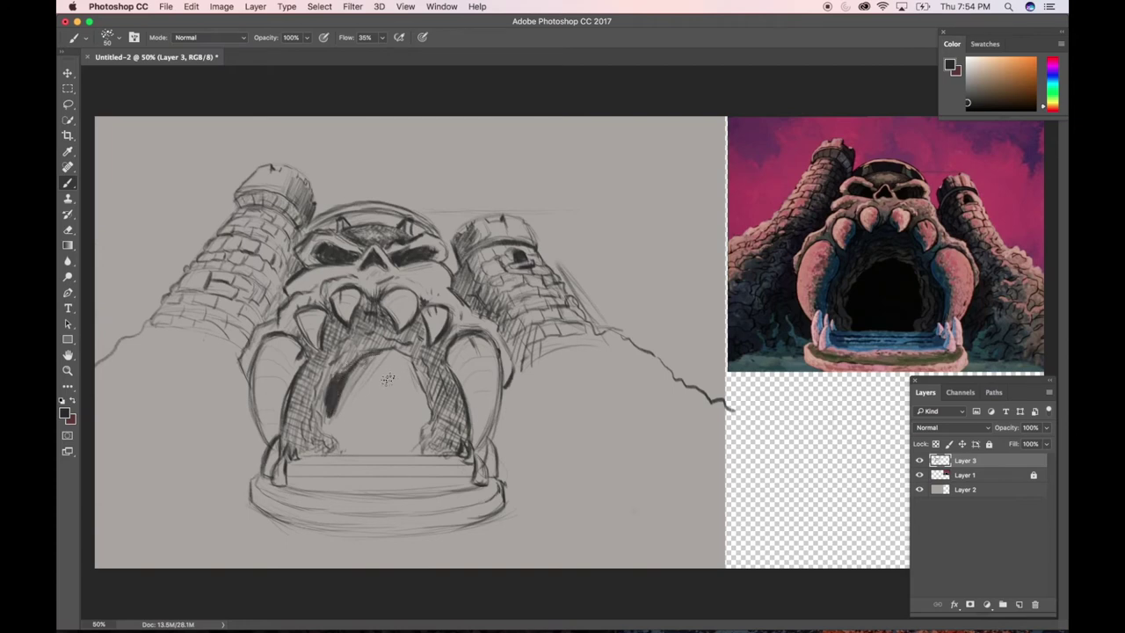
mouse_move(373, 373)
mouse_down()
mouse_move(358, 416)
mouse_move(375, 363)
mouse_move(347, 423)
mouse_move(357, 380)
mouse_move(329, 424)
mouse_move(351, 446)
mouse_move(413, 450)
mouse_up()
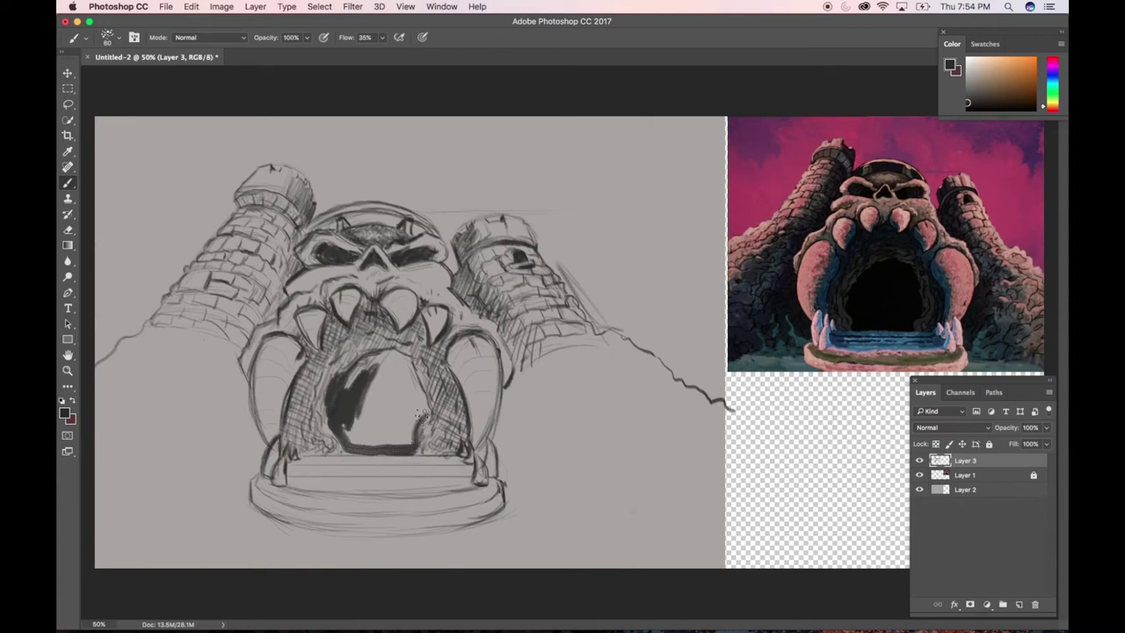
mouse_move(413, 392)
mouse_down()
mouse_move(392, 355)
mouse_move(361, 363)
mouse_move(352, 378)
mouse_move(376, 375)
mouse_move(364, 394)
mouse_move(380, 390)
mouse_move(376, 370)
mouse_move(408, 396)
mouse_move(373, 394)
mouse_move(404, 407)
mouse_move(374, 408)
mouse_move(408, 411)
mouse_move(360, 421)
mouse_move(385, 422)
mouse_move(367, 434)
mouse_move(380, 437)
mouse_move(340, 422)
mouse_move(367, 422)
mouse_move(353, 440)
mouse_move(344, 421)
mouse_move(390, 424)
mouse_move(372, 441)
mouse_move(405, 412)
mouse_move(400, 437)
mouse_move(420, 405)
mouse_move(404, 427)
mouse_move(413, 397)
mouse_move(408, 442)
mouse_move(369, 422)
mouse_move(375, 399)
mouse_move(380, 413)
mouse_move(365, 428)
mouse_move(396, 392)
mouse_move(361, 381)
mouse_move(334, 406)
mouse_move(360, 439)
mouse_move(341, 426)
mouse_move(352, 437)
mouse_move(395, 365)
mouse_up()
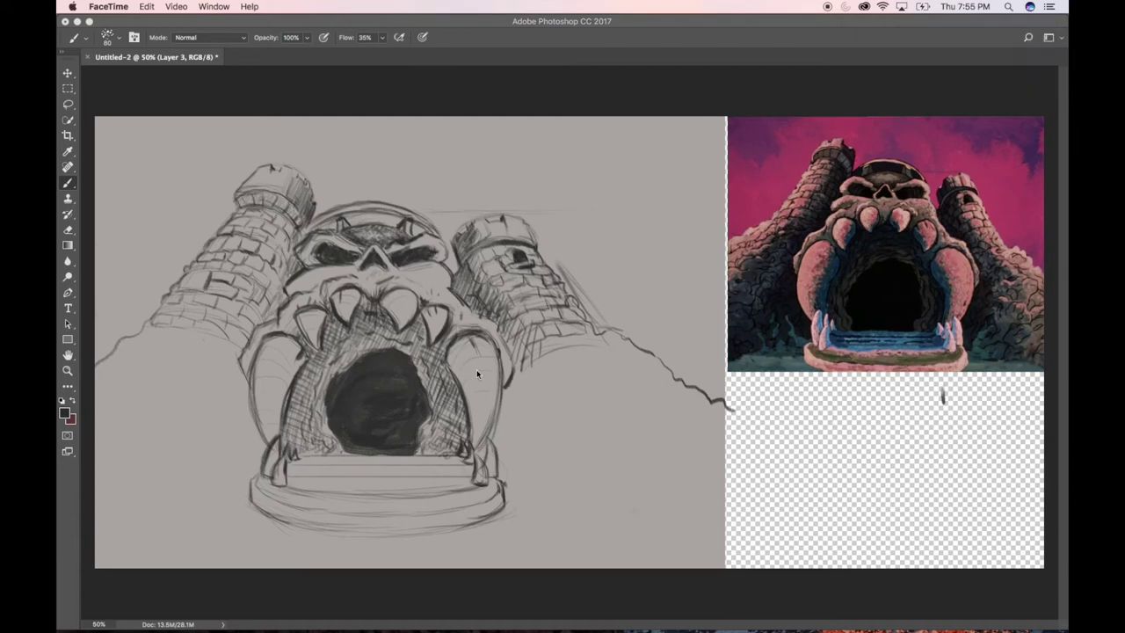
click(873, 287)
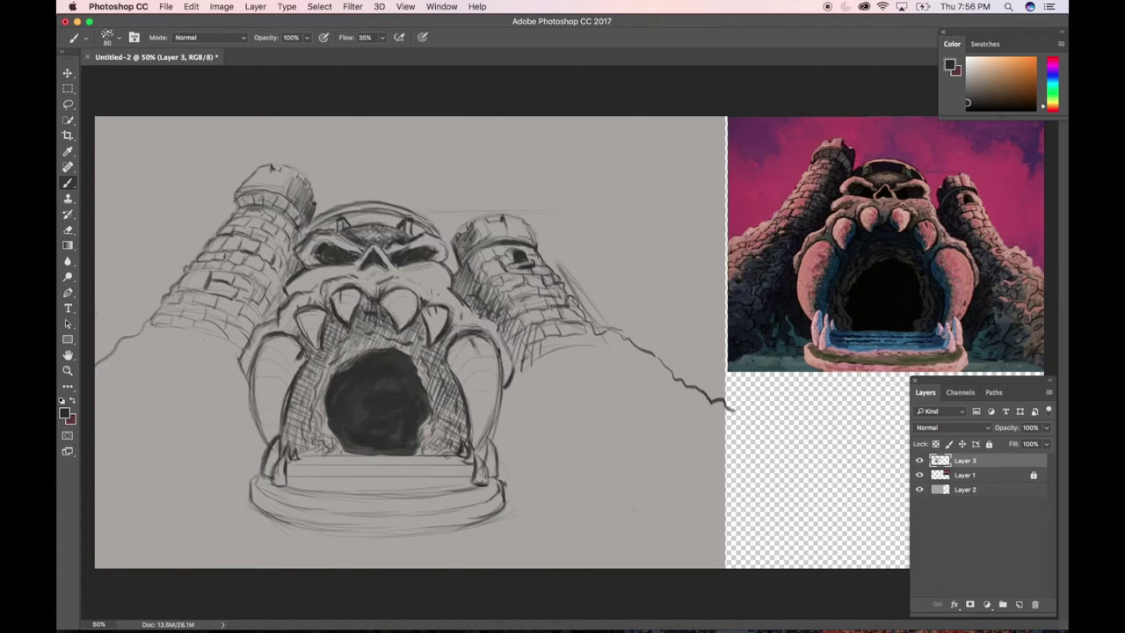
mouse_move(414, 427)
mouse_down()
mouse_move(430, 438)
mouse_move(439, 369)
mouse_move(417, 378)
mouse_up()
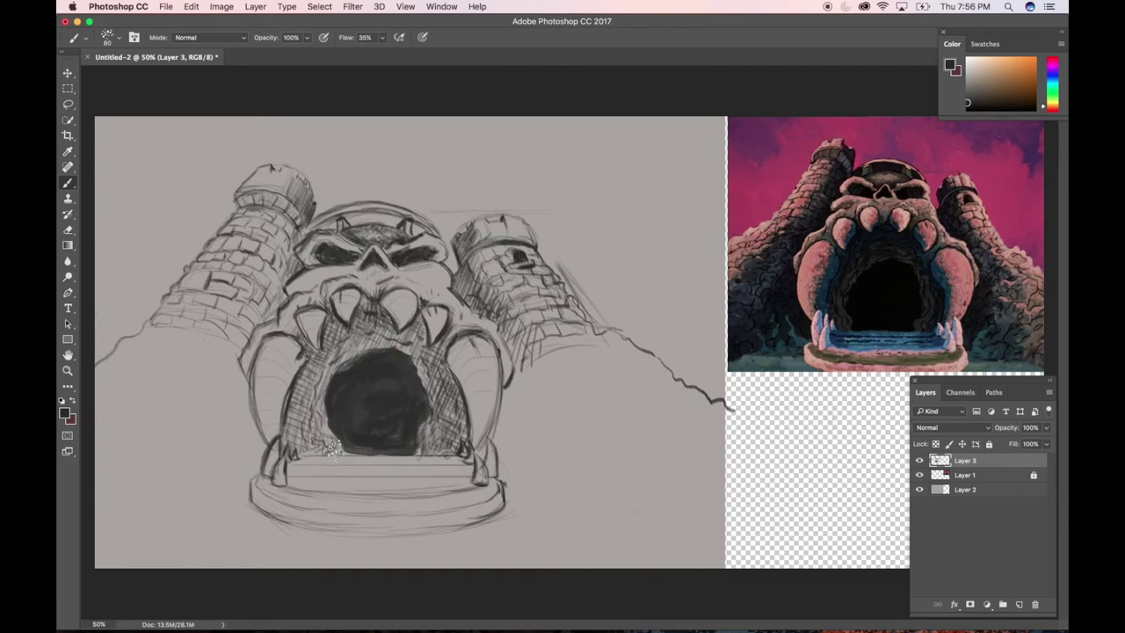
Shade the mouth walls around the dark opening, deepening the tone behind the upper fangs and along both sides
mouse_move(333, 448)
mouse_down()
mouse_move(335, 373)
mouse_move(317, 391)
mouse_move(332, 447)
mouse_move(328, 394)
mouse_move(356, 359)
mouse_move(333, 373)
mouse_move(411, 375)
mouse_move(382, 344)
mouse_move(425, 429)
mouse_move(416, 421)
mouse_move(438, 369)
mouse_move(369, 343)
mouse_move(321, 378)
mouse_move(348, 346)
mouse_move(303, 411)
mouse_up()
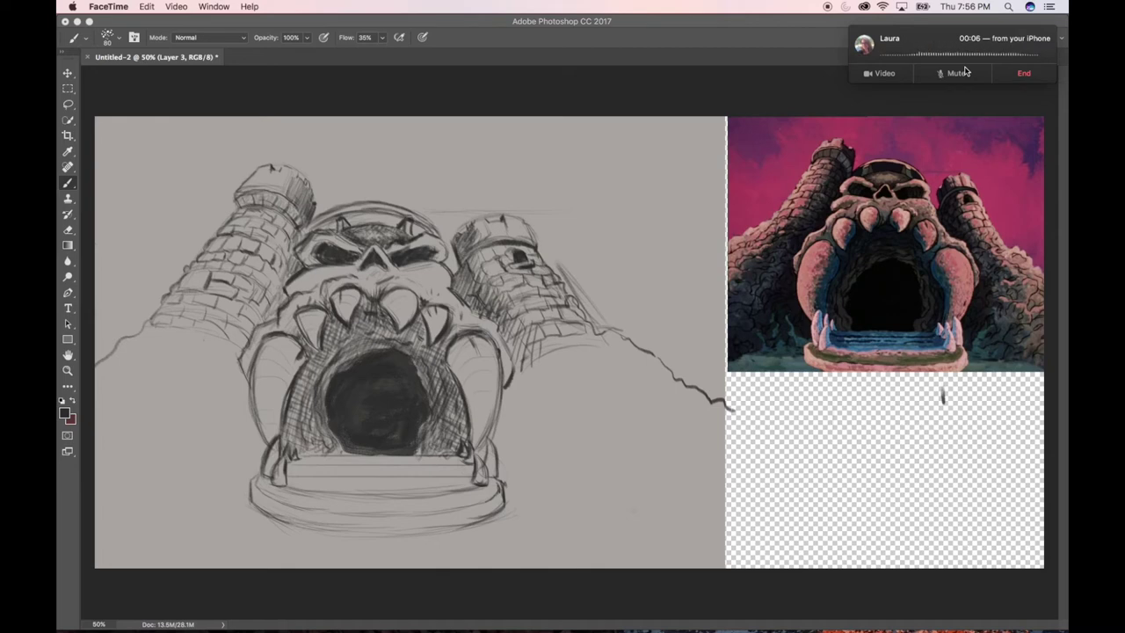
click(379, 429)
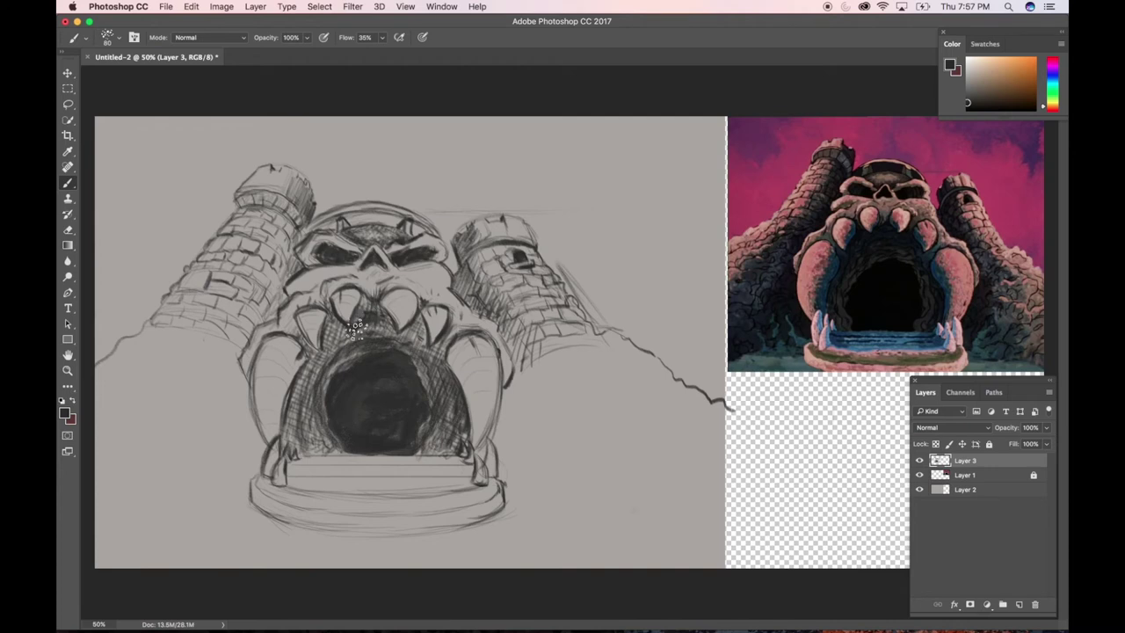
mouse_move(350, 322)
mouse_down()
mouse_move(329, 346)
mouse_move(331, 326)
mouse_move(334, 339)
mouse_move(385, 327)
mouse_move(425, 337)
mouse_move(416, 356)
mouse_move(417, 323)
mouse_move(411, 339)
mouse_move(423, 357)
mouse_move(421, 320)
mouse_move(414, 353)
mouse_move(419, 321)
mouse_move(410, 338)
mouse_move(432, 381)
mouse_move(438, 339)
mouse_move(445, 374)
mouse_move(453, 358)
mouse_move(438, 414)
mouse_move(376, 344)
mouse_move(389, 349)
mouse_move(363, 351)
mouse_move(358, 417)
mouse_move(314, 407)
mouse_move(336, 355)
mouse_move(376, 363)
mouse_move(335, 422)
mouse_move(321, 387)
mouse_move(332, 365)
mouse_move(326, 437)
mouse_move(304, 441)
mouse_move(403, 343)
mouse_move(420, 371)
mouse_move(411, 362)
mouse_move(420, 434)
mouse_move(445, 397)
mouse_move(424, 450)
mouse_move(438, 448)
mouse_move(409, 450)
mouse_move(466, 452)
mouse_move(459, 459)
mouse_move(454, 398)
mouse_up()
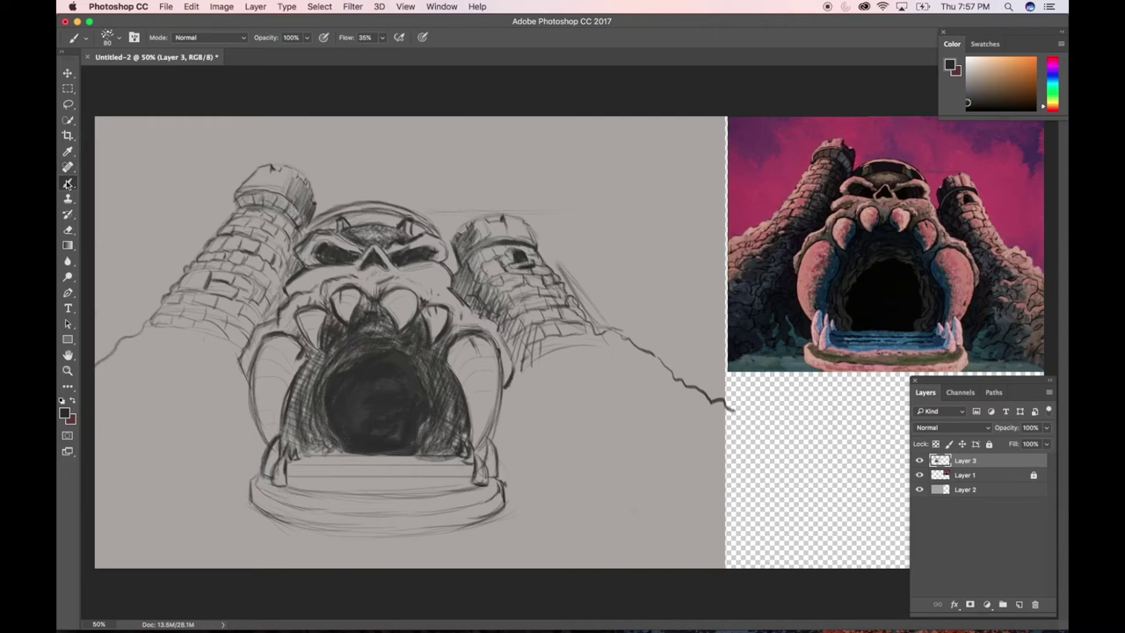
Switch to the Animator Pencil 2016 brush and hatch light shading on the two large side fangs
click(73, 40)
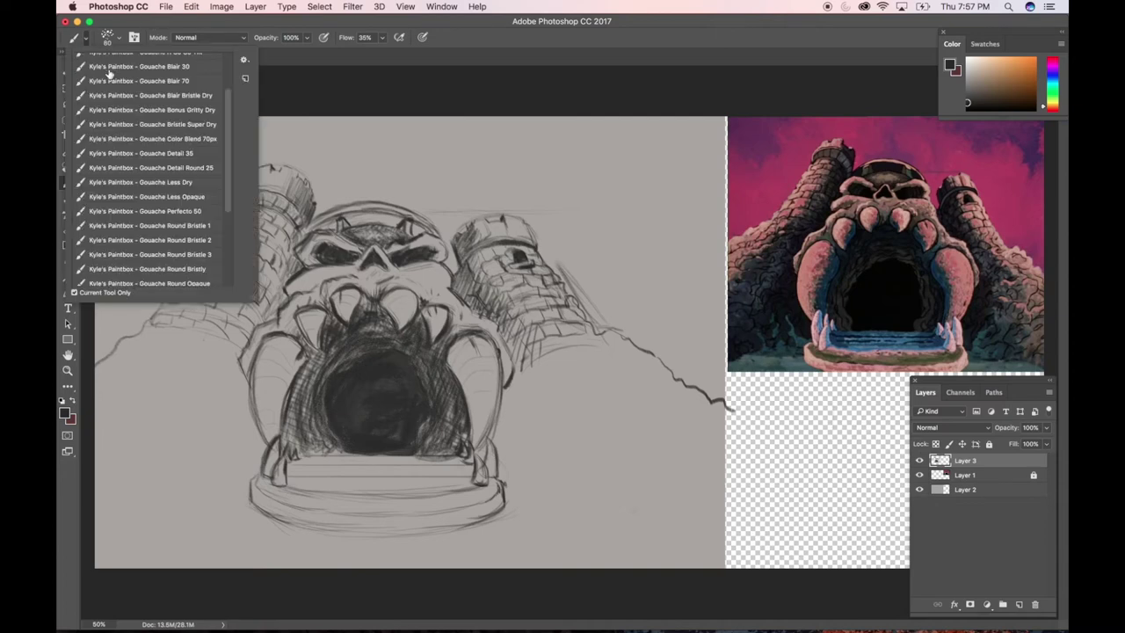
drag(229, 91, 184, 41)
click(176, 84)
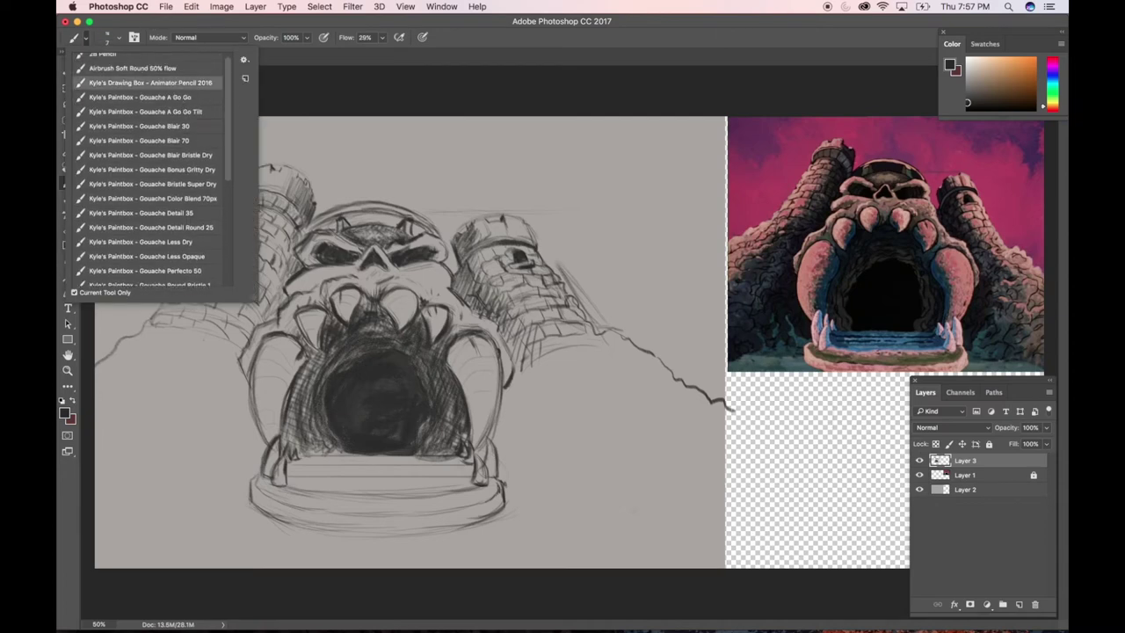
key(Return)
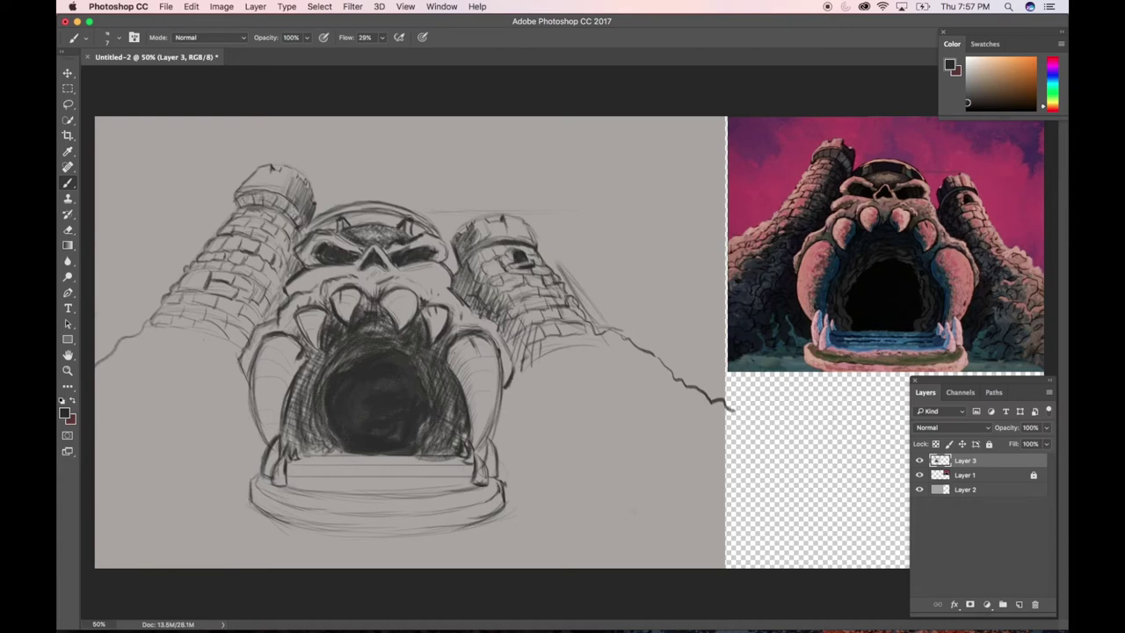
drag(472, 399, 473, 441)
drag(294, 356, 289, 372)
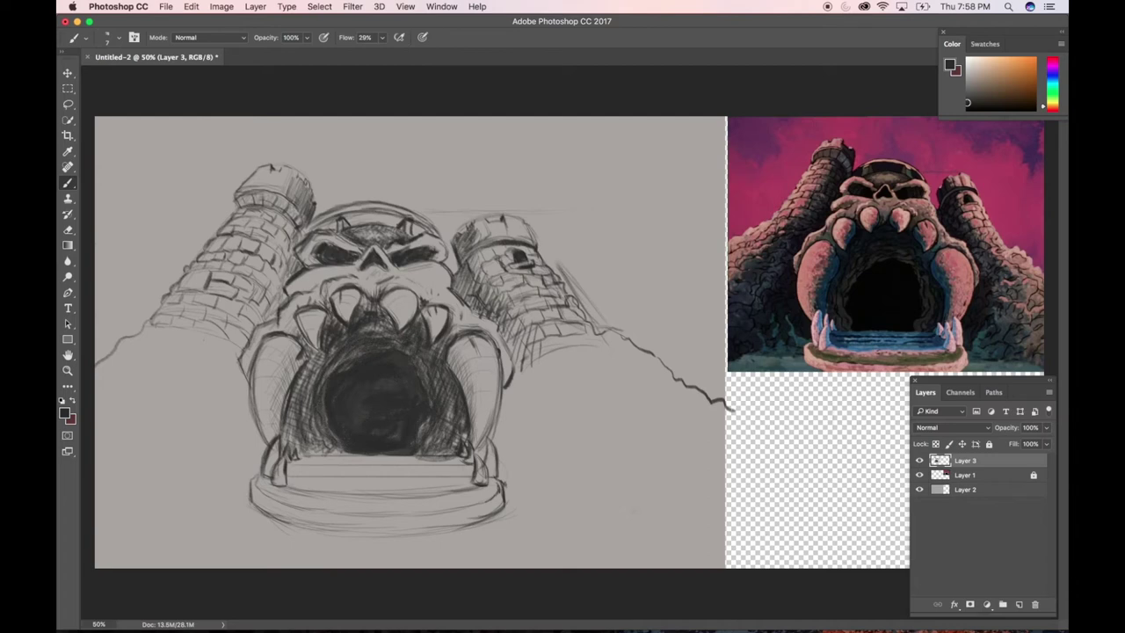
Reinforce the curved bottom edge of the platform with repeated pencil strokes
drag(285, 528, 379, 531)
drag(330, 536, 453, 537)
drag(387, 528, 461, 529)
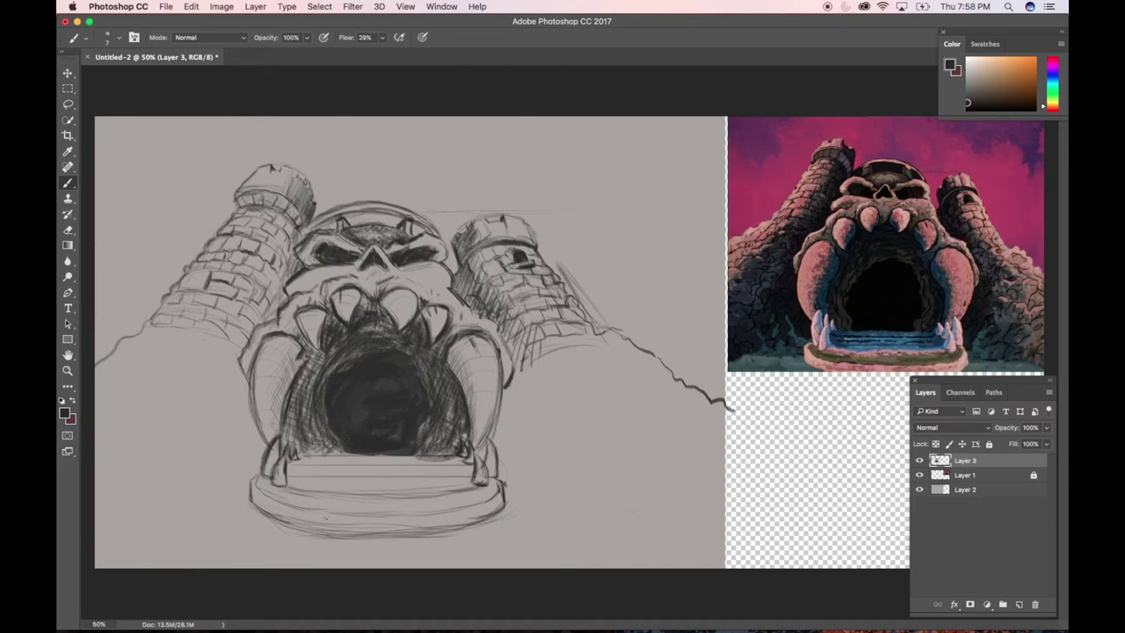
mouse_move(320, 533)
mouse_down()
mouse_move(387, 525)
mouse_move(366, 509)
mouse_up()
Rework the platform's curved front, darkening its outer rim and the inner curve parallel to it
key(r)
mouse_move(668, 264)
mouse_down()
mouse_move(633, 219)
mouse_move(545, 211)
mouse_move(448, 245)
mouse_up()
scroll(456, 231, down, 6)
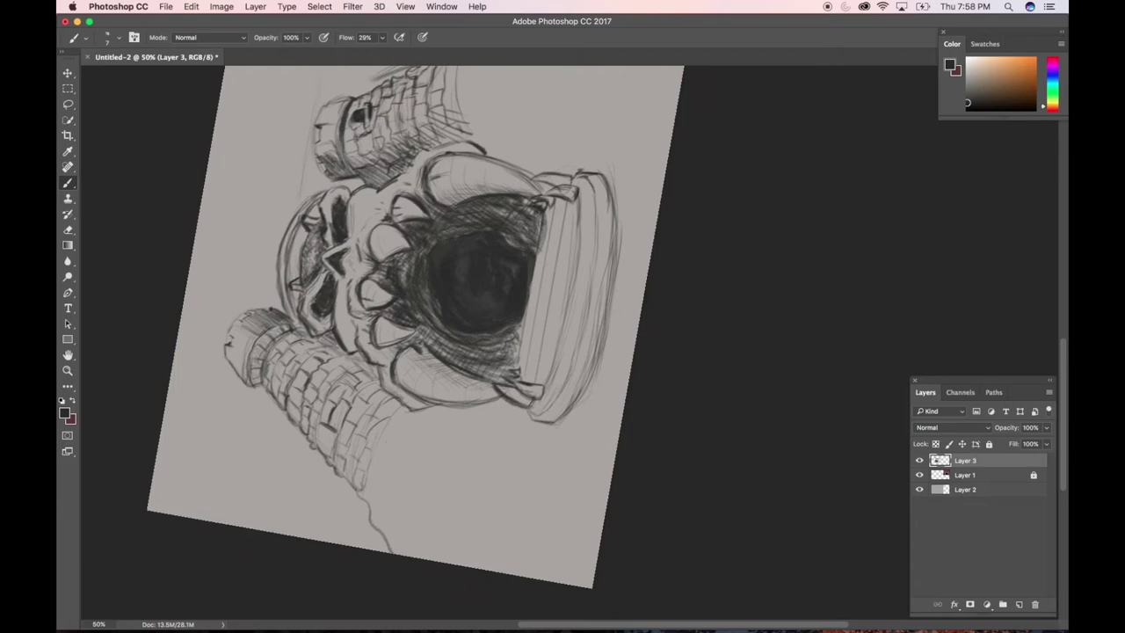
drag(612, 286, 613, 218)
drag(586, 378, 609, 304)
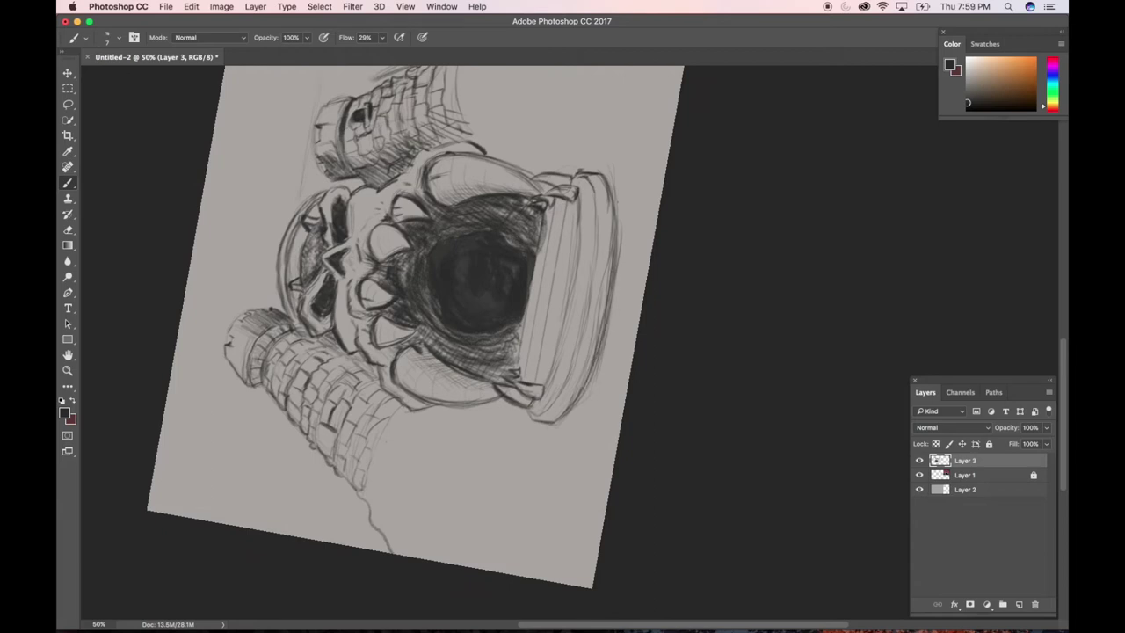
mouse_move(612, 253)
mouse_down()
mouse_move(615, 237)
mouse_move(595, 223)
mouse_up()
drag(595, 326, 590, 275)
drag(582, 345, 596, 264)
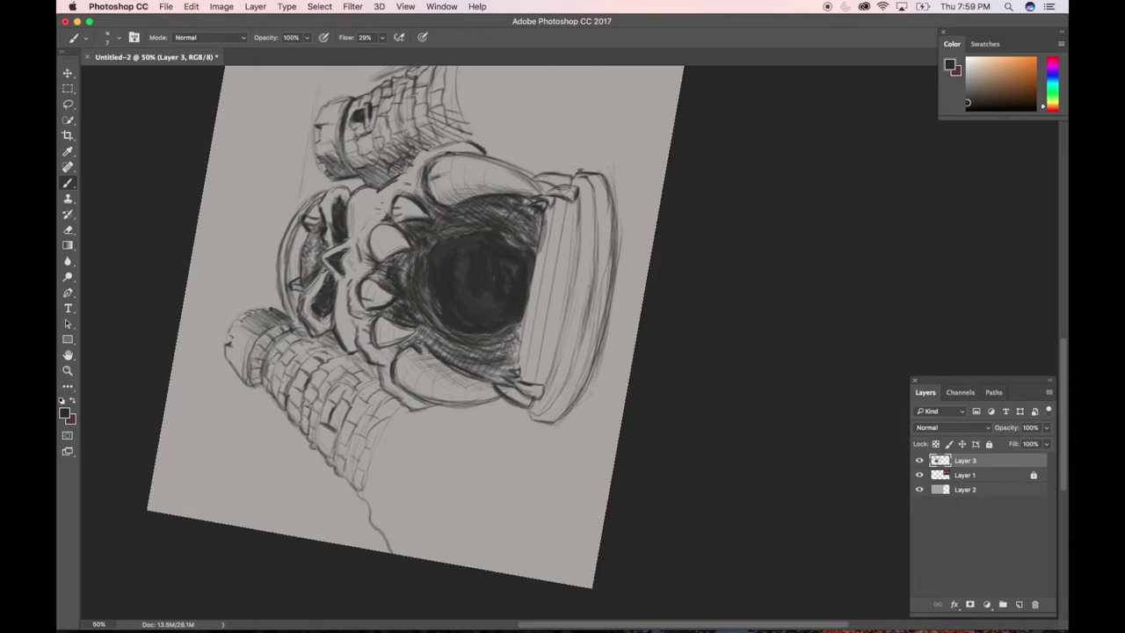
mouse_move(562, 409)
mouse_down()
mouse_move(553, 386)
mouse_move(548, 399)
mouse_up()
key(r)
mouse_move(564, 292)
mouse_down()
mouse_move(582, 326)
mouse_move(570, 372)
mouse_move(572, 352)
mouse_move(332, 501)
mouse_up()
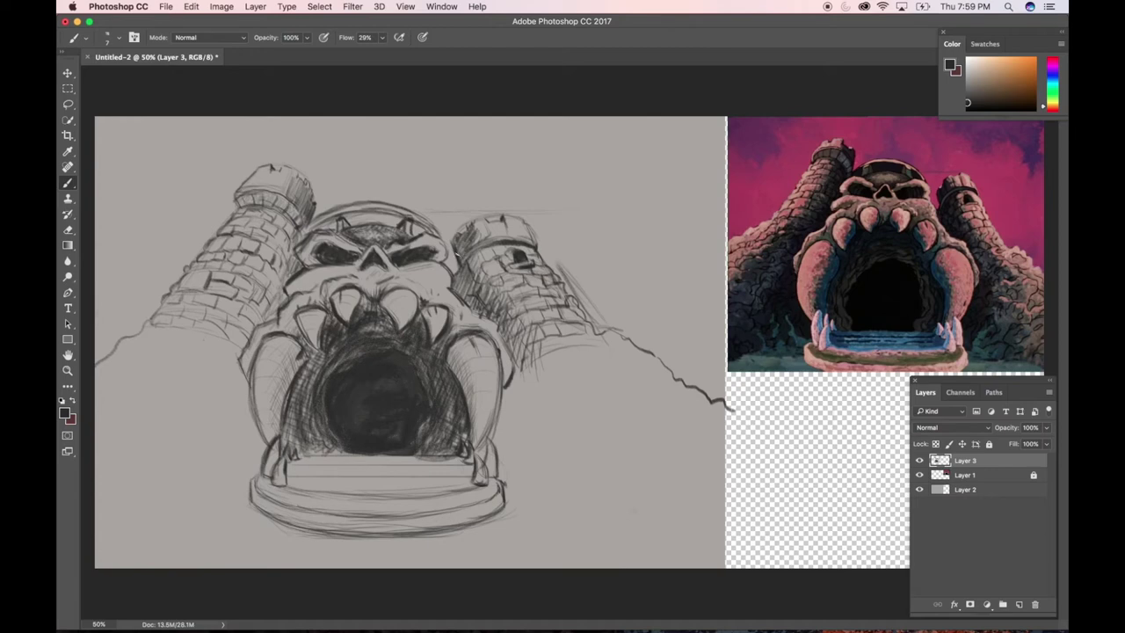
Hatch the shadows where both towers meet the skull and shade the recessed band across the skull's forehead
drag(465, 305, 486, 271)
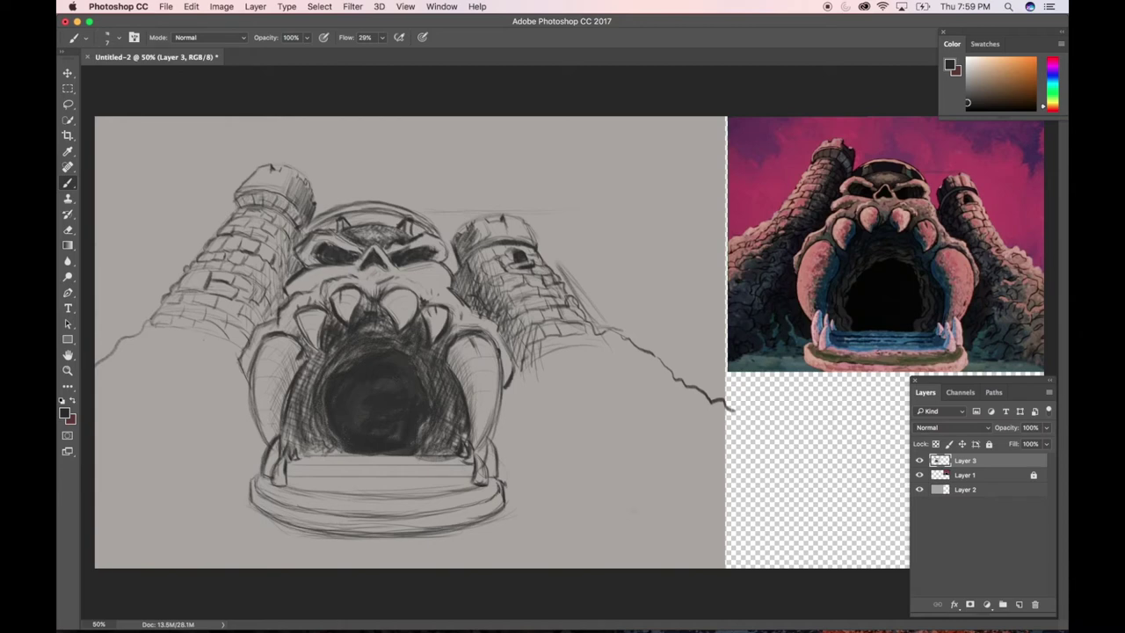
drag(253, 327, 258, 310)
drag(260, 322, 267, 297)
drag(272, 309, 278, 274)
mouse_move(348, 222)
mouse_down()
mouse_move(383, 218)
mouse_move(424, 234)
mouse_up()
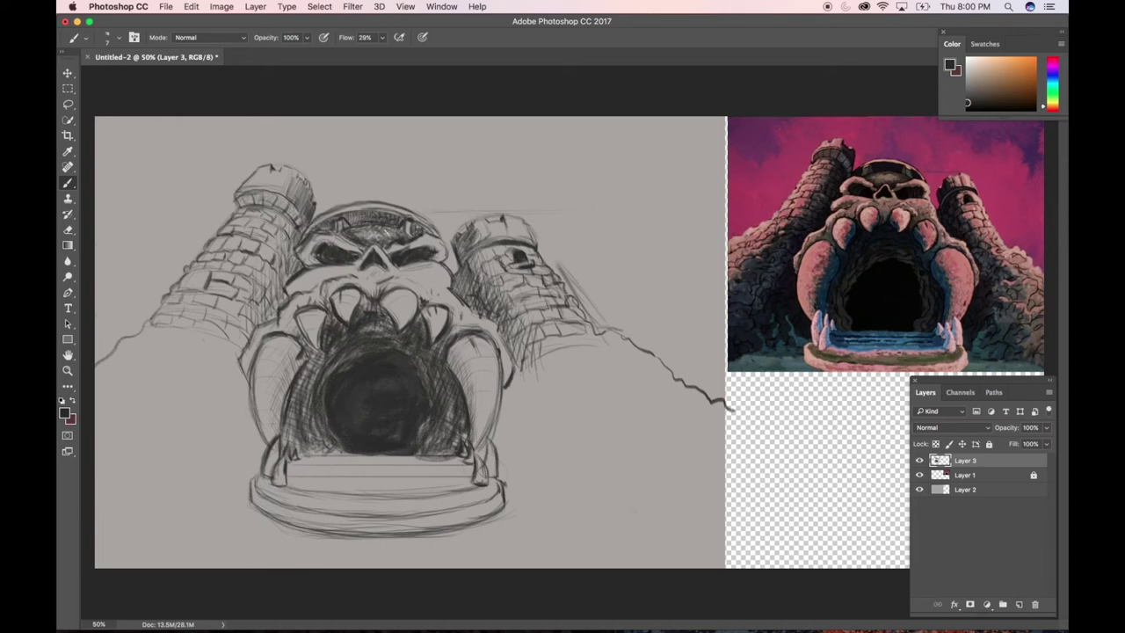
Sketch faint ground lines from both ends of the platform toward the canvas edges, with rough rock contours beside the side fangs
drag(425, 233, 438, 223)
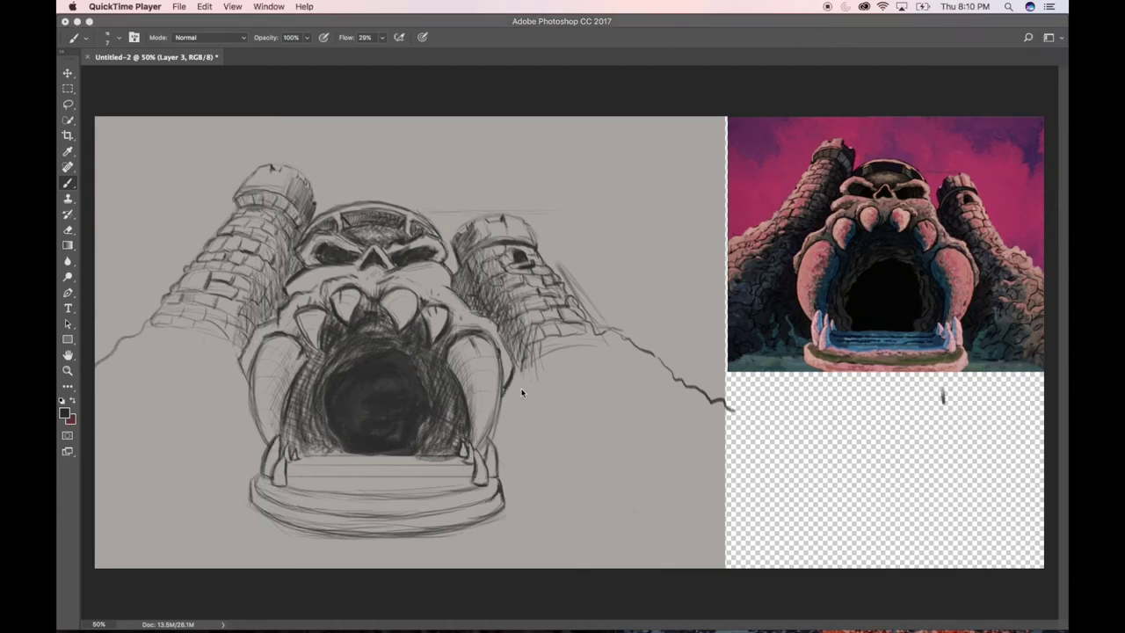
click(518, 464)
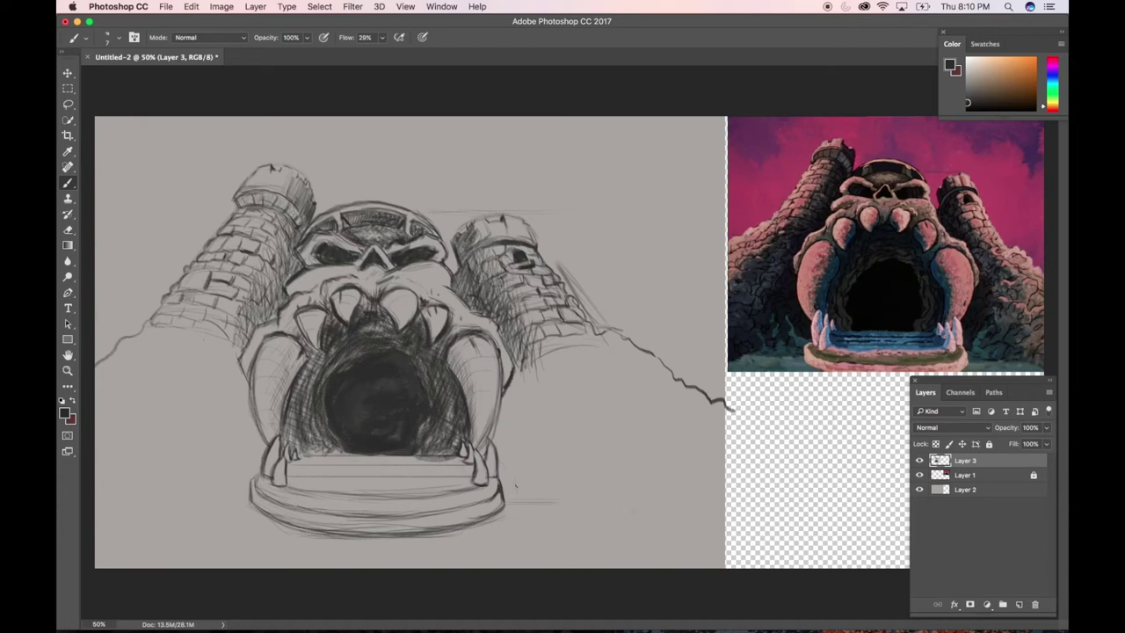
drag(517, 491, 527, 501)
drag(222, 417, 232, 438)
drag(666, 538, 716, 559)
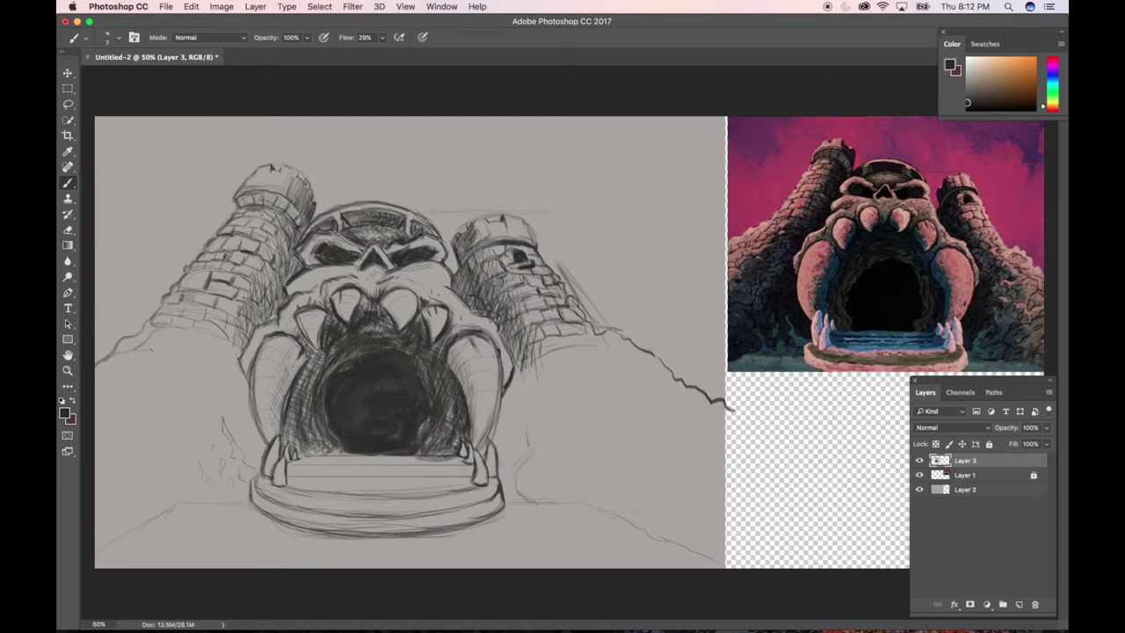
Draw wavy rock contours and vertical cracks down the slope beneath the left tower, ending at the ground line
drag(167, 353, 150, 359)
drag(151, 356, 138, 365)
drag(202, 339, 177, 346)
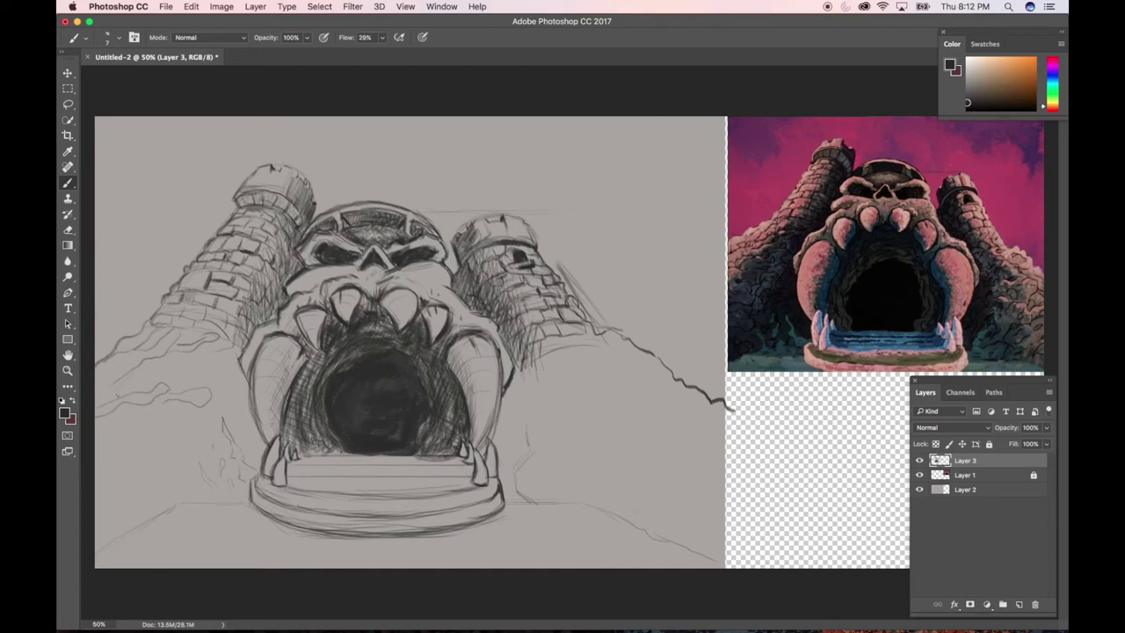
mouse_move(162, 371)
mouse_down()
mouse_move(199, 360)
mouse_move(166, 382)
mouse_move(211, 348)
mouse_up()
mouse_move(165, 406)
mouse_down()
mouse_move(157, 439)
mouse_move(96, 473)
mouse_move(130, 492)
mouse_up()
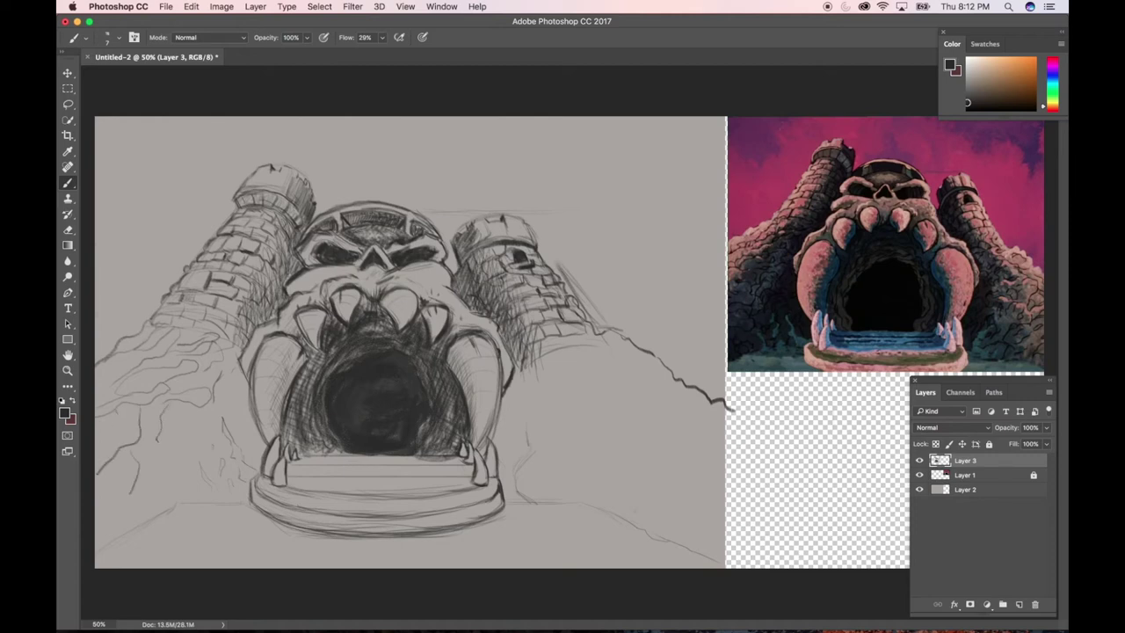
mouse_move(116, 430)
mouse_down()
mouse_move(95, 447)
mouse_move(163, 469)
mouse_move(150, 490)
mouse_move(96, 516)
mouse_move(155, 510)
mouse_move(140, 520)
mouse_up()
drag(167, 479, 203, 505)
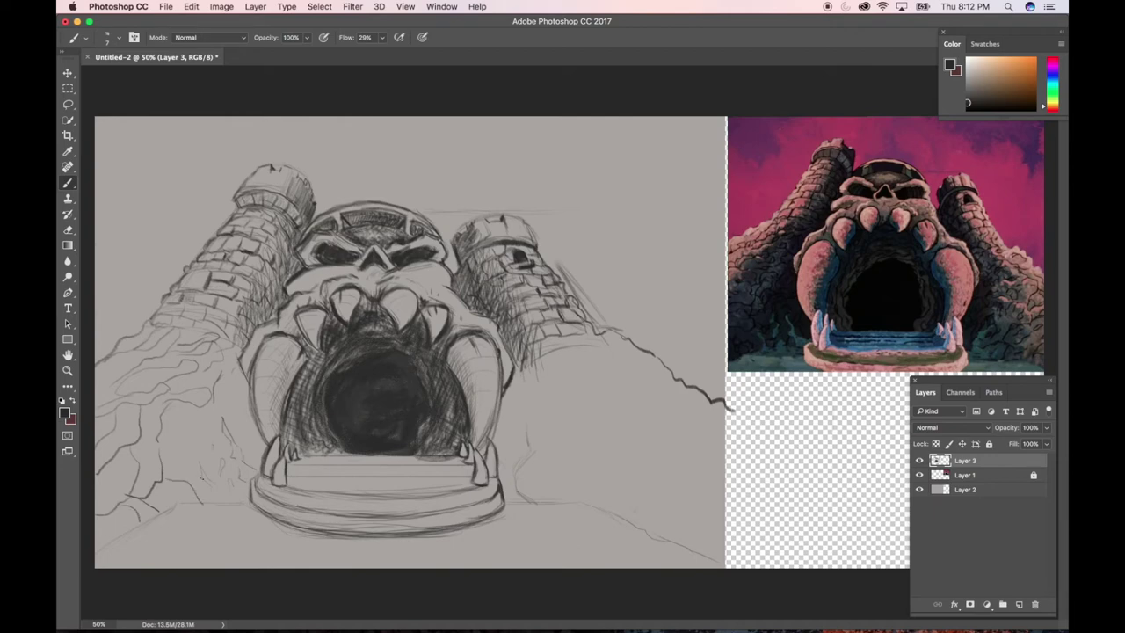
drag(183, 464, 185, 408)
Draw jagged rock contours and crevices across the whole slope beneath the right tower
mouse_move(534, 482)
mouse_down()
mouse_move(558, 477)
mouse_move(576, 498)
mouse_up()
mouse_move(526, 471)
mouse_down()
mouse_move(555, 451)
mouse_move(592, 459)
mouse_move(619, 438)
mouse_up()
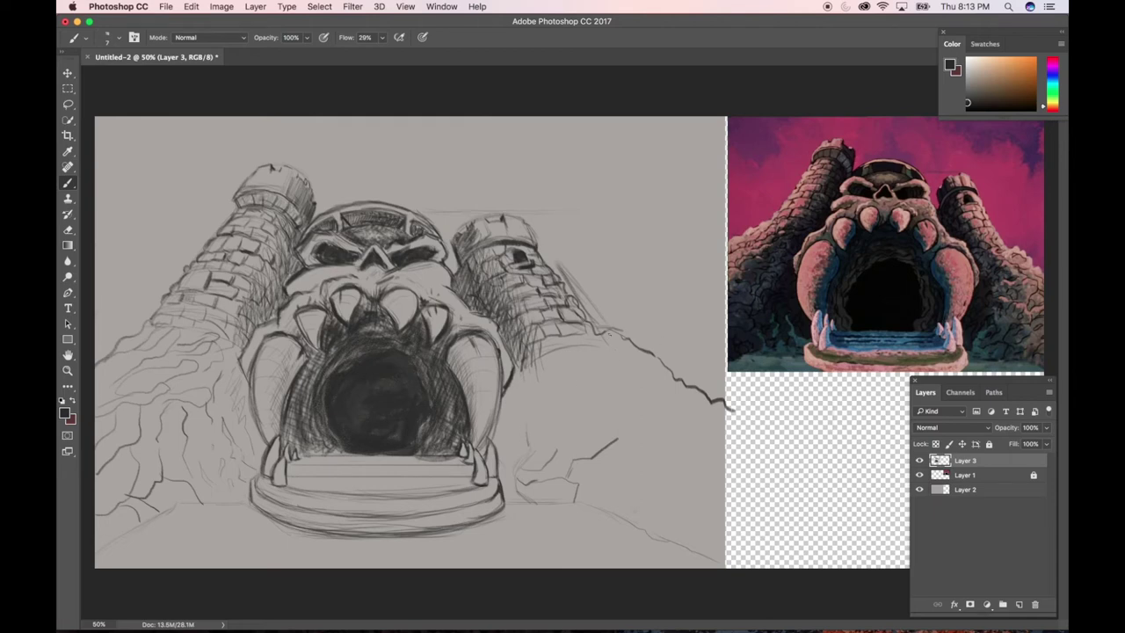
drag(627, 355, 639, 372)
mouse_move(629, 392)
mouse_down()
mouse_move(663, 363)
mouse_move(657, 404)
mouse_move(697, 426)
mouse_up()
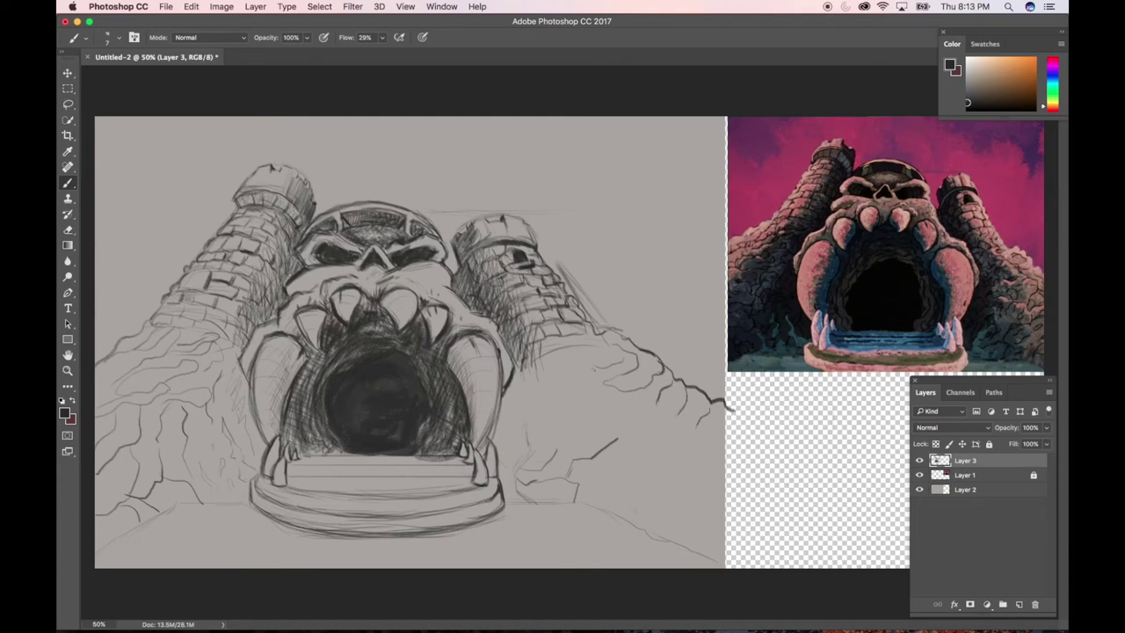
drag(591, 374, 570, 412)
mouse_move(568, 358)
mouse_down()
mouse_move(573, 388)
mouse_move(559, 393)
mouse_move(621, 420)
mouse_move(608, 483)
mouse_up()
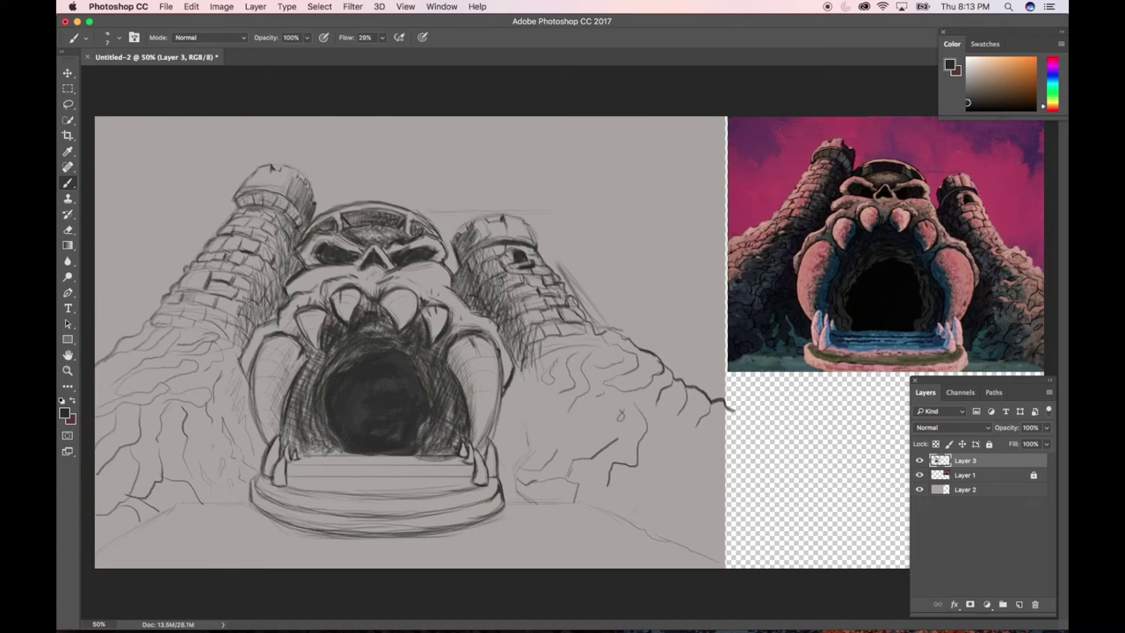
mouse_move(654, 450)
mouse_down()
mouse_move(659, 497)
mouse_move(677, 415)
mouse_move(684, 533)
mouse_move(701, 443)
mouse_move(709, 459)
mouse_move(713, 437)
mouse_up()
mouse_move(581, 420)
mouse_down()
mouse_move(576, 438)
mouse_move(584, 415)
mouse_move(555, 438)
mouse_up()
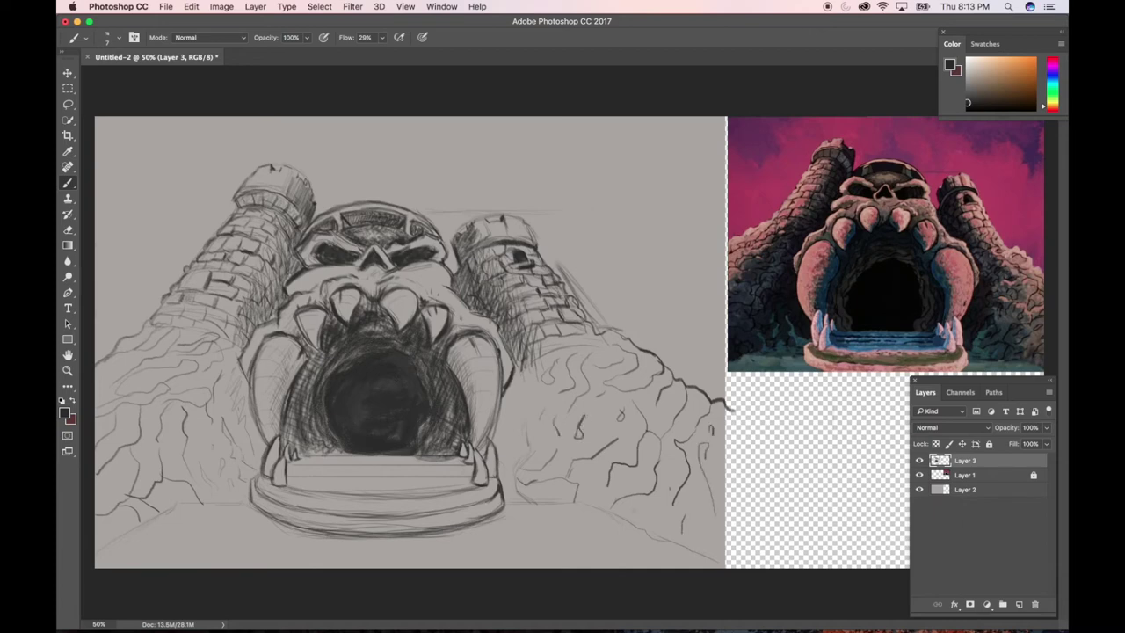
Hatch the shadow beside the right side fang and outline the jagged base of both rock slopes where they meet the ground
drag(524, 381, 519, 404)
drag(513, 478, 501, 394)
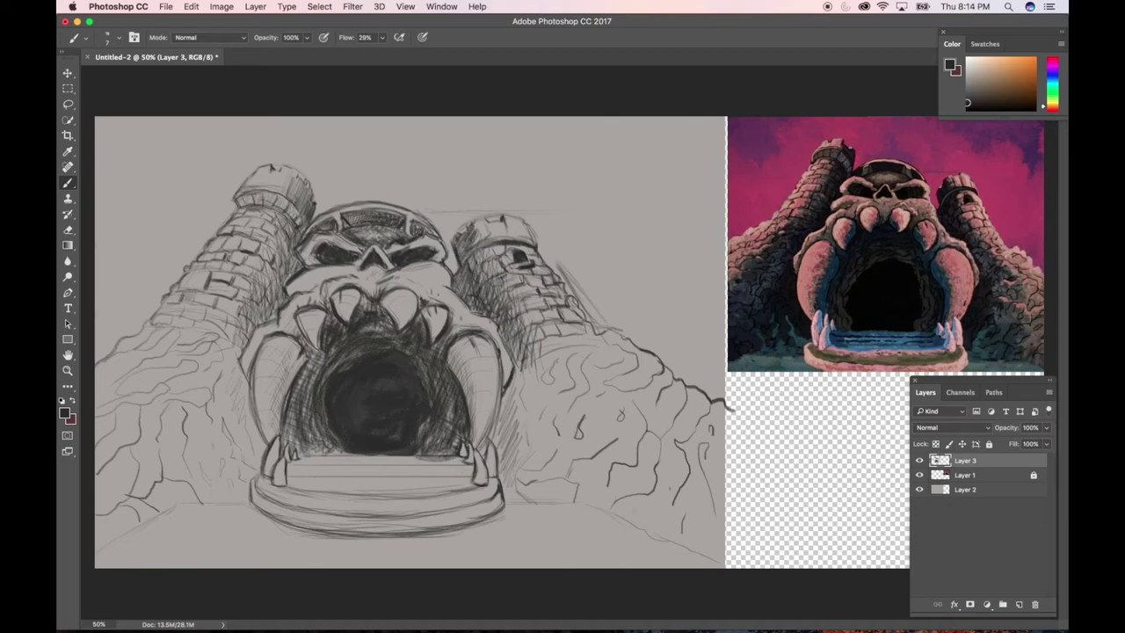
drag(210, 501, 201, 473)
mouse_move(539, 436)
mouse_down()
mouse_move(517, 481)
mouse_move(522, 499)
mouse_move(583, 508)
mouse_move(691, 558)
mouse_up()
drag(206, 504, 110, 550)
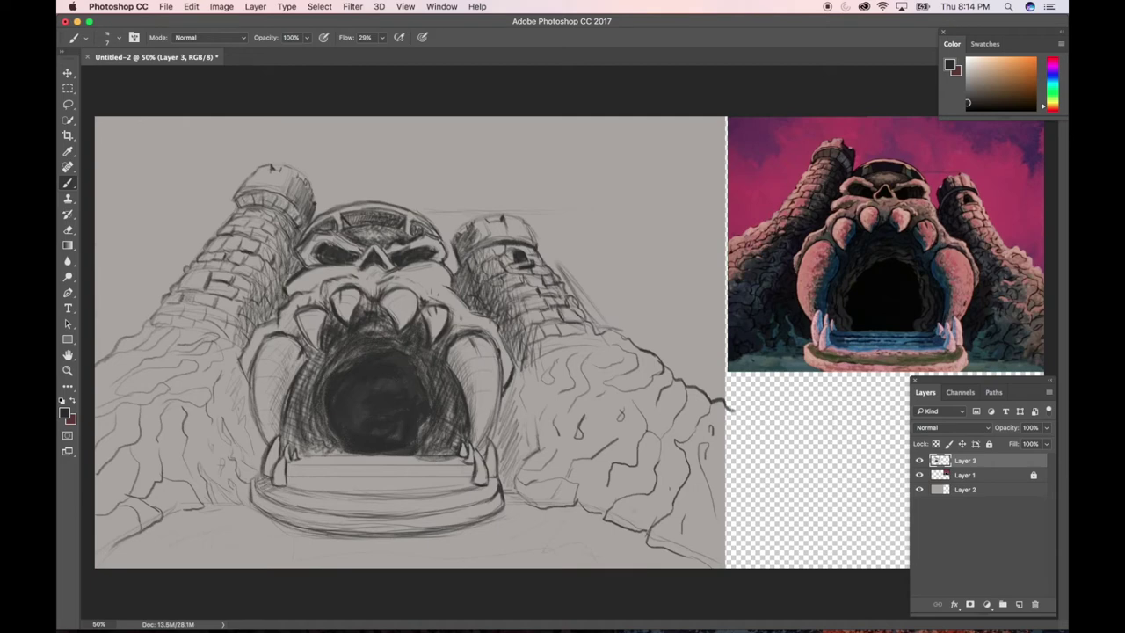
Hatch the platform's curved upper surface and add pencil strokes to the rock at the right tower's foot
drag(272, 488, 318, 499)
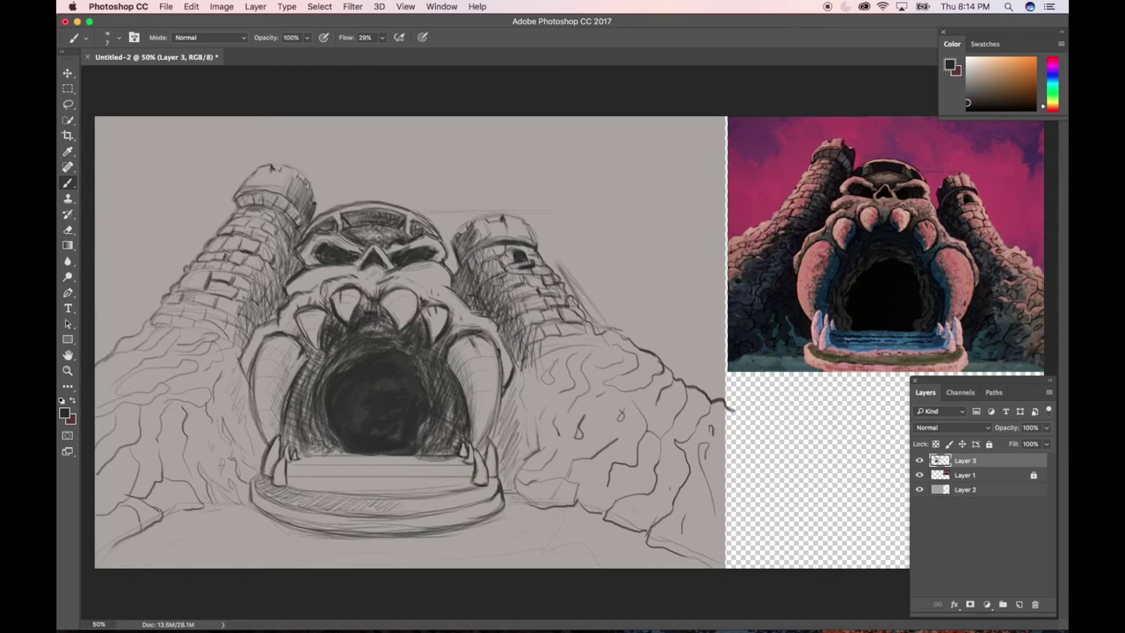
drag(393, 510, 479, 492)
drag(558, 394, 556, 411)
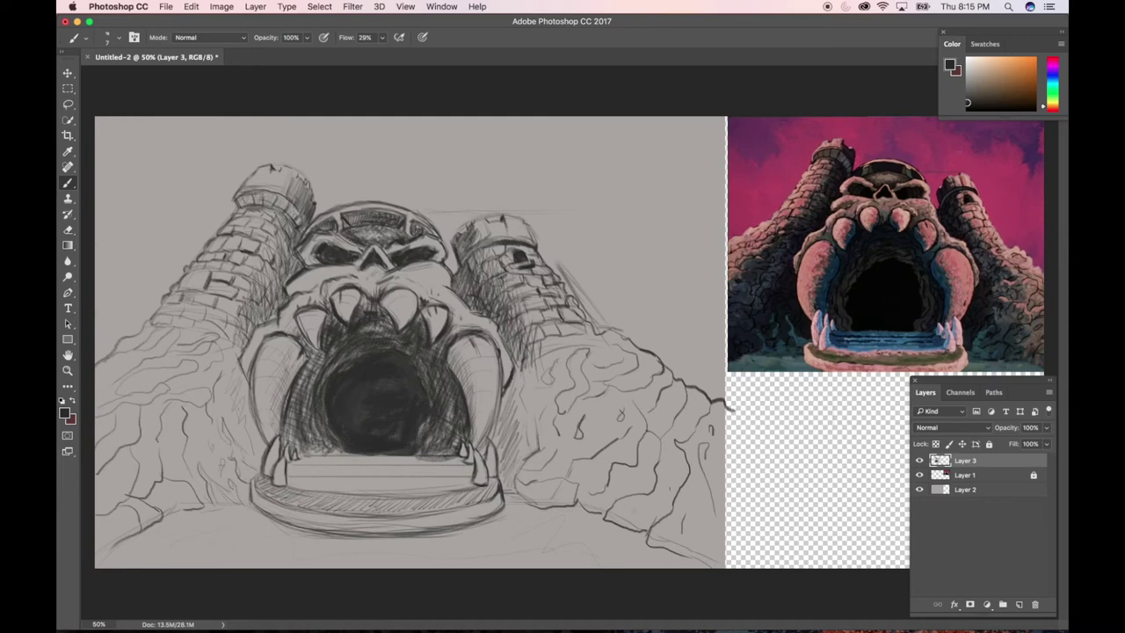
mouse_move(533, 392)
mouse_down()
mouse_move(552, 384)
mouse_move(559, 363)
mouse_up()
Choose the Gouache Blair 30 brush and set the foreground colour to the near-black 1b1b1b
click(108, 39)
click(74, 37)
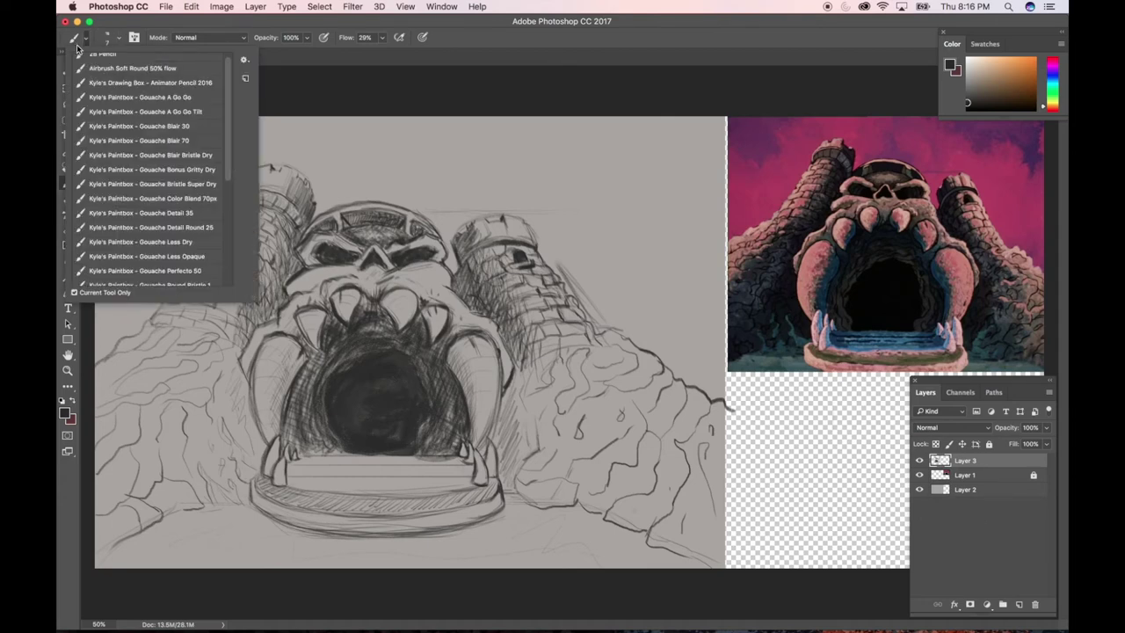
drag(229, 144, 229, 163)
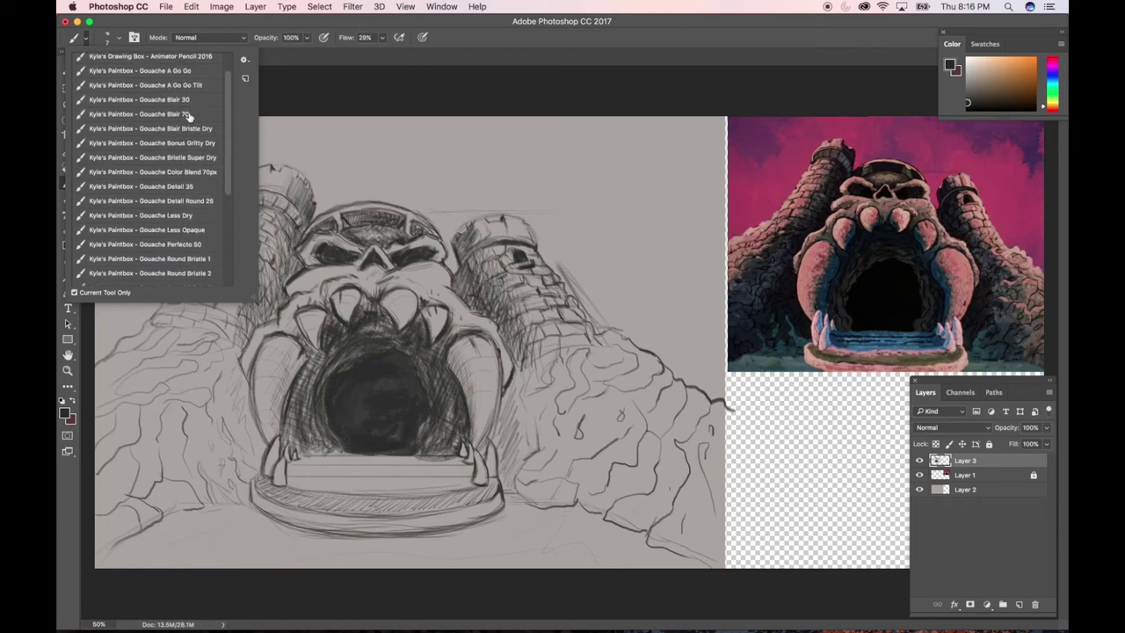
click(187, 102)
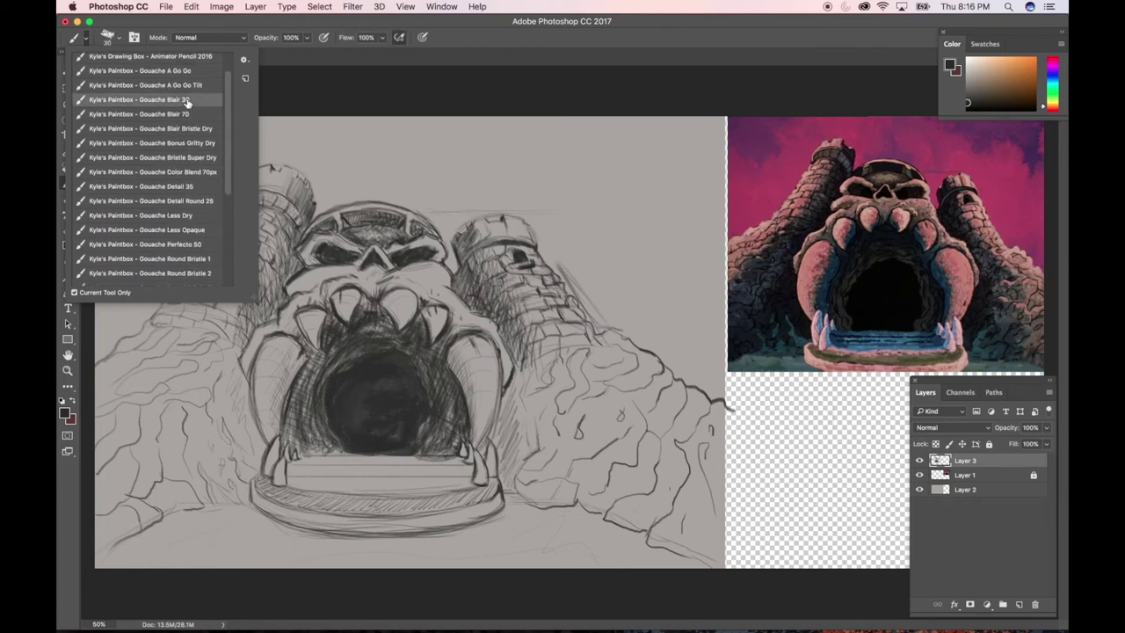
click(343, 396)
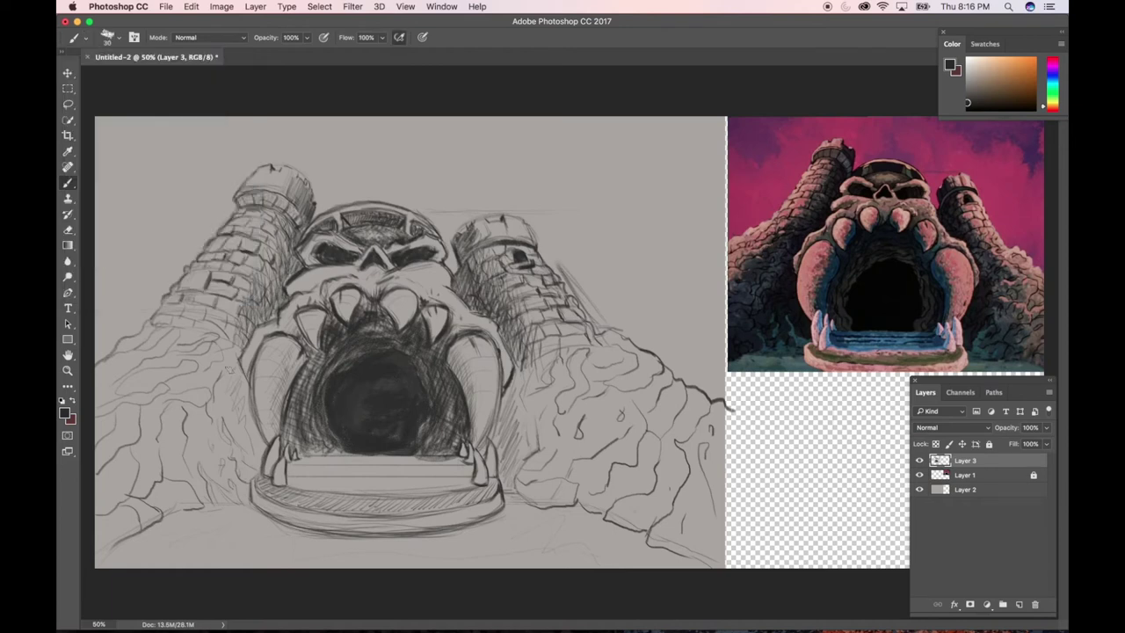
click(65, 411)
click(408, 329)
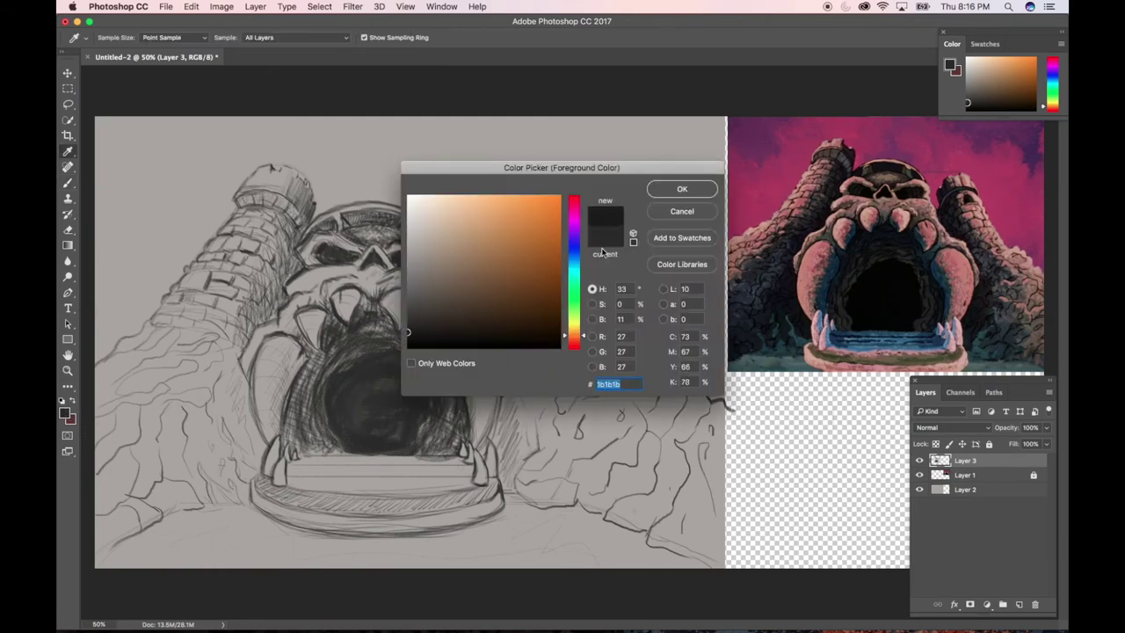
click(682, 189)
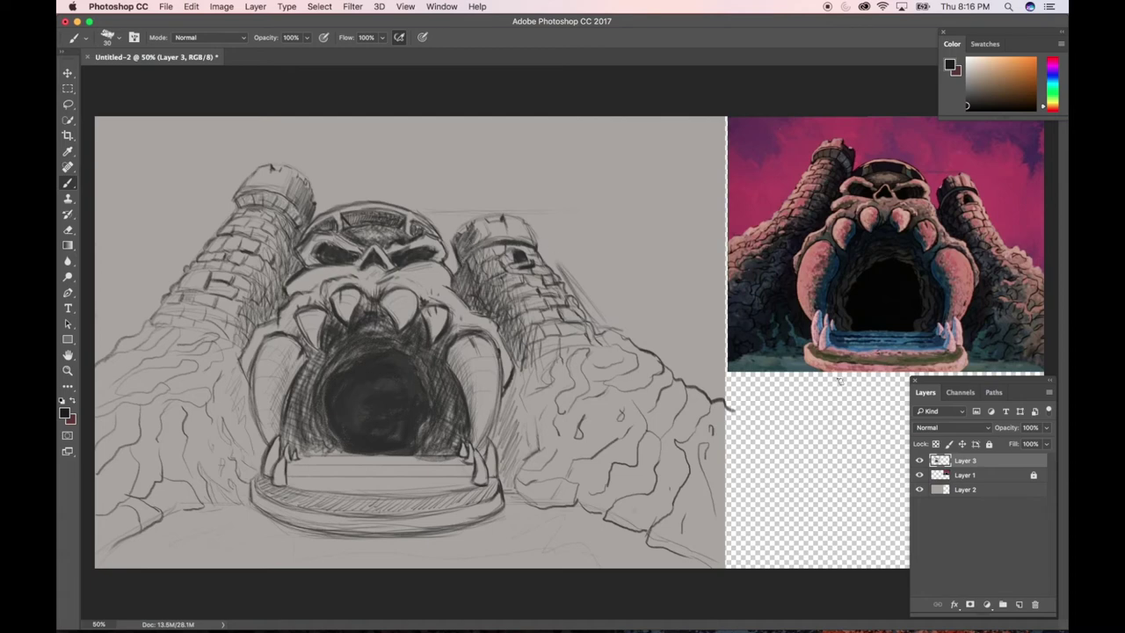
Add a new layer and move the sketch's Layer 3 above it in the layer stack
click(1018, 605)
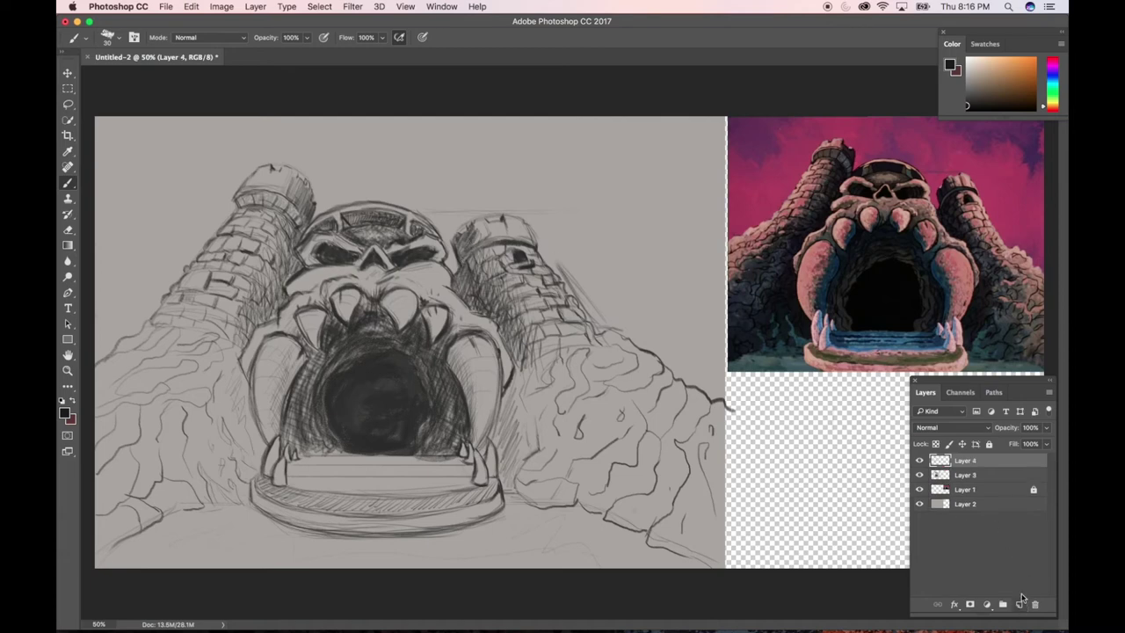
click(962, 475)
drag(969, 466, 966, 458)
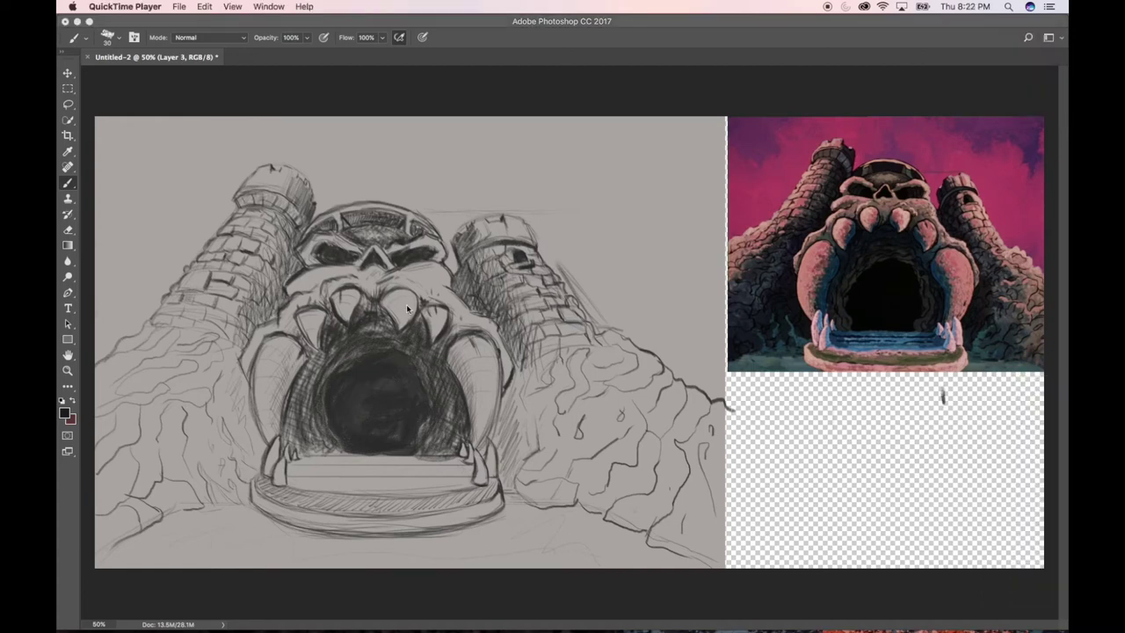
click(71, 183)
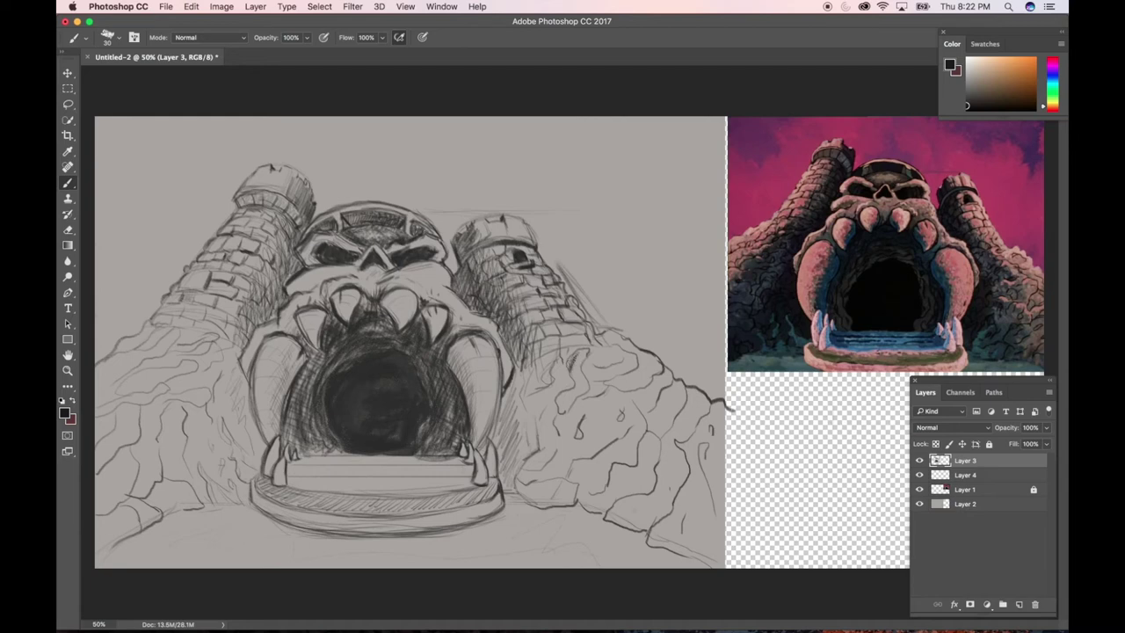
mouse_move(574, 377)
mouse_down()
mouse_move(561, 411)
mouse_move(607, 356)
mouse_up()
key(super+z)
key(super+z)
key(alt+super+z)
key(alt+super+z)
key(alt+super+z)
Switch to the Gouache Blair 70 brush for textured shading
click(107, 38)
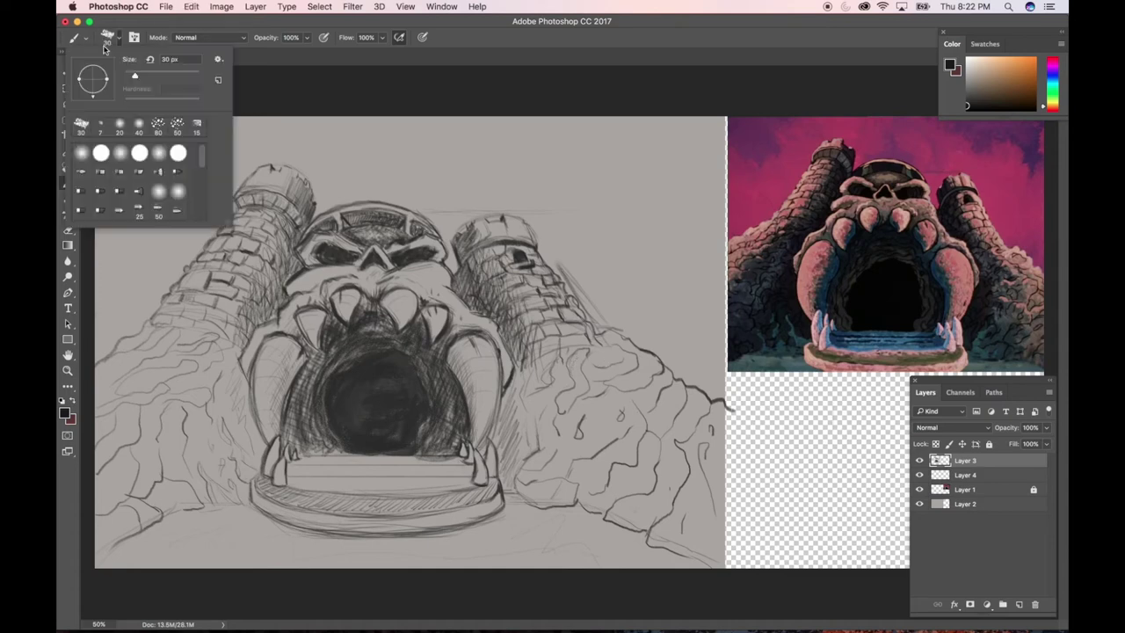
click(107, 38)
click(74, 40)
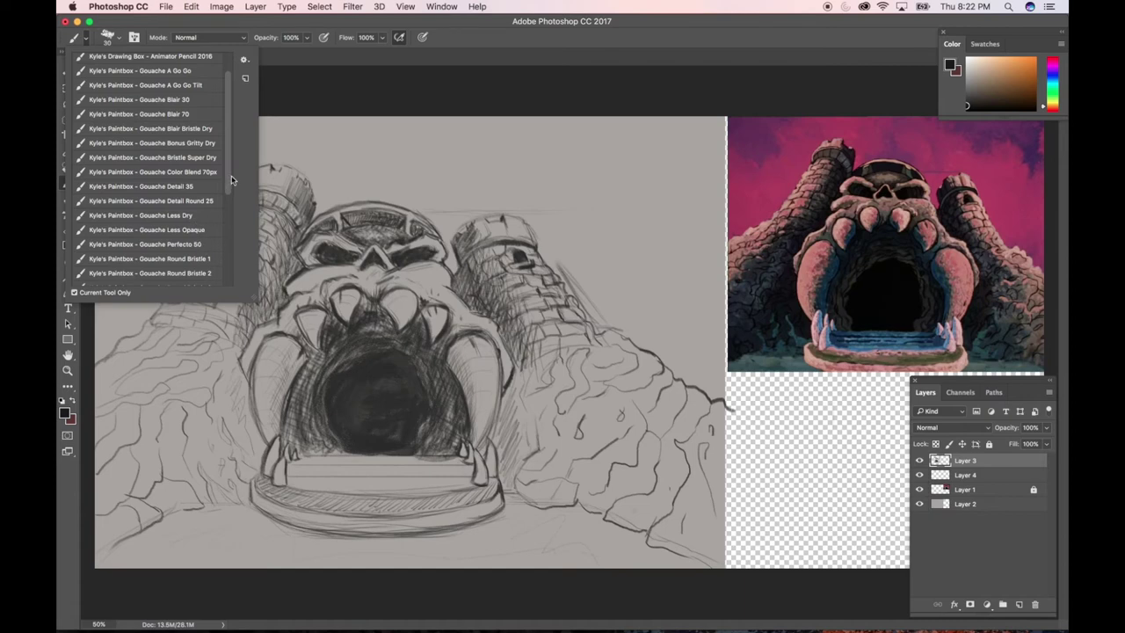
scroll(227, 204, down, 2)
scroll(227, 193, up, 3)
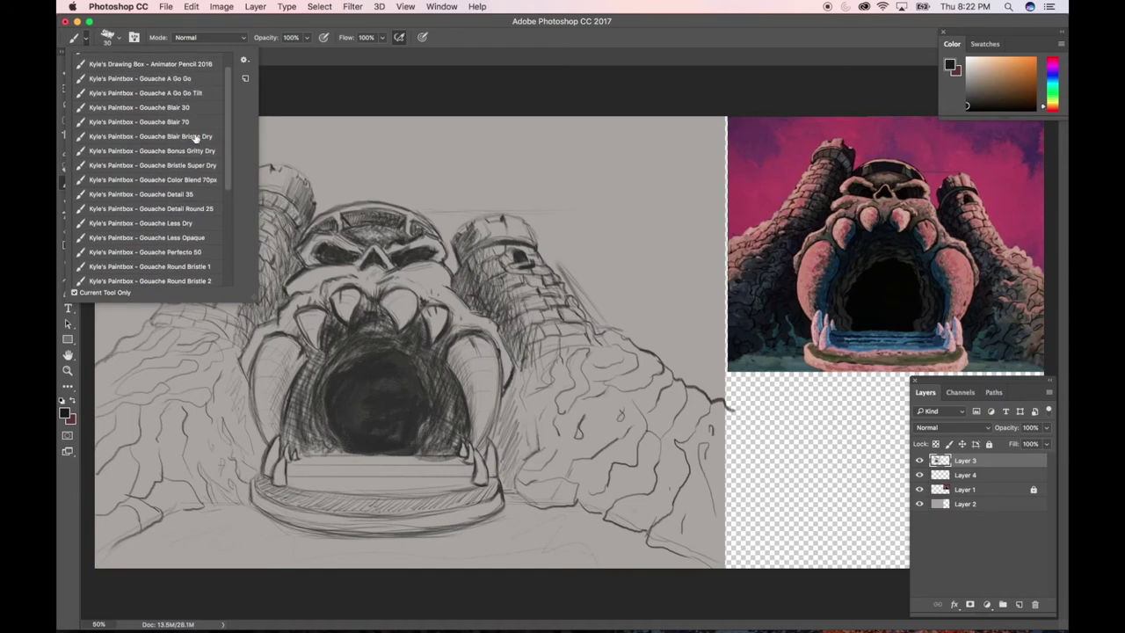
click(189, 123)
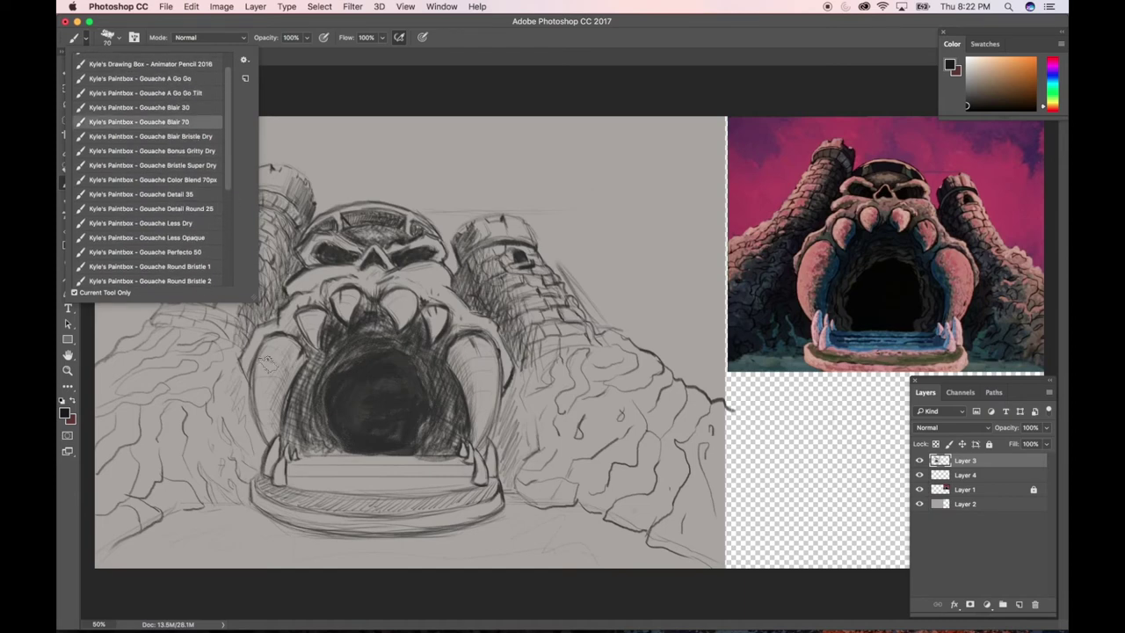
click(522, 355)
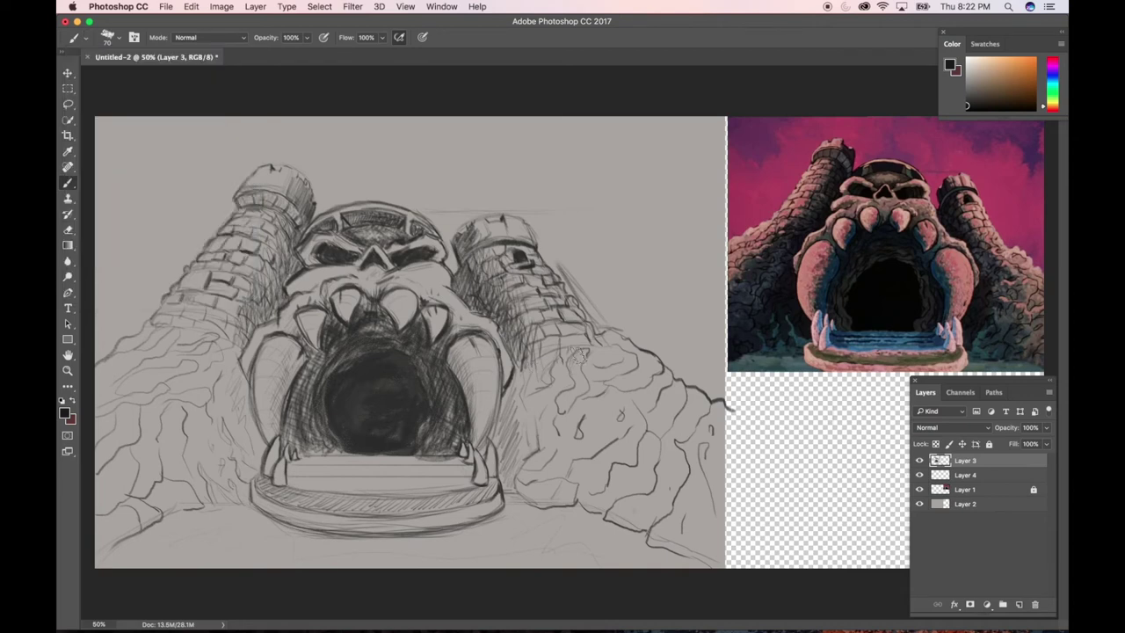
Shade the crevices and undersides of the upper rocks on the right slope with textured strokes
drag(580, 352, 555, 425)
drag(657, 376, 648, 391)
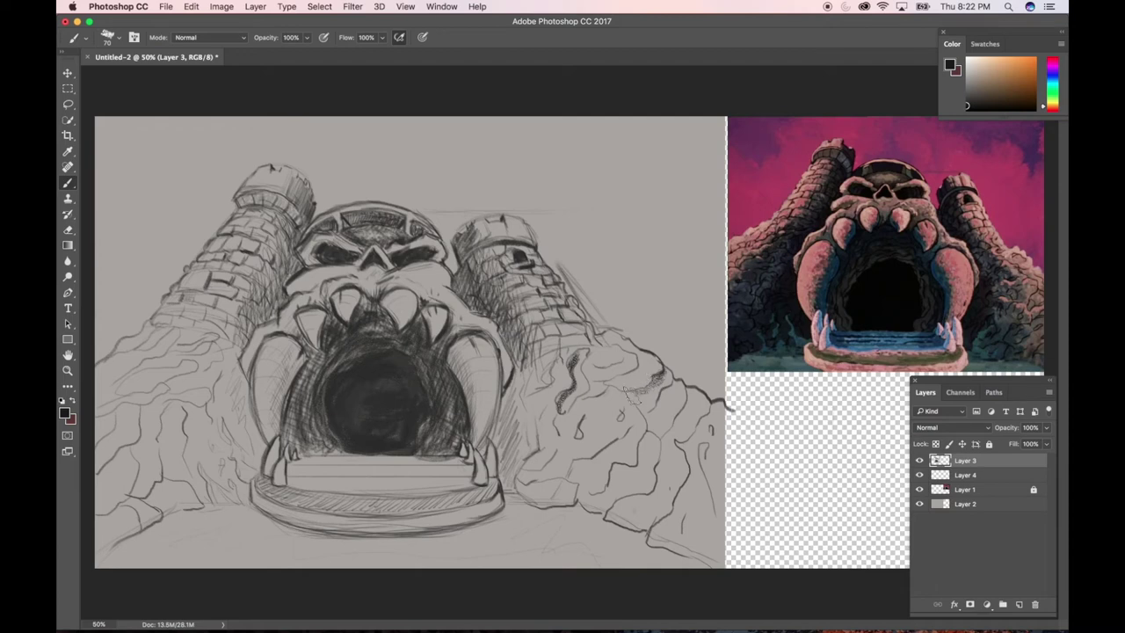
mouse_move(642, 398)
mouse_down()
mouse_move(607, 387)
mouse_move(612, 397)
mouse_up()
mouse_move(665, 398)
mouse_down()
mouse_move(637, 430)
mouse_move(659, 401)
mouse_move(635, 467)
mouse_move(628, 455)
mouse_move(645, 438)
mouse_move(635, 474)
mouse_move(608, 475)
mouse_move(600, 496)
mouse_move(624, 456)
mouse_move(599, 463)
mouse_up()
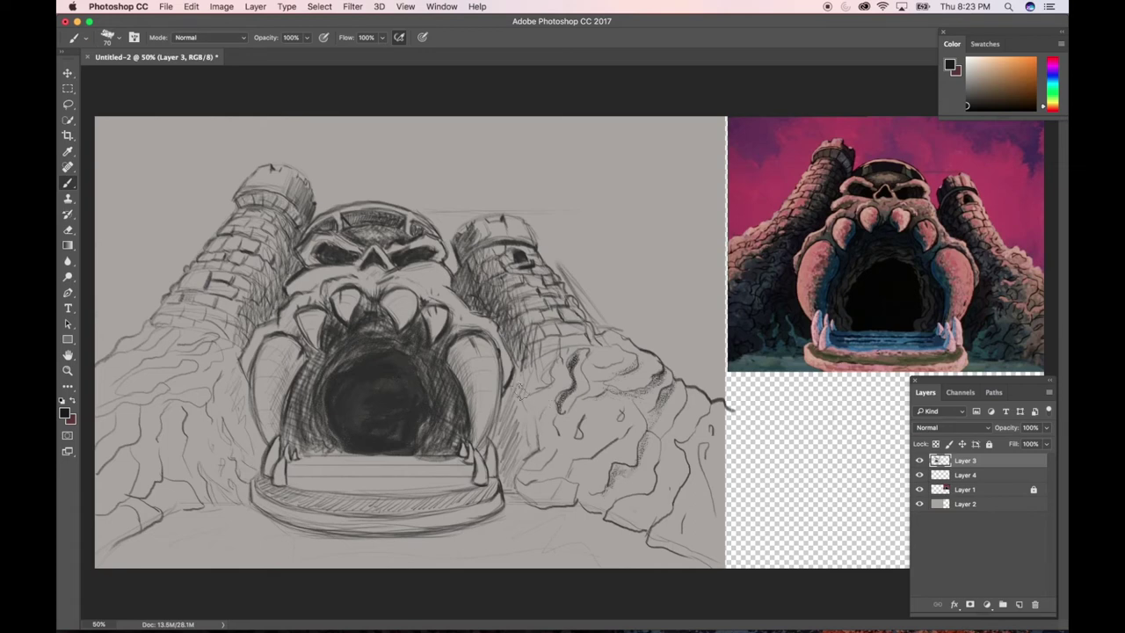
Fill the gap between the right side fang and the rocks with dark shading and darken the right slope's lower edge
mouse_move(515, 376)
mouse_down()
mouse_move(500, 439)
mouse_move(518, 369)
mouse_move(504, 488)
mouse_up()
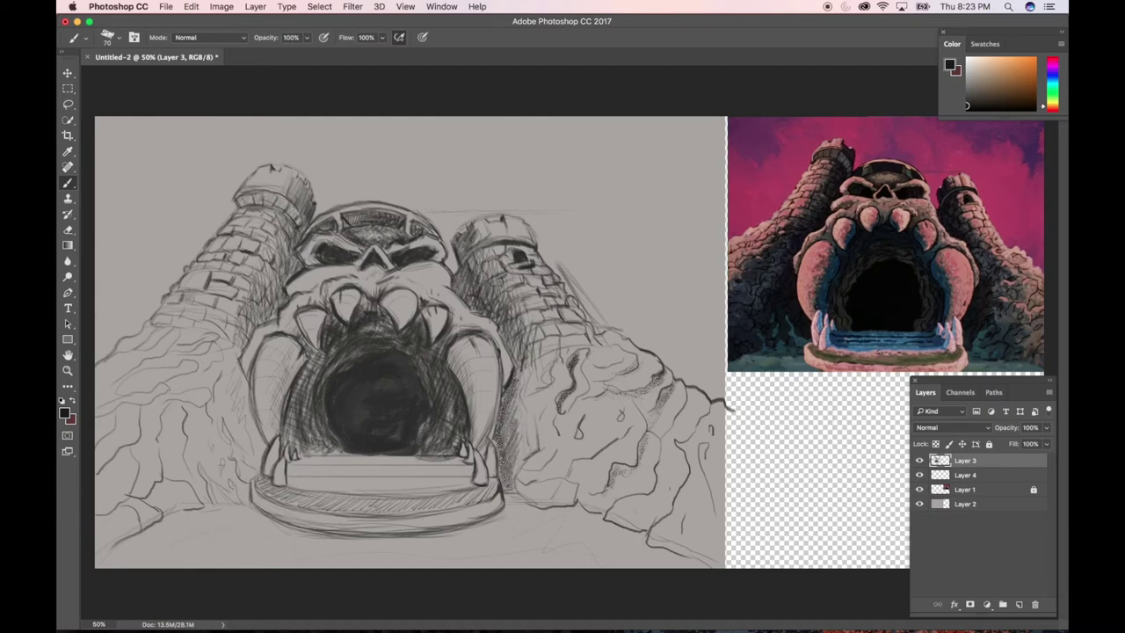
mouse_move(497, 441)
mouse_down()
mouse_move(539, 356)
mouse_move(524, 439)
mouse_move(562, 356)
mouse_move(556, 383)
mouse_move(548, 339)
mouse_move(518, 352)
mouse_move(514, 336)
mouse_up()
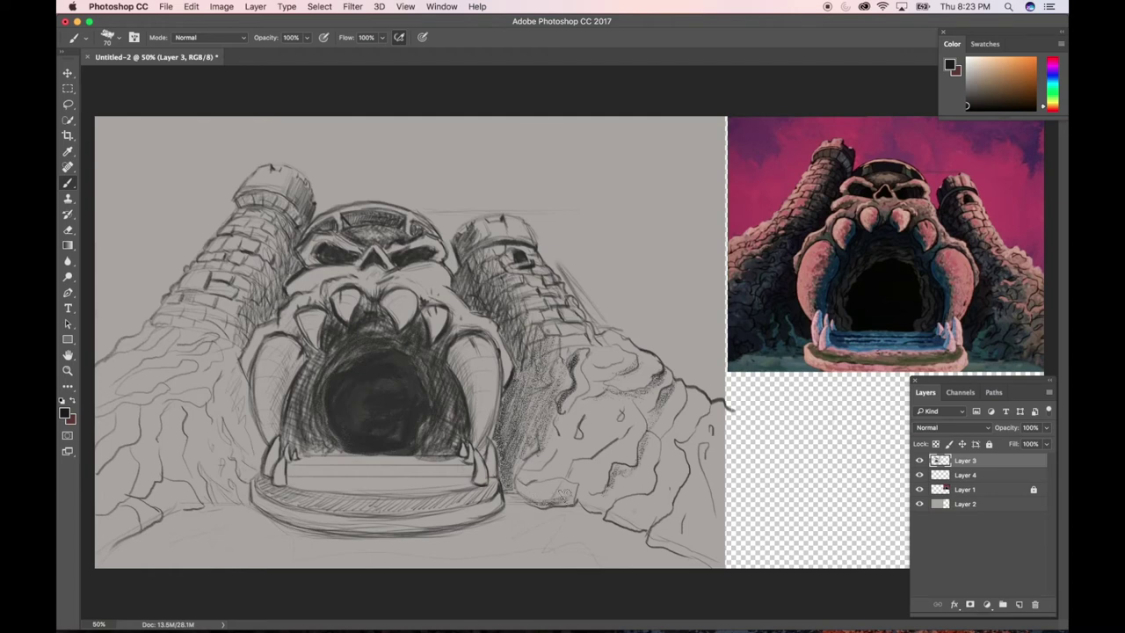
mouse_move(580, 503)
mouse_down()
mouse_move(611, 506)
mouse_move(617, 521)
mouse_move(646, 511)
mouse_move(685, 556)
mouse_move(679, 529)
mouse_up()
mouse_move(532, 376)
mouse_down()
mouse_move(502, 402)
mouse_move(529, 354)
mouse_move(499, 402)
mouse_move(515, 386)
mouse_move(496, 444)
mouse_move(523, 409)
mouse_move(501, 482)
mouse_move(531, 422)
mouse_move(504, 453)
mouse_move(534, 416)
mouse_move(498, 454)
mouse_move(516, 412)
mouse_move(549, 369)
mouse_move(500, 421)
mouse_move(537, 360)
mouse_move(517, 369)
mouse_move(498, 439)
mouse_move(523, 414)
mouse_move(507, 469)
mouse_move(545, 422)
mouse_move(520, 446)
mouse_move(516, 423)
mouse_move(495, 436)
mouse_move(509, 402)
mouse_move(508, 379)
mouse_move(493, 430)
mouse_move(504, 379)
mouse_move(493, 434)
mouse_move(504, 373)
mouse_move(491, 430)
mouse_move(533, 342)
mouse_move(507, 435)
mouse_move(499, 423)
mouse_move(493, 435)
mouse_move(503, 479)
mouse_move(494, 432)
mouse_move(527, 380)
mouse_move(503, 425)
mouse_move(515, 441)
mouse_move(538, 383)
mouse_move(505, 428)
mouse_move(537, 395)
mouse_move(520, 453)
mouse_up()
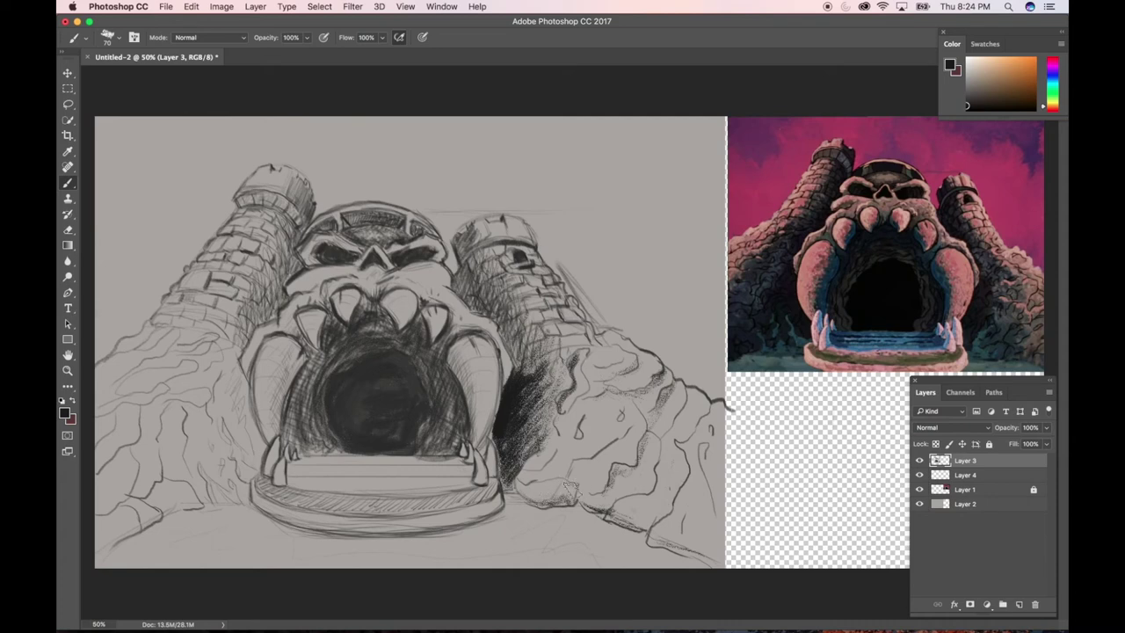
mouse_move(560, 503)
mouse_down()
mouse_move(532, 505)
mouse_move(580, 497)
mouse_up()
Deepen the black centre of the mouth opening, and hide and show Layer 3 to check the sketch
mouse_move(378, 413)
mouse_down()
mouse_move(387, 382)
mouse_move(385, 436)
mouse_move(405, 387)
mouse_move(365, 439)
mouse_move(374, 378)
mouse_move(352, 433)
mouse_move(338, 393)
mouse_move(341, 431)
mouse_move(343, 373)
mouse_up()
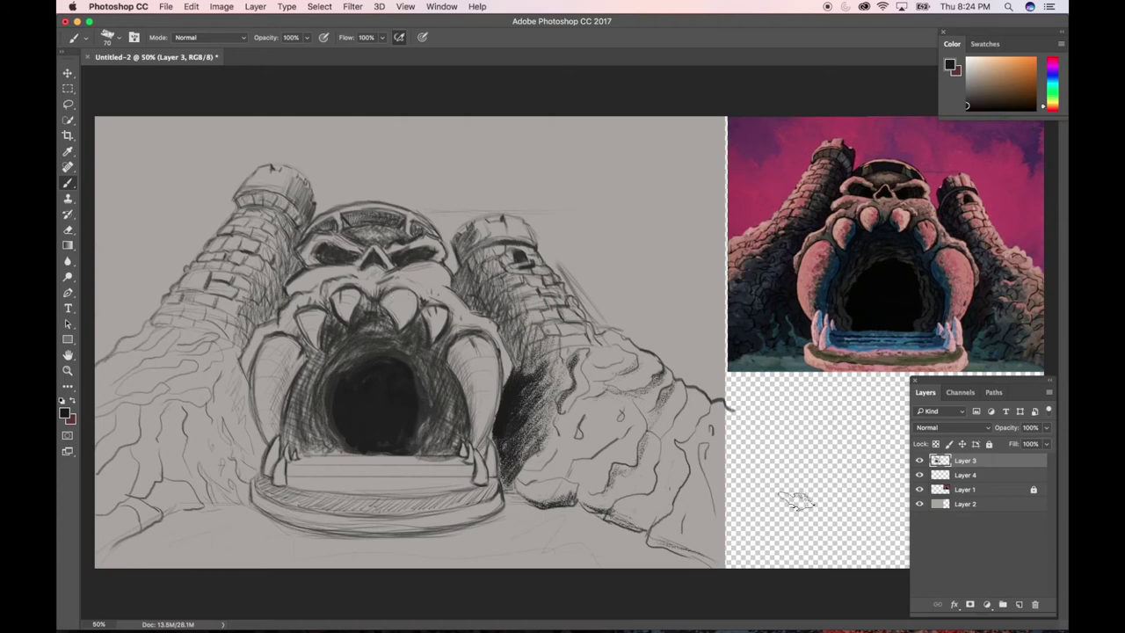
click(919, 461)
click(919, 461)
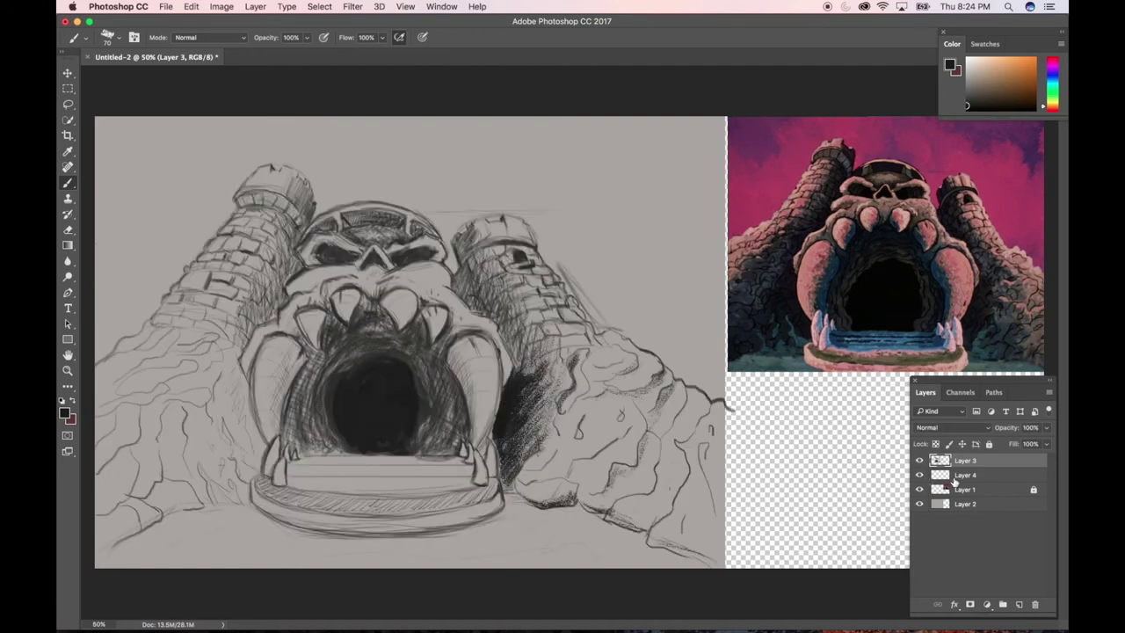
Set Layer 3's blend mode to Multiply and rename Layer 4 as Color
click(959, 427)
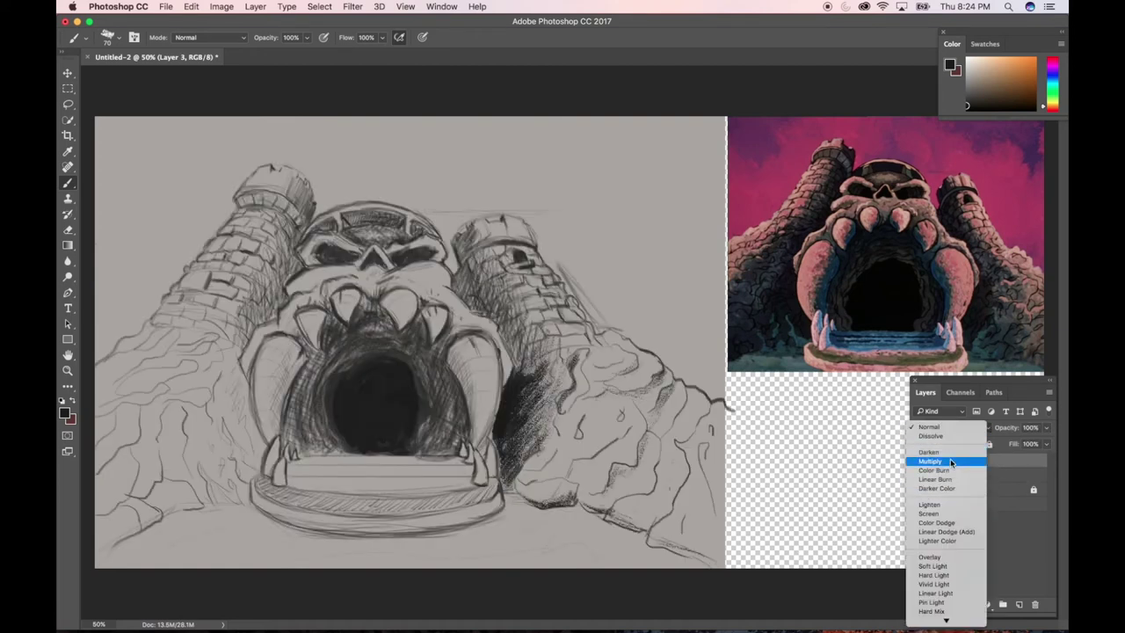
click(955, 460)
click(962, 475)
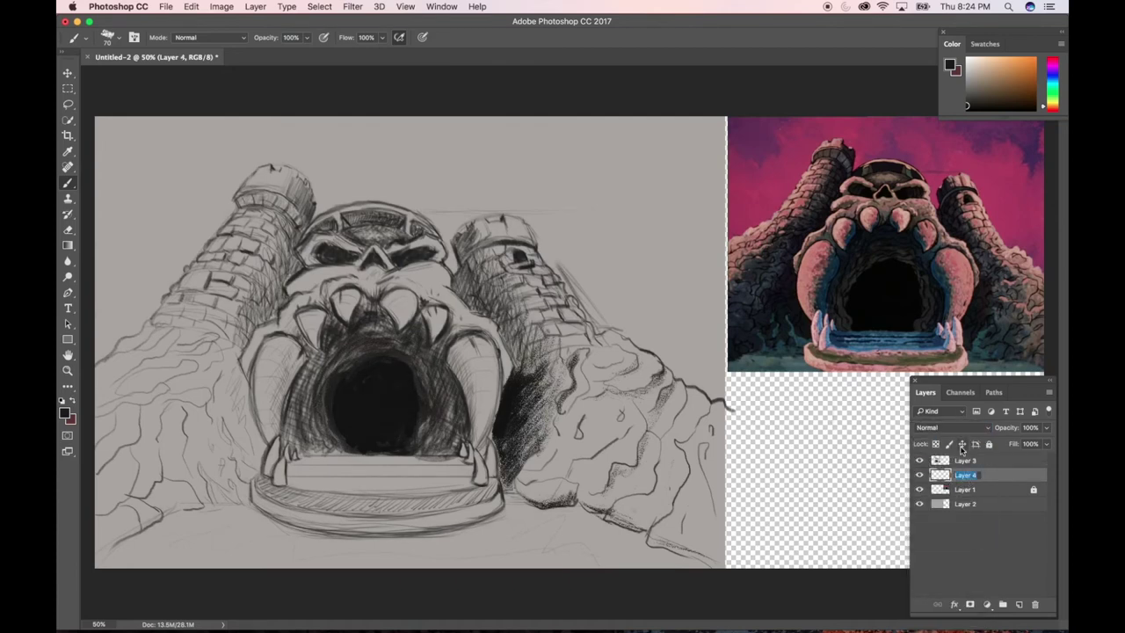
text(Color)
key(Return)
click(981, 461)
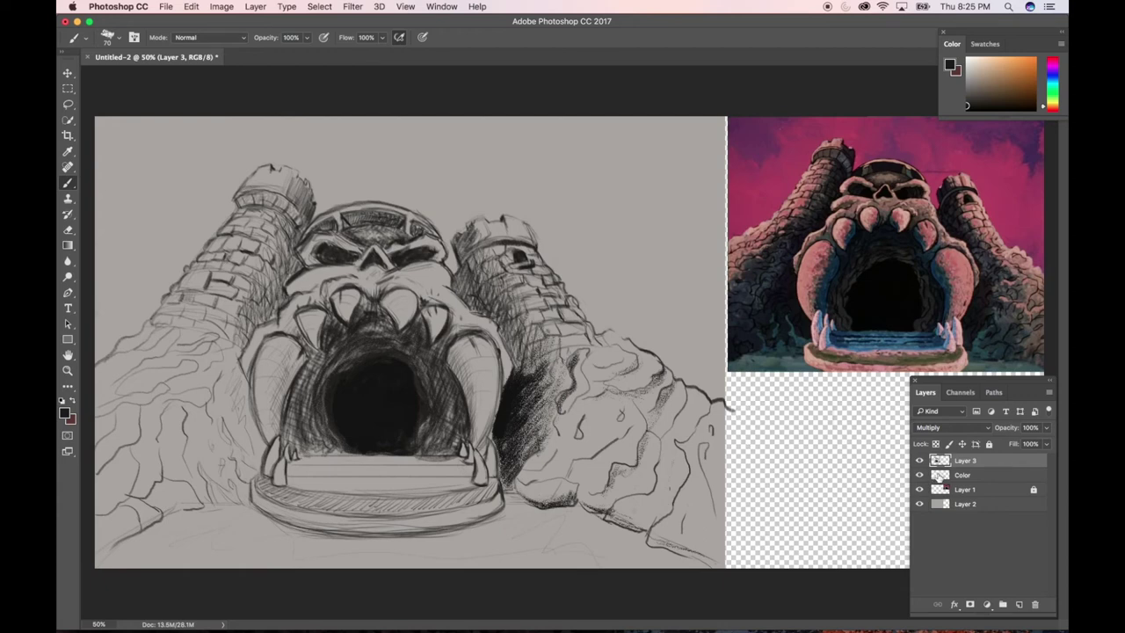
Make the Color layer active and choose the Gouache Blair 70 brush for painting
click(964, 477)
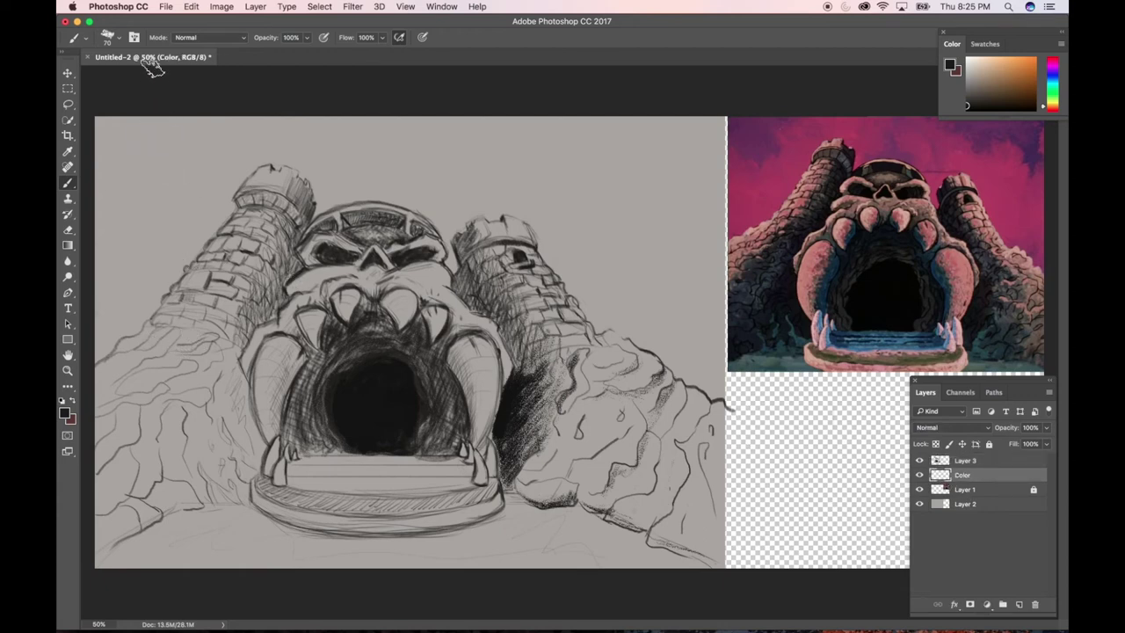
click(106, 37)
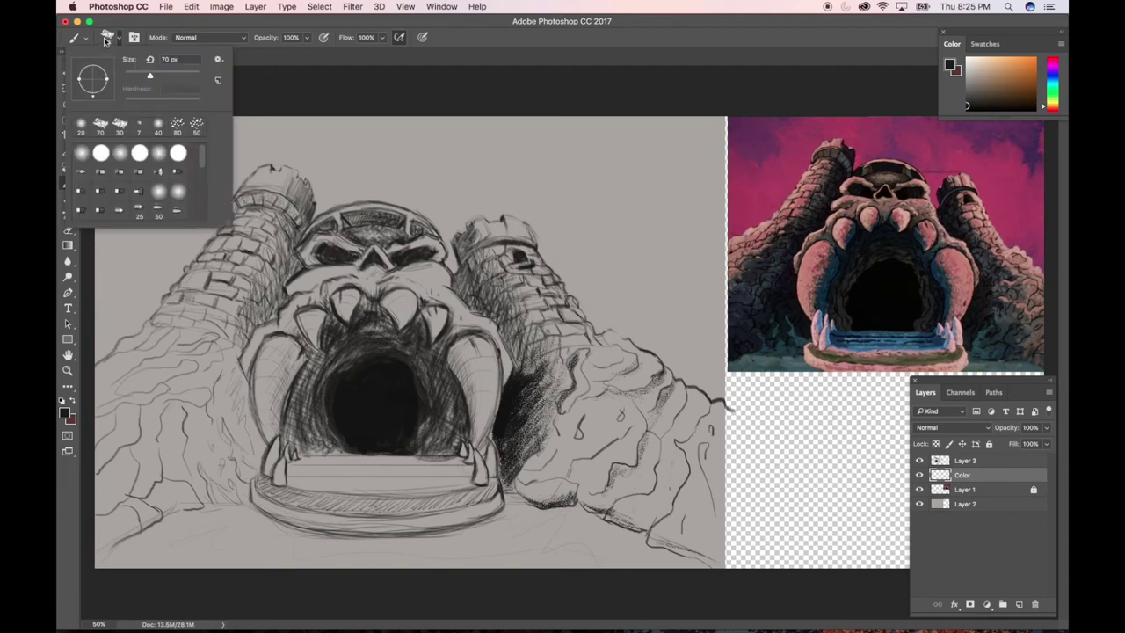
click(106, 37)
click(73, 39)
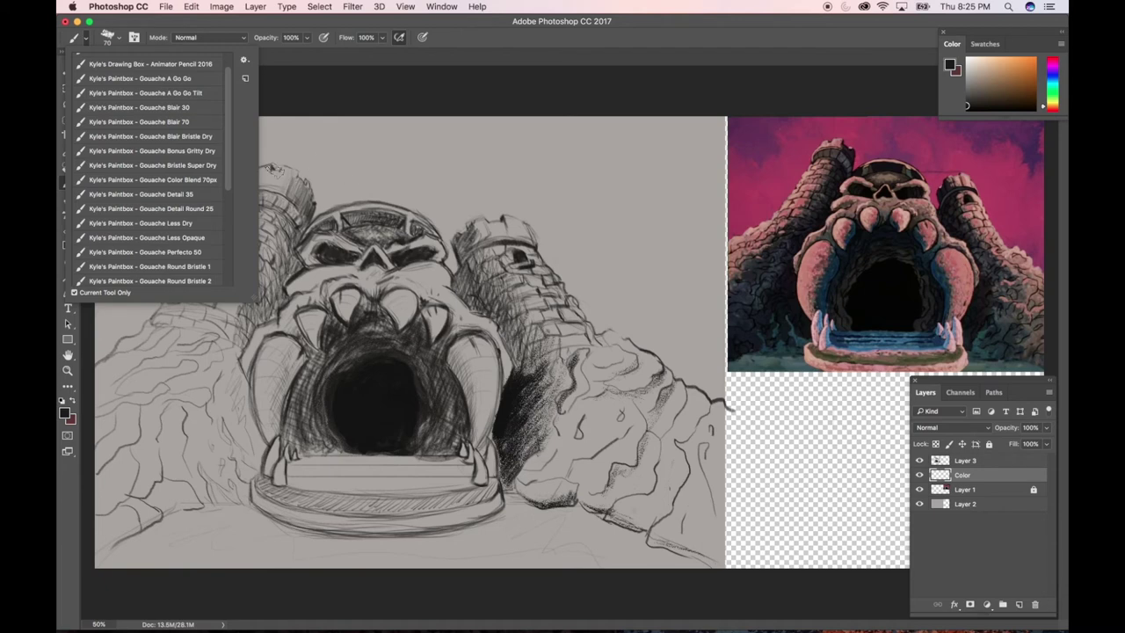
click(273, 150)
click(74, 40)
mouse_move(226, 103)
mouse_down()
mouse_move(223, 125)
mouse_move(223, 107)
mouse_up()
click(192, 103)
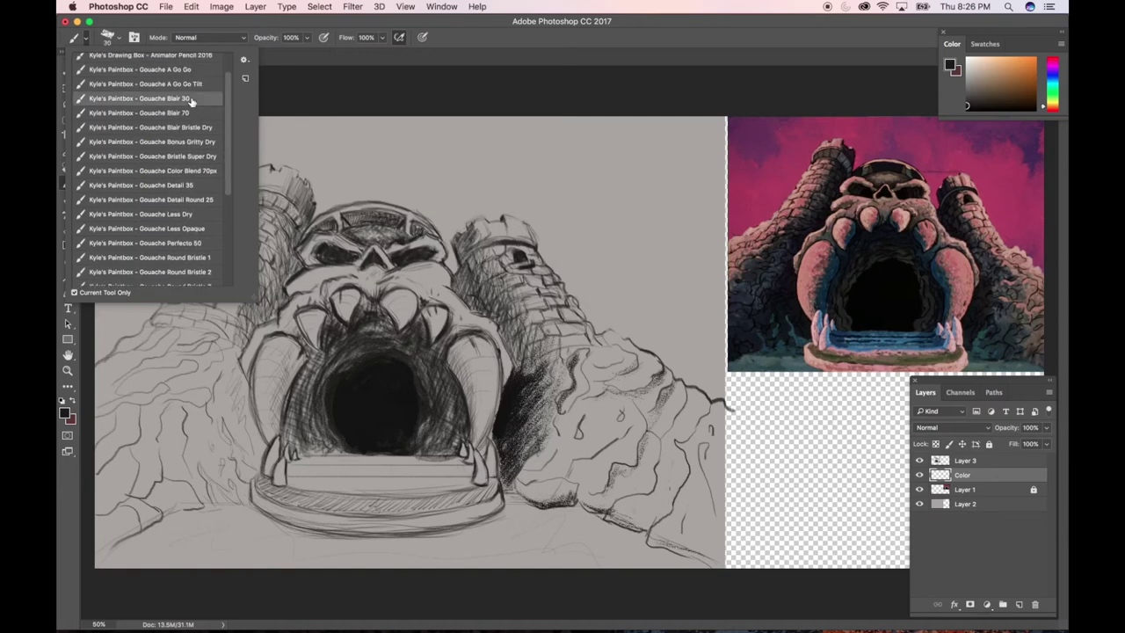
click(176, 112)
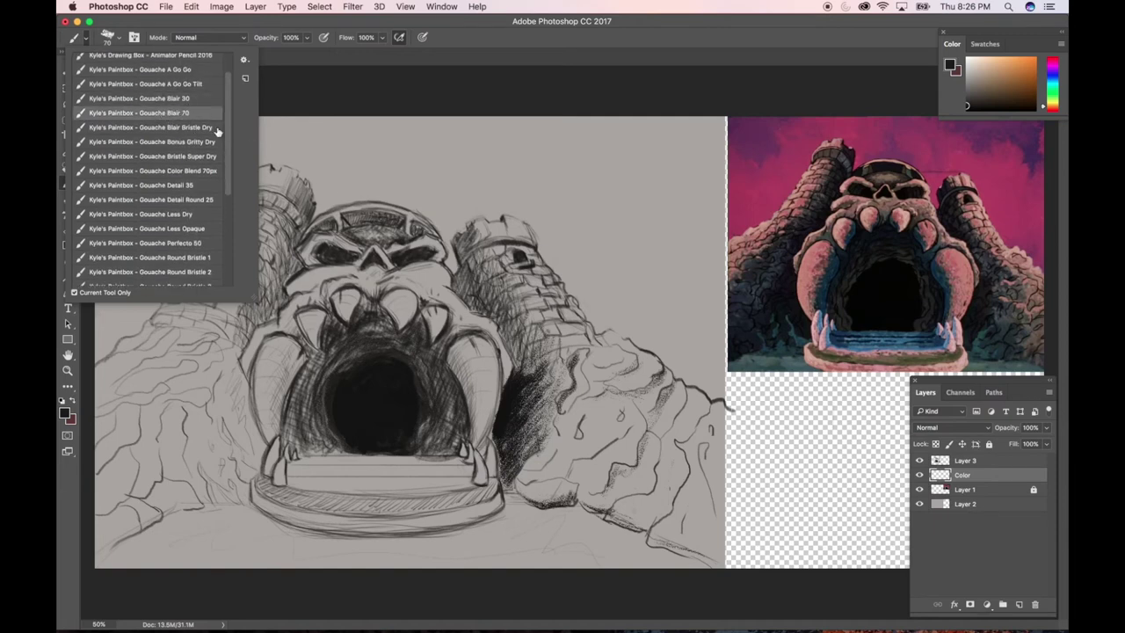
click(454, 55)
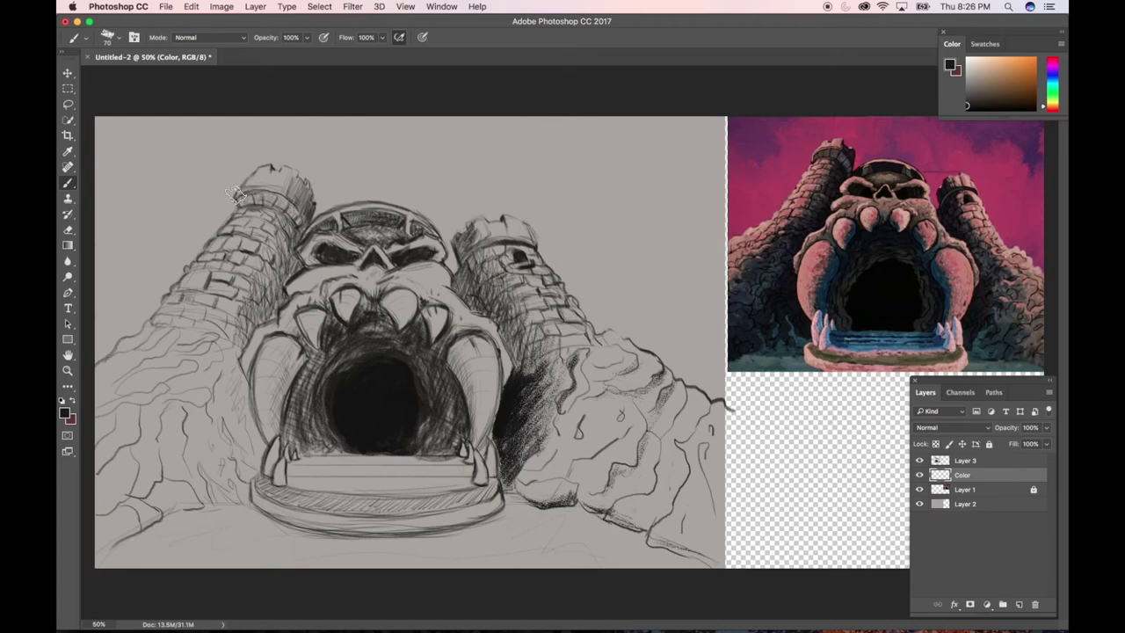
Set the foreground colour to a saturated magenta matching the reference sky and return to the Brush tool
click(65, 412)
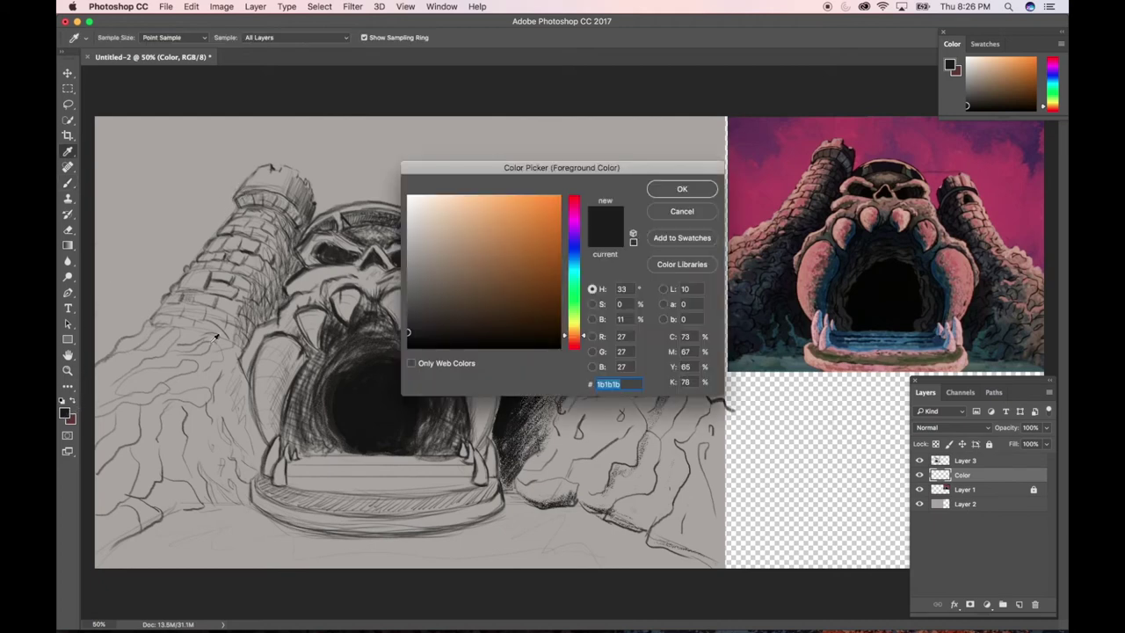
mouse_move(575, 227)
mouse_down()
mouse_move(529, 227)
mouse_move(495, 252)
mouse_move(522, 238)
mouse_move(515, 251)
mouse_up()
click(575, 219)
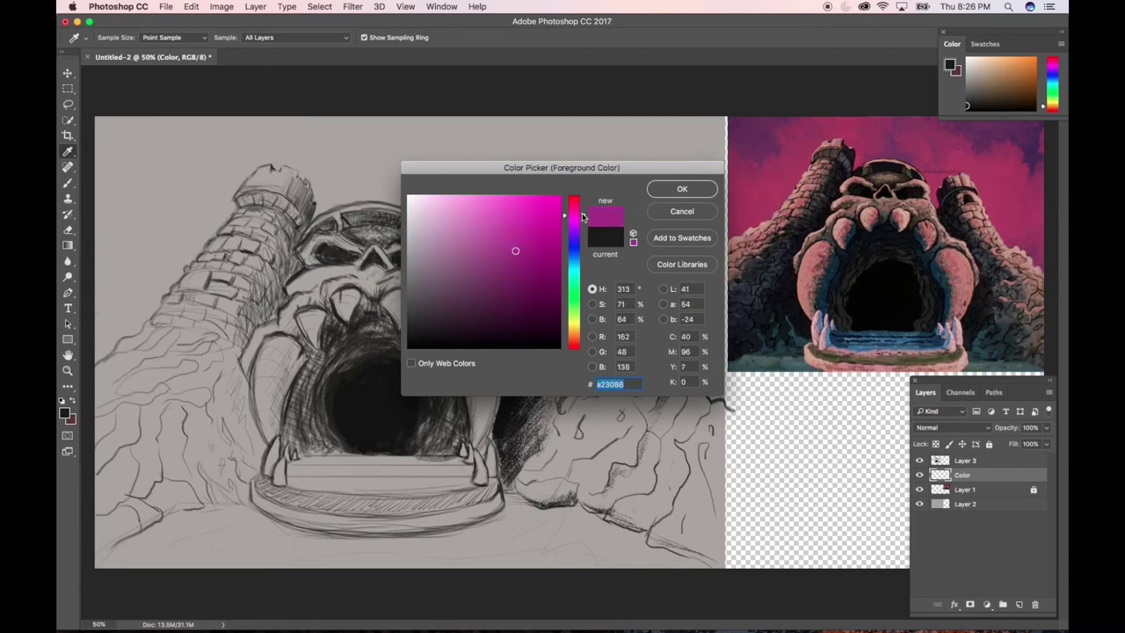
drag(582, 217, 583, 211)
drag(511, 253, 517, 246)
click(676, 190)
key(b)
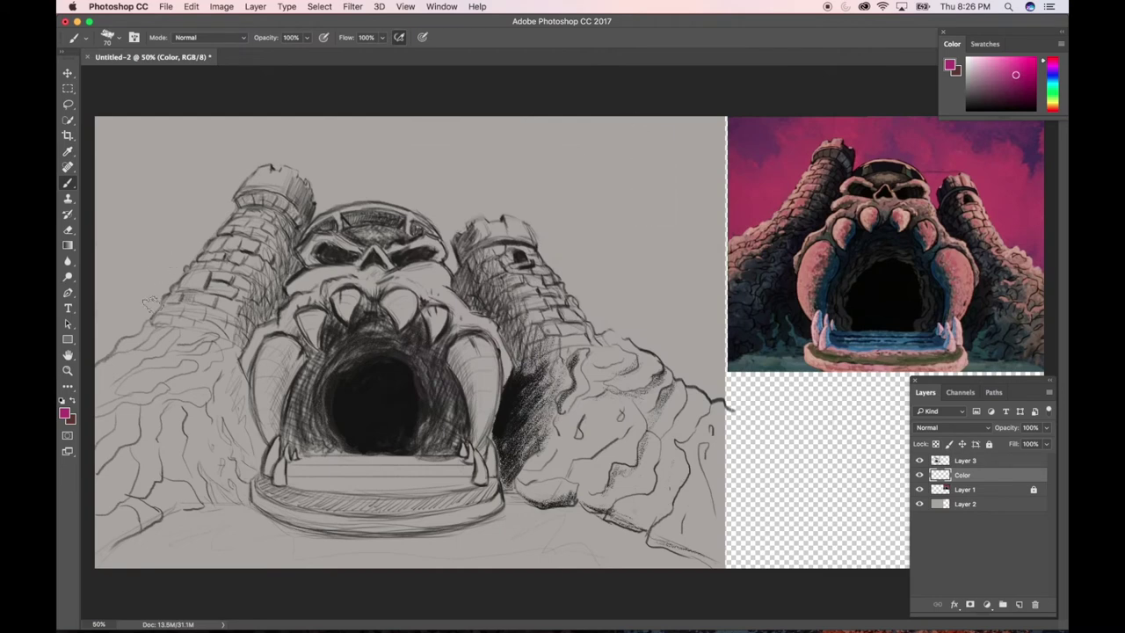
Paint the sky beside and above the left tower magenta, enlarging the brush to 150 px
mouse_move(145, 324)
mouse_down()
mouse_move(85, 365)
mouse_move(172, 293)
mouse_move(106, 323)
mouse_move(92, 337)
mouse_move(195, 255)
mouse_move(180, 251)
mouse_move(101, 307)
mouse_move(92, 321)
mouse_move(211, 224)
mouse_move(145, 255)
mouse_move(106, 298)
mouse_move(209, 244)
mouse_move(84, 323)
mouse_move(214, 216)
mouse_move(85, 286)
mouse_move(215, 192)
mouse_move(104, 276)
mouse_up()
key(bracketright)
key(bracketright)
key(bracketright)
key(bracketright)
key(bracketright)
key(o)
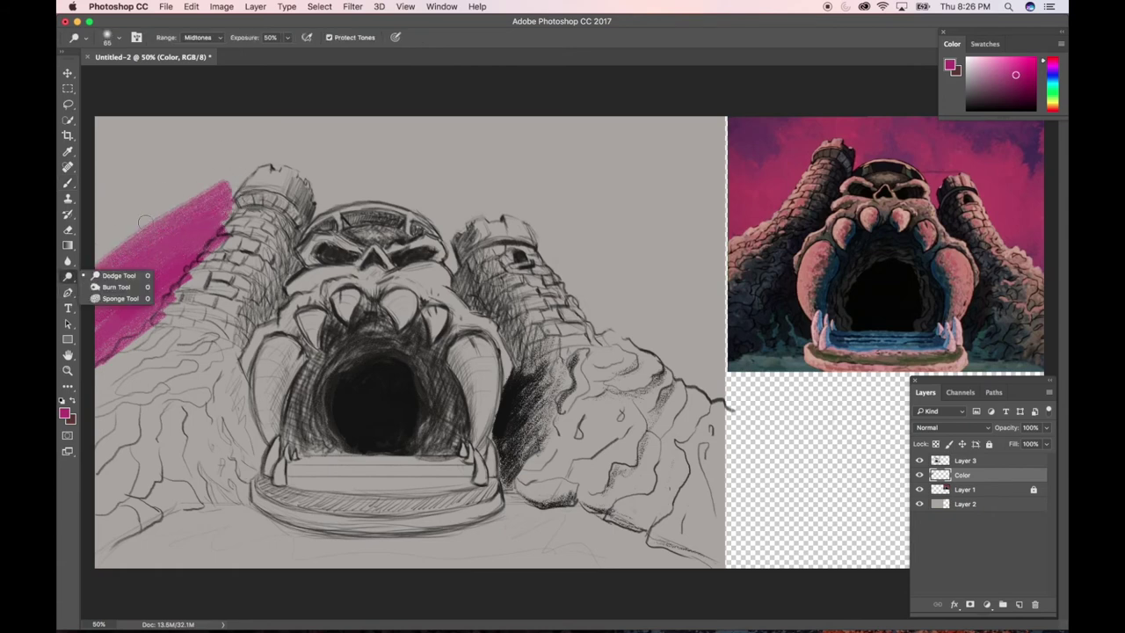
click(144, 222)
click(67, 182)
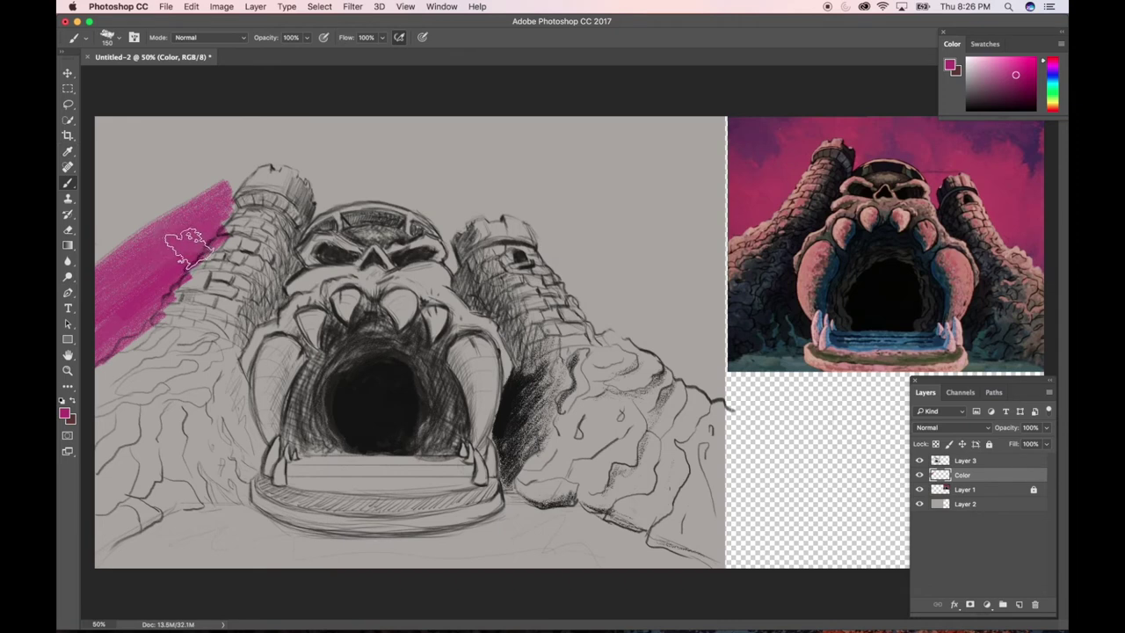
mouse_move(113, 235)
mouse_down()
mouse_move(222, 165)
mouse_move(86, 249)
mouse_move(84, 234)
mouse_move(281, 150)
mouse_move(185, 238)
mouse_up()
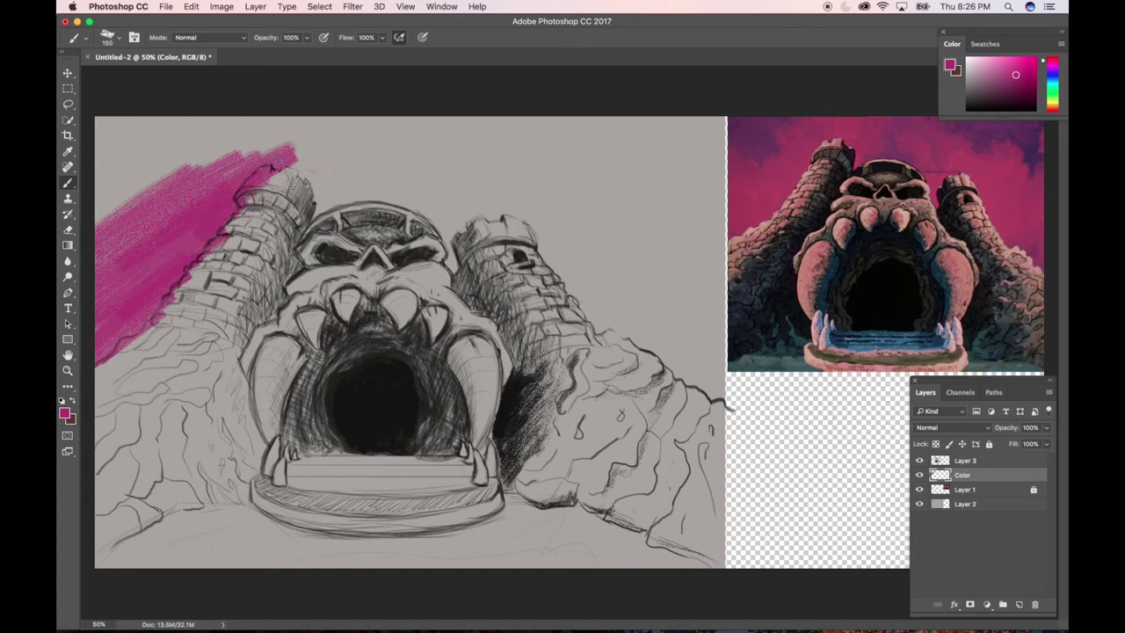
Extend the magenta sky behind the skull and right tower and along the right slope, broadening it into a band across the canvas
mouse_move(286, 171)
mouse_down()
mouse_move(325, 160)
mouse_move(320, 184)
mouse_move(343, 182)
mouse_move(325, 209)
mouse_up()
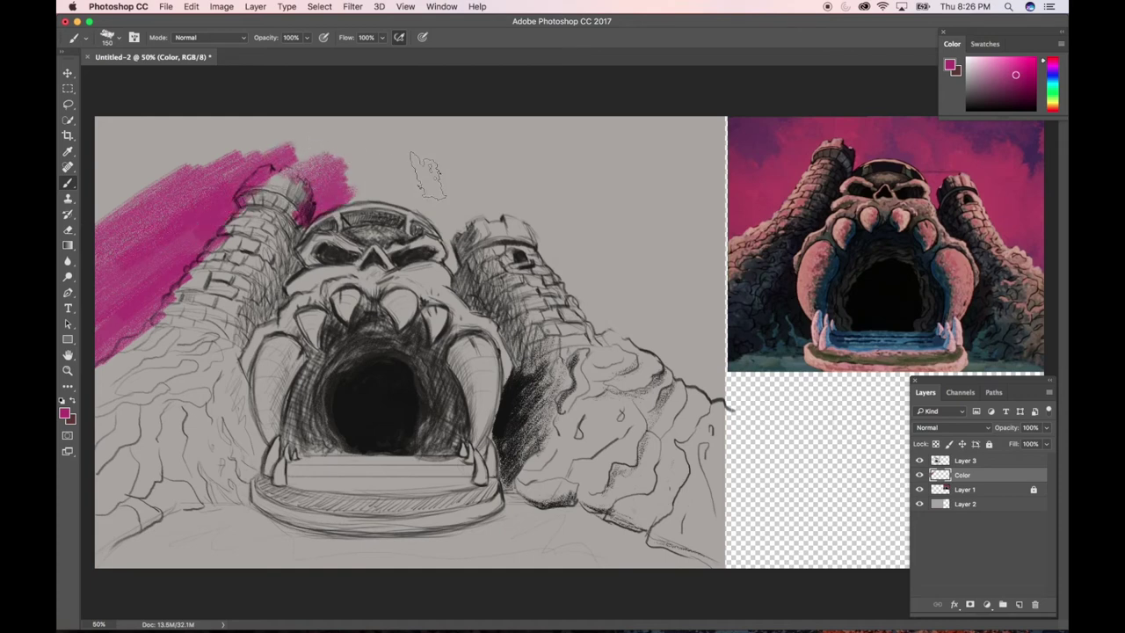
mouse_move(382, 176)
mouse_down()
mouse_move(378, 200)
mouse_move(435, 188)
mouse_move(437, 267)
mouse_move(470, 274)
mouse_up()
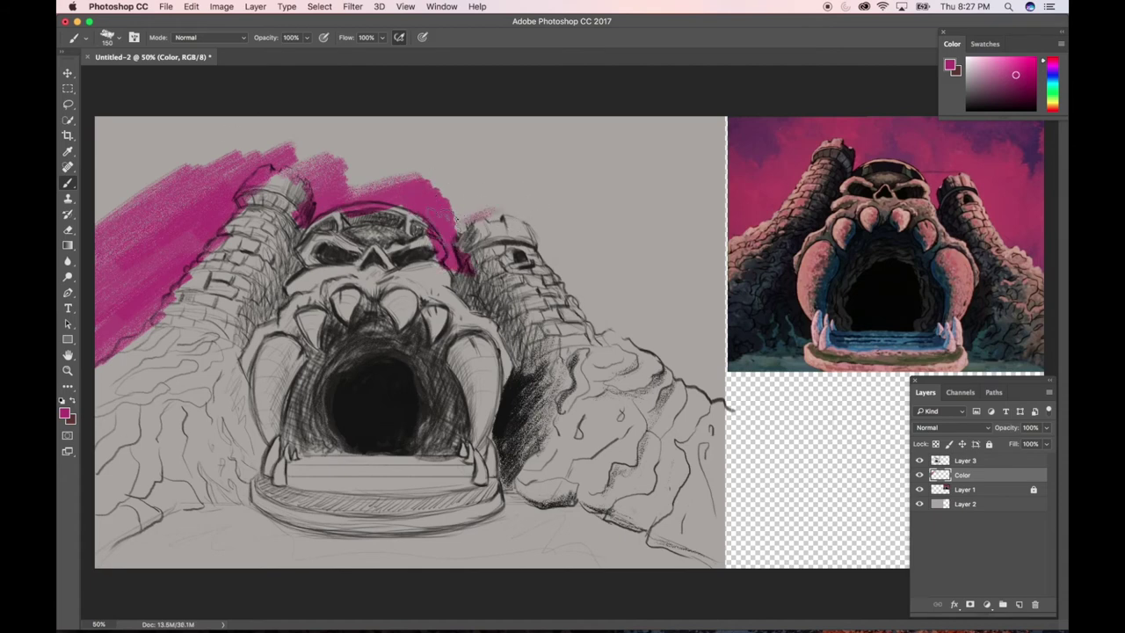
mouse_move(456, 218)
mouse_down()
mouse_move(495, 211)
mouse_move(447, 189)
mouse_move(514, 188)
mouse_move(482, 207)
mouse_move(500, 217)
mouse_move(535, 211)
mouse_move(565, 283)
mouse_move(590, 295)
mouse_move(566, 273)
mouse_move(550, 285)
mouse_move(665, 285)
mouse_move(638, 290)
mouse_move(649, 299)
mouse_move(605, 332)
mouse_move(684, 309)
mouse_move(677, 327)
mouse_move(619, 339)
mouse_move(684, 344)
mouse_move(730, 385)
mouse_up()
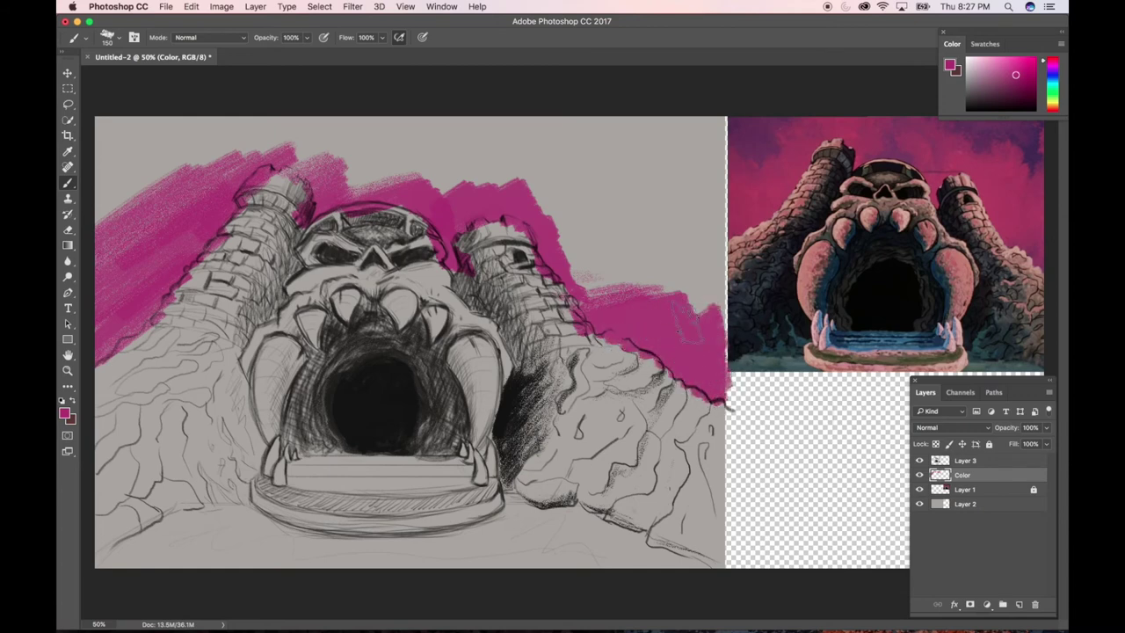
mouse_move(703, 308)
mouse_down()
mouse_move(710, 262)
mouse_move(596, 283)
mouse_move(713, 243)
mouse_up()
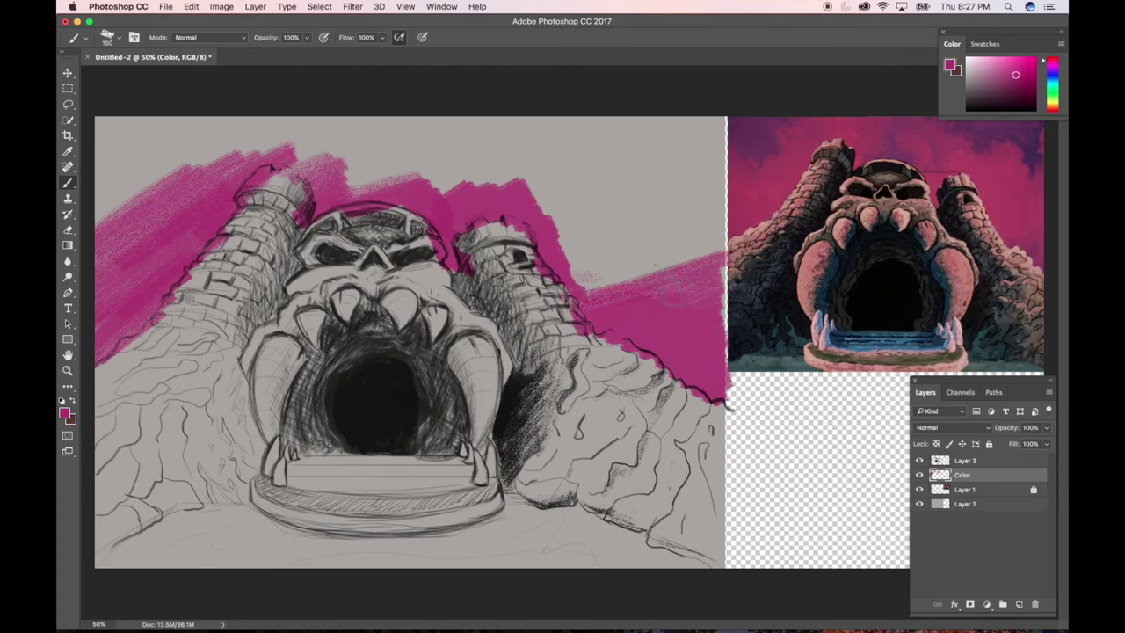
mouse_move(671, 287)
mouse_down()
mouse_move(683, 235)
mouse_move(599, 255)
mouse_move(663, 224)
mouse_move(652, 215)
mouse_move(540, 233)
mouse_move(558, 224)
mouse_move(534, 211)
mouse_move(500, 218)
mouse_move(492, 193)
mouse_move(465, 193)
mouse_move(406, 148)
mouse_move(119, 176)
mouse_up()
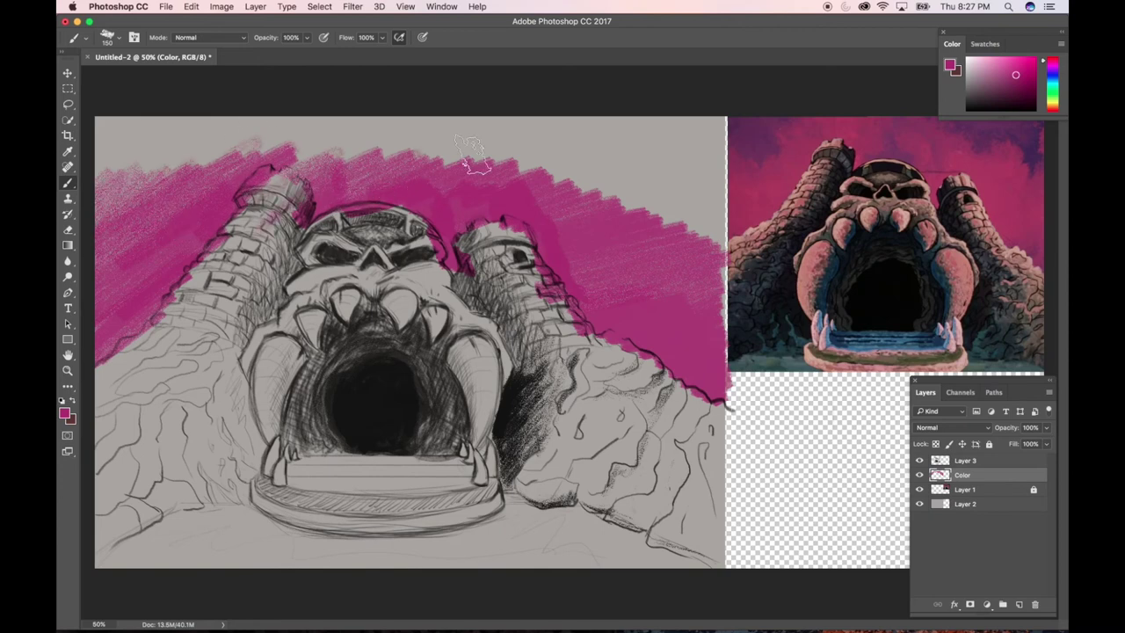
mouse_move(516, 176)
mouse_down()
mouse_move(559, 180)
mouse_move(550, 209)
mouse_move(587, 224)
mouse_move(685, 197)
mouse_move(696, 215)
mouse_move(666, 275)
mouse_move(671, 306)
mouse_move(715, 292)
mouse_move(719, 321)
mouse_move(733, 256)
mouse_move(721, 235)
mouse_move(710, 391)
mouse_up()
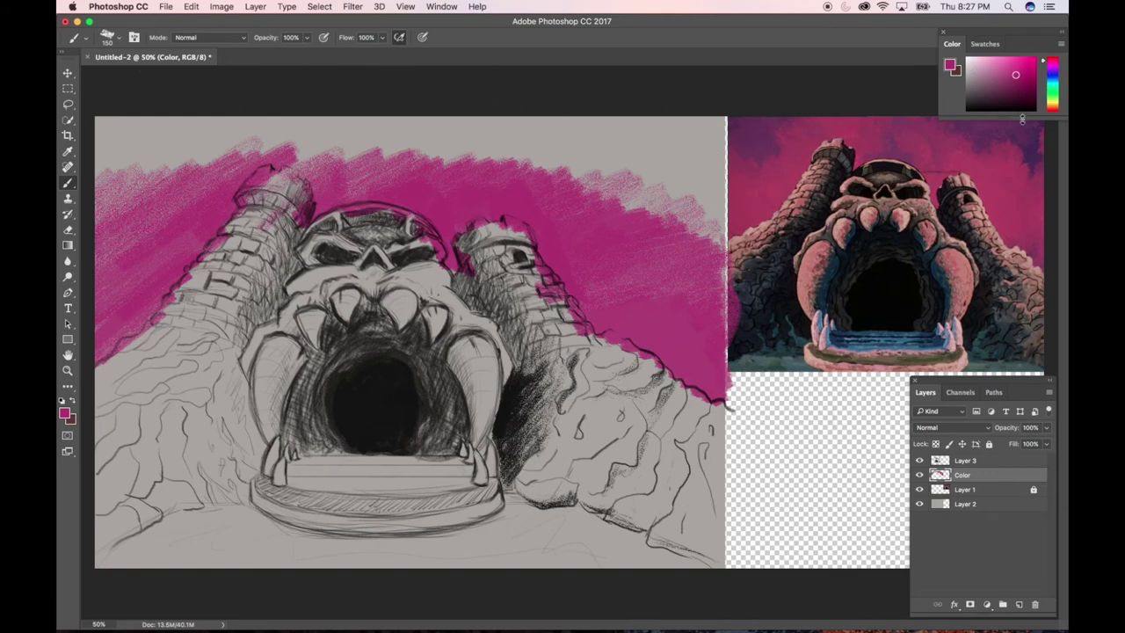
Enlarge the Color panel and place it below the reference image, beside the Layers panel
drag(1022, 118, 1033, 246)
drag(985, 38, 776, 379)
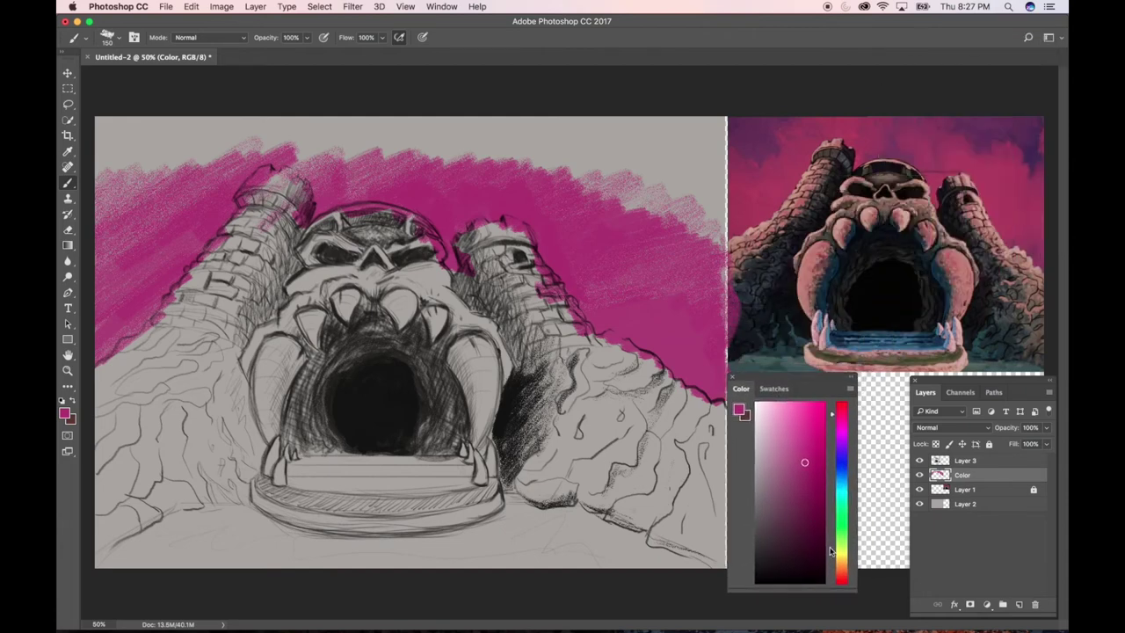
Enlarge the colour picker and paint dark purple across the upper sky, down into the magenta beside the right tower
drag(854, 589, 886, 629)
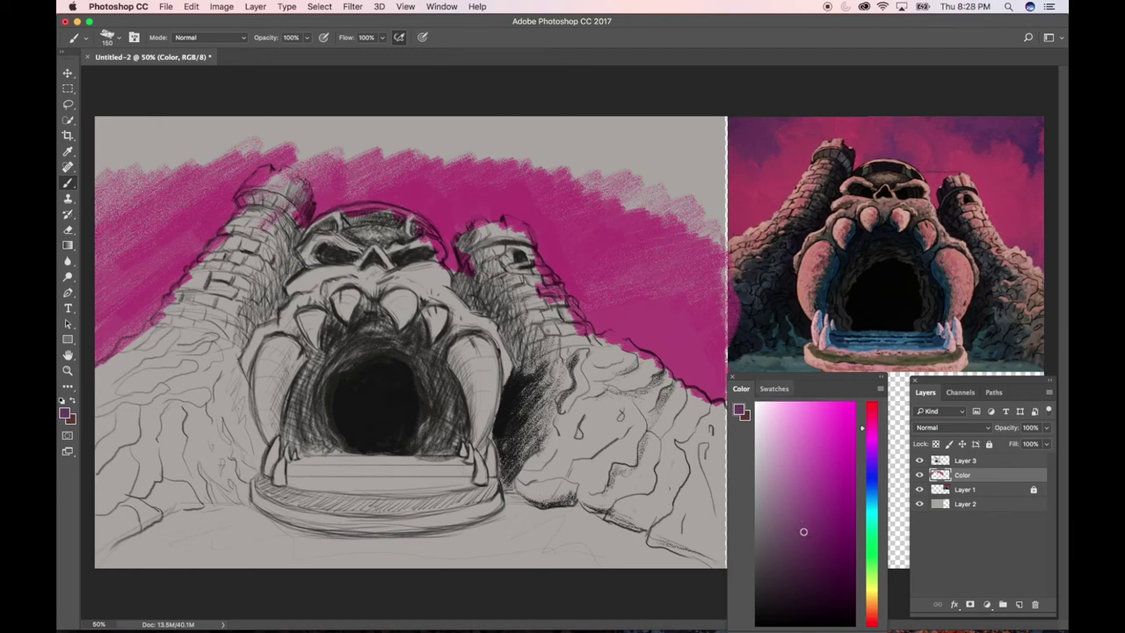
mouse_move(655, 155)
mouse_down()
mouse_move(149, 107)
mouse_move(685, 112)
mouse_move(703, 159)
mouse_move(563, 149)
mouse_move(721, 171)
mouse_move(615, 148)
mouse_move(589, 189)
mouse_move(710, 220)
mouse_move(734, 172)
mouse_move(413, 155)
mouse_move(392, 136)
mouse_move(214, 118)
mouse_move(537, 150)
mouse_move(221, 131)
mouse_move(408, 136)
mouse_move(465, 150)
mouse_move(75, 150)
mouse_move(113, 126)
mouse_move(231, 149)
mouse_move(492, 155)
mouse_up()
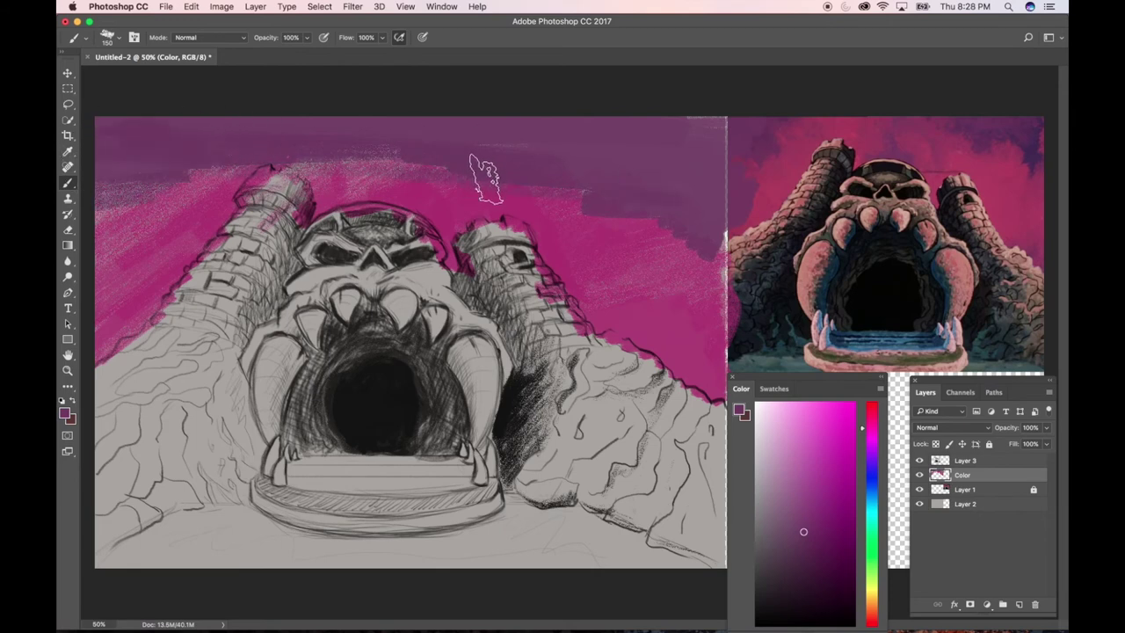
mouse_move(646, 253)
mouse_down()
mouse_move(718, 291)
mouse_move(716, 323)
mouse_move(793, 326)
mouse_up()
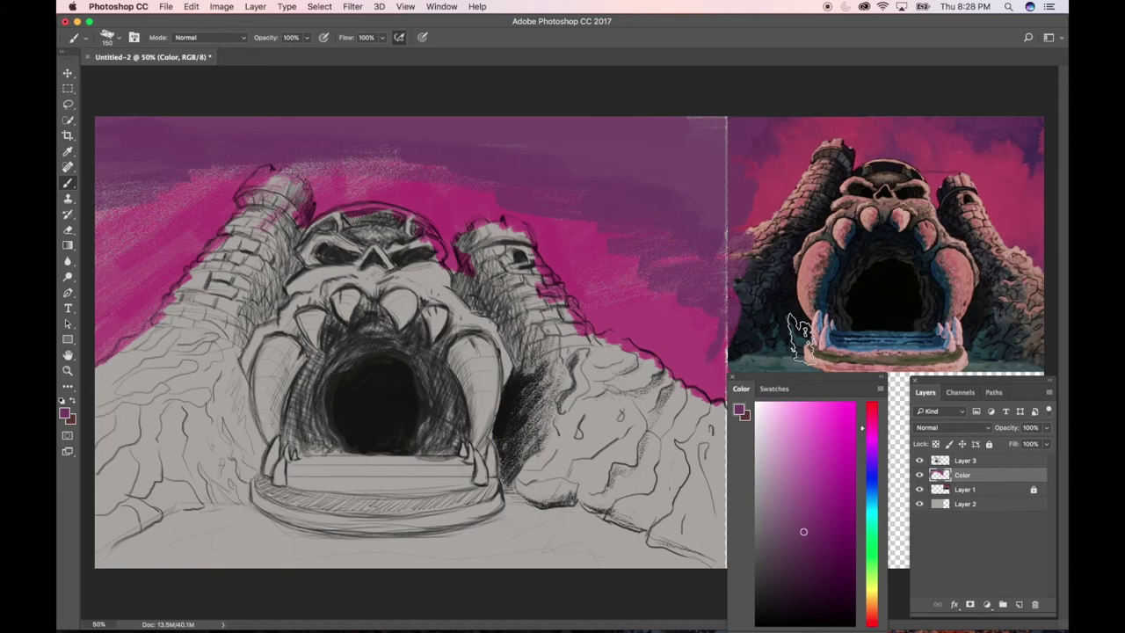
Blend the purple and magenta in the sky beside the left tower using the Mixer Brush with a textured 70 px tip
drag(71, 182, 103, 217)
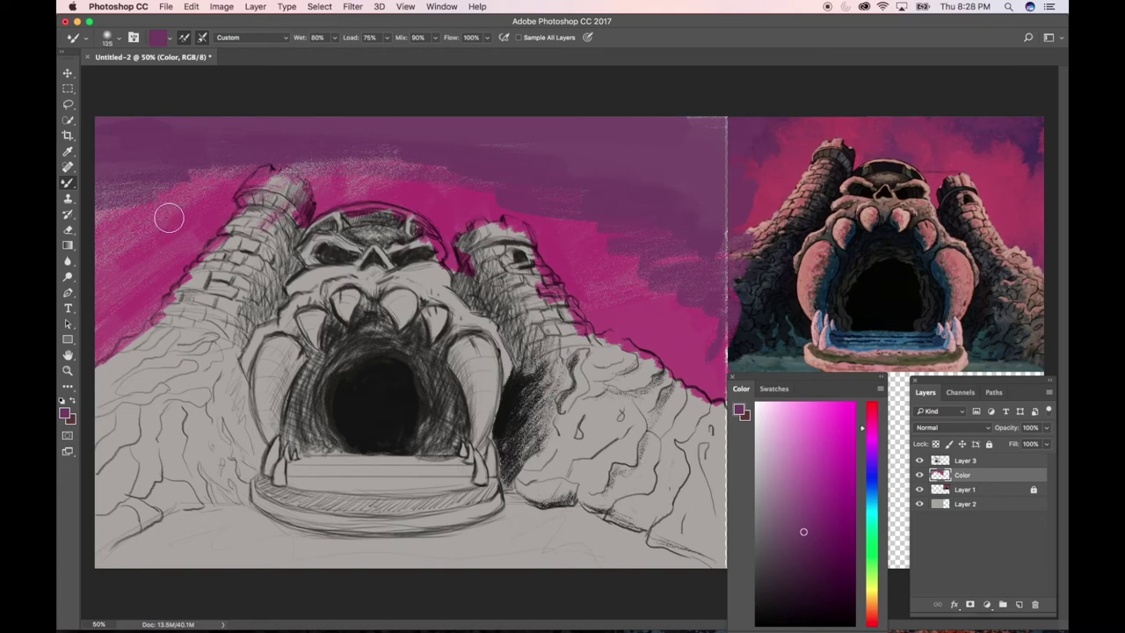
click(108, 39)
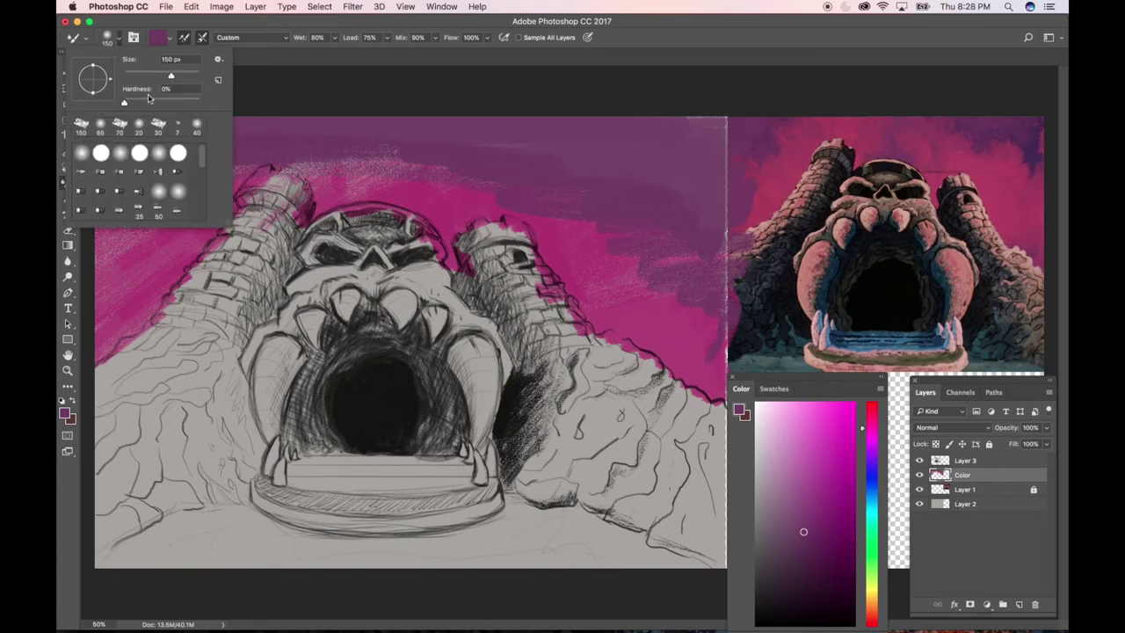
click(158, 129)
click(150, 231)
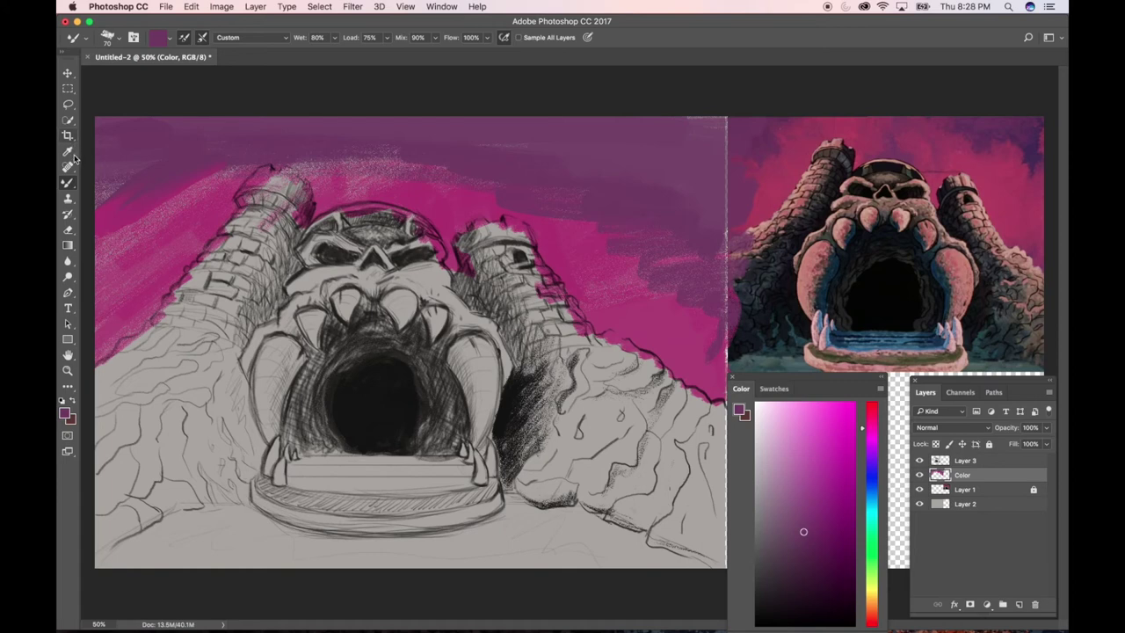
Paint purple over the rough sky transitions above the skull and right slope using the regular Brush with Kyle's Gouache Round Bristle 3
right_click(68, 182)
click(95, 181)
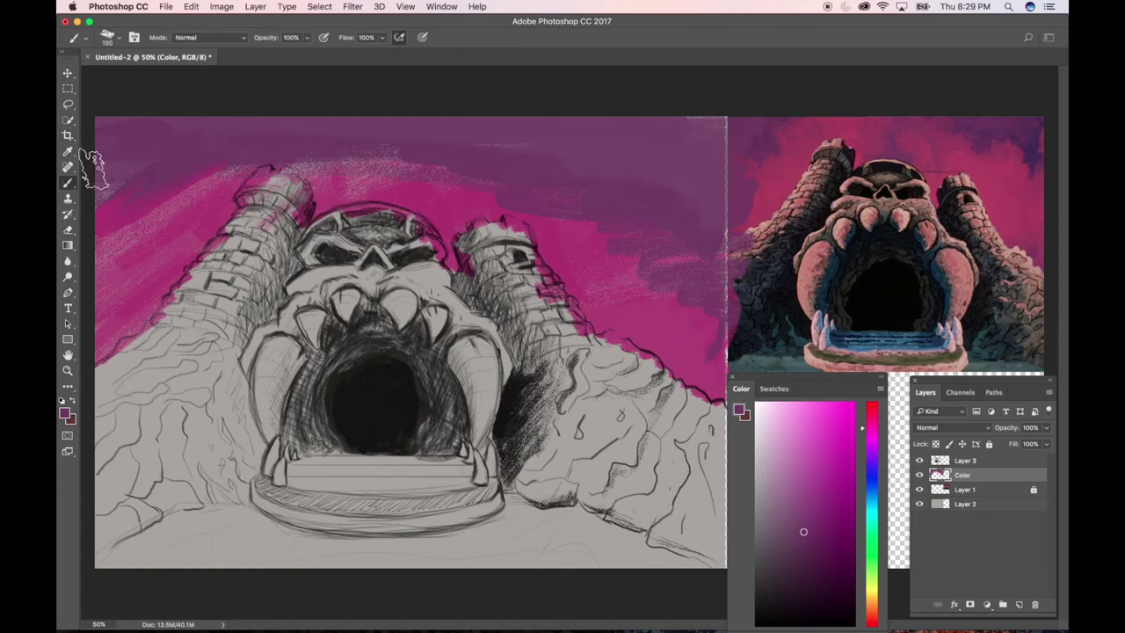
click(73, 39)
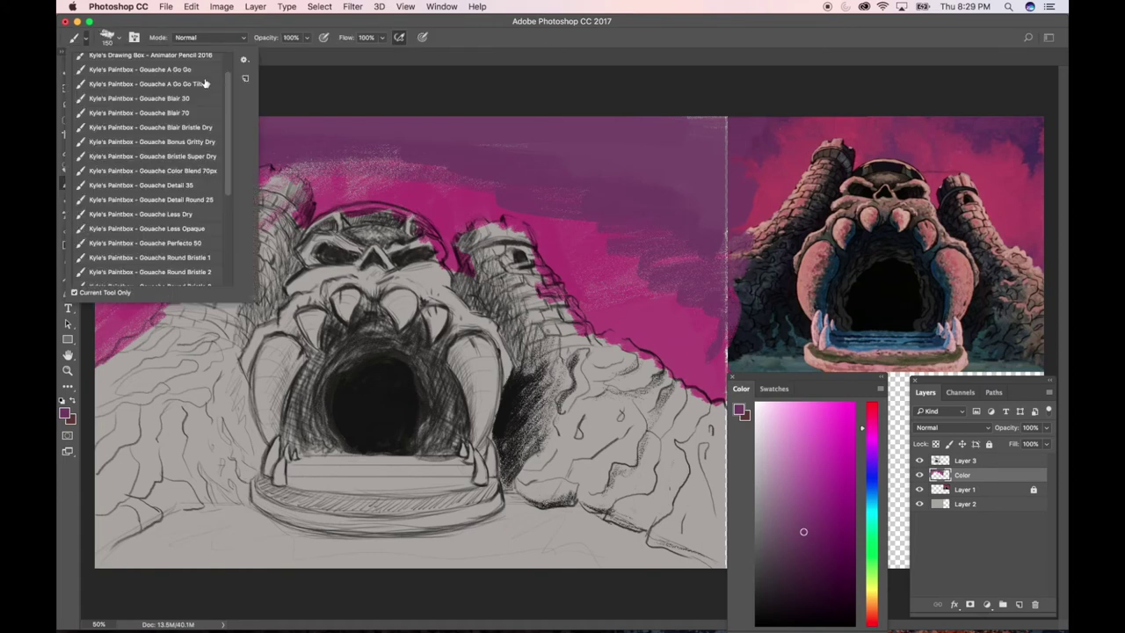
drag(229, 97, 224, 154)
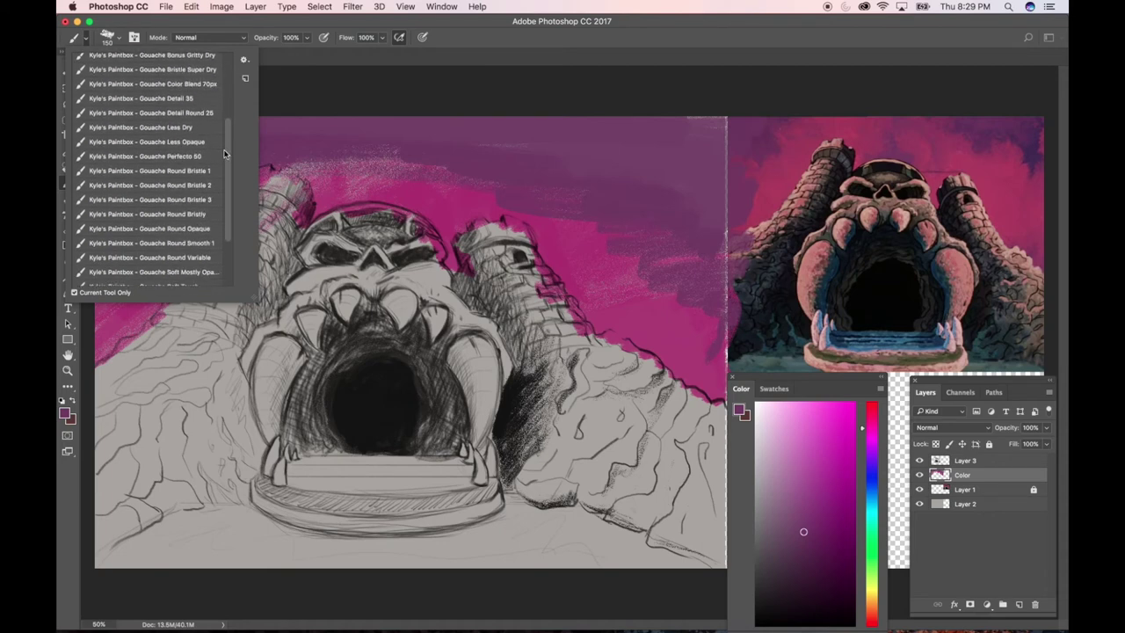
click(202, 199)
click(308, 156)
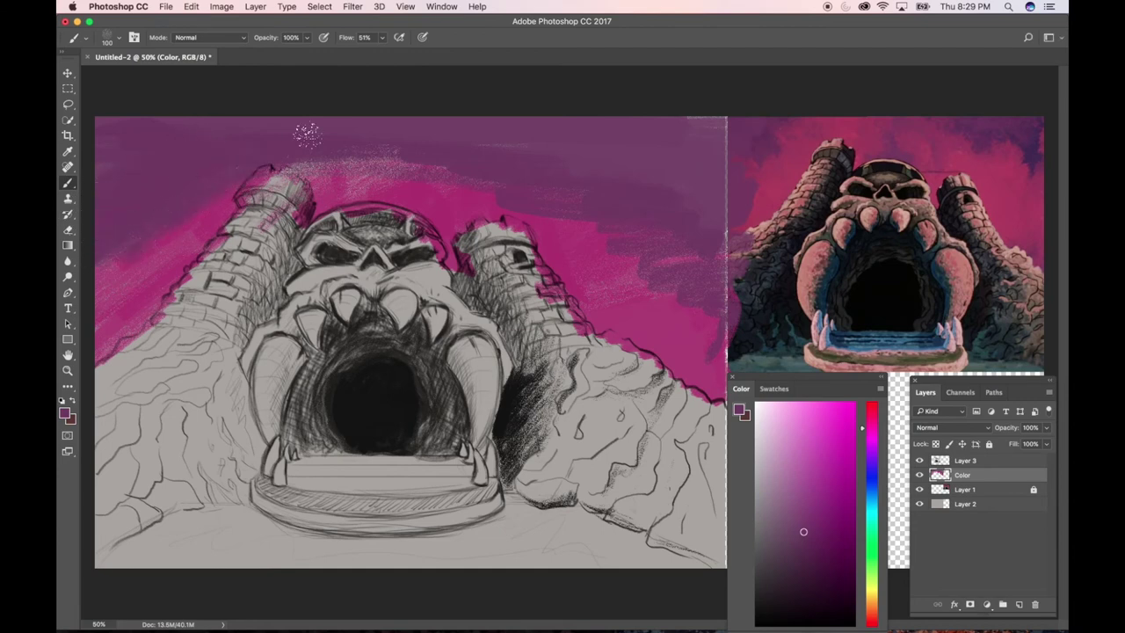
mouse_move(279, 164)
mouse_down()
mouse_move(400, 144)
mouse_move(362, 182)
mouse_move(466, 173)
mouse_move(417, 152)
mouse_up()
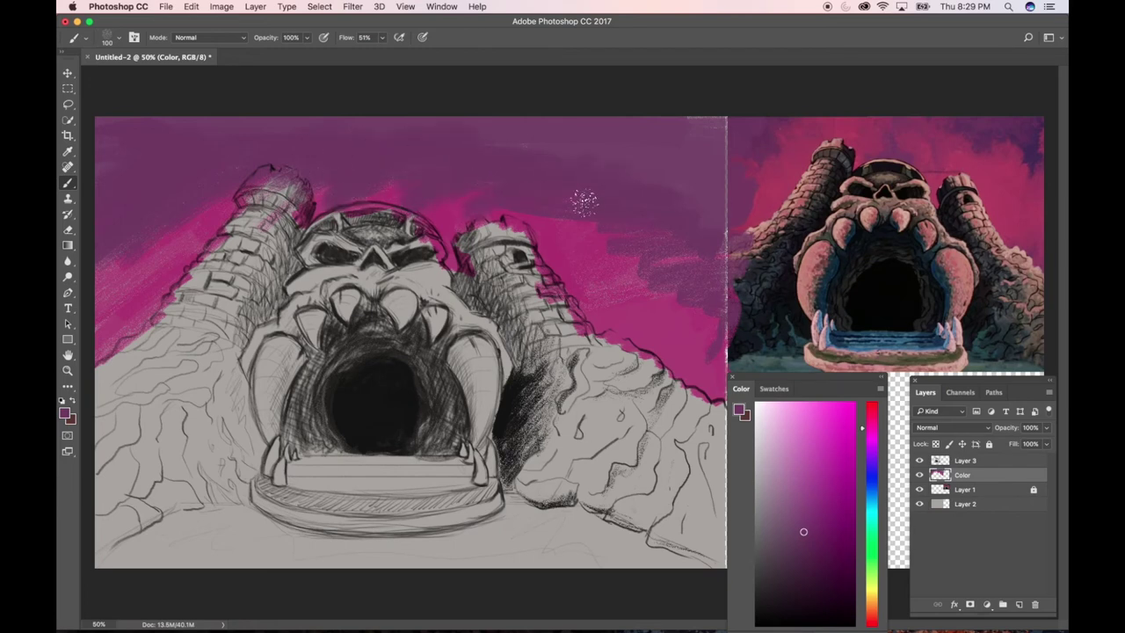
mouse_move(585, 202)
mouse_down()
mouse_move(585, 237)
mouse_move(615, 256)
mouse_move(598, 280)
mouse_move(664, 262)
mouse_move(677, 274)
mouse_move(741, 268)
mouse_move(714, 301)
mouse_up()
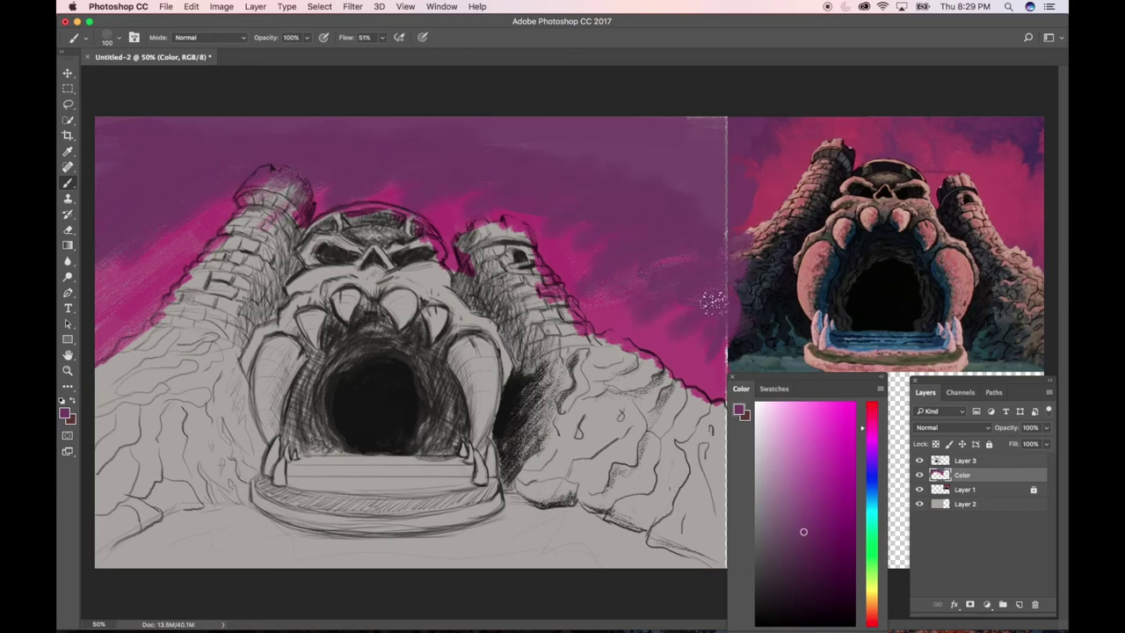
Sample the sky's magenta and paint it over the sky around the right tower with the brush enlarged to 200 px
alt+click(572, 258)
key(bracketright)
key(bracketright)
key(bracketright)
key(bracketright)
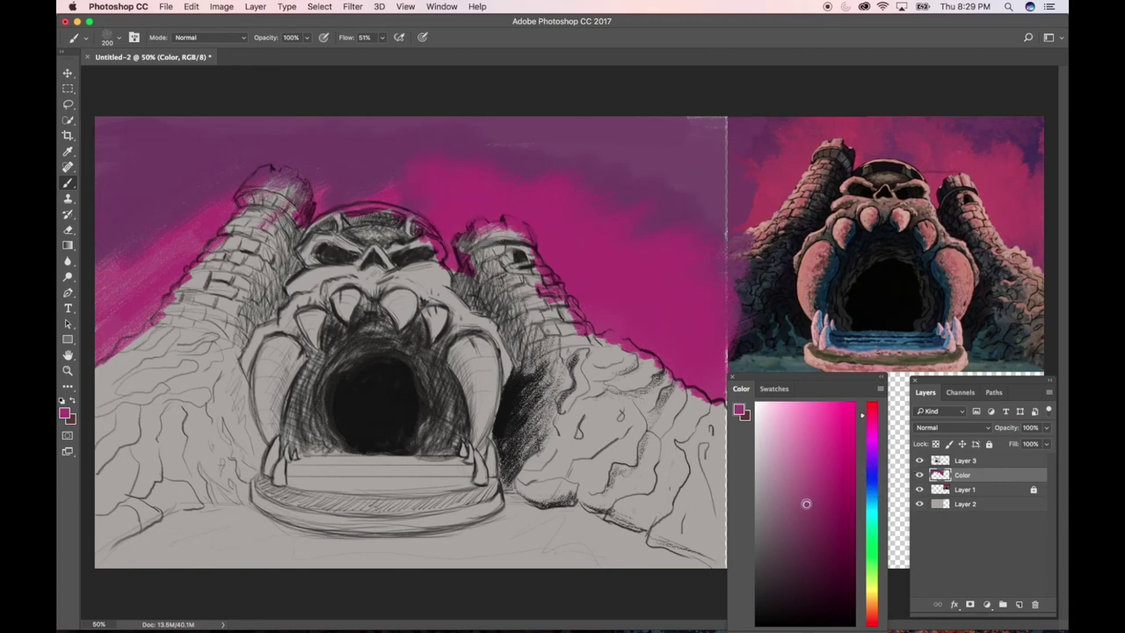
Try lighter pink strokes in the sky beside the right tower and undo them
mouse_move(549, 233)
mouse_down()
mouse_move(609, 215)
mouse_move(618, 258)
mouse_up()
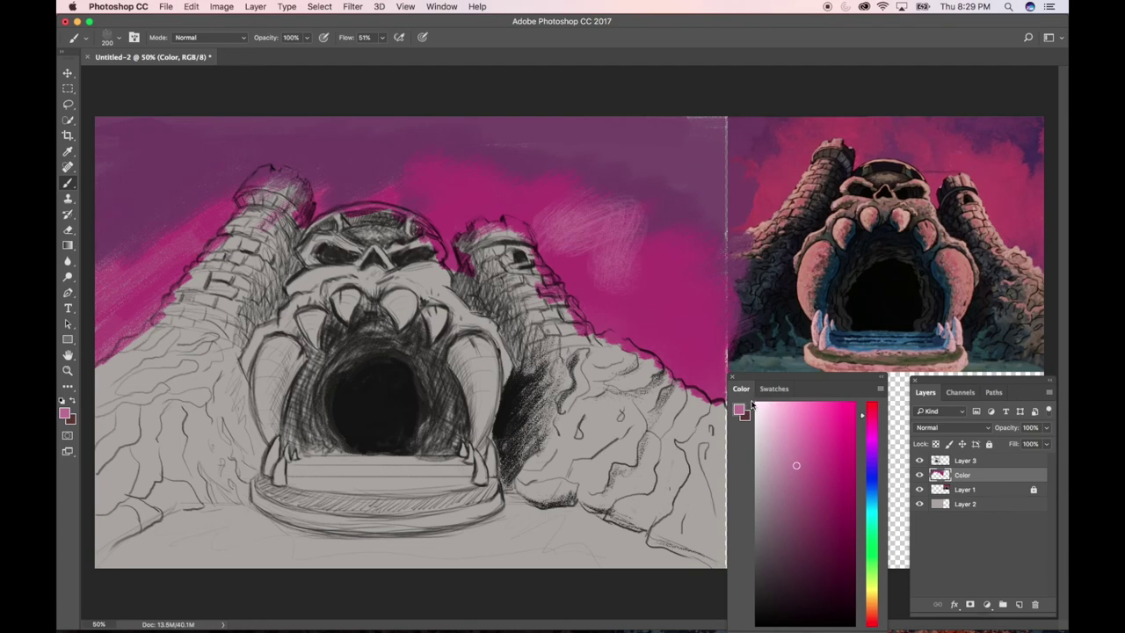
key(super+alt+z)
key(super+alt+z)
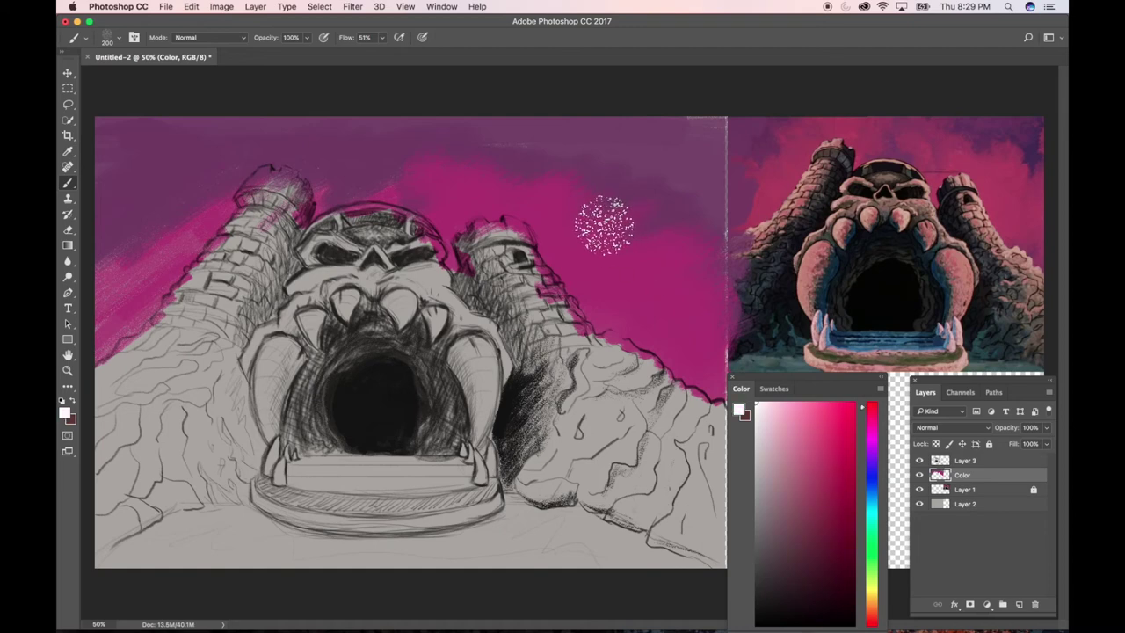
Try white strokes in the sky beside the right tower and undo them along with the latest magenta strokes
mouse_move(603, 220)
mouse_down()
mouse_move(650, 220)
mouse_move(672, 235)
mouse_move(655, 213)
mouse_move(640, 244)
mouse_move(672, 198)
mouse_up()
key(super+z)
key(super+z)
key(super+alt+z)
key(super+z)
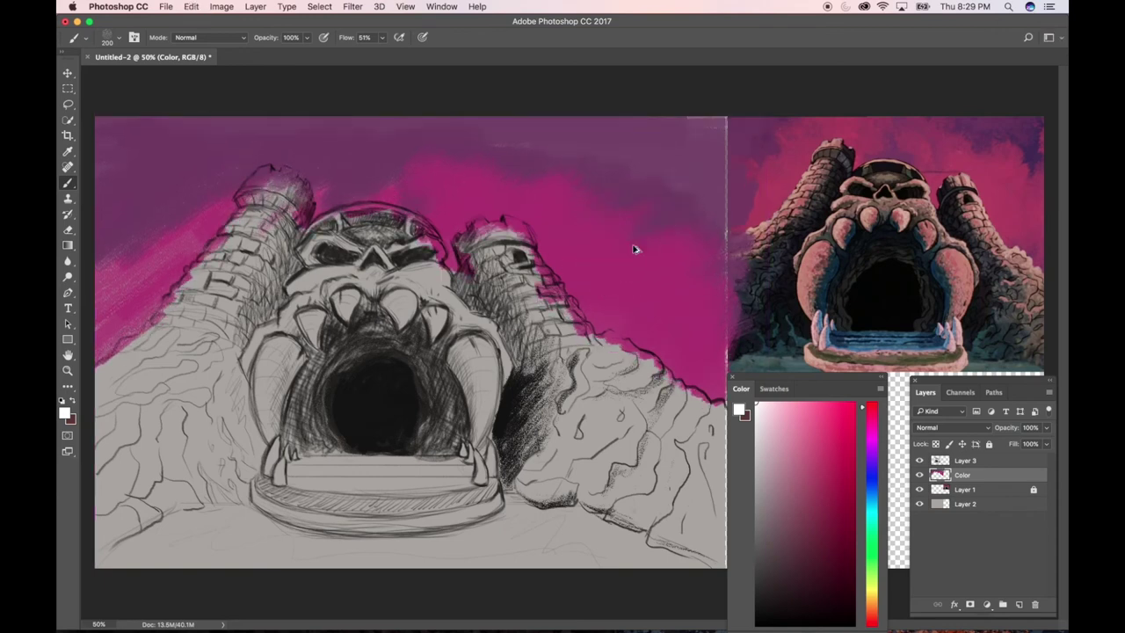
key(super+z)
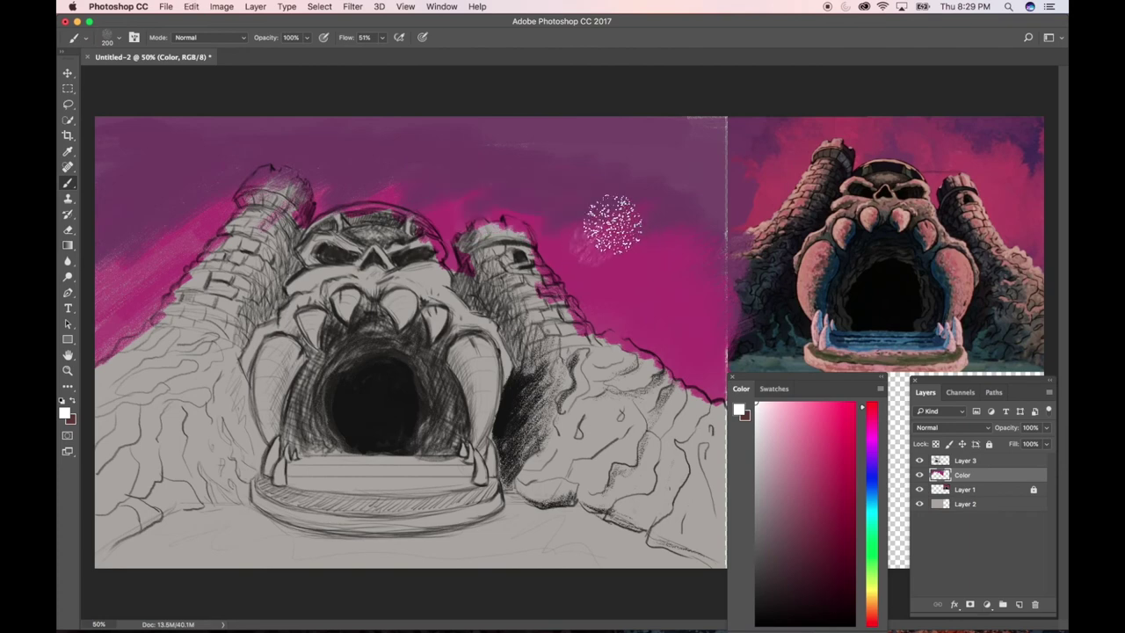
drag(650, 204, 570, 274)
key(super+z)
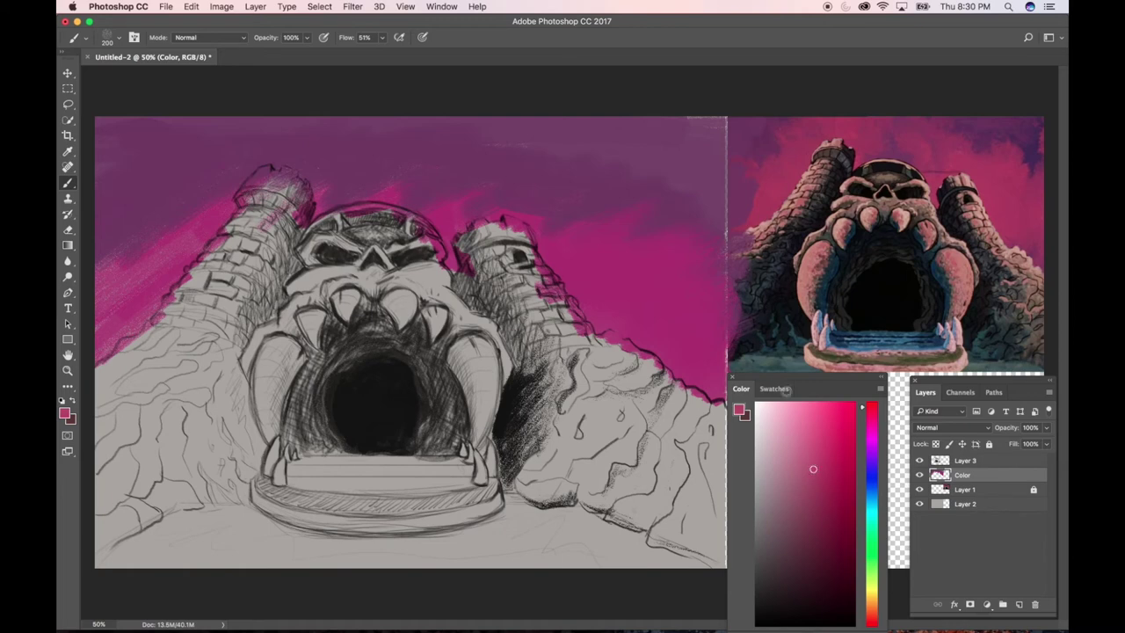
Paint rosy red clouds across the sky around both towers and touch up its upper-right edge with sampled purple
mouse_move(650, 211)
mouse_down()
mouse_move(669, 251)
mouse_move(706, 260)
mouse_move(666, 209)
mouse_move(610, 268)
mouse_move(633, 295)
mouse_move(685, 312)
mouse_move(638, 299)
mouse_move(615, 188)
mouse_move(569, 182)
mouse_move(555, 239)
mouse_move(557, 202)
mouse_move(541, 183)
mouse_move(503, 192)
mouse_move(490, 176)
mouse_move(446, 194)
mouse_move(473, 181)
mouse_move(468, 148)
mouse_move(540, 197)
mouse_move(532, 159)
mouse_move(482, 154)
mouse_move(469, 181)
mouse_move(431, 185)
mouse_move(410, 163)
mouse_move(436, 196)
mouse_move(397, 183)
mouse_move(388, 193)
mouse_move(430, 204)
mouse_move(340, 178)
mouse_move(445, 195)
mouse_move(322, 185)
mouse_move(431, 207)
mouse_move(368, 195)
mouse_move(383, 188)
mouse_move(400, 202)
mouse_move(331, 200)
mouse_move(444, 202)
mouse_move(471, 255)
mouse_up()
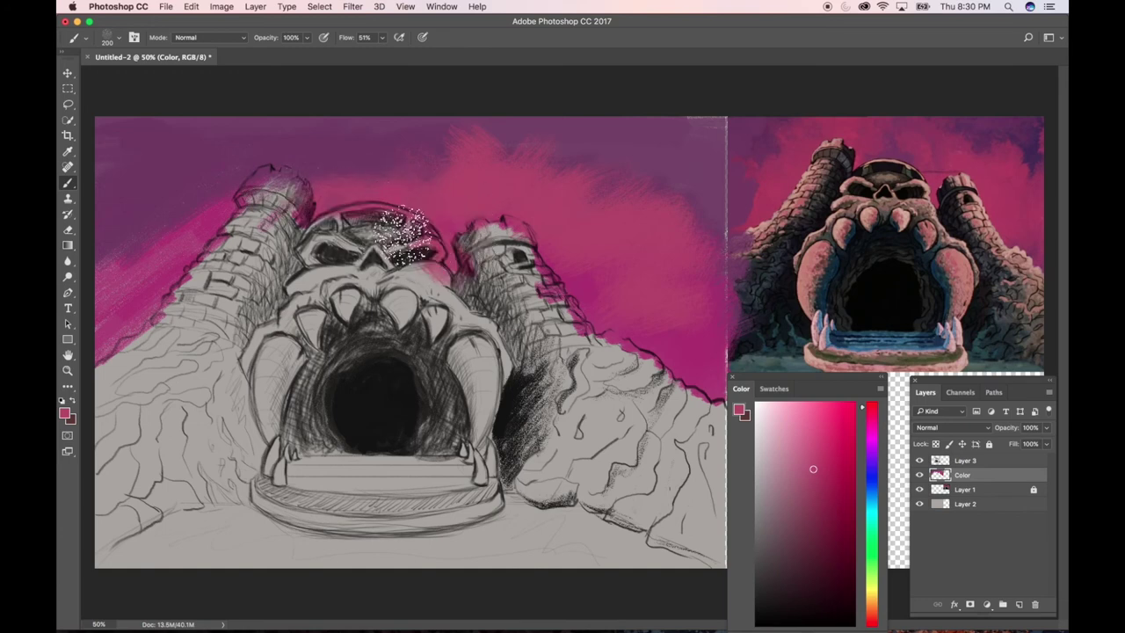
mouse_move(299, 207)
mouse_down()
mouse_move(229, 184)
mouse_move(277, 191)
mouse_move(246, 207)
mouse_move(204, 175)
mouse_move(202, 230)
mouse_move(181, 242)
mouse_move(150, 223)
mouse_move(141, 274)
mouse_move(110, 255)
mouse_move(107, 285)
mouse_move(188, 239)
mouse_move(132, 303)
mouse_move(147, 240)
mouse_move(195, 210)
mouse_move(199, 148)
mouse_move(220, 171)
mouse_move(260, 141)
mouse_move(255, 167)
mouse_move(304, 156)
mouse_move(306, 132)
mouse_move(327, 158)
mouse_move(350, 130)
mouse_move(311, 103)
mouse_move(332, 154)
mouse_move(334, 132)
mouse_move(395, 155)
mouse_up()
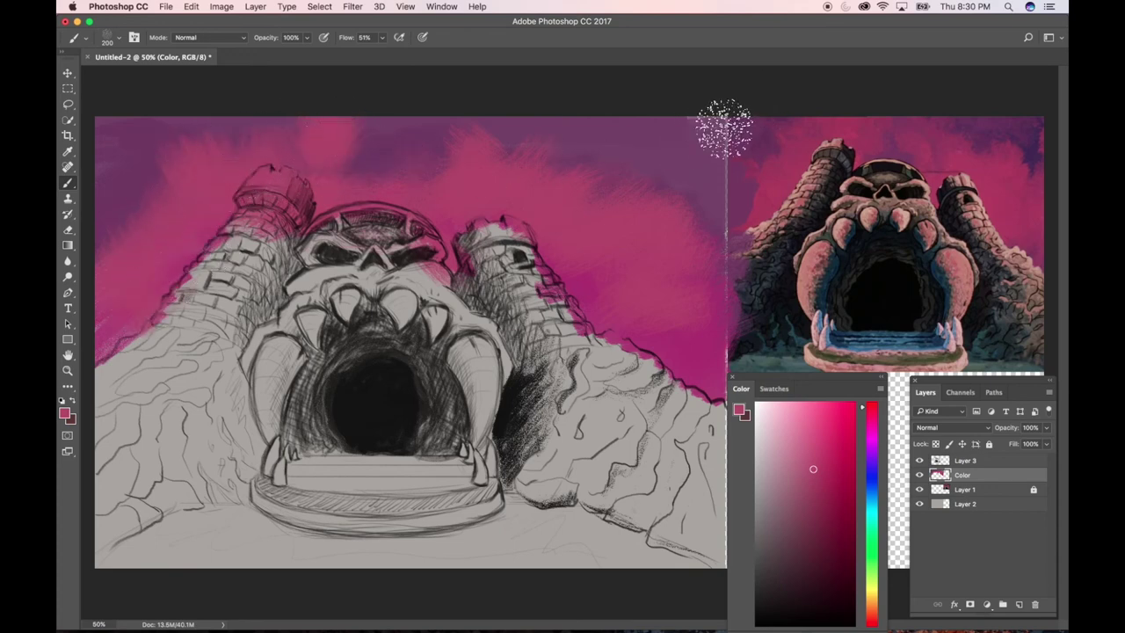
alt+click(673, 150)
mouse_move(689, 123)
mouse_down()
mouse_move(653, 127)
mouse_move(699, 138)
mouse_move(701, 180)
mouse_move(673, 117)
mouse_up()
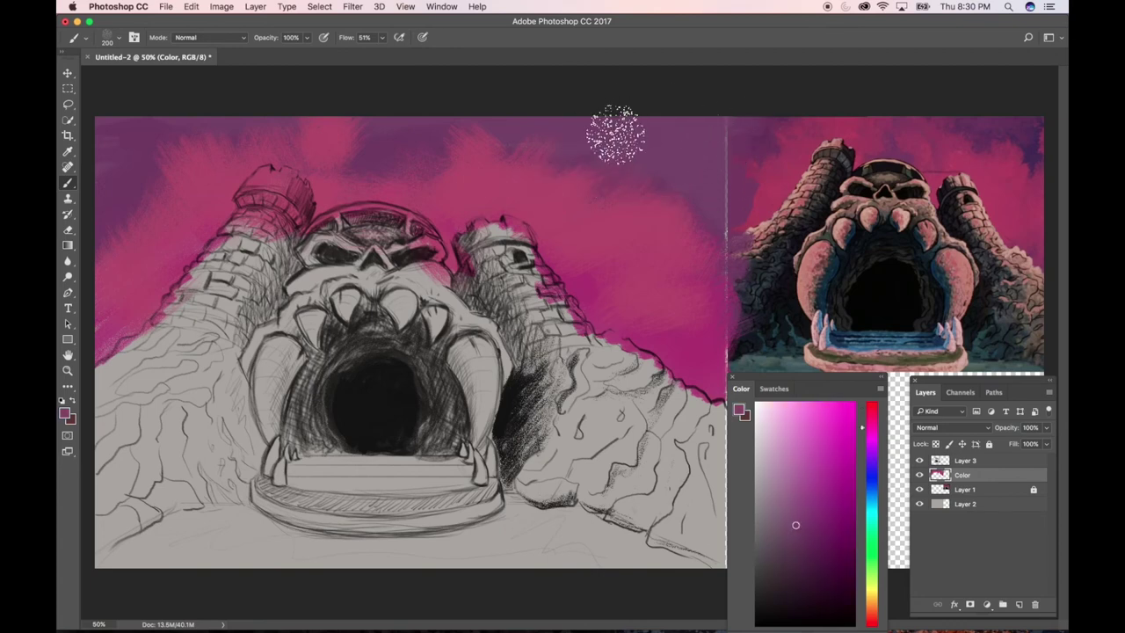
Try purple strokes over the clouds with Kyle's Gouache Wet Round brush at 200 px and undo them
click(79, 40)
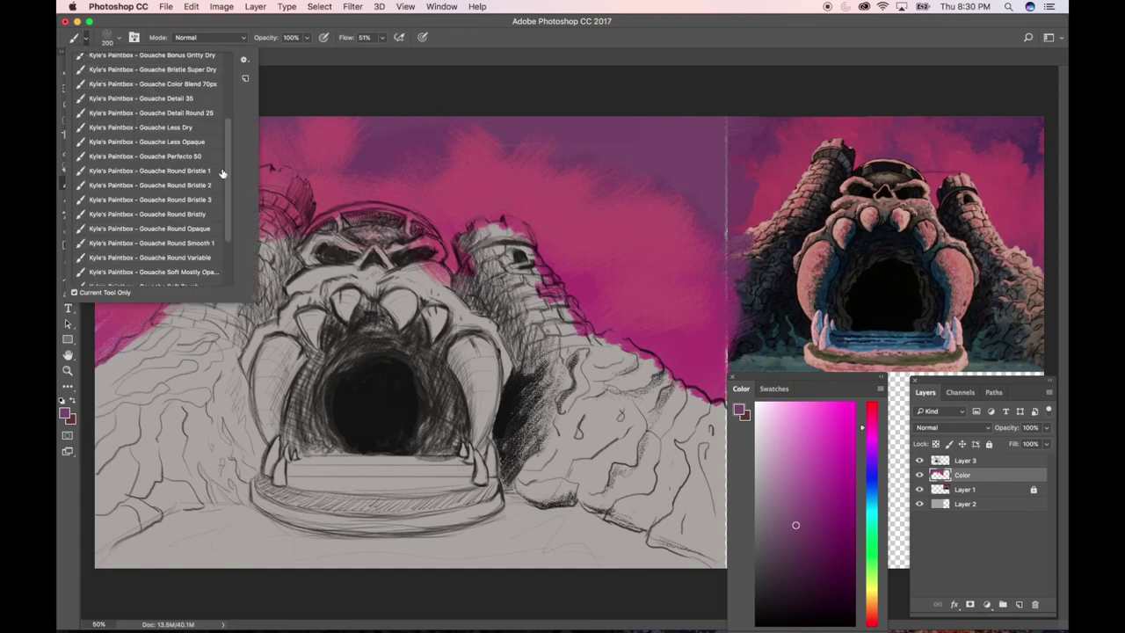
drag(225, 175, 224, 211)
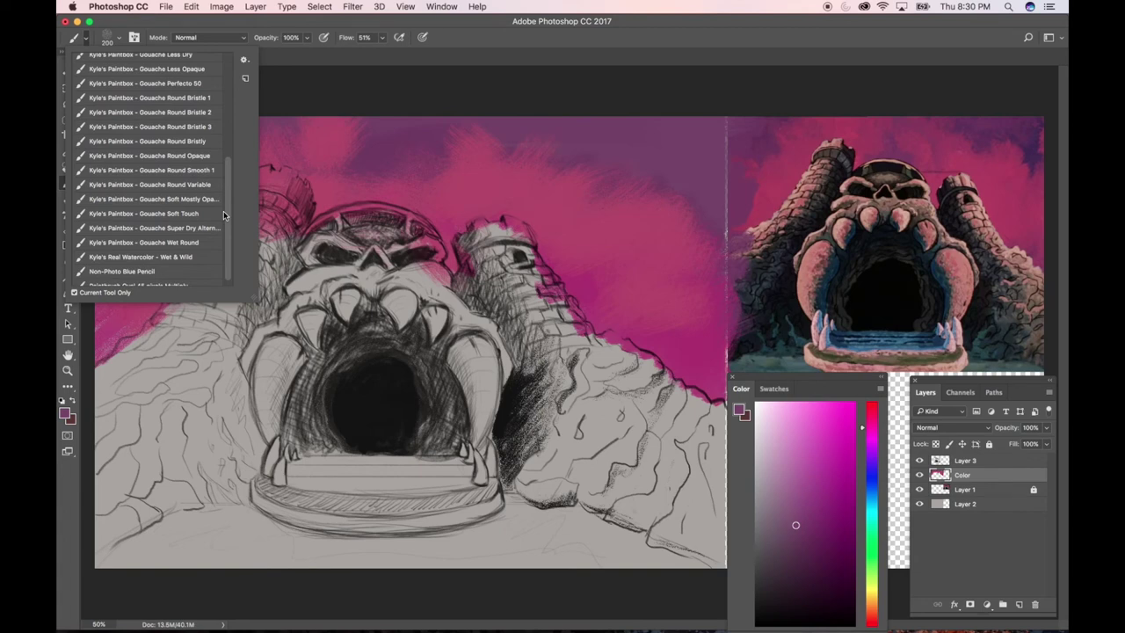
scroll(224, 213, down, 1)
click(209, 209)
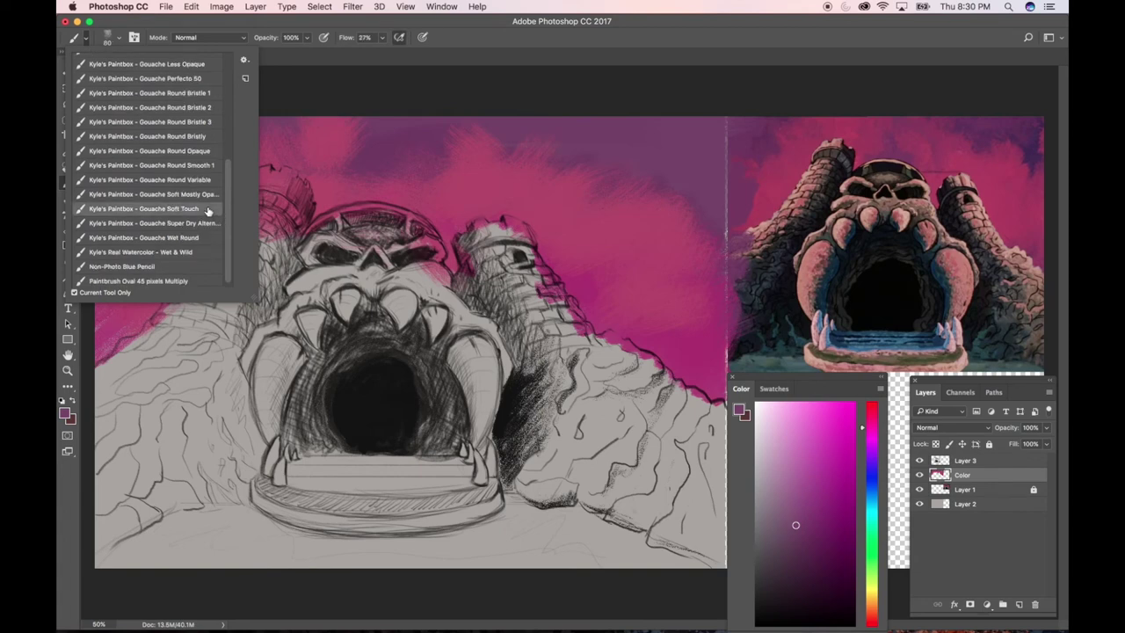
click(205, 238)
click(324, 179)
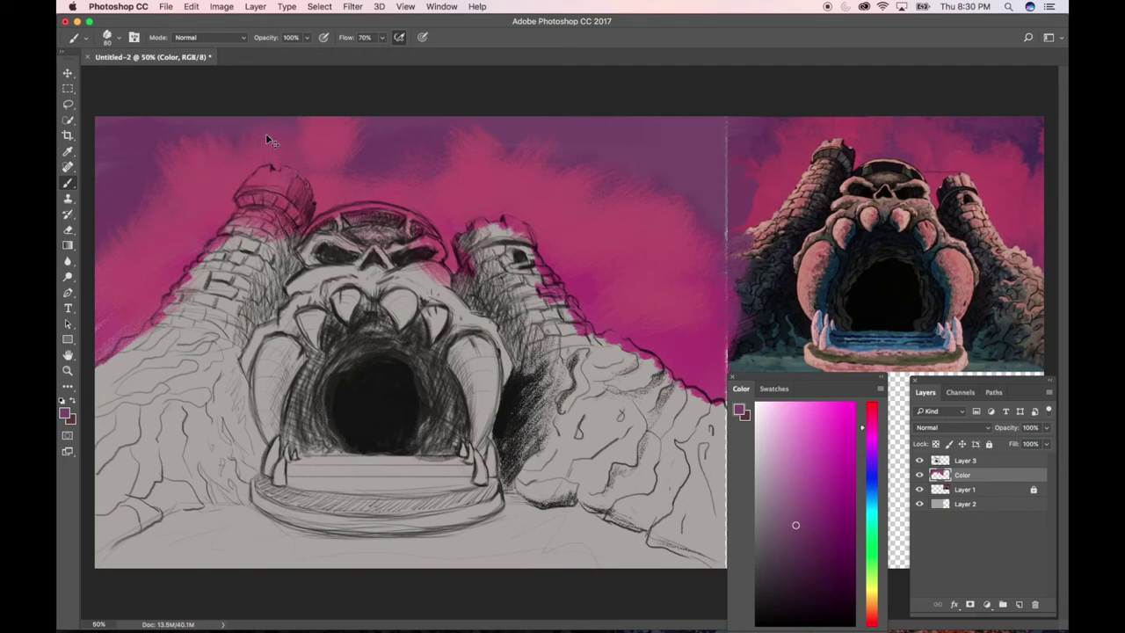
key(bracketright)
key(bracketright)
key(bracketright)
key(bracketright)
key(bracketright)
key(bracketright)
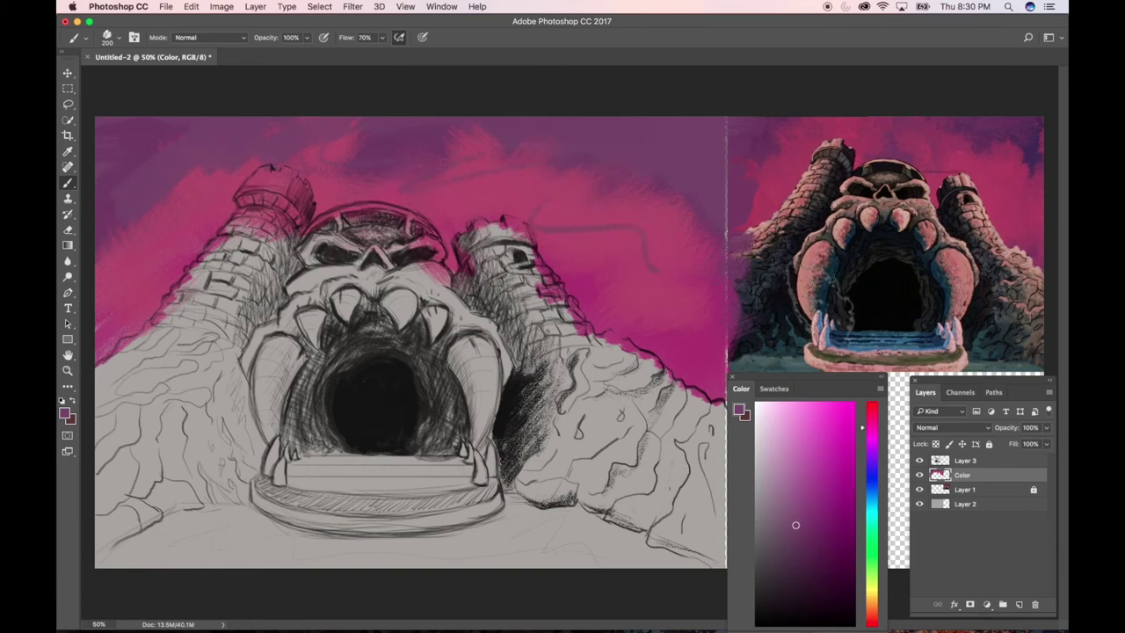
key(super+z)
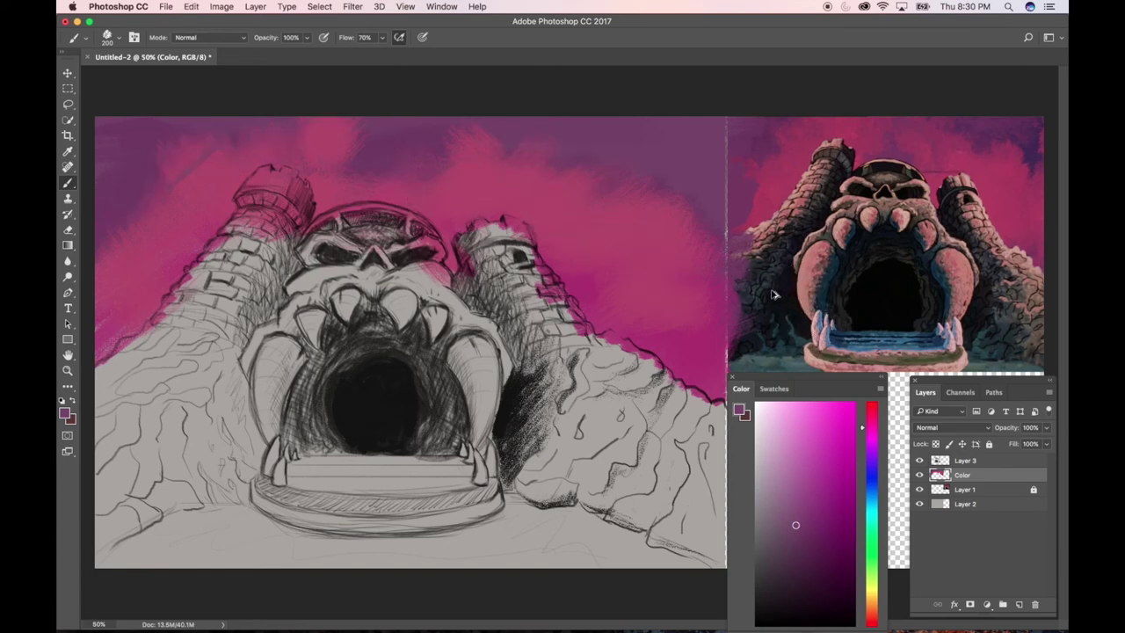
click(773, 294)
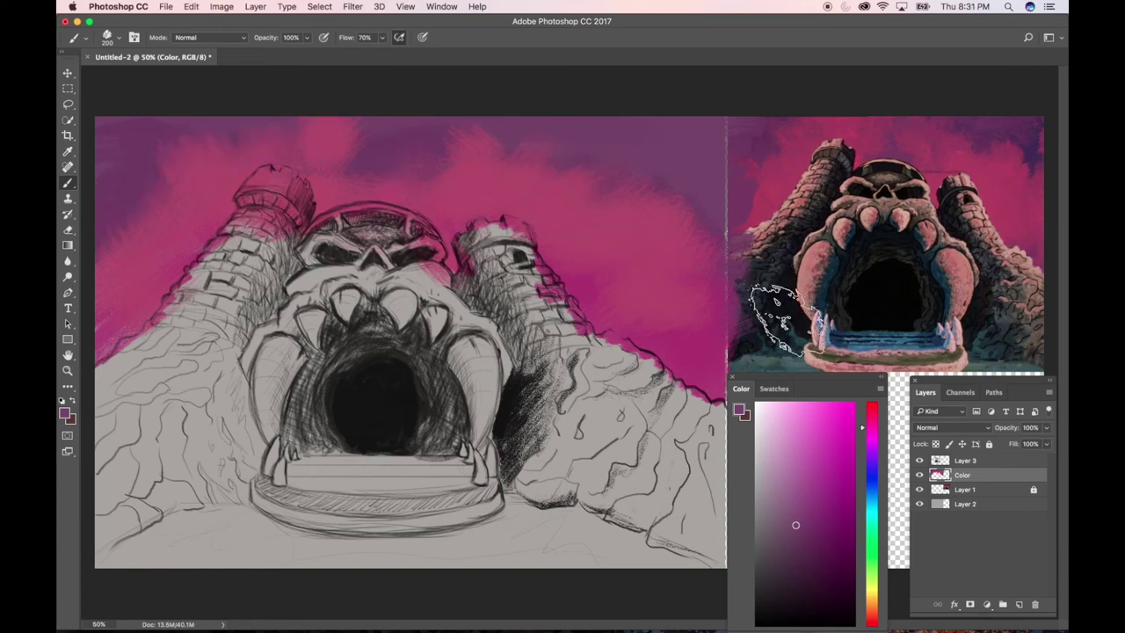
Paint purple into the cloud edges across the sky using Kyle's Gouache Round Bristle 2 at 100 px
click(74, 37)
drag(224, 166, 227, 85)
scroll(204, 124, up, 2)
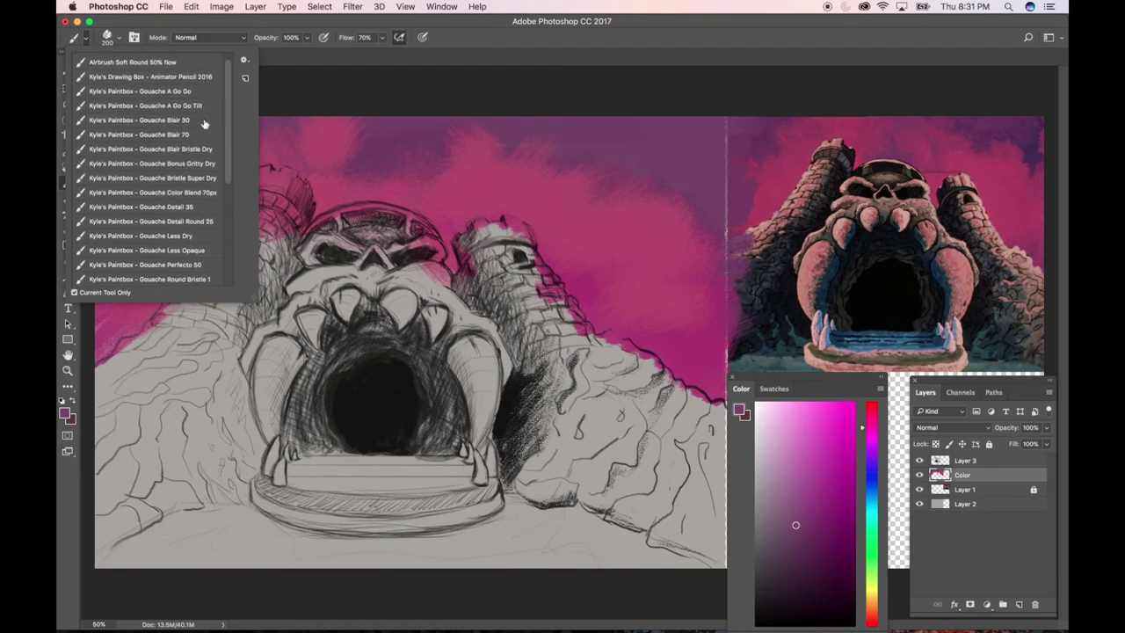
drag(225, 125, 226, 186)
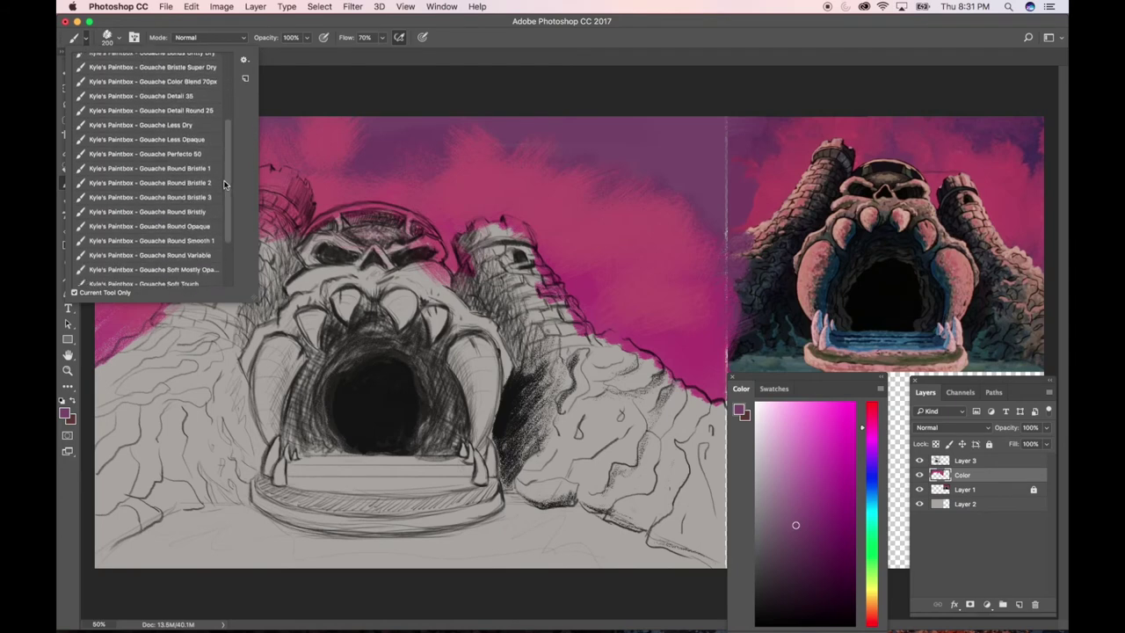
click(207, 179)
click(356, 177)
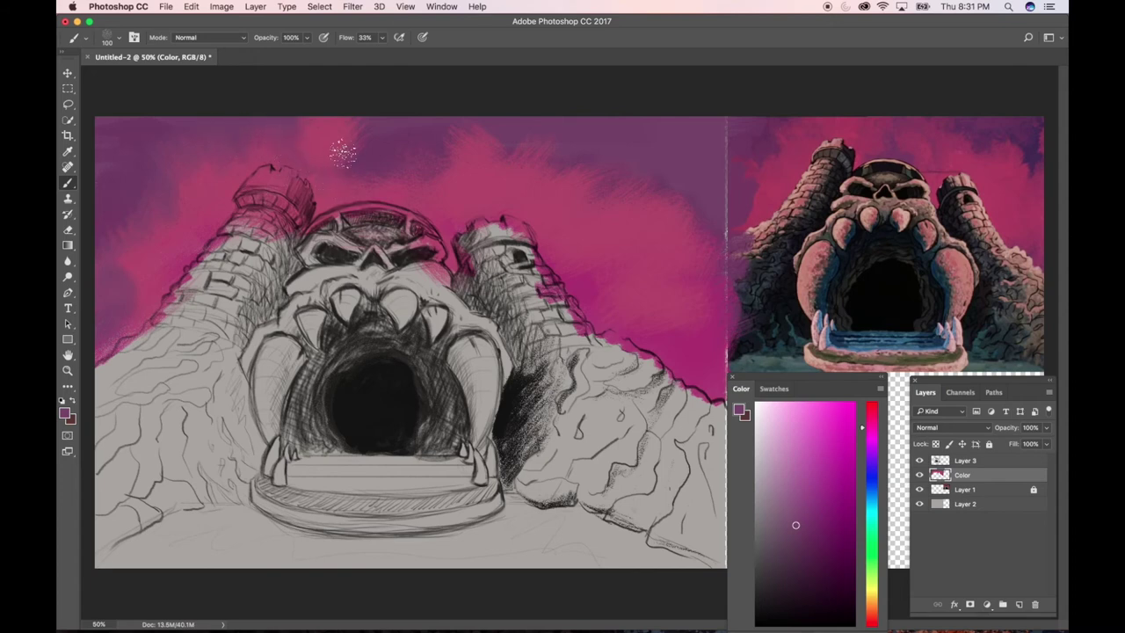
mouse_move(343, 154)
mouse_down()
mouse_move(363, 130)
mouse_move(348, 187)
mouse_up()
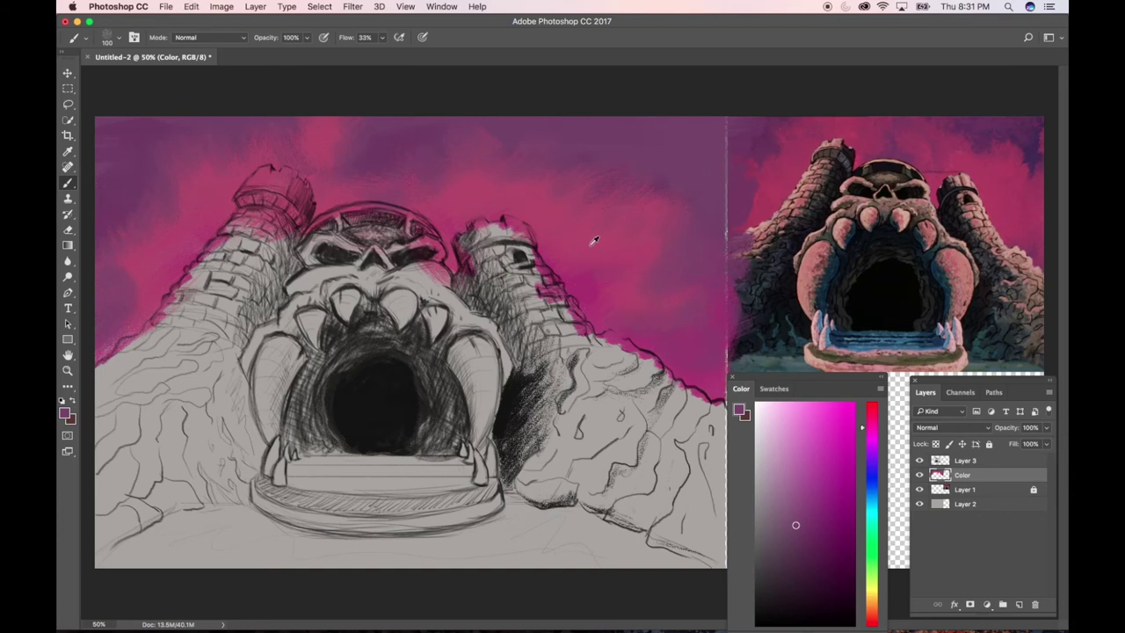
Sample the pink beside the right tower and paint it into the clouds around the towers
alt+click(627, 264)
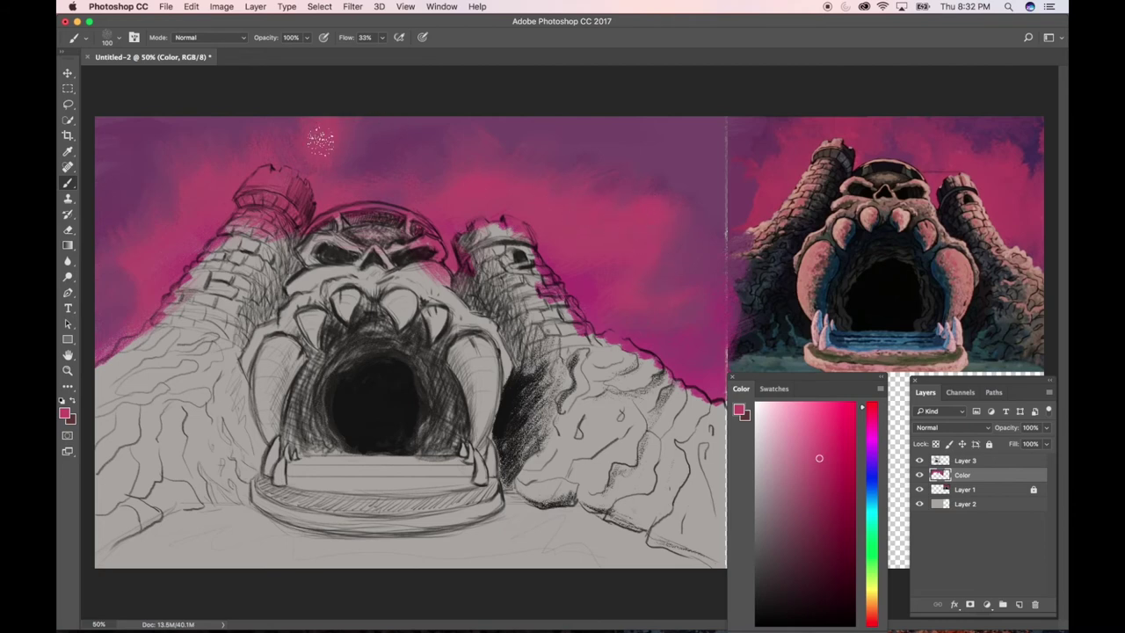
mouse_move(303, 173)
mouse_down()
mouse_move(311, 208)
mouse_move(301, 209)
mouse_up()
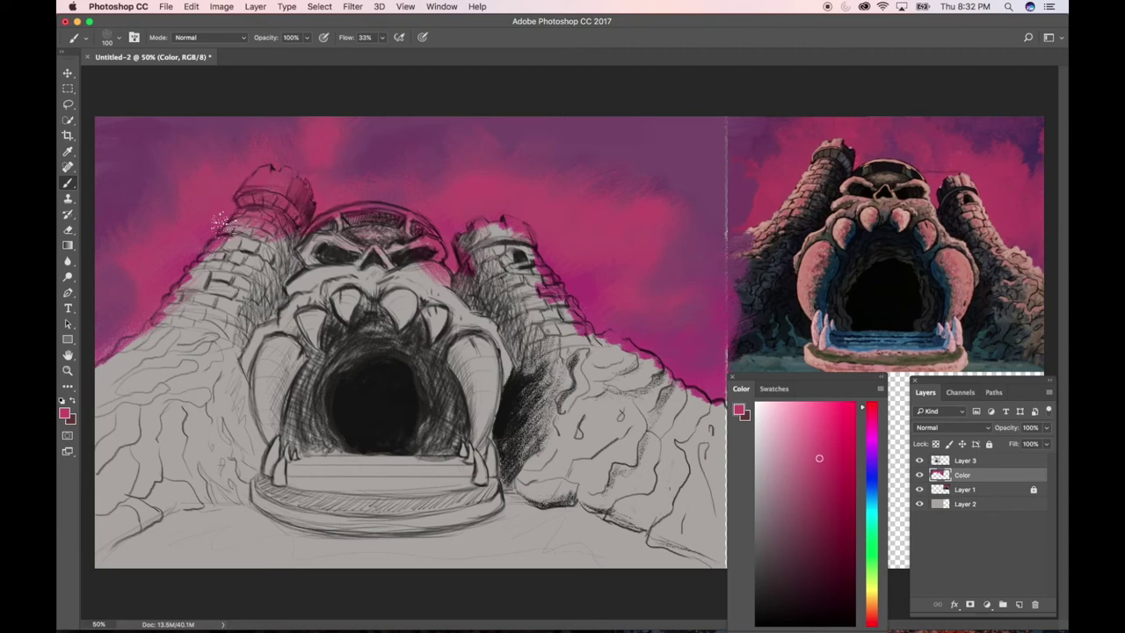
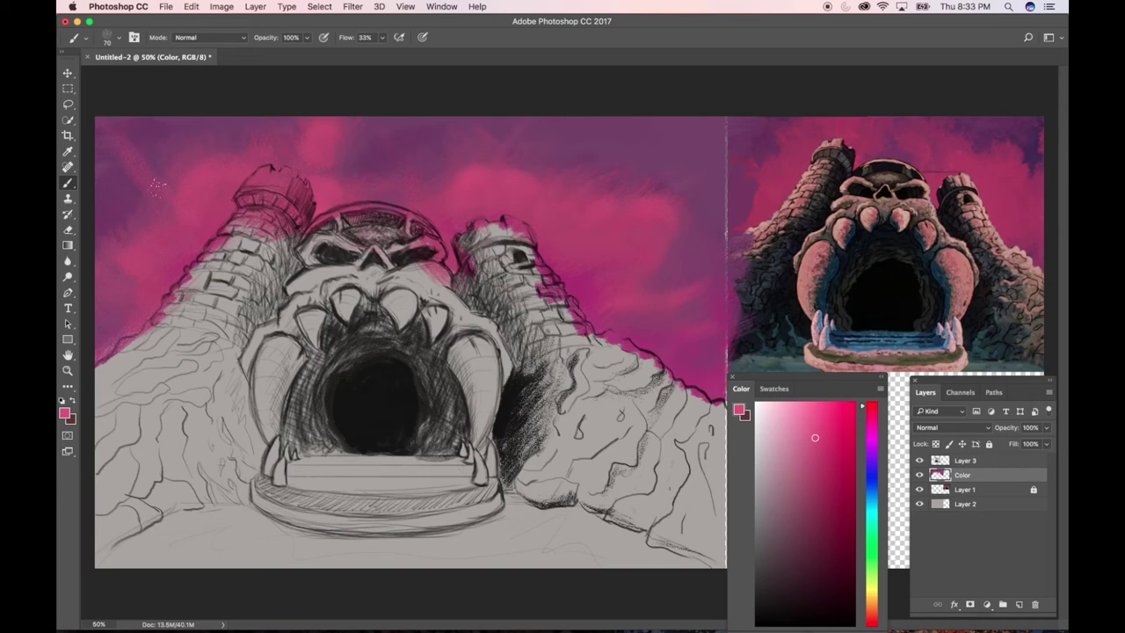
Sample purple and pink from the painted sky and brush pink along the clouds down to the left hill's outline
alt+click(156, 136)
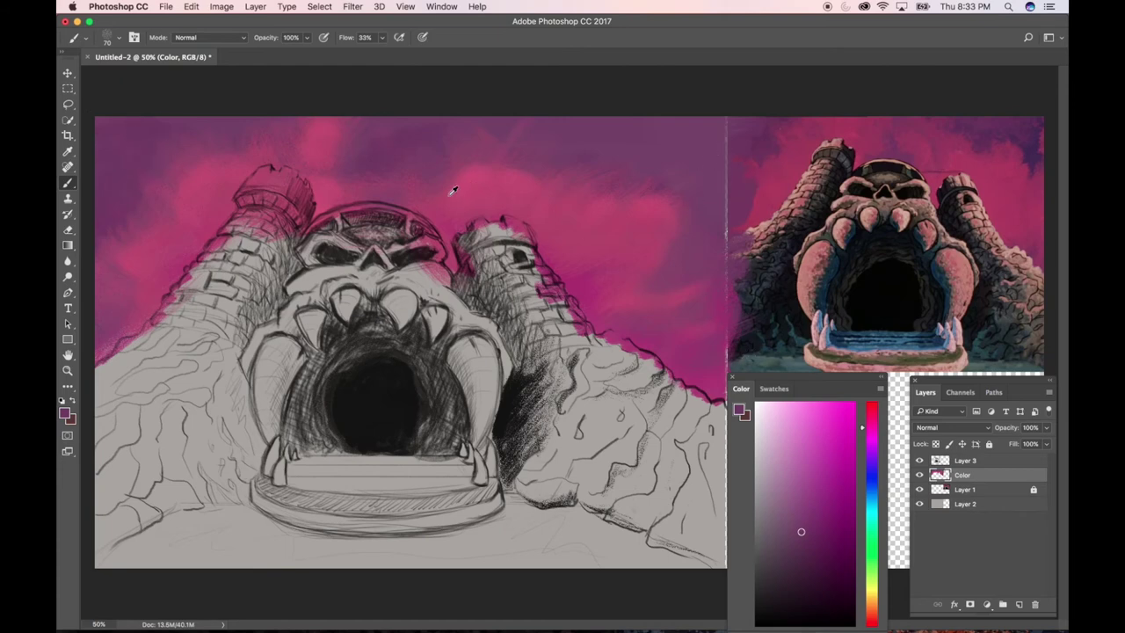
alt+click(331, 204)
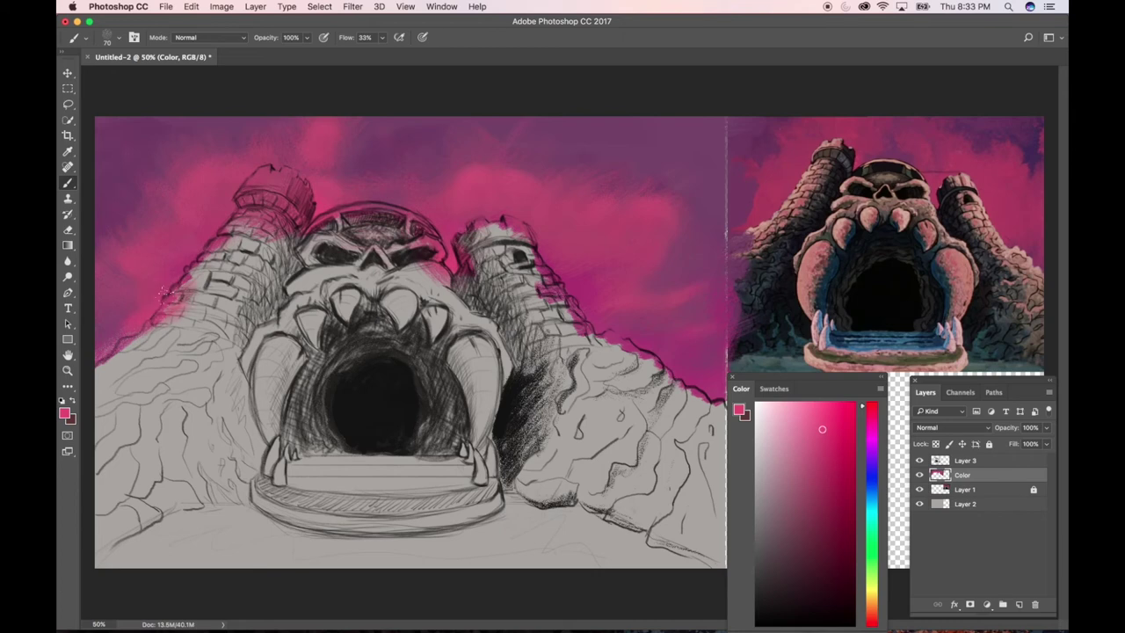
drag(139, 350, 100, 367)
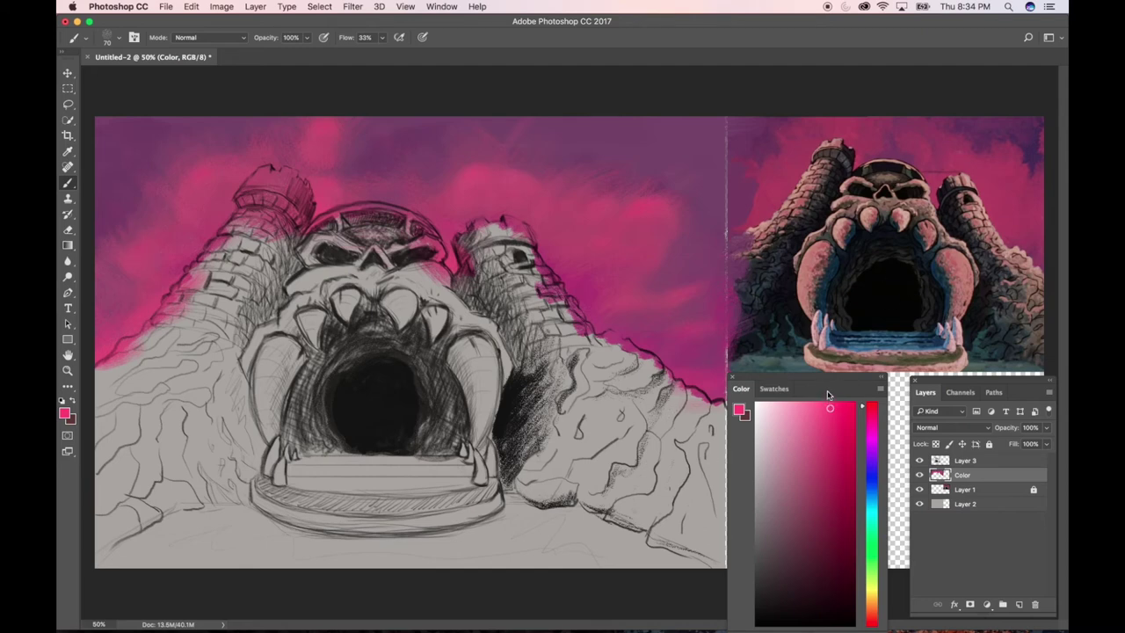
Set the foreground colour to a dark greenish gray, about 5f635e, and undo the test stroke beside the left tower
click(65, 414)
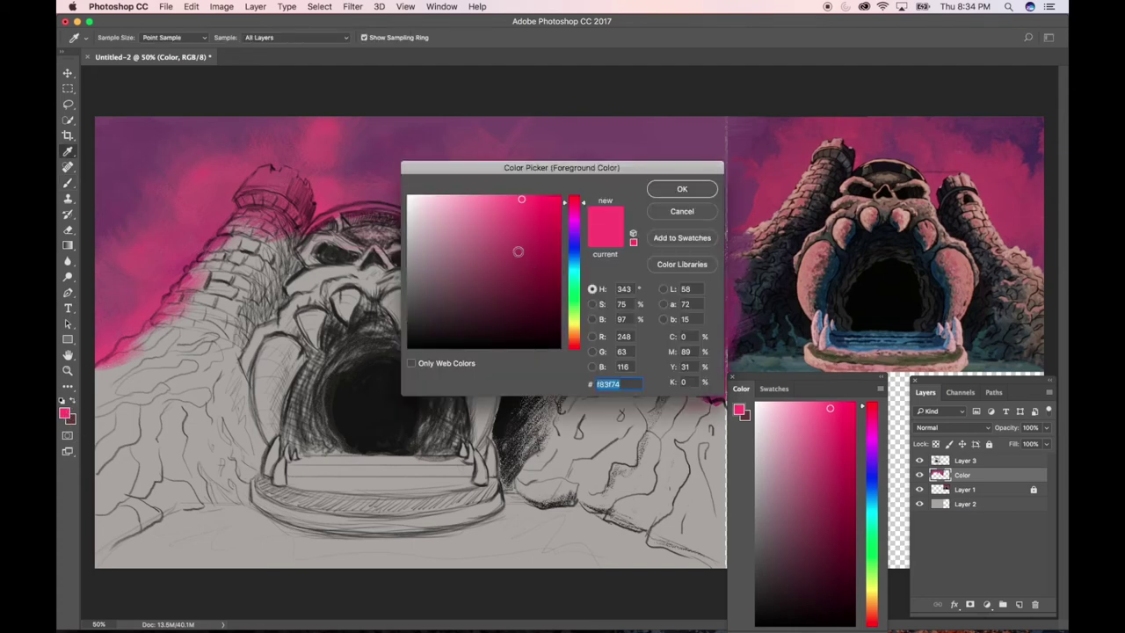
drag(518, 251, 454, 279)
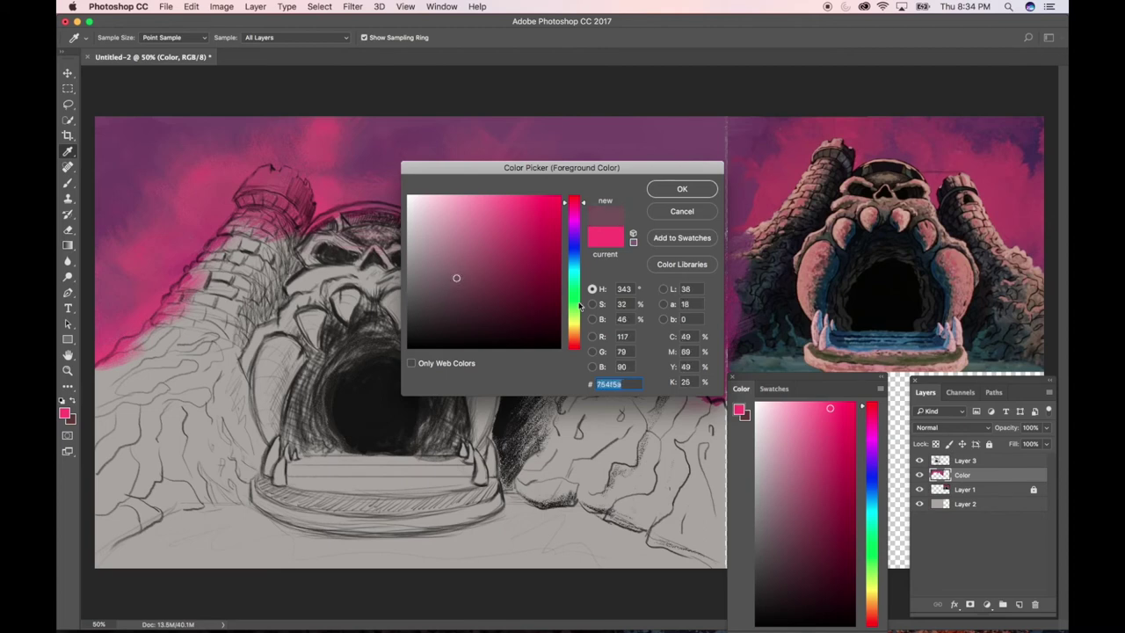
drag(578, 305, 573, 308)
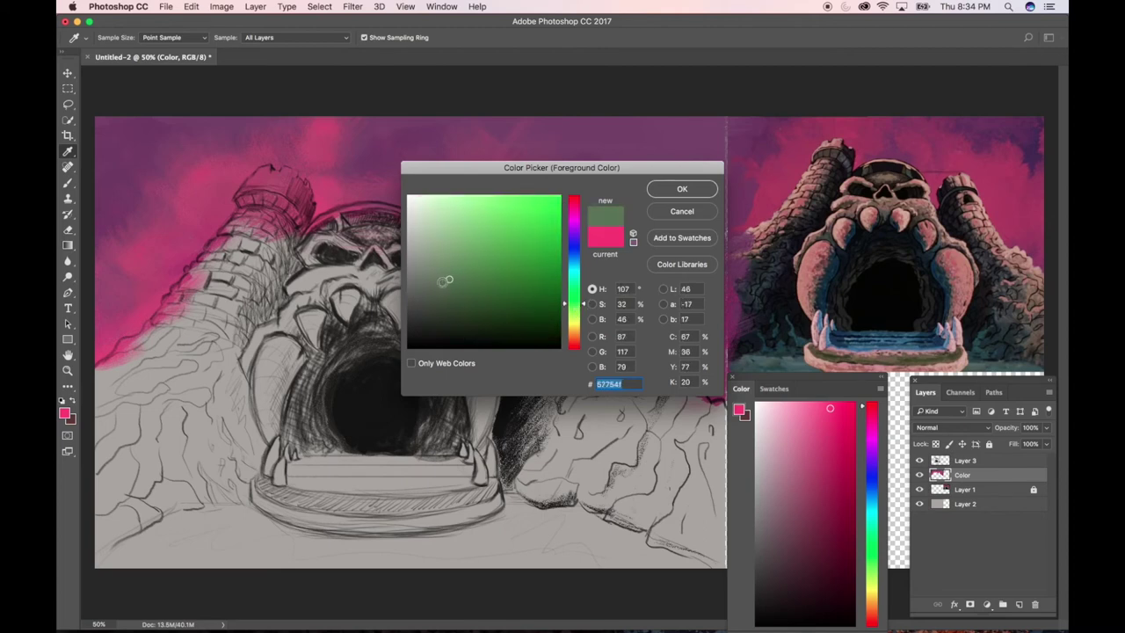
drag(446, 280, 423, 289)
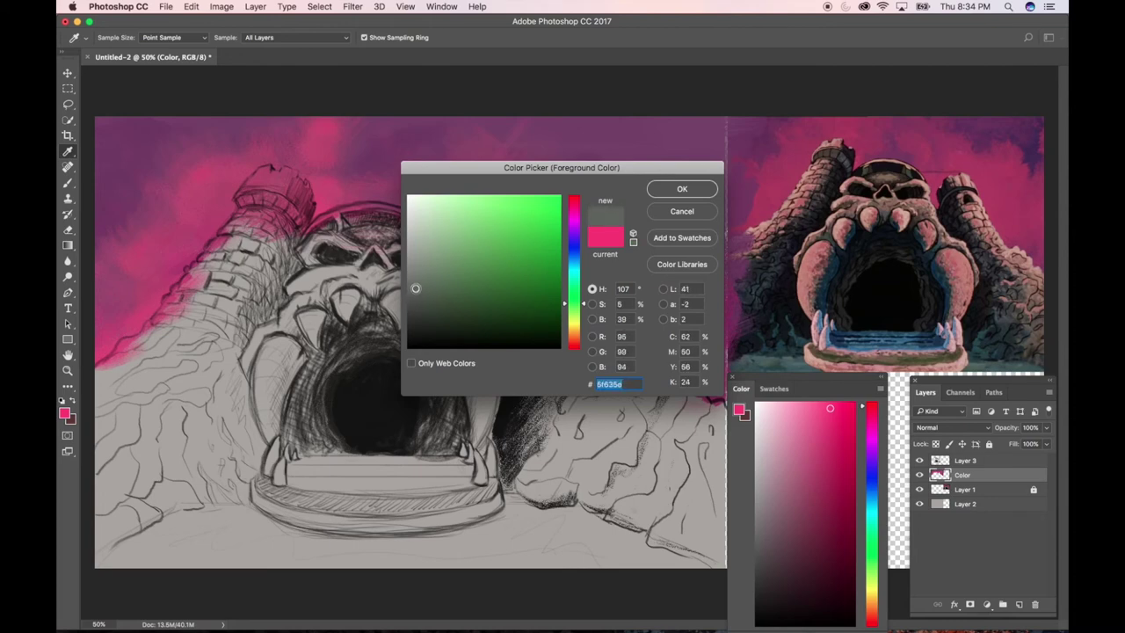
drag(416, 288, 416, 287)
click(684, 189)
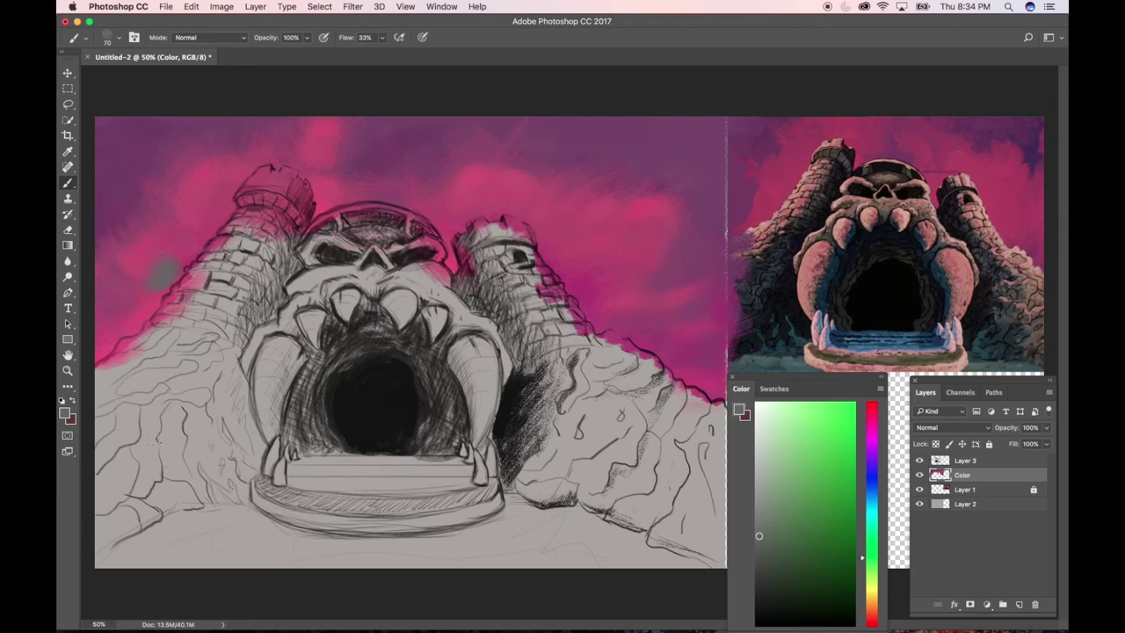
key(super+z)
Block in the left tower and the upper part of its hill in dark gray with Kyle's Gouache Blair 70 brush
mouse_move(224, 356)
mouse_down()
mouse_move(256, 292)
mouse_move(281, 273)
mouse_move(246, 263)
mouse_move(207, 351)
mouse_move(193, 264)
mouse_move(161, 375)
mouse_move(234, 248)
mouse_up()
click(77, 39)
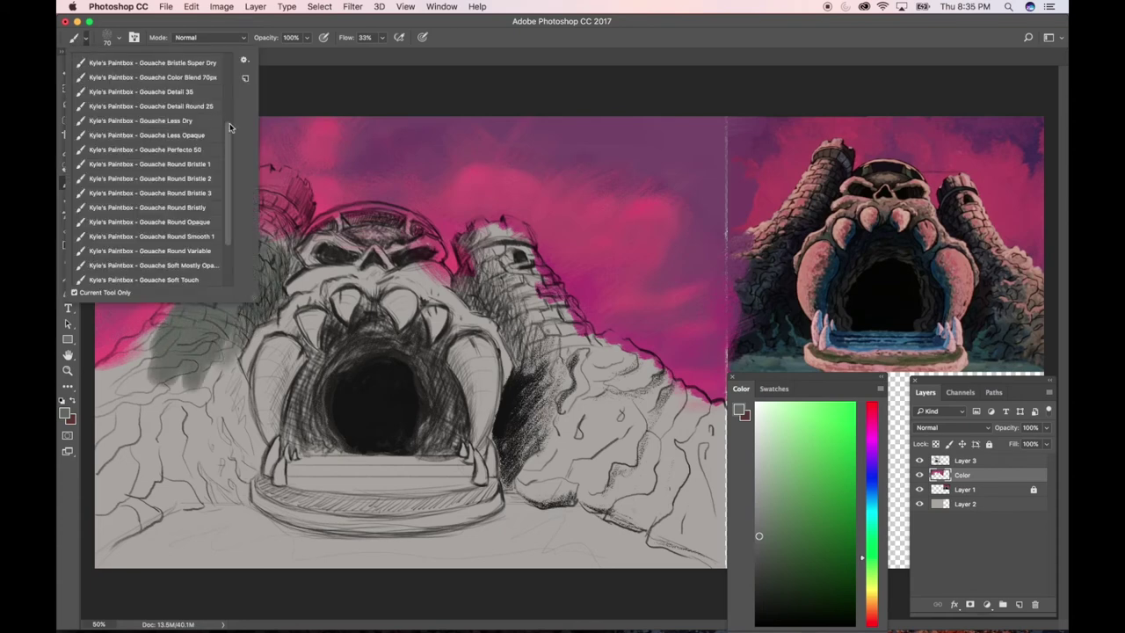
scroll(226, 127, up, 5)
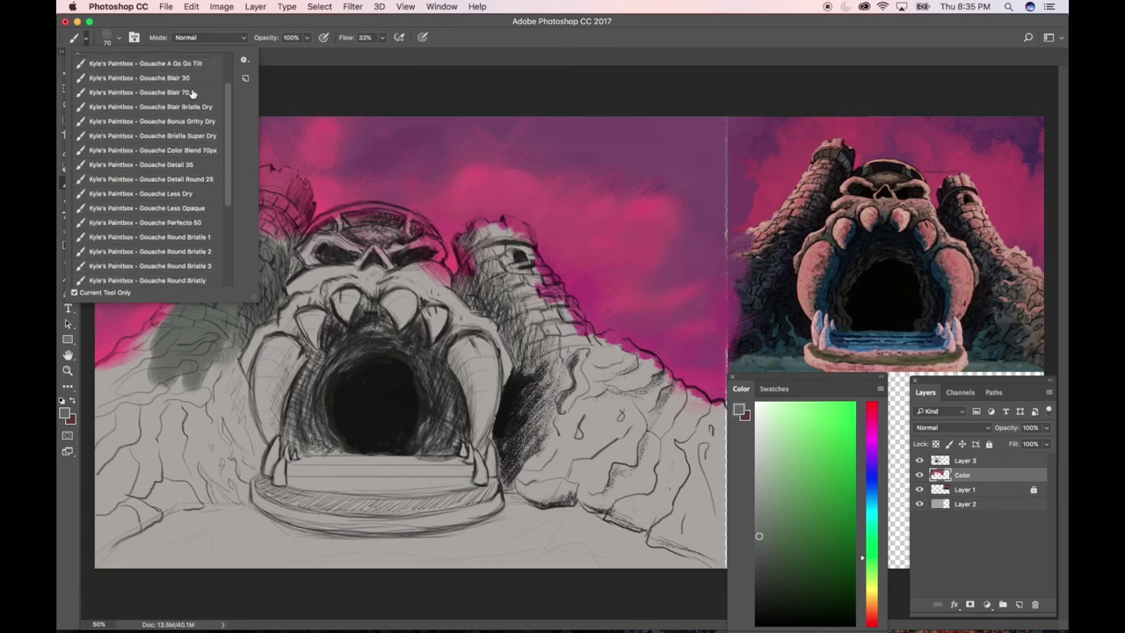
click(184, 93)
click(225, 371)
mouse_move(207, 355)
mouse_down()
mouse_move(164, 421)
mouse_move(139, 439)
mouse_move(107, 417)
mouse_move(143, 360)
mouse_move(109, 388)
mouse_move(114, 369)
mouse_move(101, 378)
mouse_move(115, 362)
mouse_move(93, 378)
mouse_move(245, 223)
mouse_move(250, 235)
mouse_move(183, 360)
mouse_move(141, 365)
mouse_move(154, 335)
mouse_move(91, 434)
mouse_move(116, 398)
mouse_move(200, 338)
mouse_move(182, 443)
mouse_move(193, 442)
mouse_move(231, 338)
mouse_move(244, 412)
mouse_up()
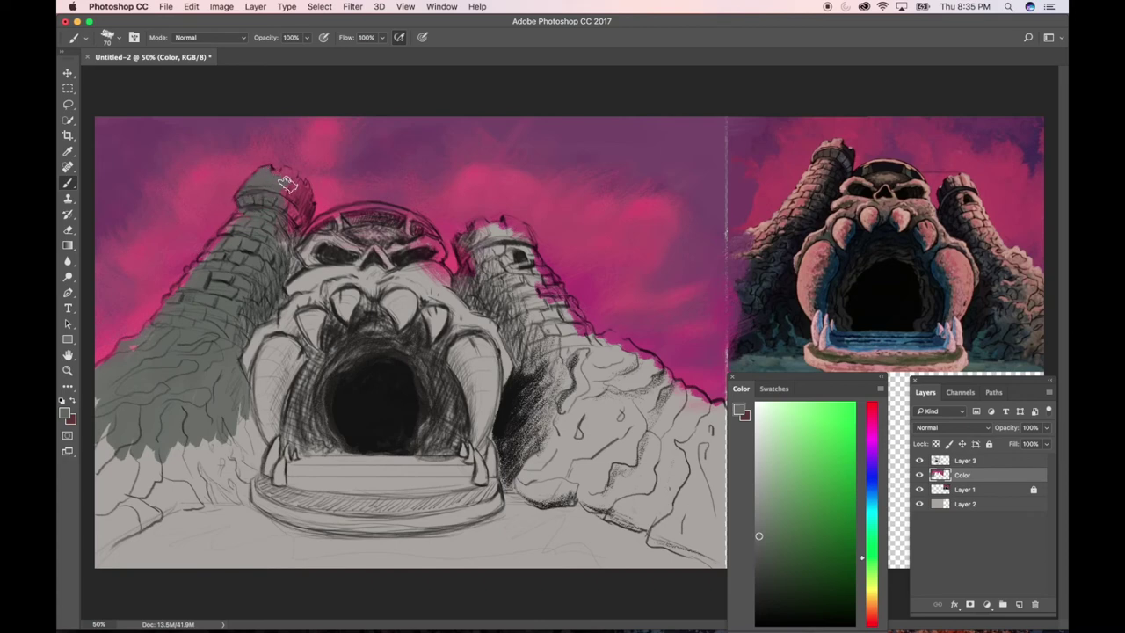
mouse_move(292, 178)
mouse_down()
mouse_move(291, 224)
mouse_move(305, 214)
mouse_move(299, 185)
mouse_up()
Paint gray over the skull's face, fangs and mouth opening, and lay first strokes on the right hill
mouse_move(305, 306)
mouse_down()
mouse_move(235, 374)
mouse_move(326, 260)
mouse_move(285, 279)
mouse_move(317, 229)
mouse_move(327, 238)
mouse_move(346, 221)
mouse_move(341, 246)
mouse_move(361, 233)
mouse_move(360, 249)
mouse_move(239, 429)
mouse_move(241, 444)
mouse_move(257, 340)
mouse_move(236, 395)
mouse_move(372, 271)
mouse_move(349, 312)
mouse_move(381, 285)
mouse_move(416, 303)
mouse_move(434, 295)
mouse_move(391, 289)
mouse_move(411, 272)
mouse_move(398, 303)
mouse_move(415, 274)
mouse_move(371, 276)
mouse_move(370, 233)
mouse_move(307, 266)
mouse_move(287, 253)
mouse_move(302, 246)
mouse_move(402, 282)
mouse_move(411, 253)
mouse_move(435, 298)
mouse_move(434, 286)
mouse_move(439, 342)
mouse_move(422, 335)
mouse_move(423, 296)
mouse_move(318, 368)
mouse_move(254, 440)
mouse_move(273, 416)
mouse_move(278, 430)
mouse_move(319, 380)
mouse_move(357, 376)
mouse_move(400, 342)
mouse_move(350, 365)
mouse_move(329, 319)
mouse_move(432, 367)
mouse_move(436, 436)
mouse_move(484, 429)
mouse_move(563, 470)
mouse_move(620, 456)
mouse_up()
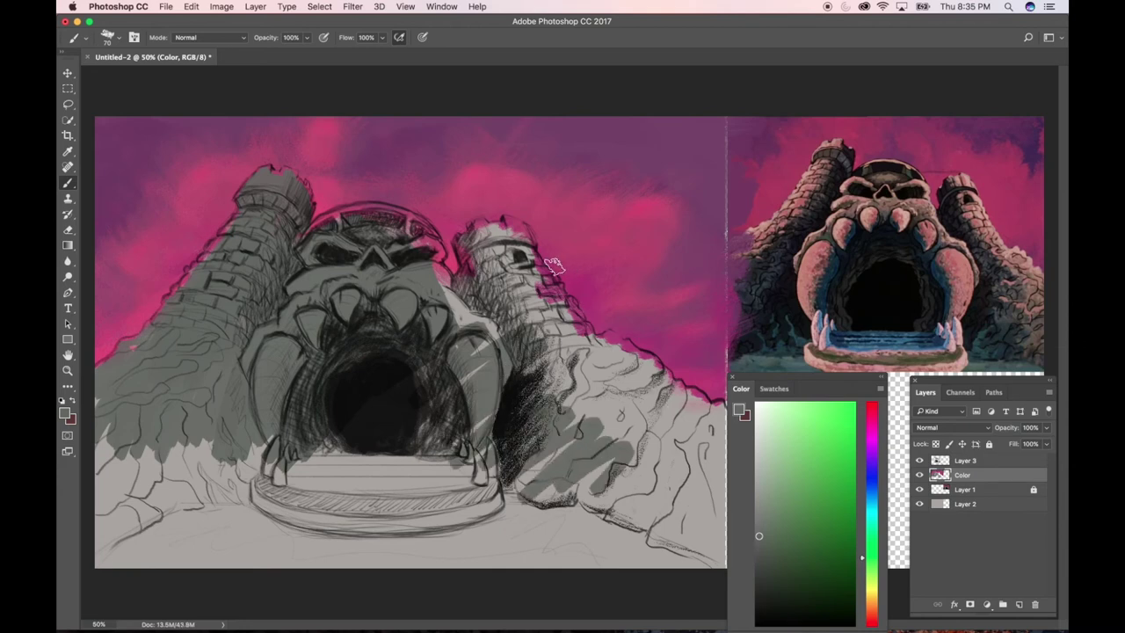
mouse_move(492, 317)
mouse_down()
mouse_move(488, 338)
mouse_move(469, 337)
mouse_up()
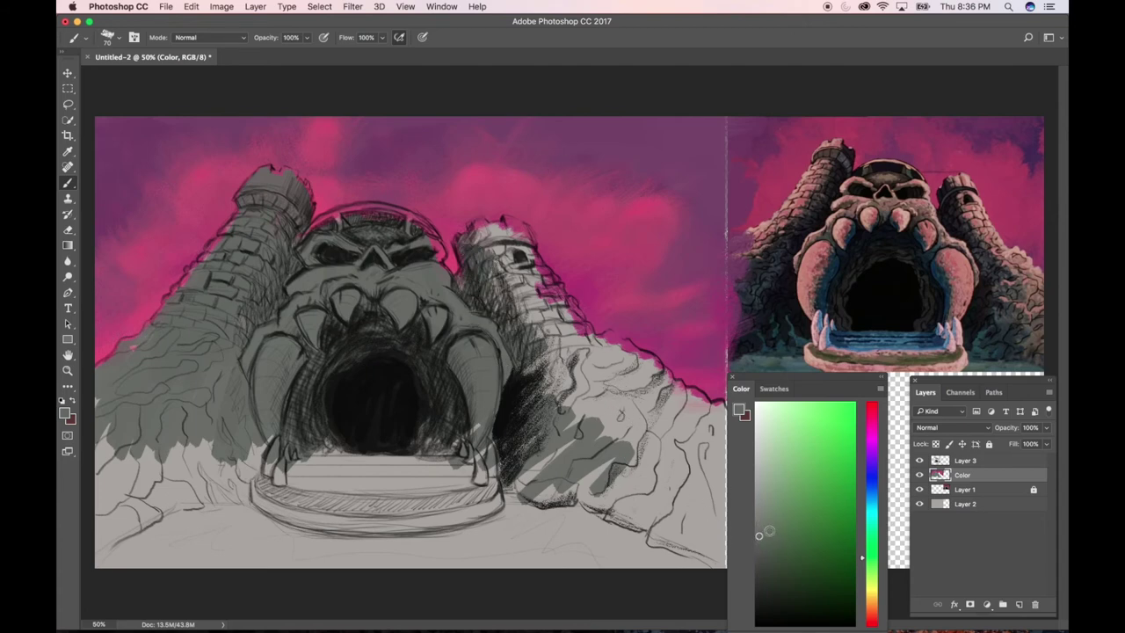
mouse_move(366, 322)
mouse_down()
mouse_move(339, 275)
mouse_move(248, 417)
mouse_move(284, 299)
mouse_move(211, 385)
mouse_move(254, 271)
mouse_move(166, 379)
mouse_move(212, 266)
mouse_move(176, 377)
mouse_move(277, 222)
mouse_move(273, 256)
mouse_up()
Cover the left tower's battlements and the skull's dome in a greener gray with the brush at 35 px
key(ctrl+plus)
key(ctrl+plus)
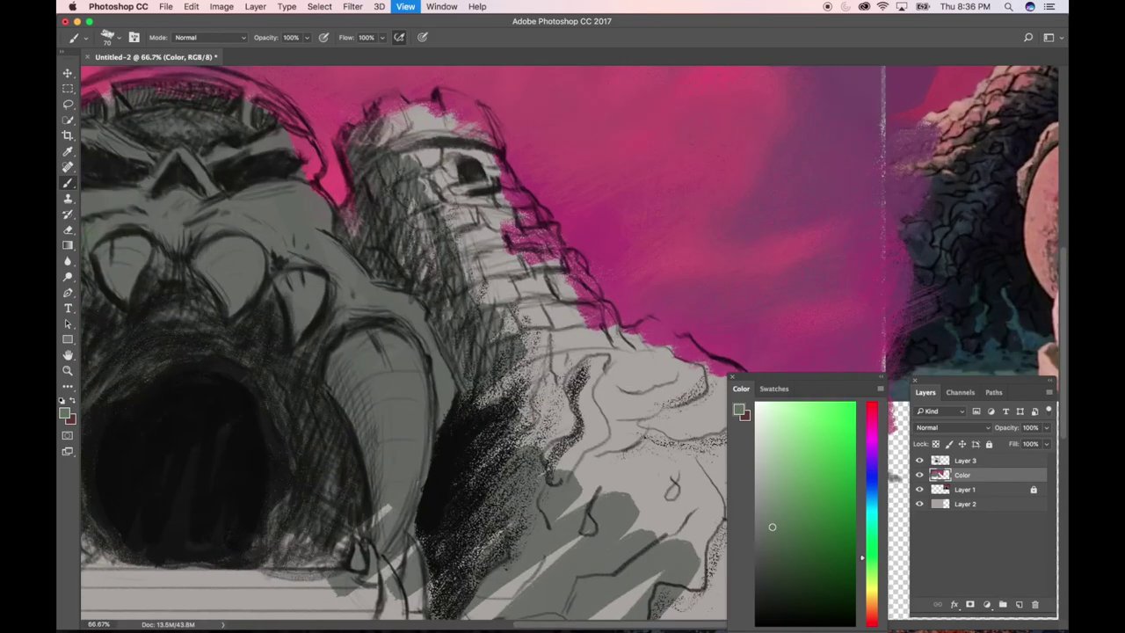
drag(334, 321, 629, 296)
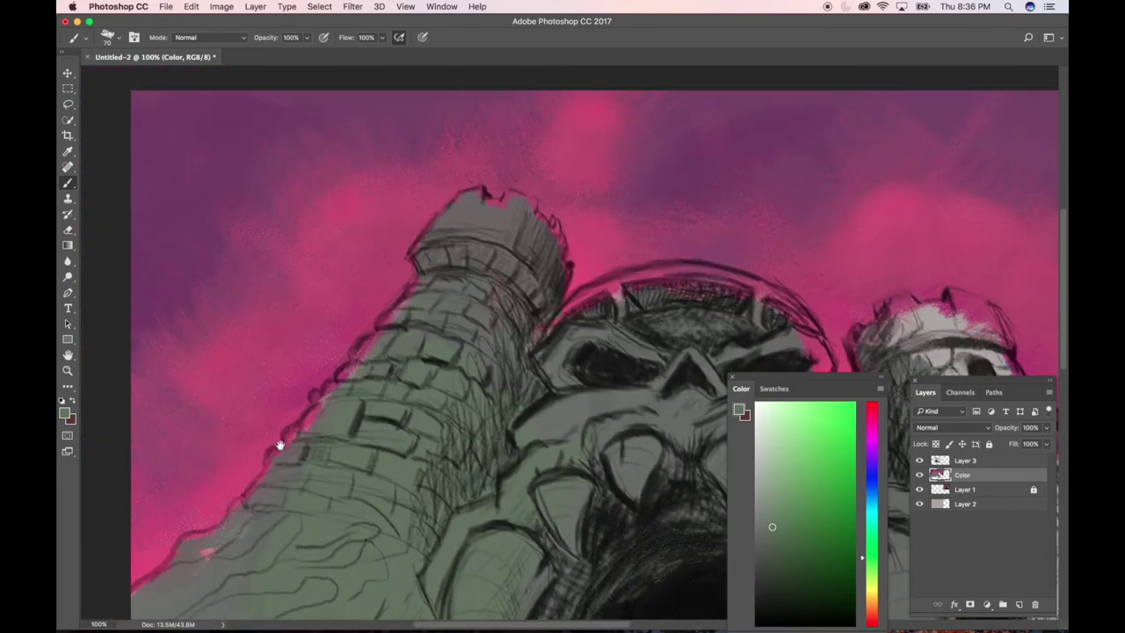
key(bracketleft)
key(bracketleft)
key(bracketleft)
key(bracketleft)
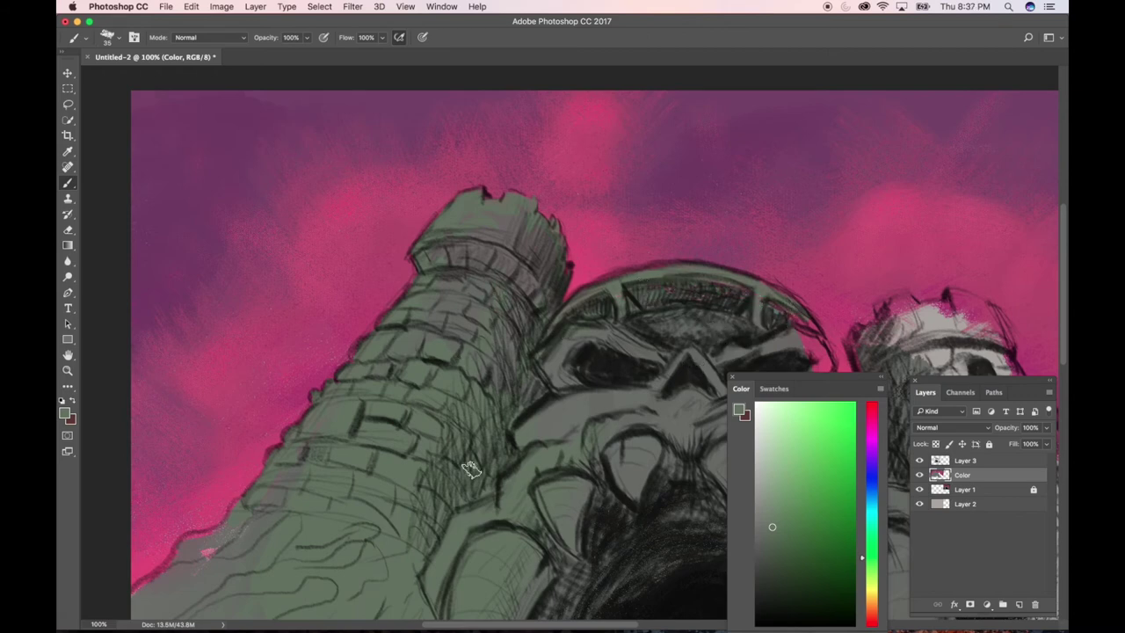
drag(648, 377, 343, 293)
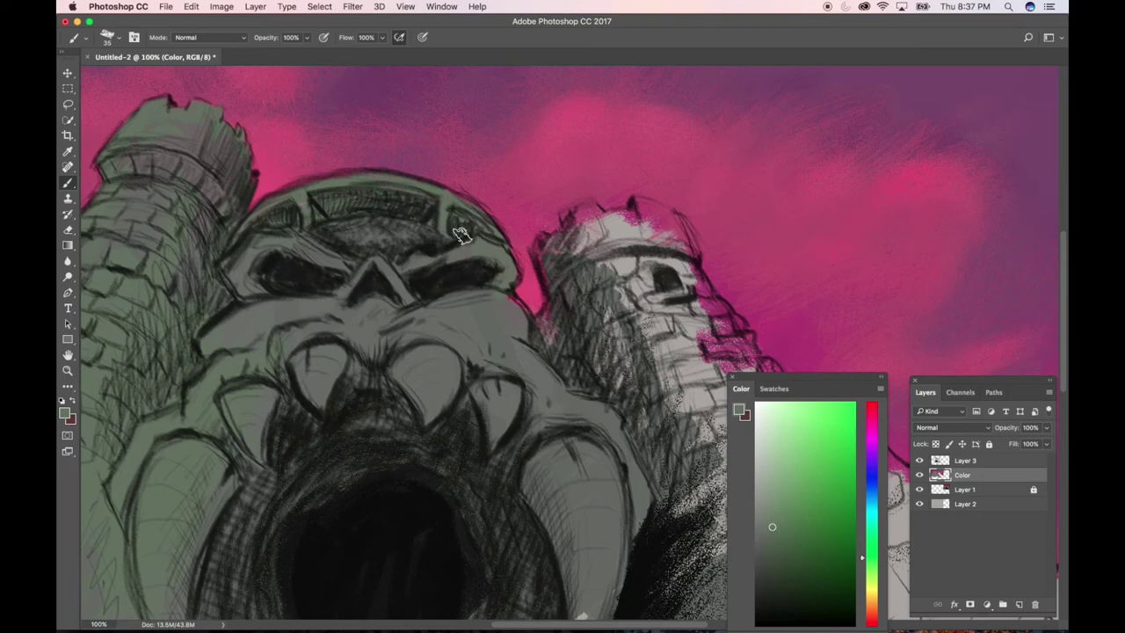
right_click(451, 181)
key(Escape)
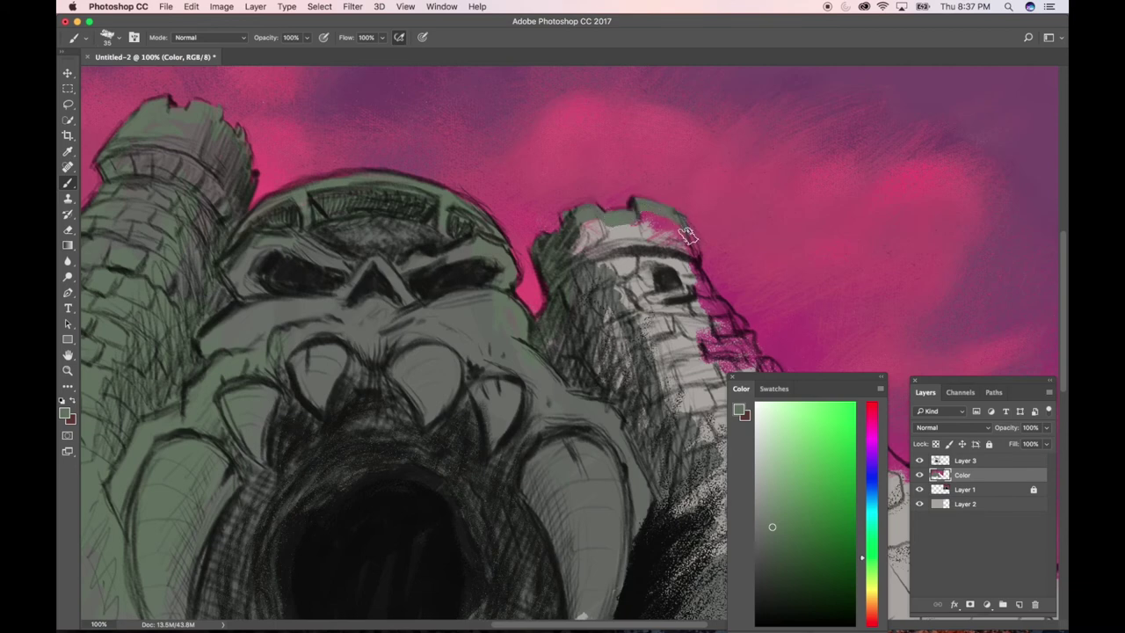
Paint the right tower's battlements and brickwork greenish gray, enlarging the brush to 60 px, and start along the ridge below
drag(651, 209, 595, 233)
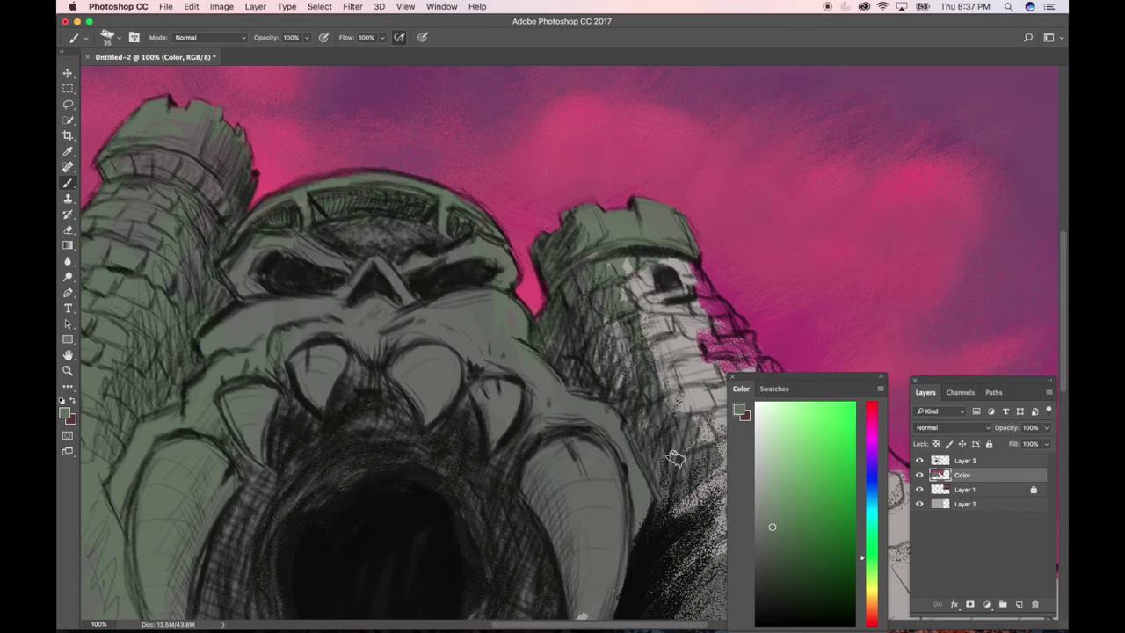
drag(672, 434, 417, 383)
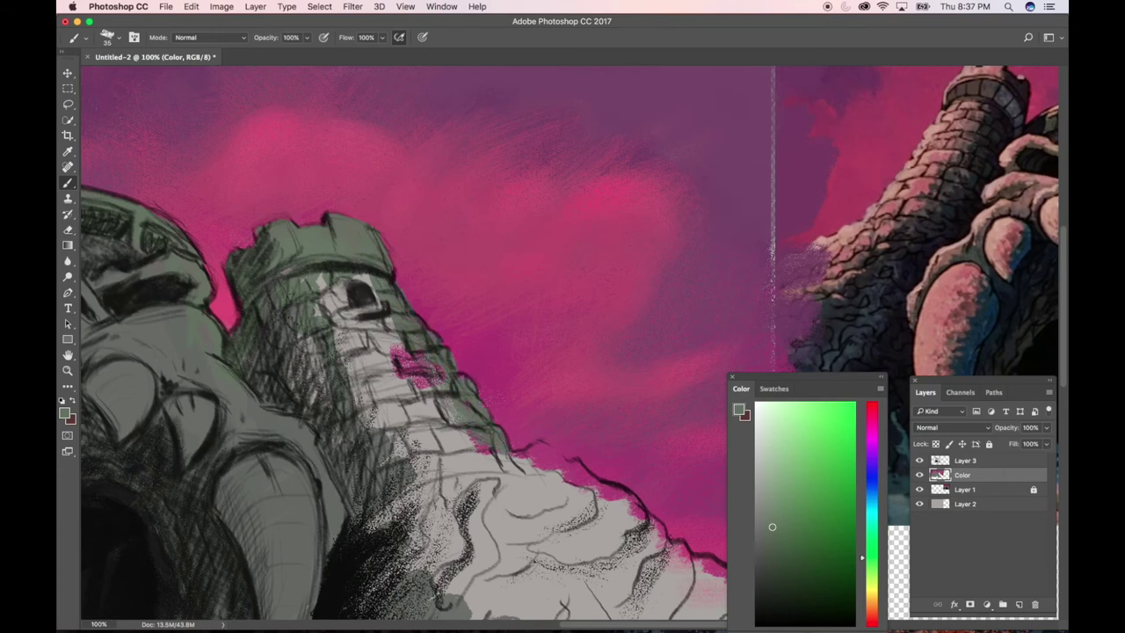
drag(432, 371, 482, 446)
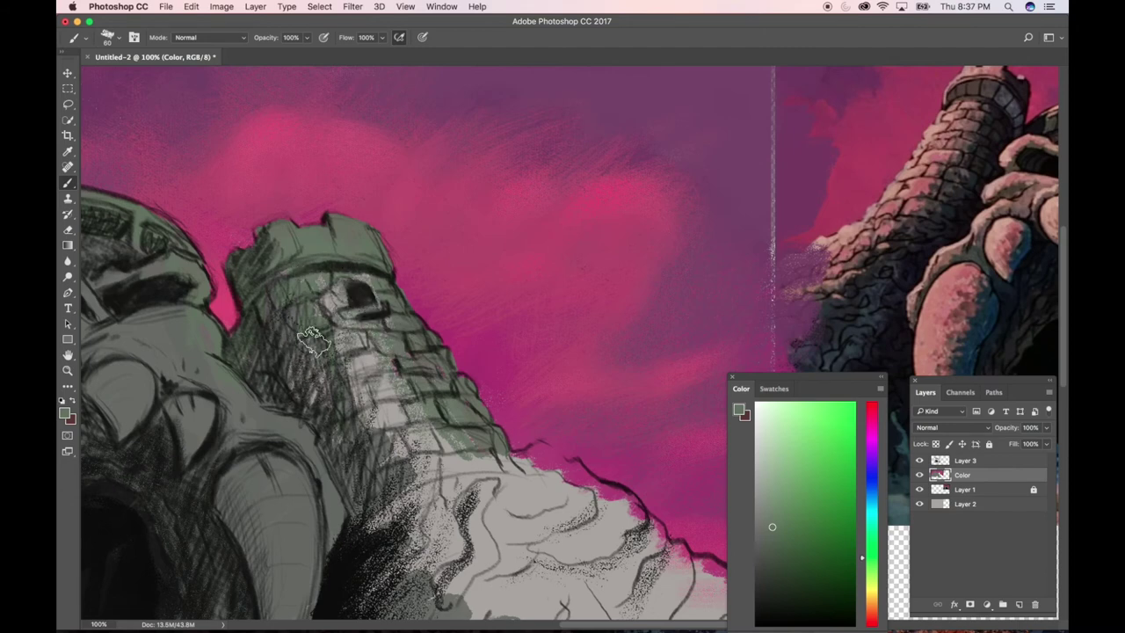
drag(433, 427, 481, 508)
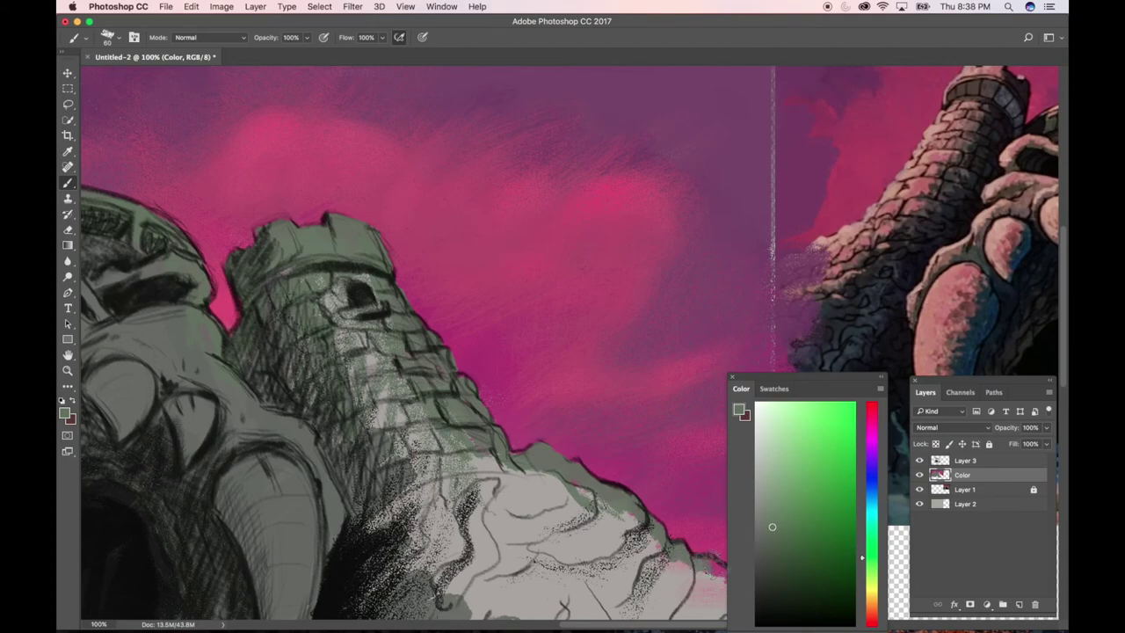
Paint the right hill's ridge greenish gray down to the edge of the sketch, covering the pink overspill
scroll(601, 496, down, 5)
scroll(600, 496, right, 5)
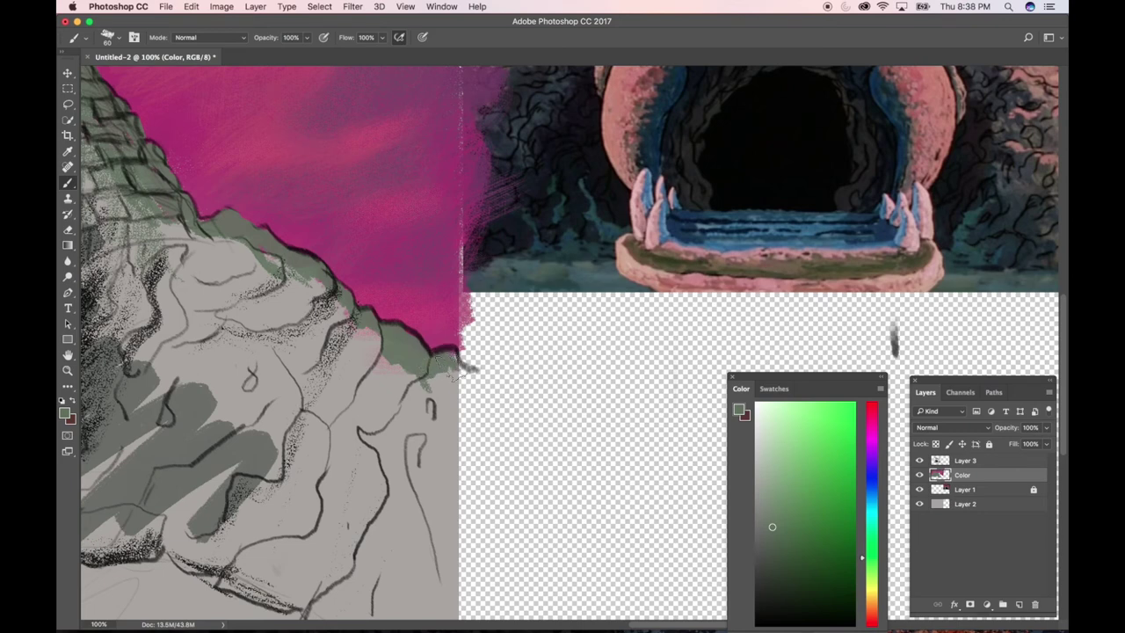
drag(455, 371, 427, 425)
mouse_move(433, 380)
mouse_down()
mouse_move(393, 444)
mouse_move(330, 347)
mouse_move(399, 386)
mouse_up()
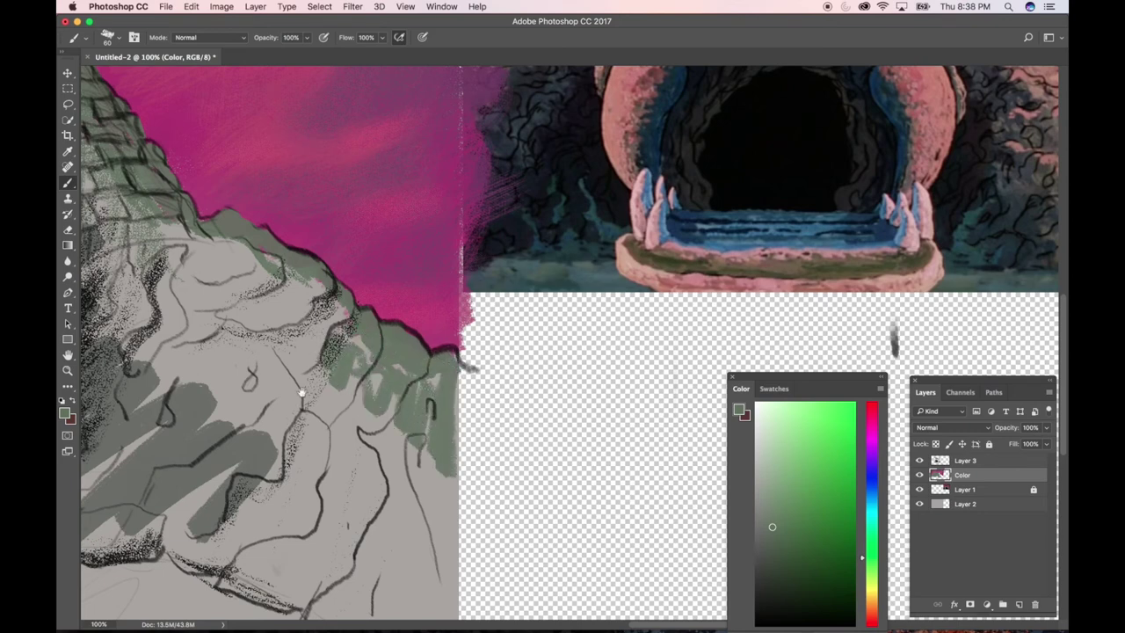
Fill the right tower's base, the skull and the left hill with greenish gray, enlarging the brush to 150 px
drag(301, 393, 615, 389)
key(super+minus)
key(super+minus)
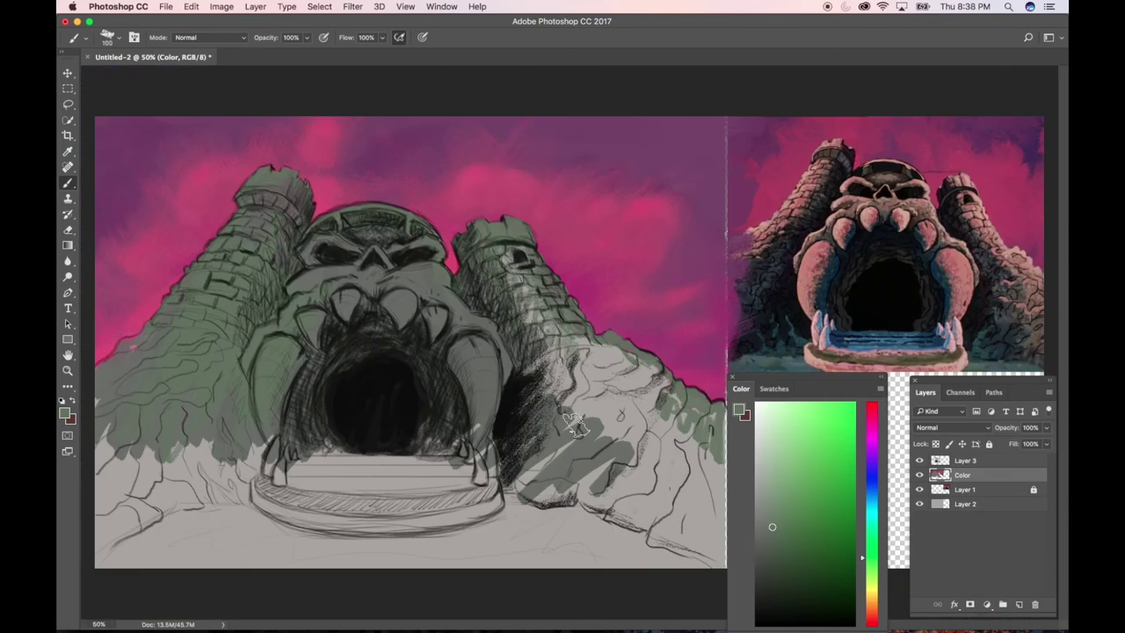
mouse_move(561, 418)
mouse_down()
mouse_move(607, 413)
mouse_move(562, 378)
mouse_move(553, 387)
mouse_move(540, 325)
mouse_up()
mouse_move(501, 273)
mouse_down()
mouse_move(546, 320)
mouse_move(524, 304)
mouse_move(542, 295)
mouse_move(514, 244)
mouse_move(486, 241)
mouse_move(533, 370)
mouse_move(520, 406)
mouse_move(530, 408)
mouse_move(552, 358)
mouse_move(529, 380)
mouse_move(520, 357)
mouse_move(492, 360)
mouse_move(472, 417)
mouse_move(481, 378)
mouse_move(496, 387)
mouse_move(479, 466)
mouse_move(465, 459)
mouse_move(451, 391)
mouse_move(446, 438)
mouse_move(431, 433)
mouse_move(401, 336)
mouse_move(404, 275)
mouse_move(385, 238)
mouse_move(363, 222)
mouse_move(334, 235)
mouse_up()
mouse_move(370, 432)
mouse_down()
mouse_move(329, 444)
mouse_move(356, 417)
mouse_move(379, 435)
mouse_move(337, 461)
mouse_move(329, 448)
mouse_move(384, 391)
mouse_move(427, 413)
mouse_move(395, 437)
mouse_move(298, 411)
mouse_move(227, 435)
mouse_move(305, 420)
mouse_move(292, 460)
mouse_move(244, 457)
mouse_move(172, 495)
mouse_move(162, 486)
mouse_move(104, 527)
mouse_move(128, 410)
mouse_move(117, 403)
mouse_move(92, 460)
mouse_move(99, 402)
mouse_move(120, 378)
mouse_move(141, 413)
mouse_move(92, 546)
mouse_move(102, 523)
mouse_move(255, 389)
mouse_move(104, 538)
mouse_move(209, 439)
mouse_move(147, 499)
mouse_move(195, 477)
mouse_move(155, 524)
mouse_move(211, 499)
mouse_move(161, 518)
mouse_move(210, 459)
mouse_move(160, 356)
mouse_up()
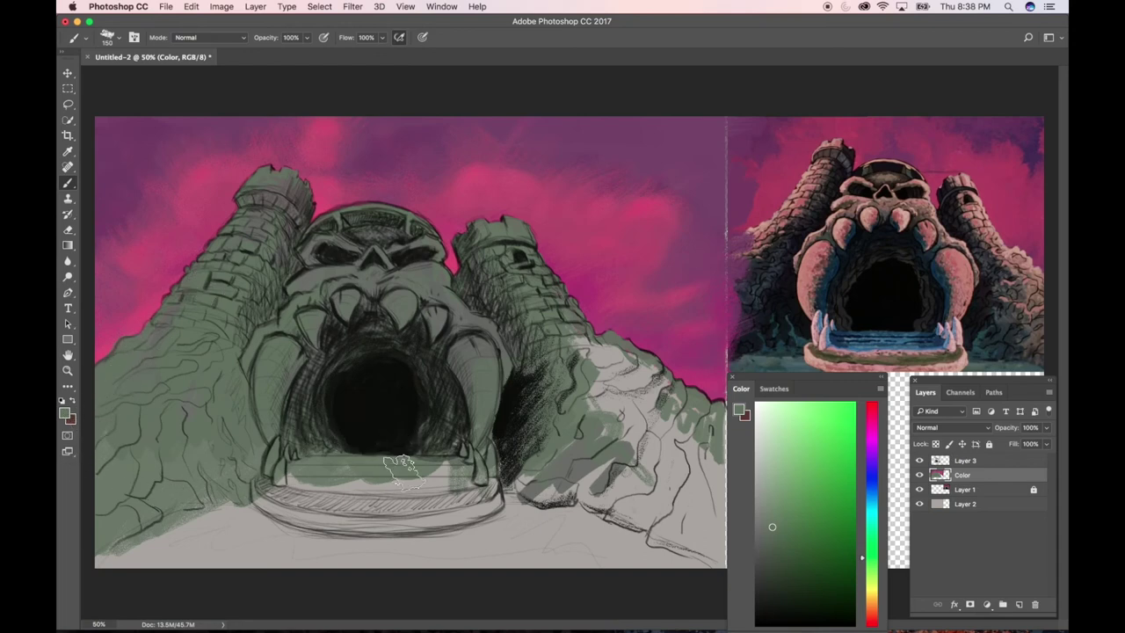
Fill the rest of the right hill with greenish gray down to its lower rock outline
mouse_move(509, 457)
mouse_down()
mouse_move(561, 468)
mouse_move(578, 487)
mouse_move(569, 384)
mouse_move(625, 384)
mouse_move(615, 378)
mouse_move(659, 399)
mouse_move(666, 386)
mouse_move(683, 398)
mouse_move(678, 386)
mouse_move(611, 358)
mouse_move(599, 365)
mouse_move(611, 373)
mouse_move(572, 347)
mouse_move(615, 391)
mouse_move(614, 432)
mouse_move(593, 410)
mouse_move(591, 378)
mouse_move(578, 444)
mouse_move(591, 483)
mouse_move(631, 445)
mouse_move(631, 470)
mouse_move(704, 422)
mouse_move(719, 444)
mouse_move(727, 419)
mouse_move(712, 554)
mouse_move(716, 444)
mouse_up()
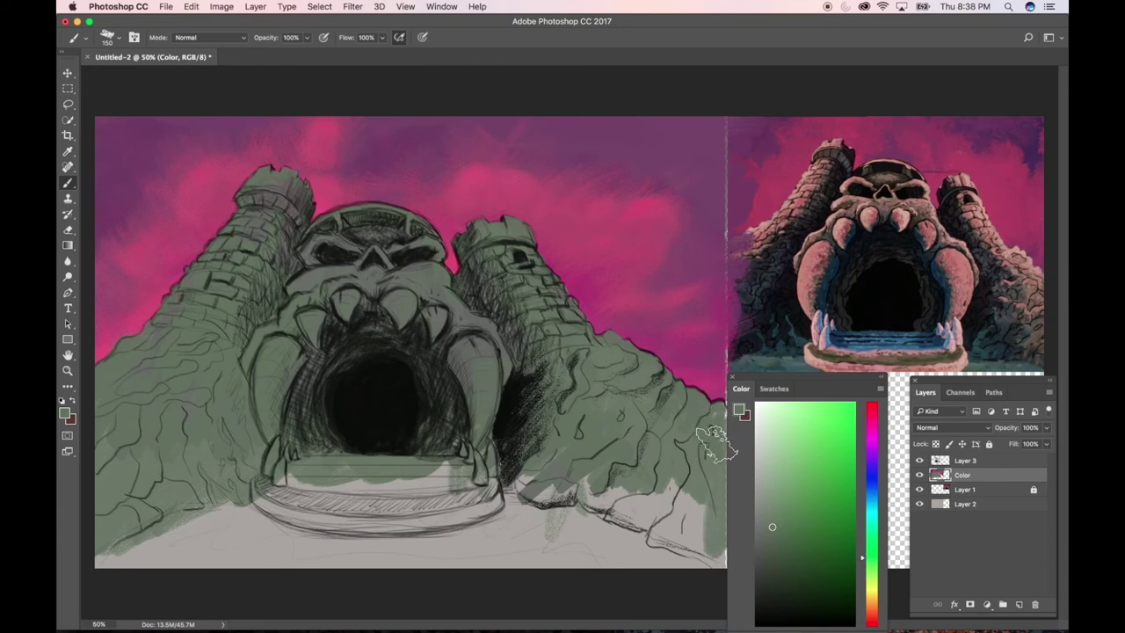
mouse_move(681, 503)
mouse_down()
mouse_move(672, 478)
mouse_move(663, 545)
mouse_move(612, 462)
mouse_move(609, 522)
mouse_move(567, 497)
mouse_move(568, 441)
mouse_move(547, 490)
mouse_move(546, 457)
mouse_move(509, 485)
mouse_move(496, 454)
mouse_up()
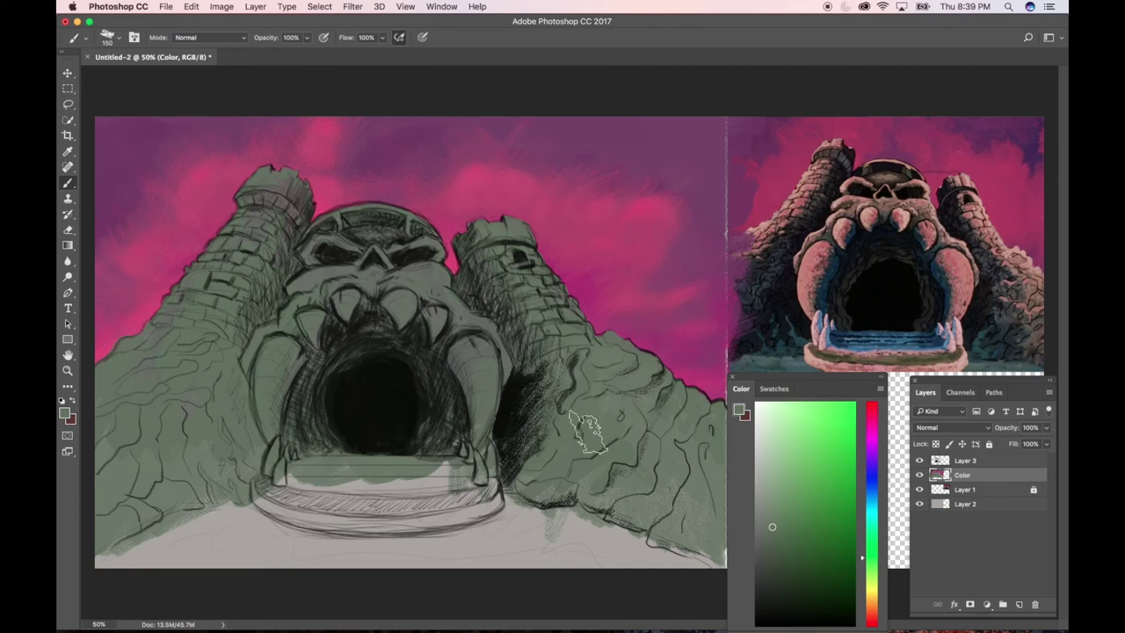
mouse_move(590, 427)
mouse_down()
mouse_move(509, 439)
mouse_move(539, 435)
mouse_move(508, 443)
mouse_up()
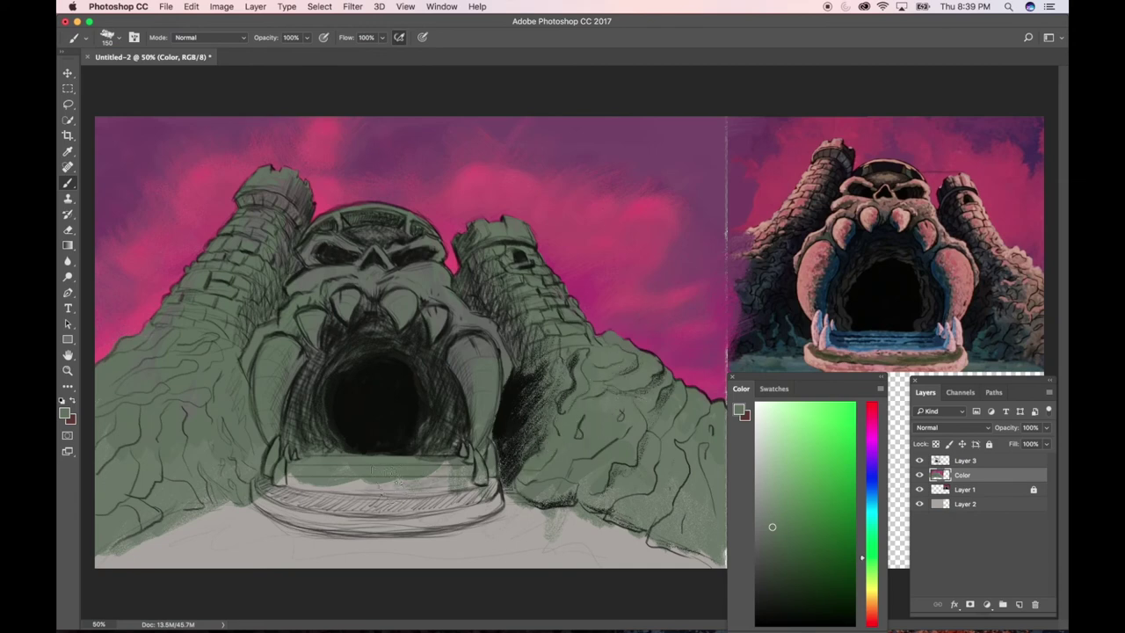
Paint the entrance steps, the round platform and the ground in front of the castle greenish gray
drag(387, 481, 285, 482)
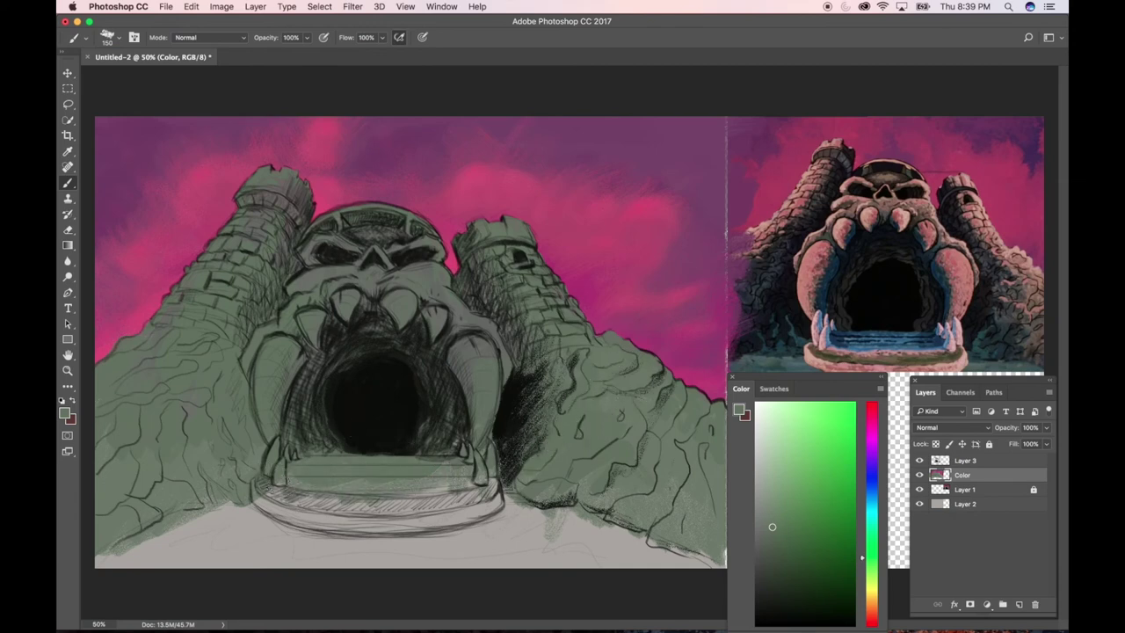
mouse_move(374, 488)
mouse_down()
mouse_move(431, 505)
mouse_move(479, 499)
mouse_move(492, 514)
mouse_move(379, 543)
mouse_move(304, 514)
mouse_move(439, 534)
mouse_up()
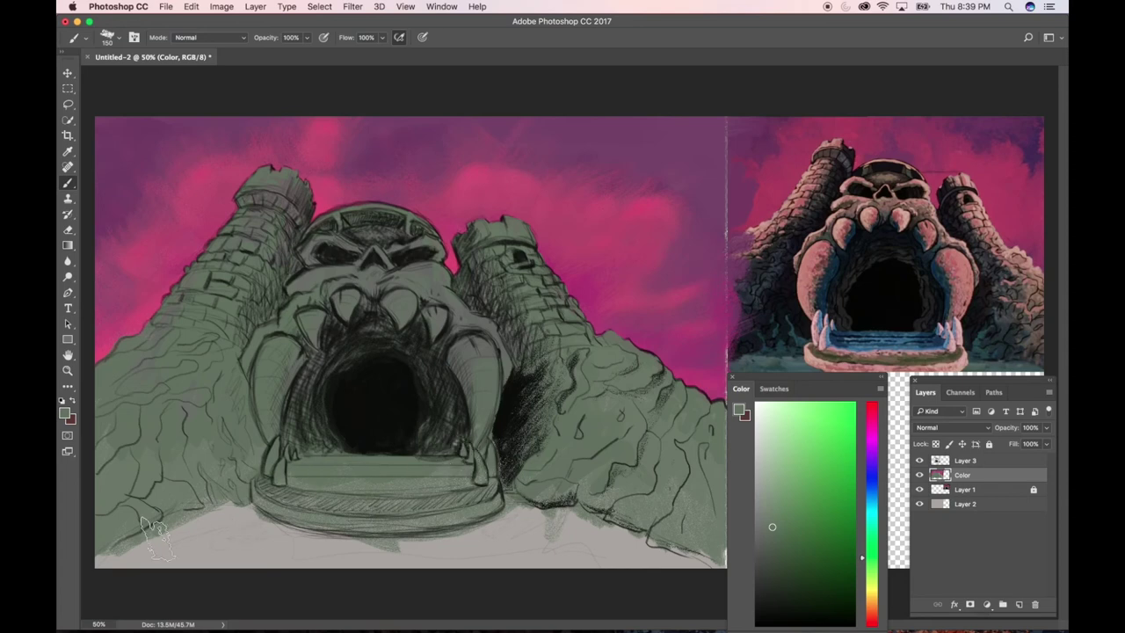
mouse_move(151, 529)
mouse_down()
mouse_move(240, 493)
mouse_move(204, 524)
mouse_move(104, 571)
mouse_move(89, 556)
mouse_move(188, 502)
mouse_move(274, 484)
mouse_move(156, 577)
mouse_move(439, 477)
mouse_move(455, 486)
mouse_move(289, 580)
mouse_move(561, 482)
mouse_move(527, 520)
mouse_move(631, 500)
mouse_move(646, 509)
mouse_move(605, 553)
mouse_move(599, 580)
mouse_move(716, 562)
mouse_up()
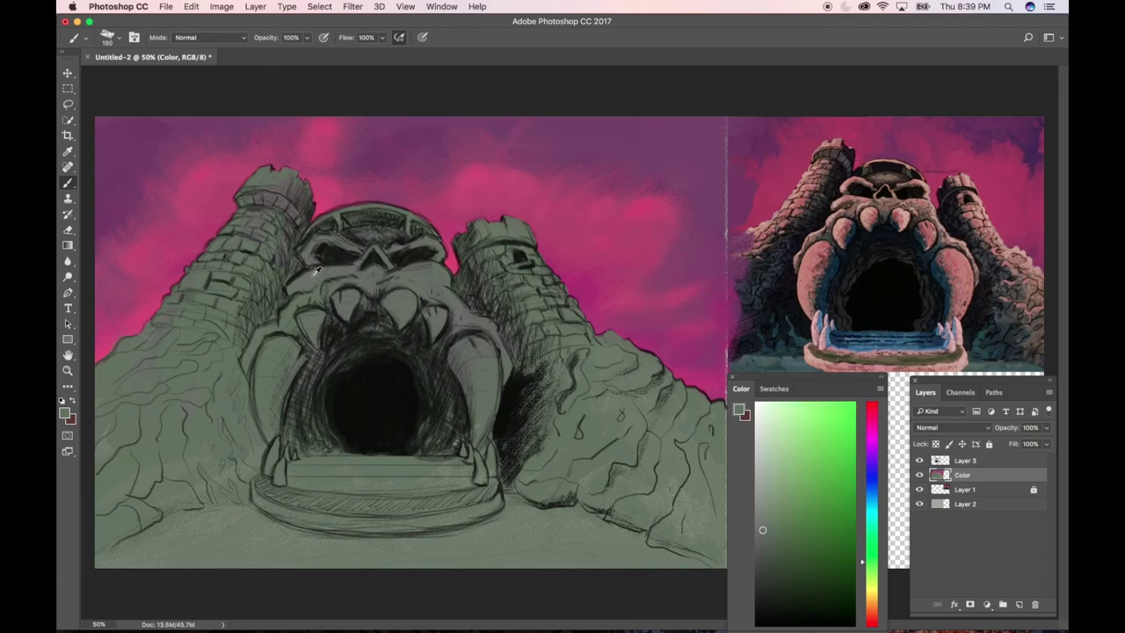
Switch to Kyle's Gouache Round Bristle 2 brush at 100 px
click(75, 38)
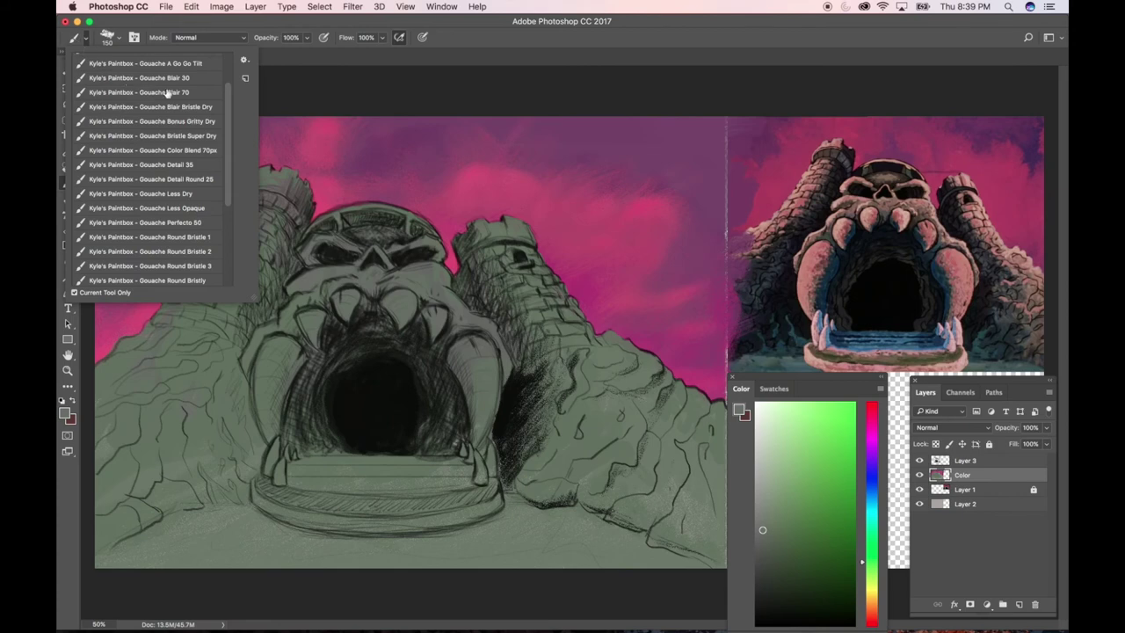
scroll(221, 106, down, 5)
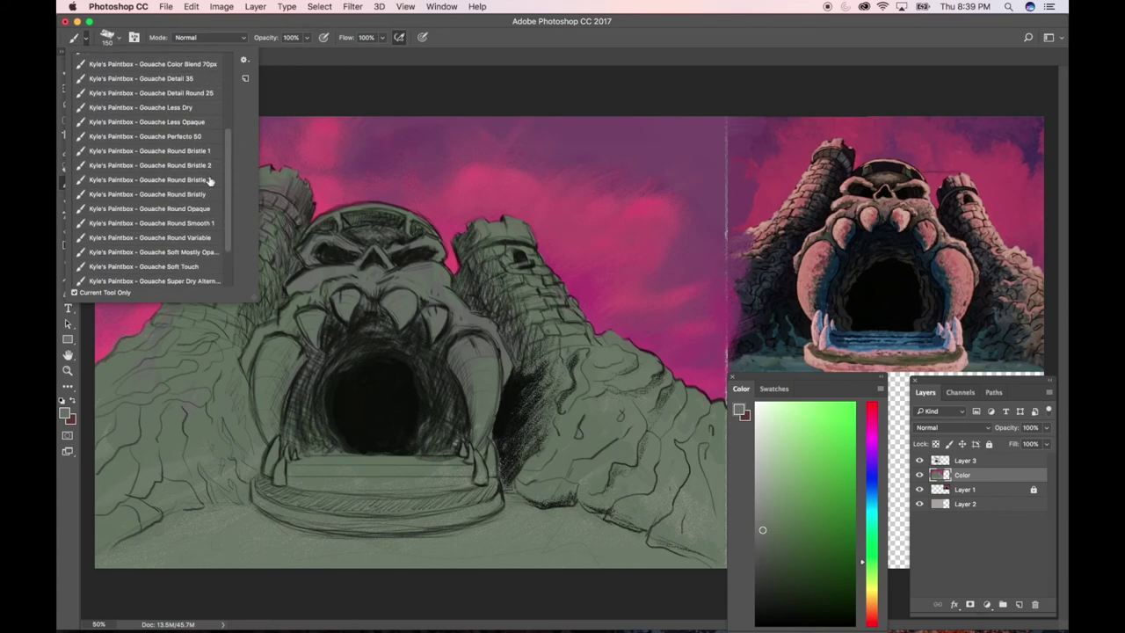
click(209, 166)
click(223, 375)
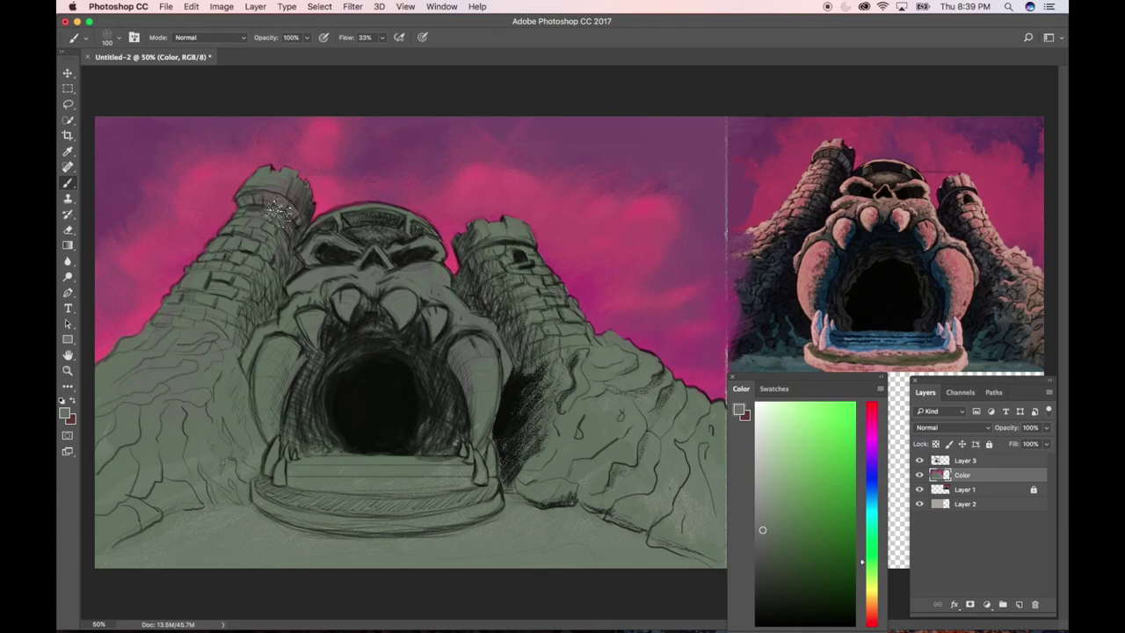
Enlarge the brush to 175 px and glaze pink sampled from the sky over both towers and the upper parts of both hills
key(bracketright)
key(bracketright)
key(bracketright)
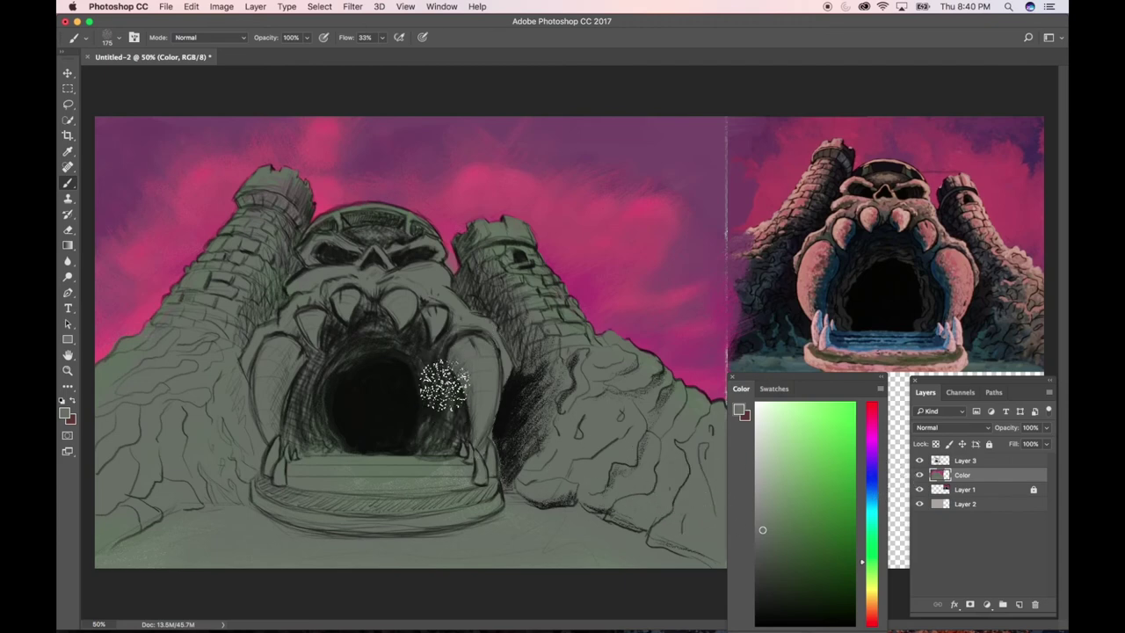
alt+click(216, 209)
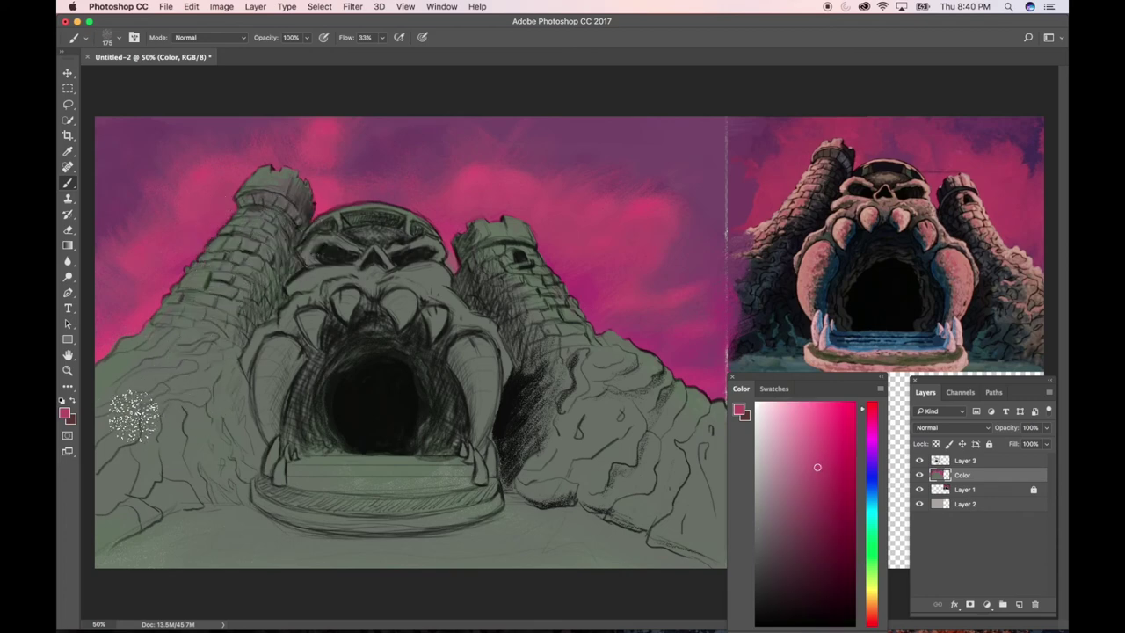
mouse_move(236, 241)
mouse_down()
mouse_move(204, 298)
mouse_move(261, 212)
mouse_up()
mouse_move(173, 332)
mouse_down()
mouse_move(263, 215)
mouse_move(161, 334)
mouse_move(209, 277)
mouse_move(189, 314)
mouse_move(154, 334)
mouse_move(186, 319)
mouse_move(144, 334)
mouse_move(180, 332)
mouse_up()
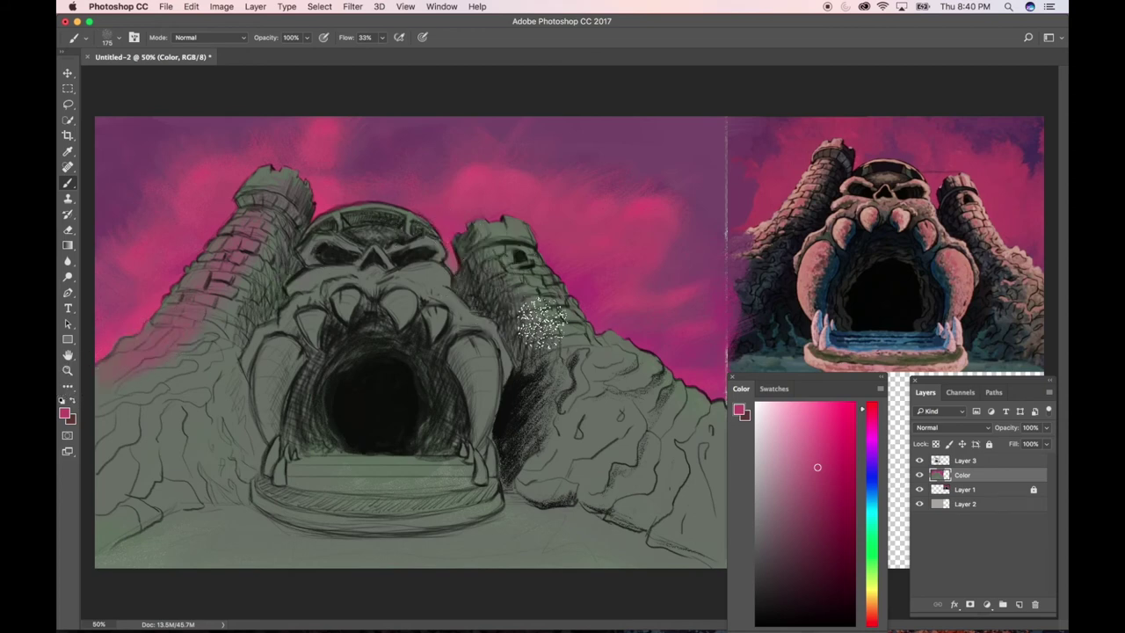
mouse_move(525, 290)
mouse_down()
mouse_move(547, 327)
mouse_move(493, 247)
mouse_move(542, 310)
mouse_move(500, 257)
mouse_move(528, 292)
mouse_move(509, 235)
mouse_move(553, 332)
mouse_move(557, 320)
mouse_move(580, 336)
mouse_move(526, 315)
mouse_move(600, 377)
mouse_move(600, 415)
mouse_move(584, 376)
mouse_move(596, 367)
mouse_move(623, 405)
mouse_move(559, 409)
mouse_move(578, 454)
mouse_move(675, 488)
mouse_move(622, 455)
mouse_move(710, 477)
mouse_up()
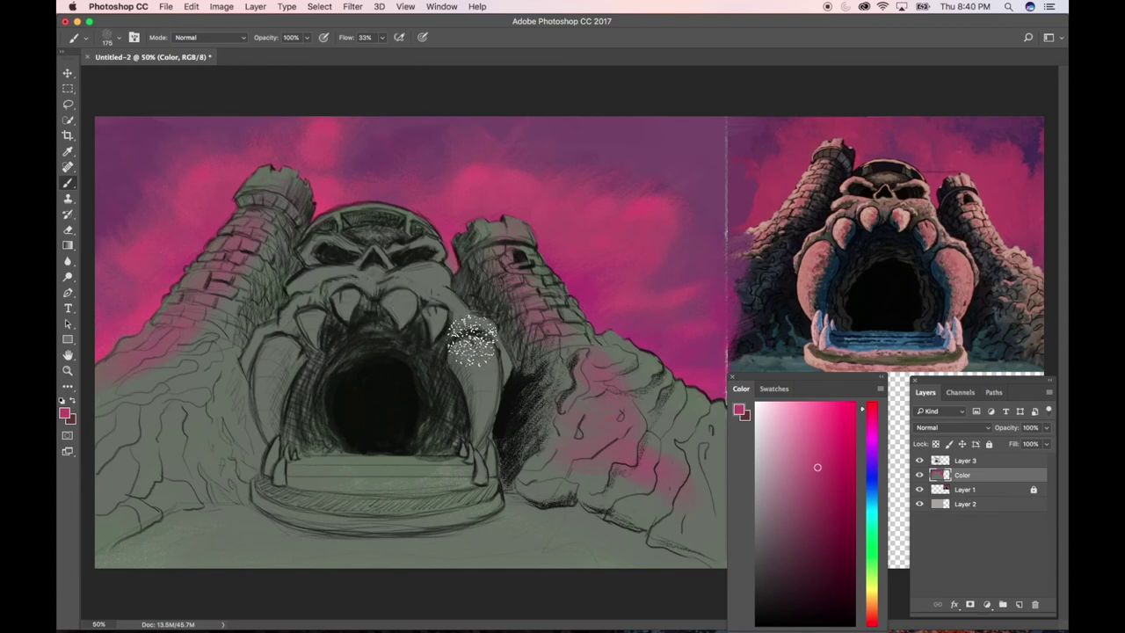
Reduce the brush to 70 px and tint the tusks, upper fangs and the skull's brow and cheek with the same pink
key(bracketleft)
key(bracketleft)
key(bracketleft)
key(bracketleft)
key(bracketleft)
key(bracketleft)
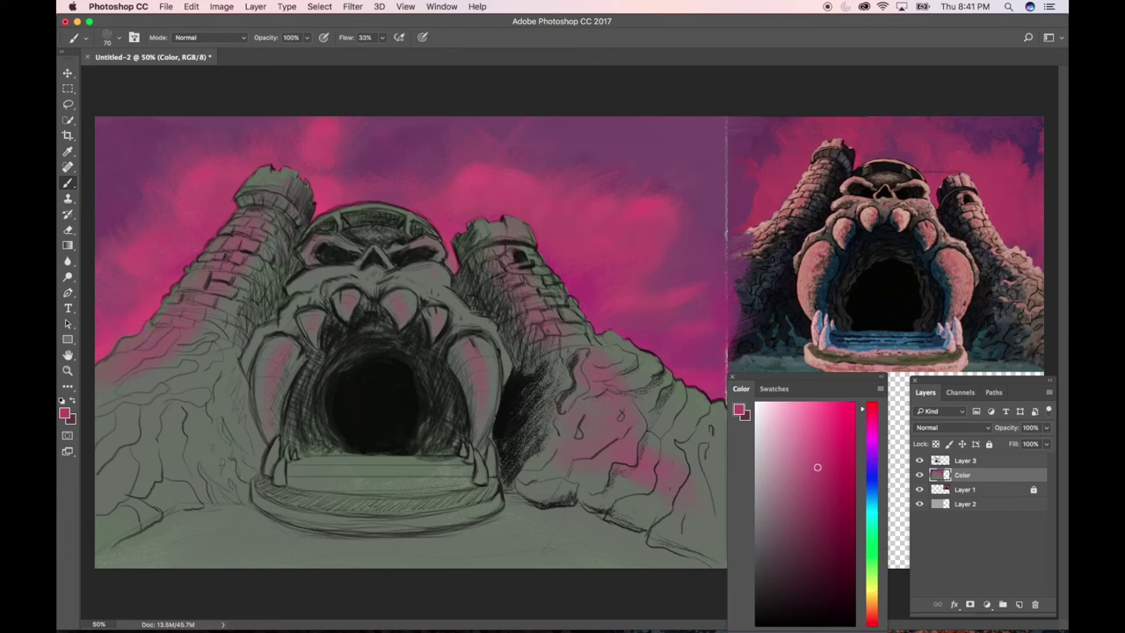
Try a pale green highlight on the left tusk and undo it
alt+click(323, 542)
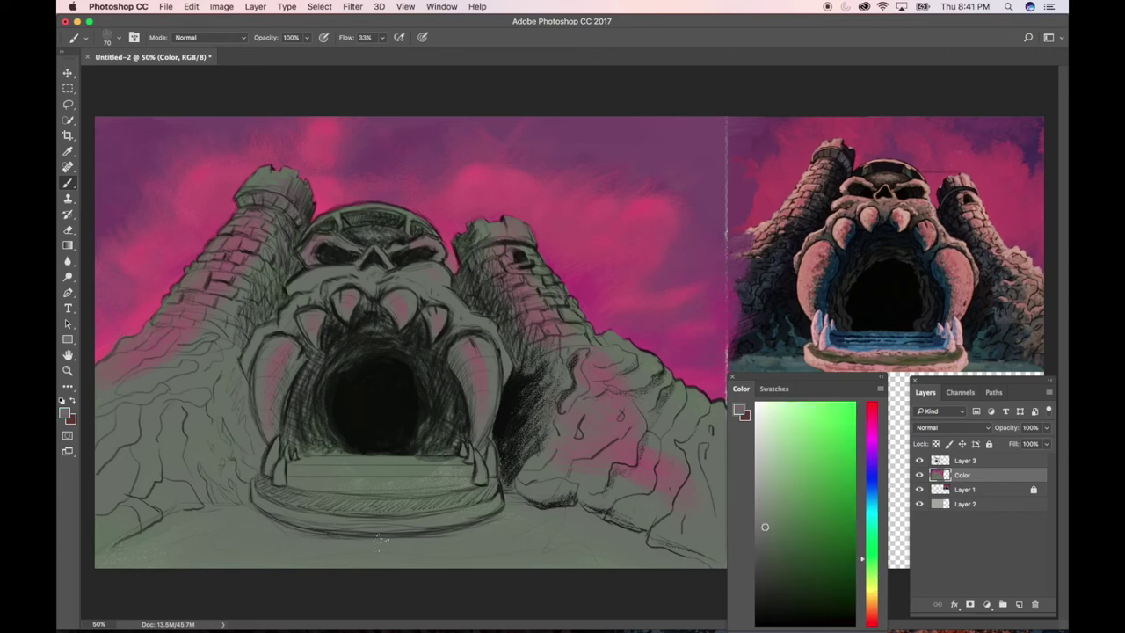
drag(871, 558, 871, 569)
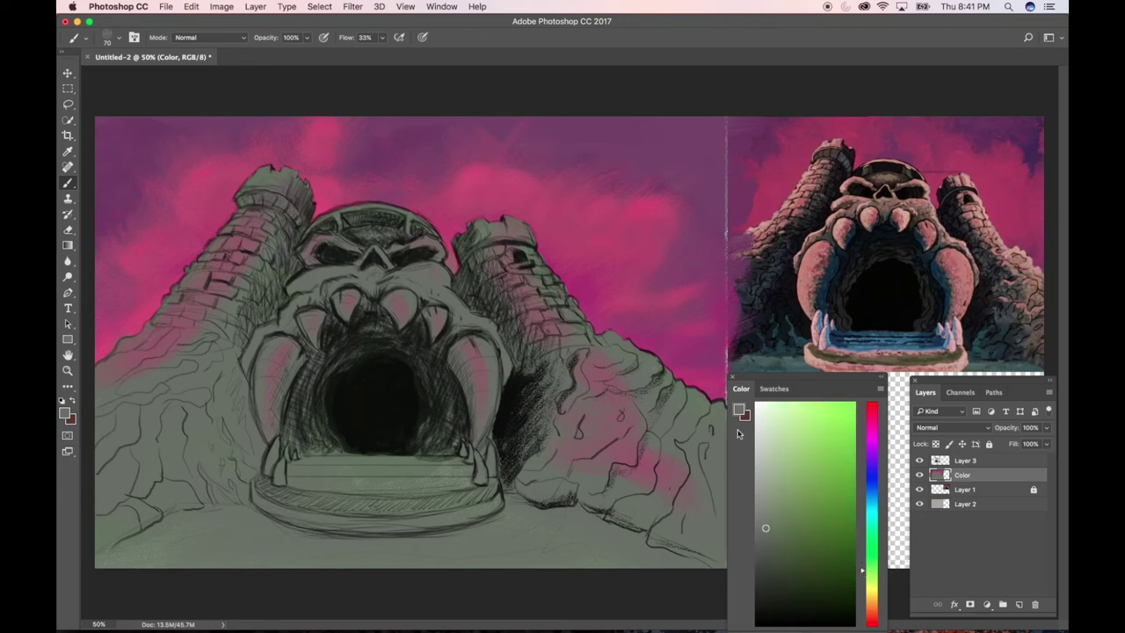
click(777, 453)
mouse_move(778, 453)
mouse_down()
mouse_move(772, 443)
mouse_move(767, 460)
mouse_up()
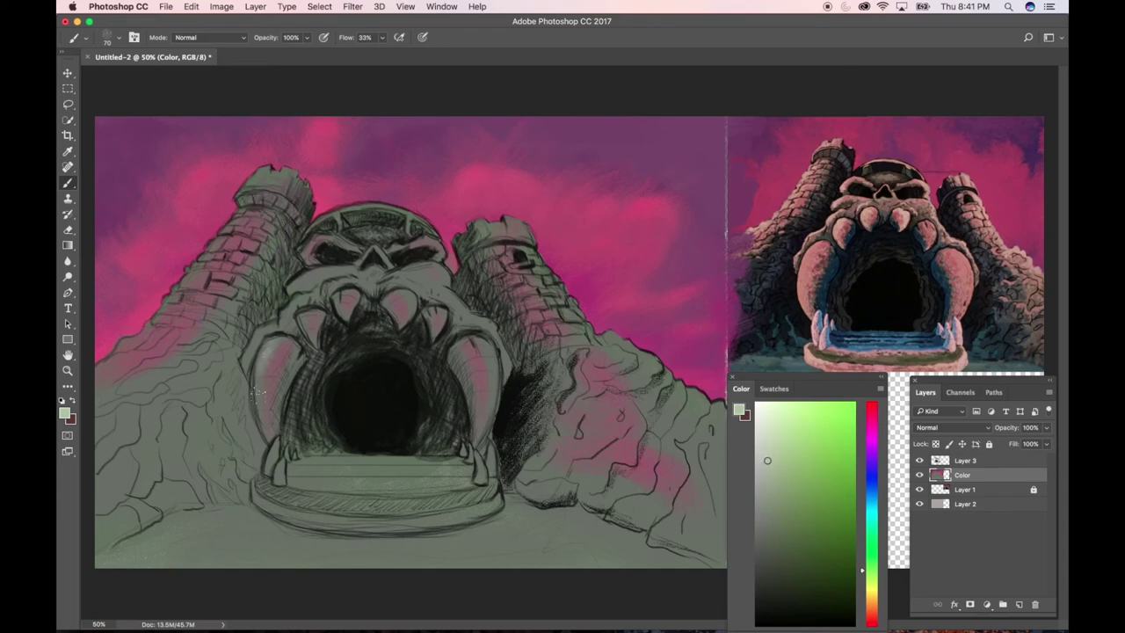
mouse_move(257, 394)
mouse_down()
mouse_move(271, 343)
mouse_move(270, 376)
mouse_up()
key(super+z)
key(super+z)
key(super+z)
key(super+z)
key(super+z)
Mix a grayish yellow beige and brush highlights onto the tusks, the upper fangs and the left tower's top
drag(870, 573, 871, 583)
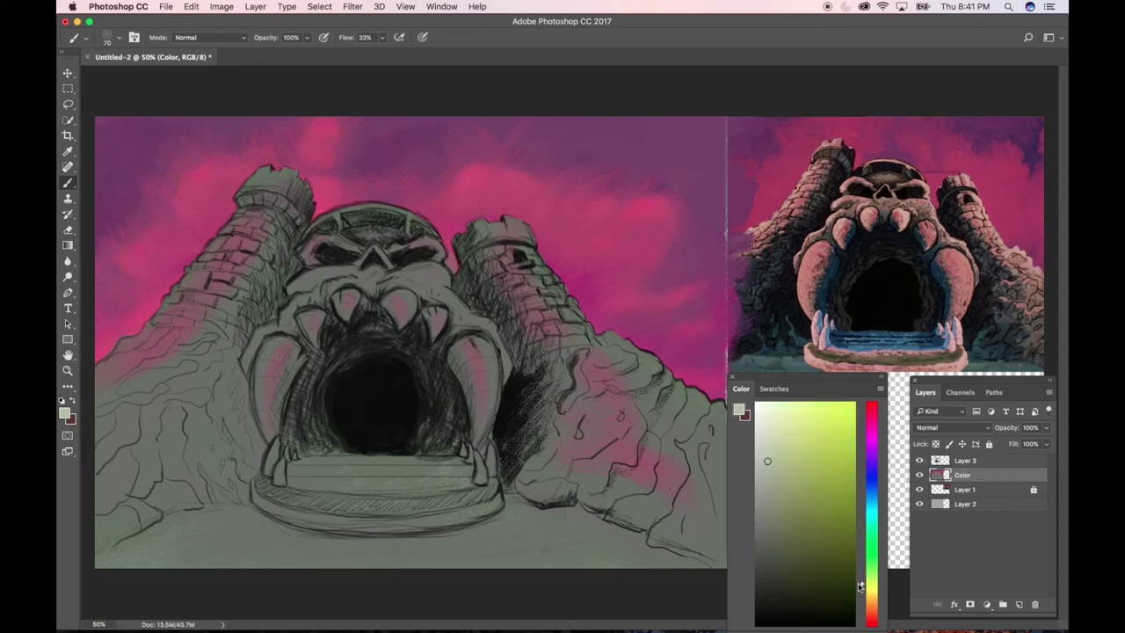
drag(759, 475, 764, 490)
drag(860, 583, 861, 590)
drag(763, 490, 777, 481)
drag(192, 205, 203, 209)
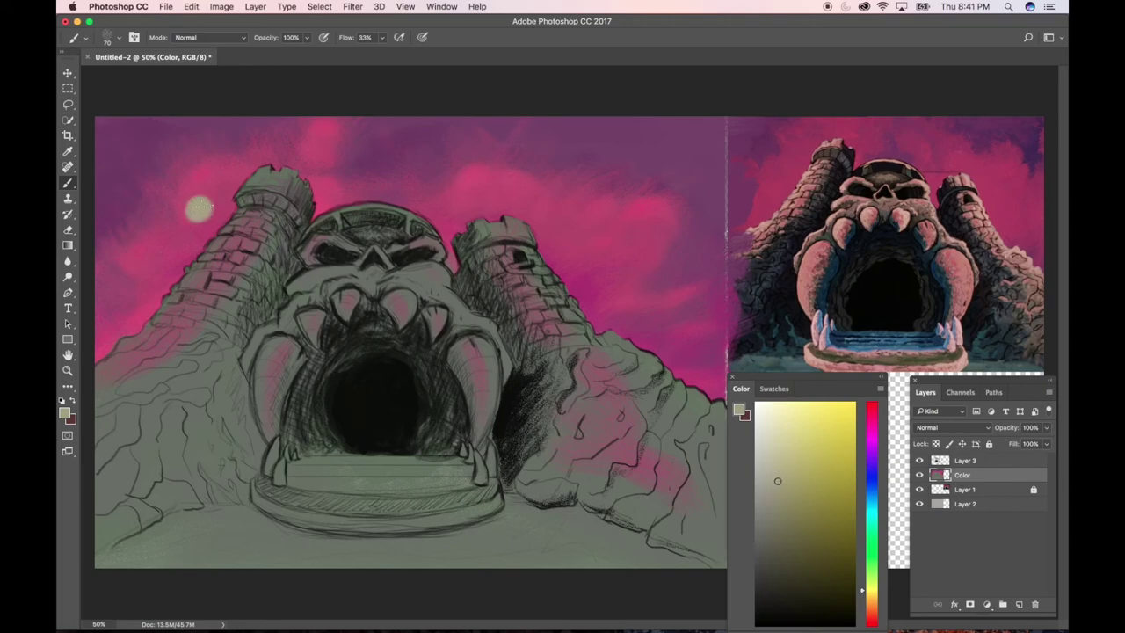
key(super+z)
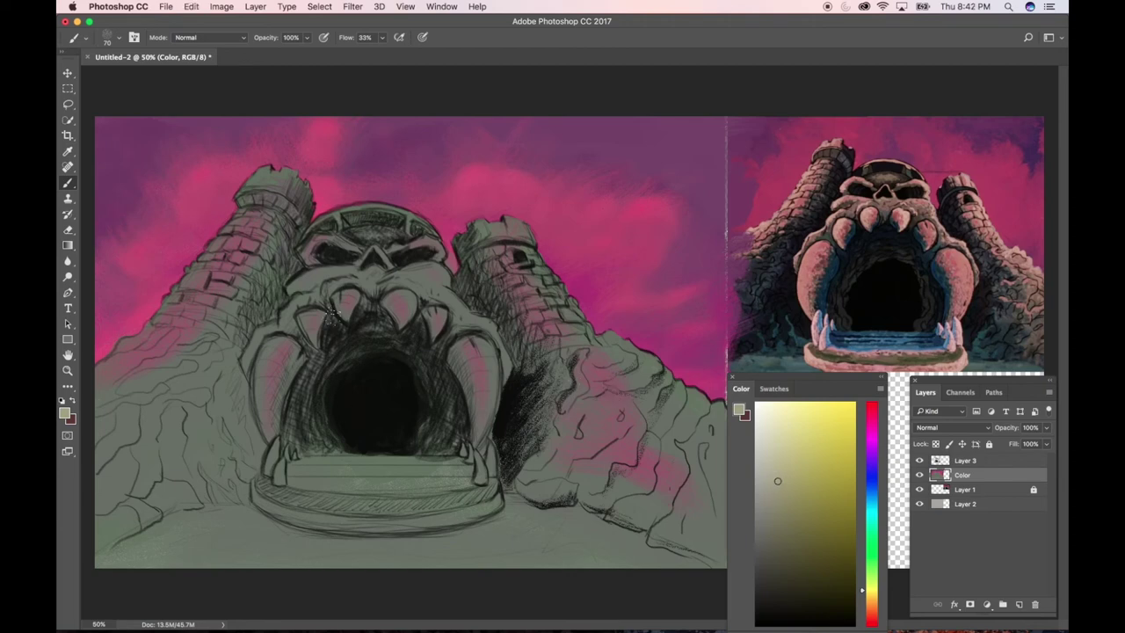
drag(267, 366, 274, 342)
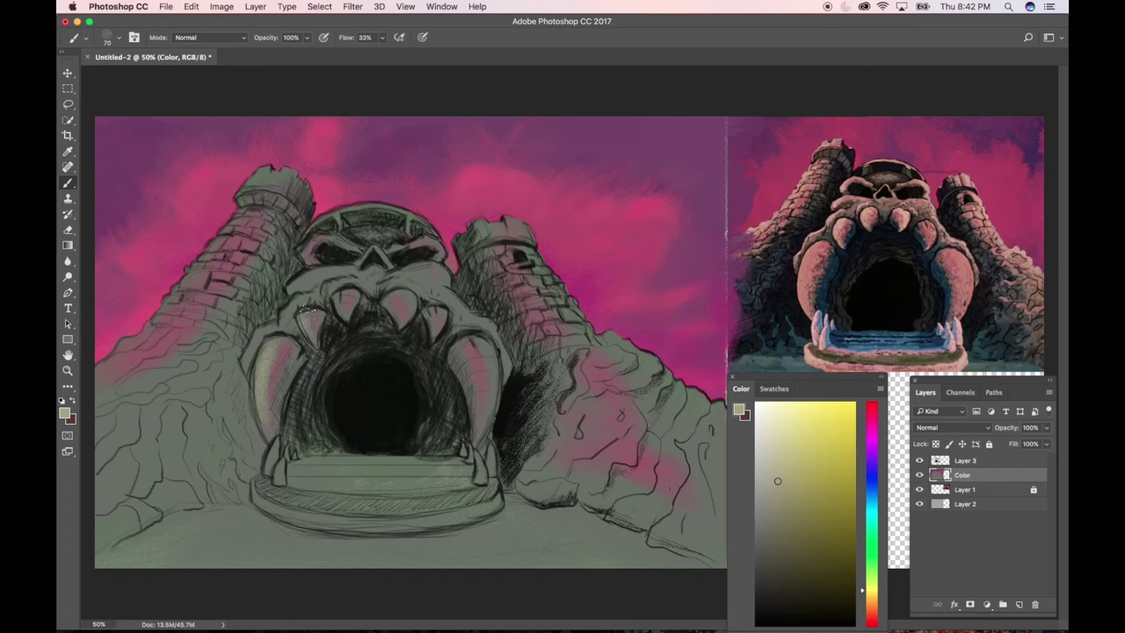
key(bracketleft)
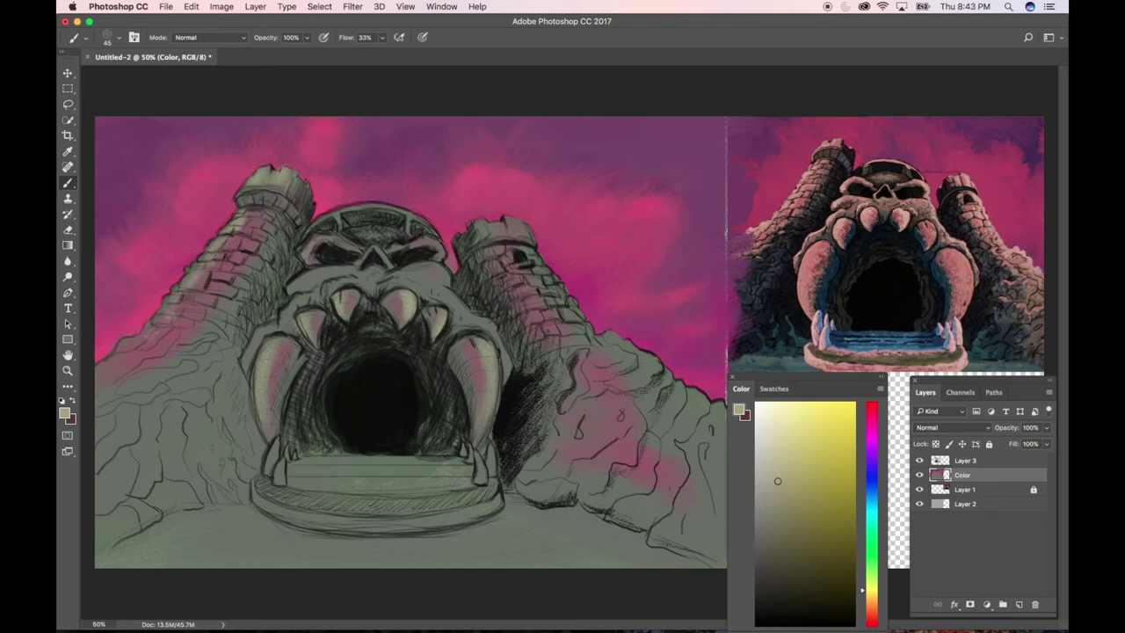
Highlight the left hill's ridge, the tower bricks, the right tower's top and the right hill's edge in beige at 45 px
drag(123, 356, 86, 375)
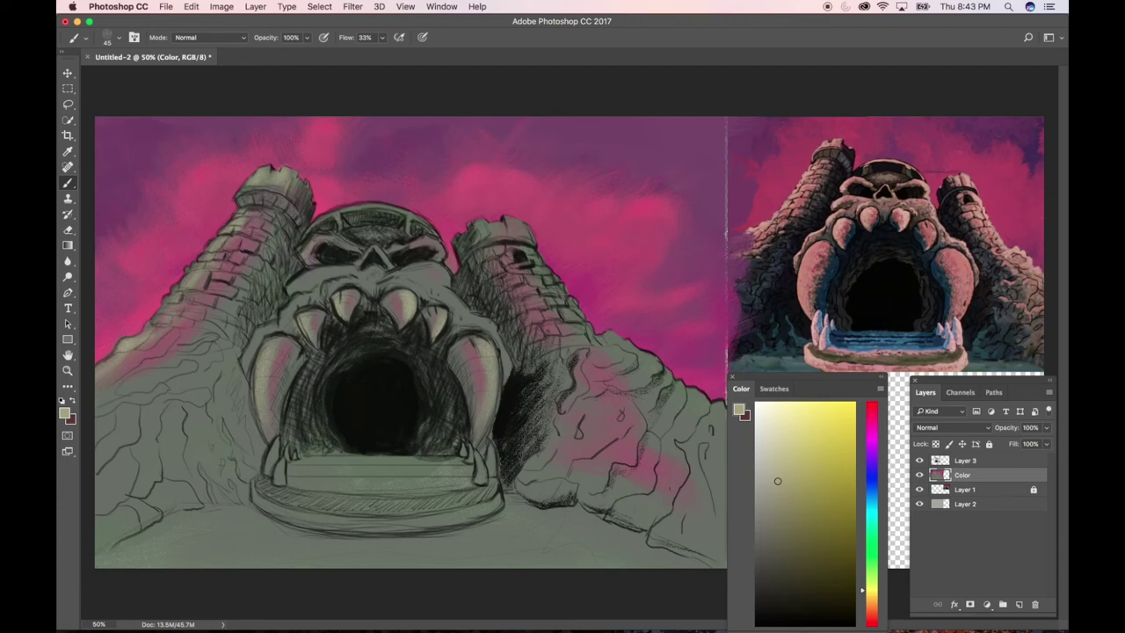
drag(243, 250, 249, 241)
drag(527, 237, 513, 223)
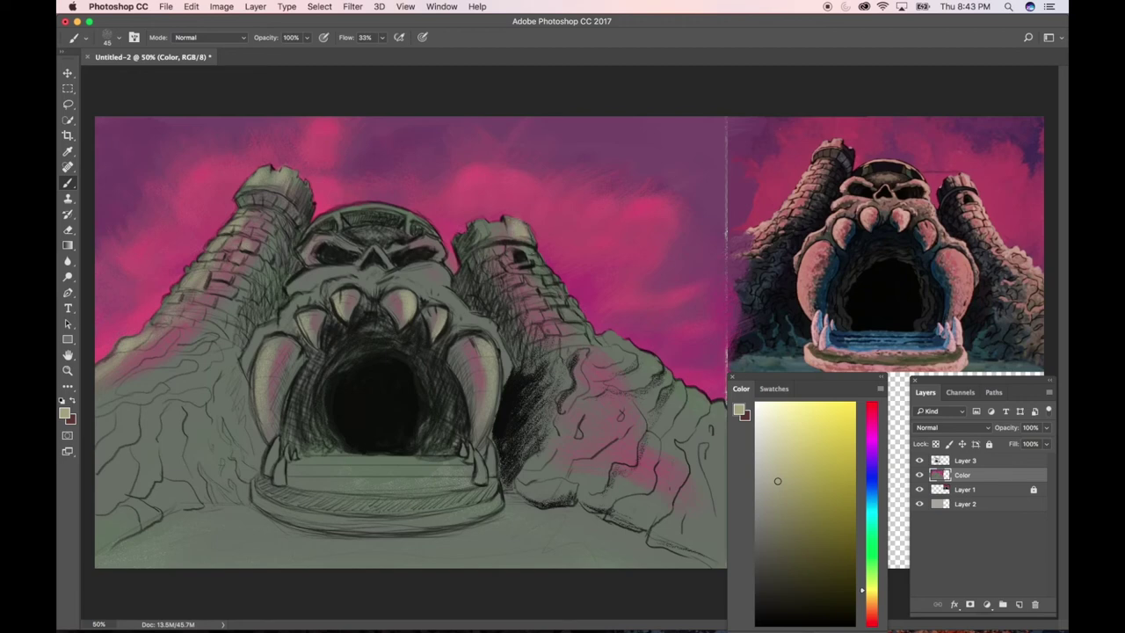
drag(538, 267, 537, 260)
mouse_move(547, 272)
mouse_down()
mouse_move(587, 337)
mouse_move(654, 366)
mouse_move(643, 380)
mouse_move(654, 404)
mouse_move(680, 409)
mouse_move(672, 418)
mouse_up()
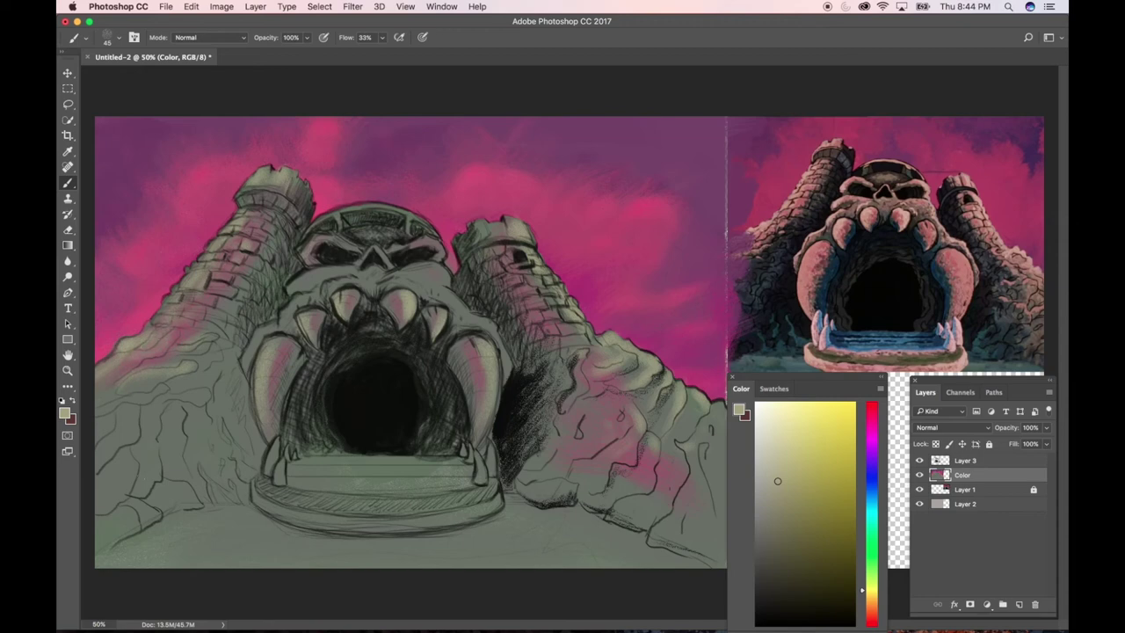
Switch to the Kyle's Paintbox - Gouache Blair 30 brush for detailing the skull
key(super+1)
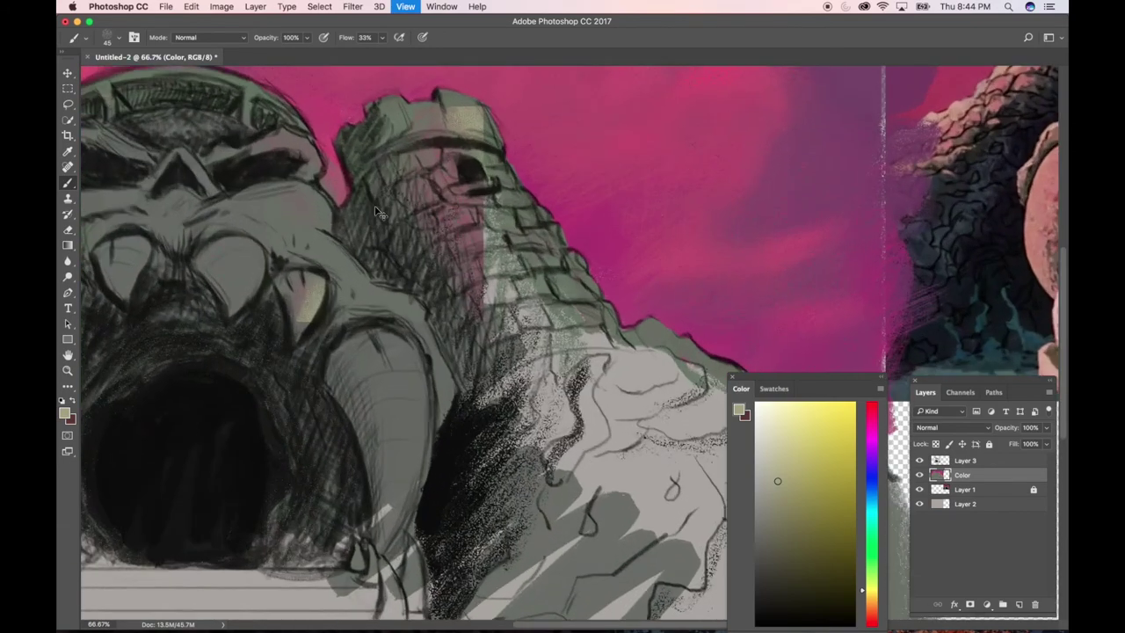
scroll(409, 246, left, 5)
scroll(539, 334, up, 5)
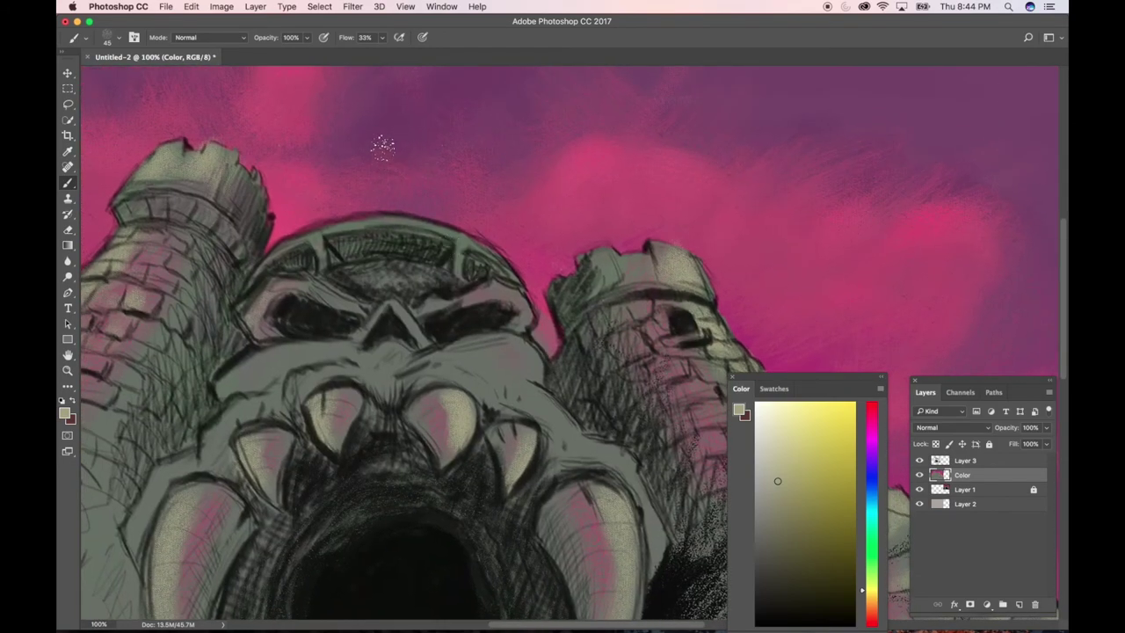
click(85, 39)
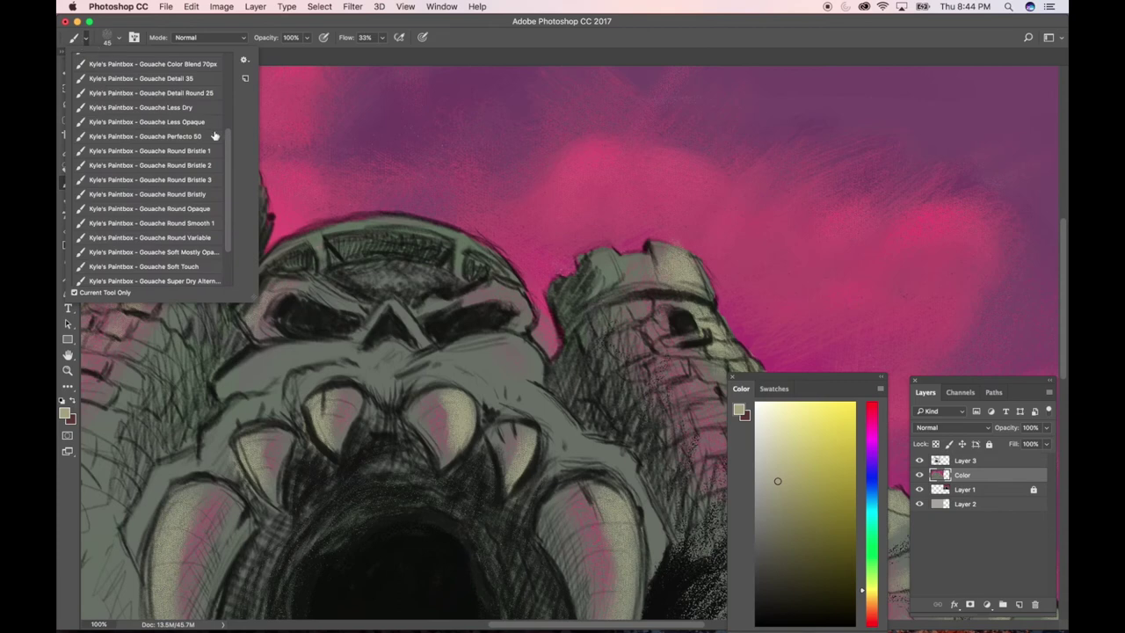
scroll(220, 132, up, 5)
click(193, 88)
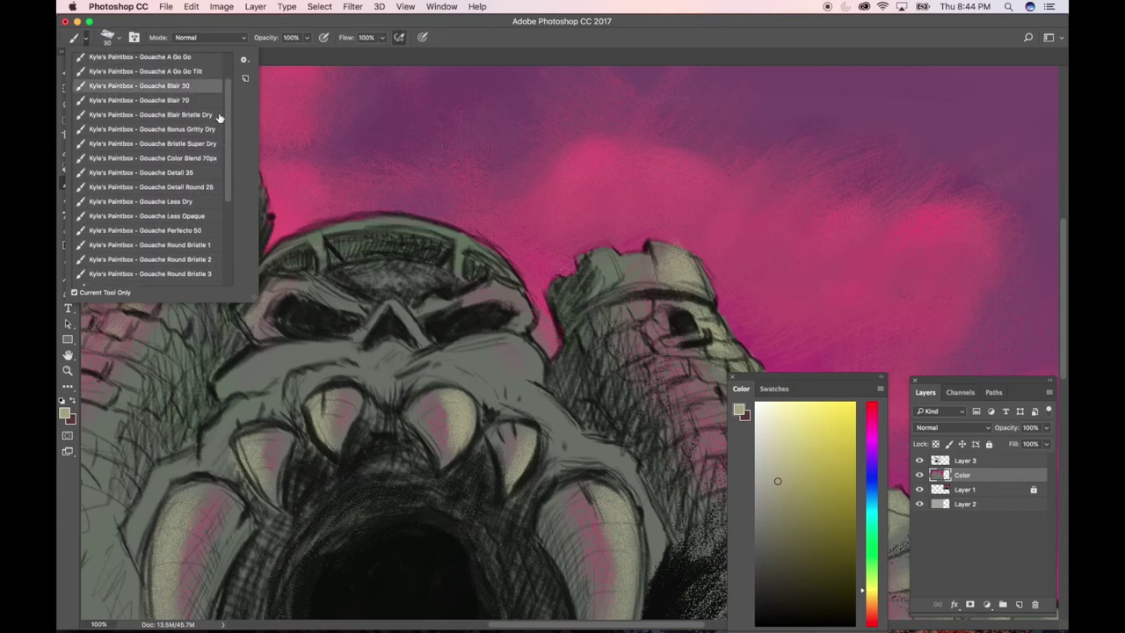
click(303, 338)
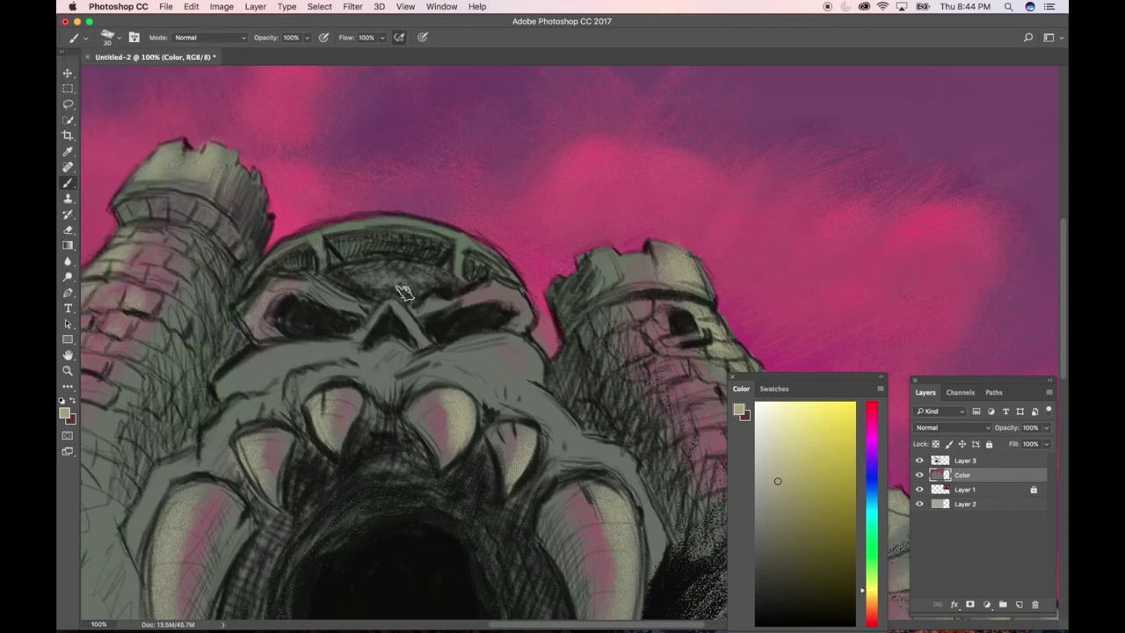
Reduce the brush to 20 px and paint beige highlights along the skull's brow ridges and nose bridge
key(bracketleft)
mouse_move(265, 285)
mouse_down()
mouse_move(318, 277)
mouse_move(279, 278)
mouse_move(324, 279)
mouse_move(303, 281)
mouse_move(369, 306)
mouse_move(306, 278)
mouse_move(263, 278)
mouse_move(279, 281)
mouse_move(236, 314)
mouse_move(276, 280)
mouse_up()
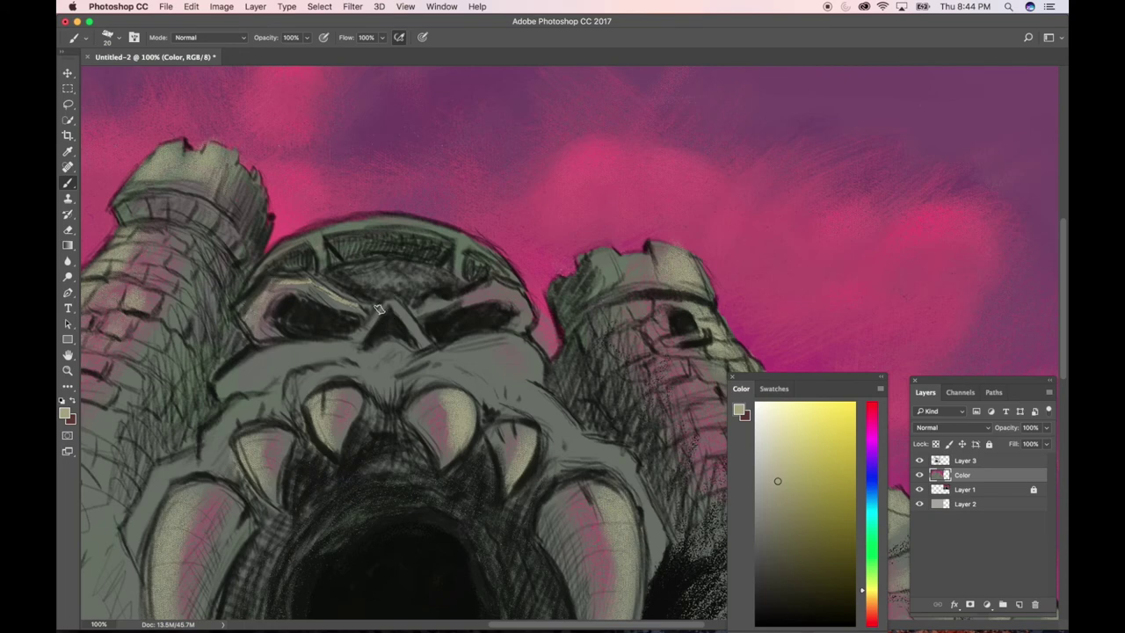
mouse_move(375, 312)
mouse_down()
mouse_move(354, 336)
mouse_move(387, 299)
mouse_move(426, 342)
mouse_up()
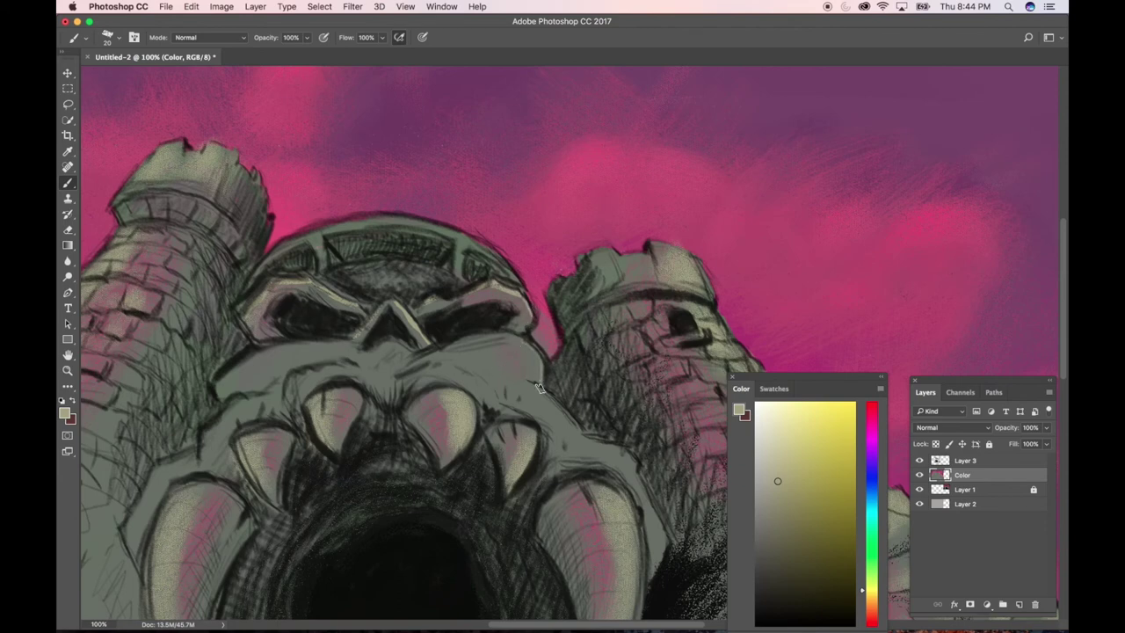
Enlarge the brush to 35 px and paint beige highlights on the skull's cheeks, upper jaw and tusks
key(super+plus)
key(super+minus)
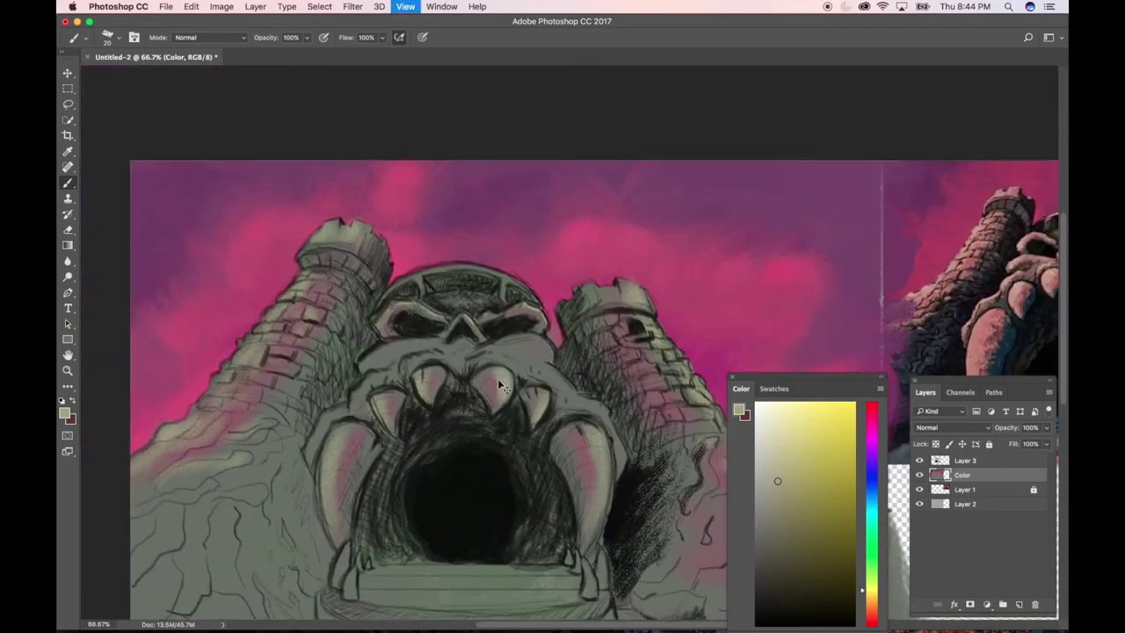
key(super+minus)
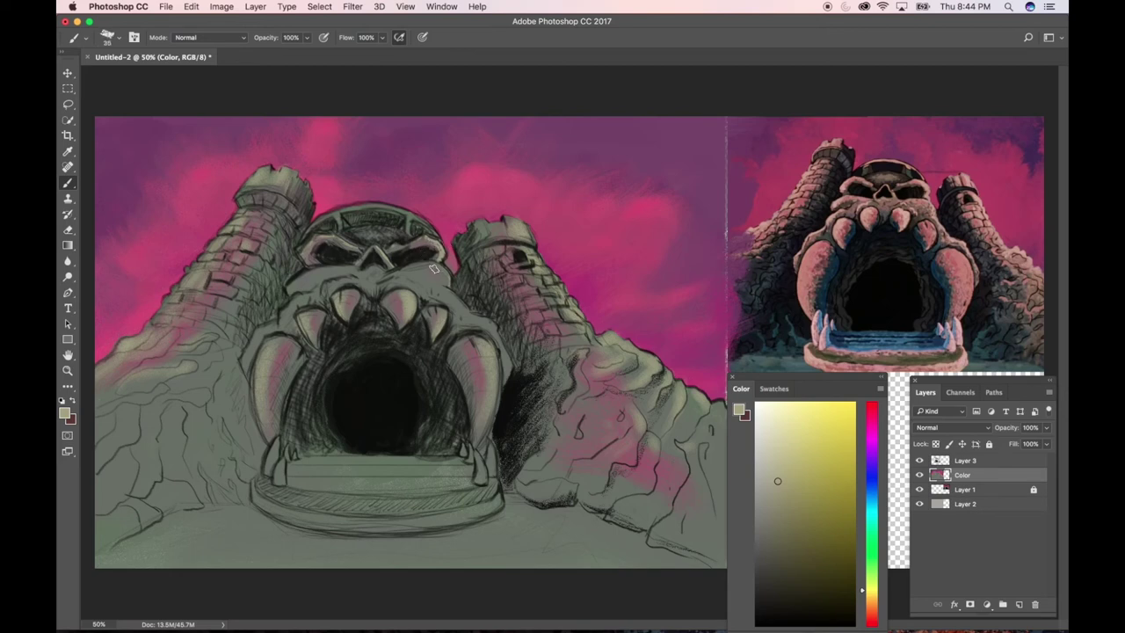
key(bracketright)
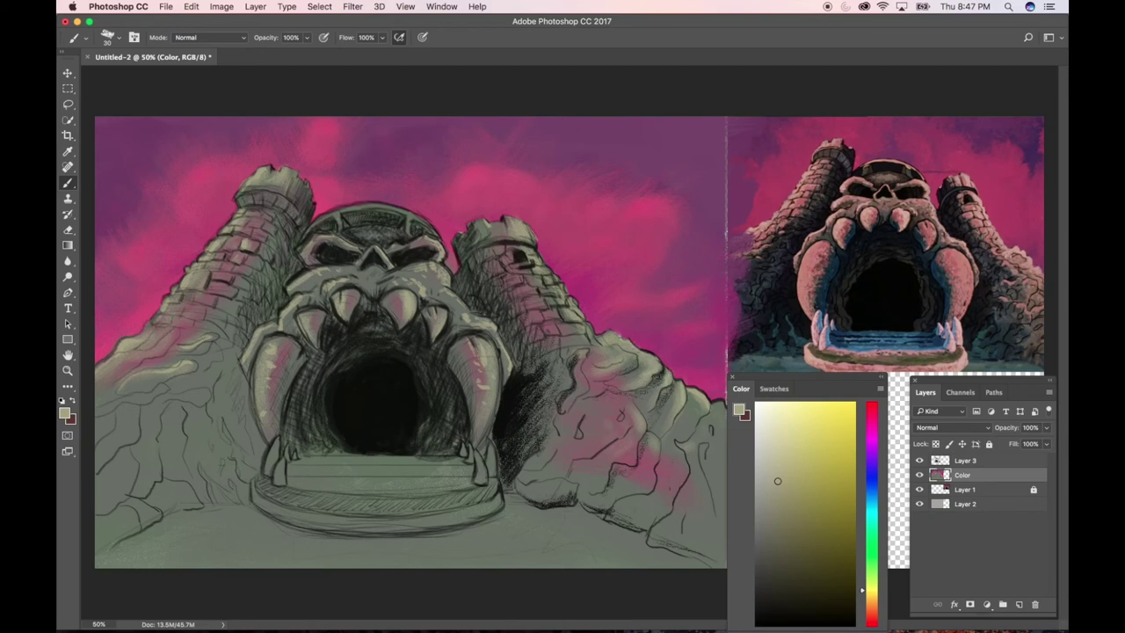
Add beige highlights at 30 px to the rocks on both hills, the skull's dome rim and the small lower teeth
drag(626, 354, 593, 376)
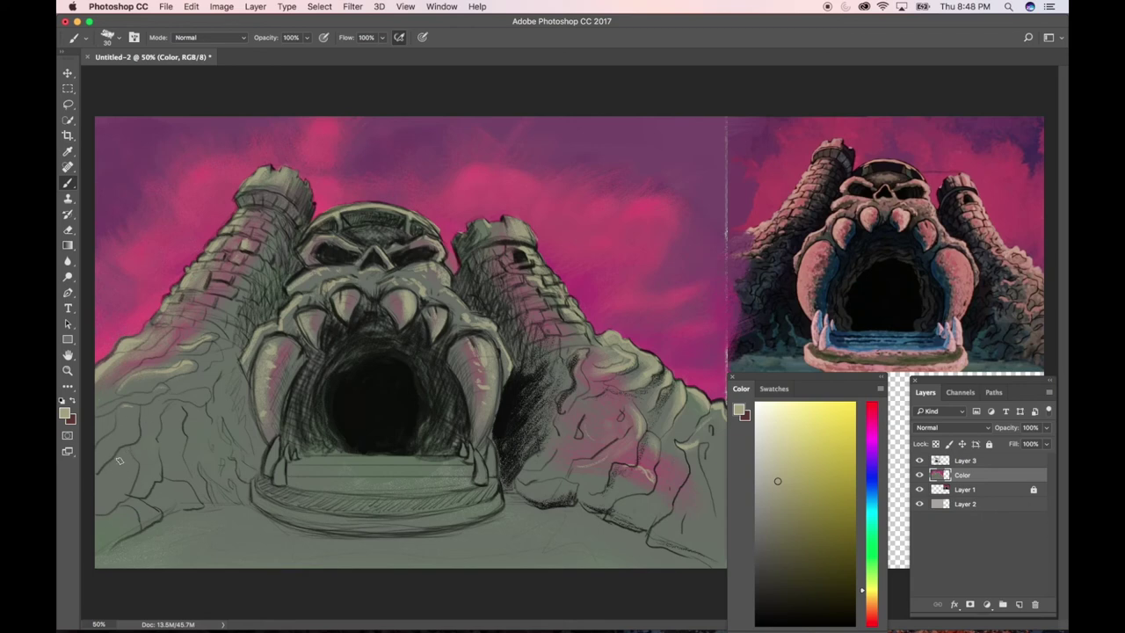
mouse_move(121, 458)
mouse_down()
mouse_move(113, 488)
mouse_move(102, 486)
mouse_up()
drag(125, 406, 131, 441)
drag(280, 479, 285, 458)
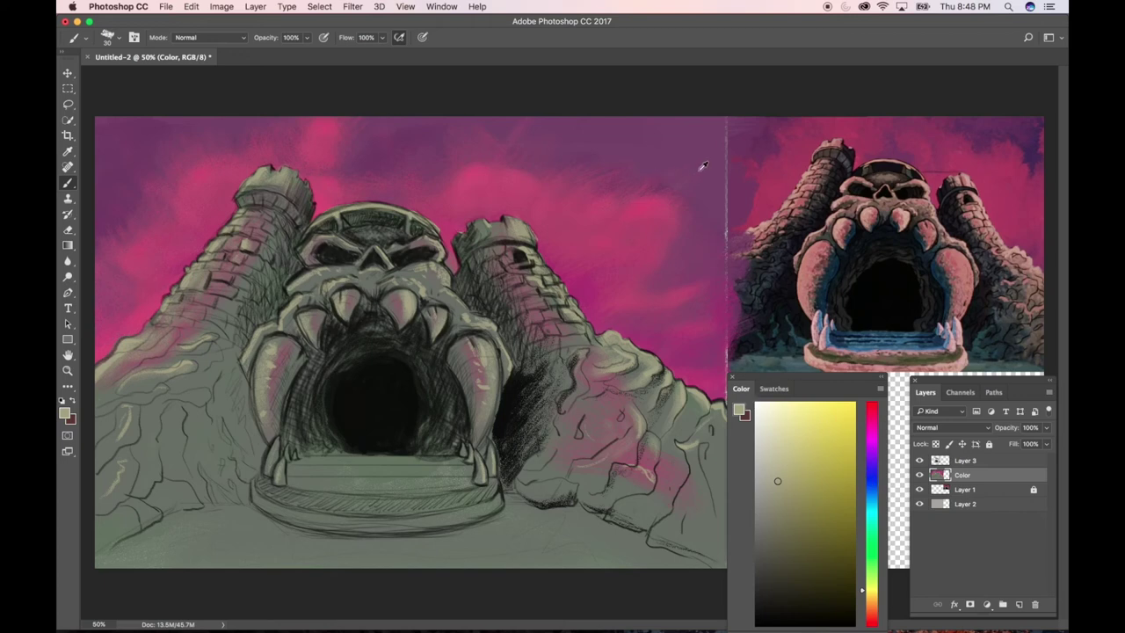
Shade the inner sides of the tusks and upper fangs dark blue at 40 px, with a lighter blue on the lower teeth
drag(702, 164, 685, 182)
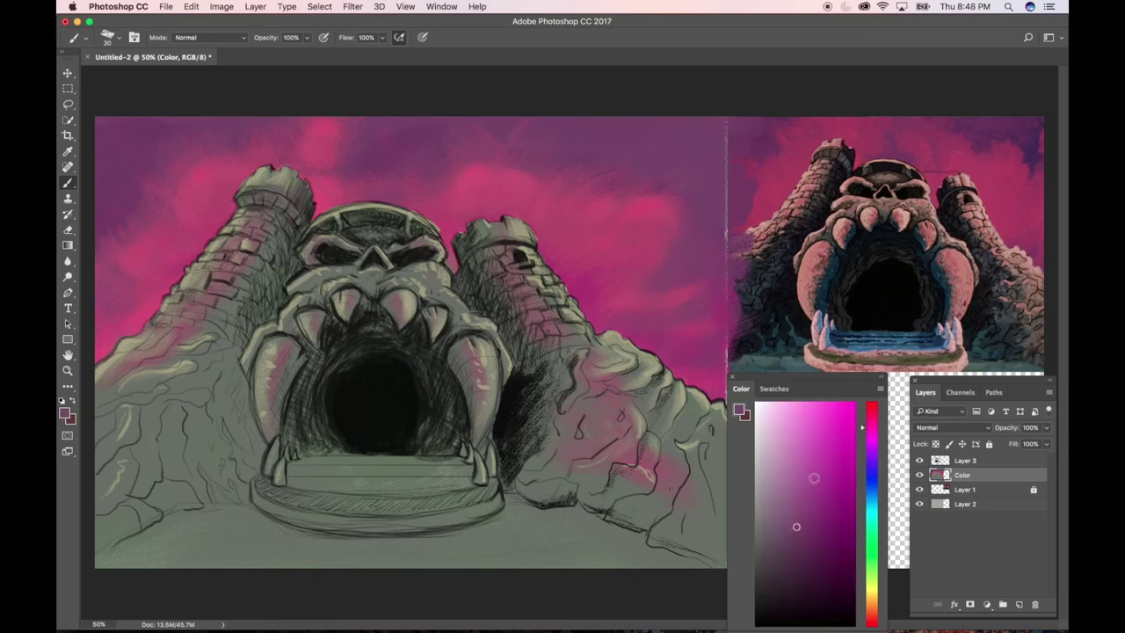
click(867, 453)
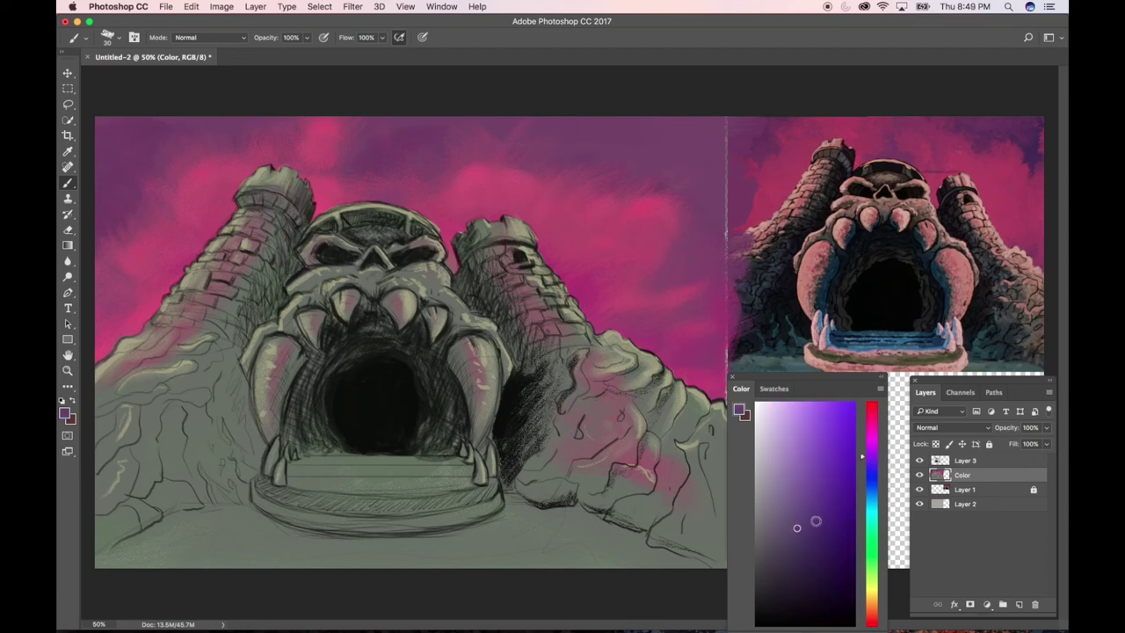
mouse_move(863, 470)
mouse_down()
mouse_move(865, 493)
mouse_move(867, 484)
mouse_up()
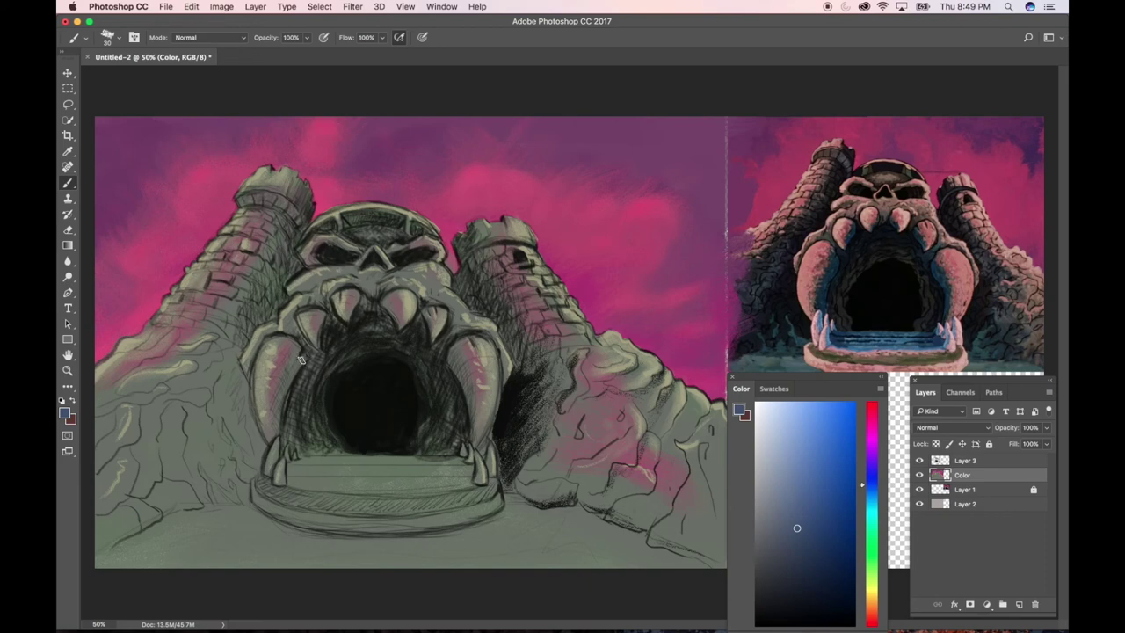
drag(301, 359, 293, 370)
key(super+alt+z)
key(super+alt+z)
drag(788, 541, 785, 560)
key(bracketright)
drag(299, 350, 278, 412)
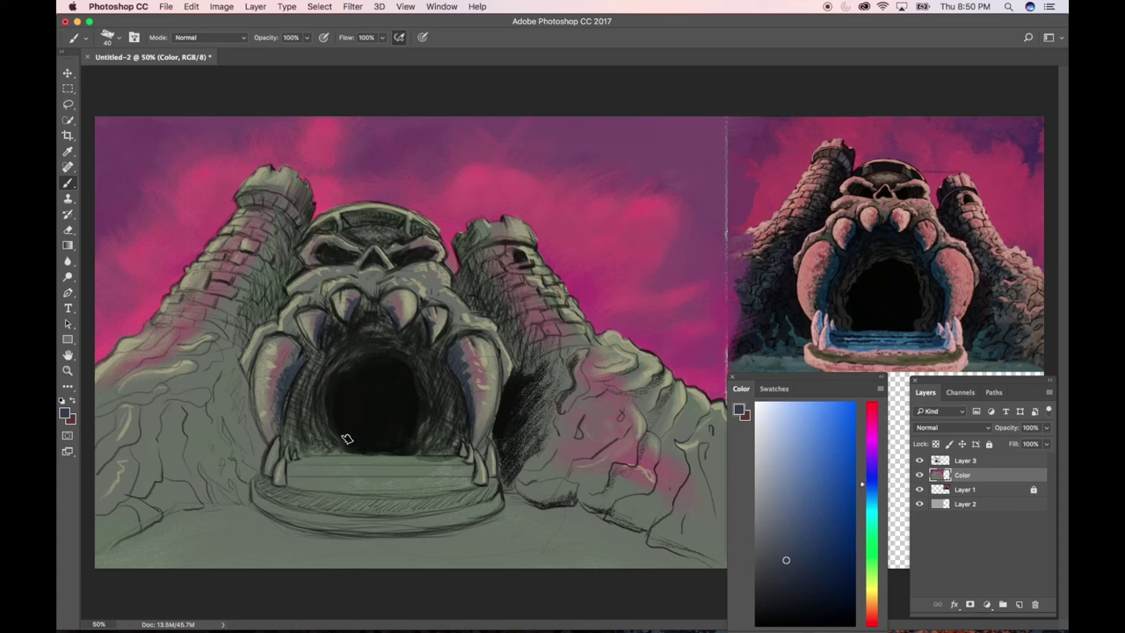
drag(787, 527, 793, 525)
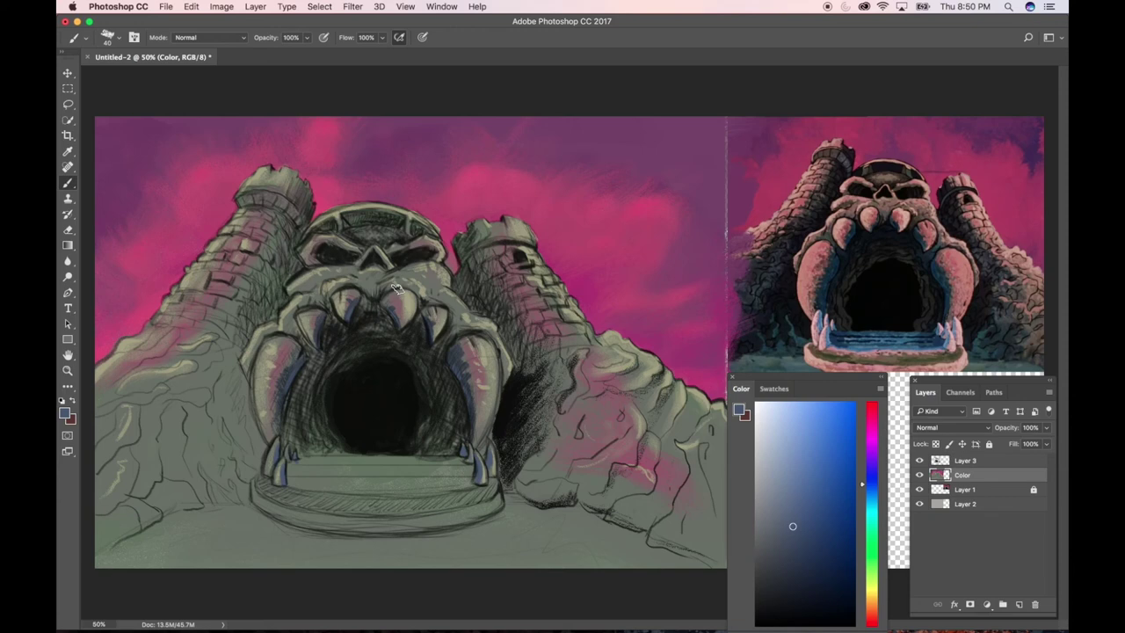
Mix a muted grayish pink, starting from purple and sampled sky tones, and tint the tusks and upper fangs at 40 px
click(872, 442)
click(801, 479)
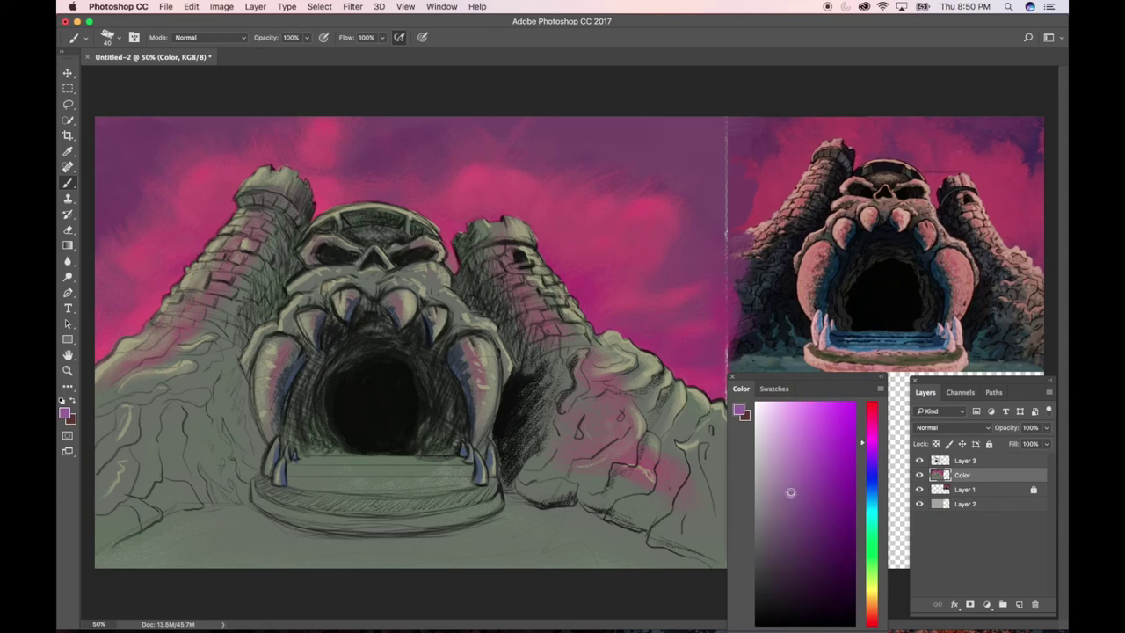
click(786, 488)
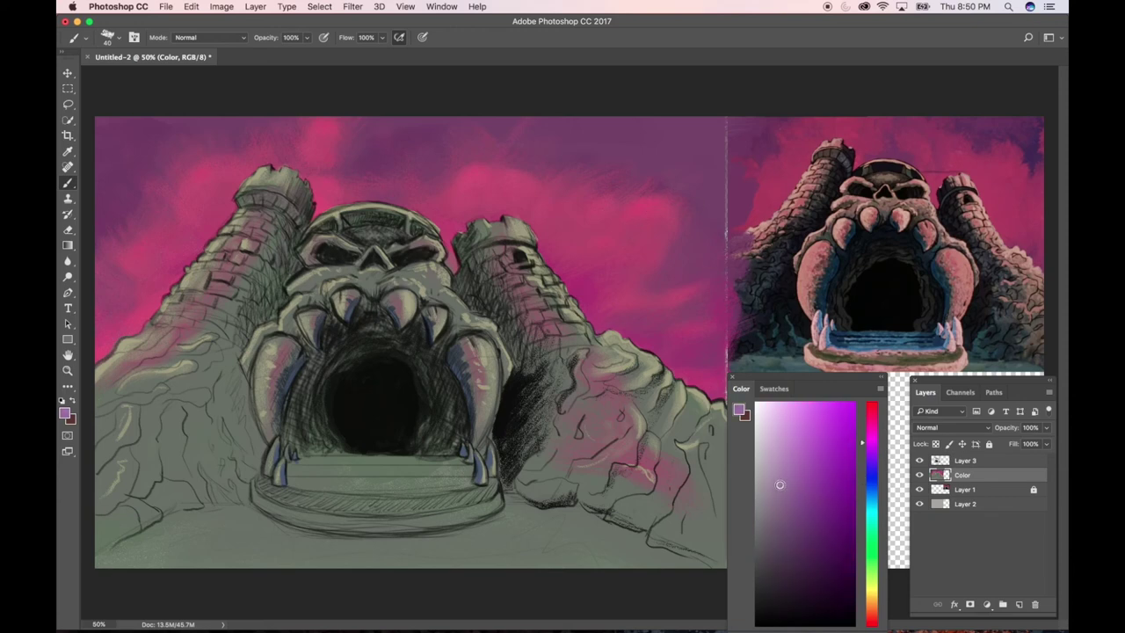
alt+click(594, 251)
mouse_move(806, 474)
mouse_down()
mouse_move(777, 483)
mouse_move(775, 501)
mouse_move(771, 487)
mouse_up()
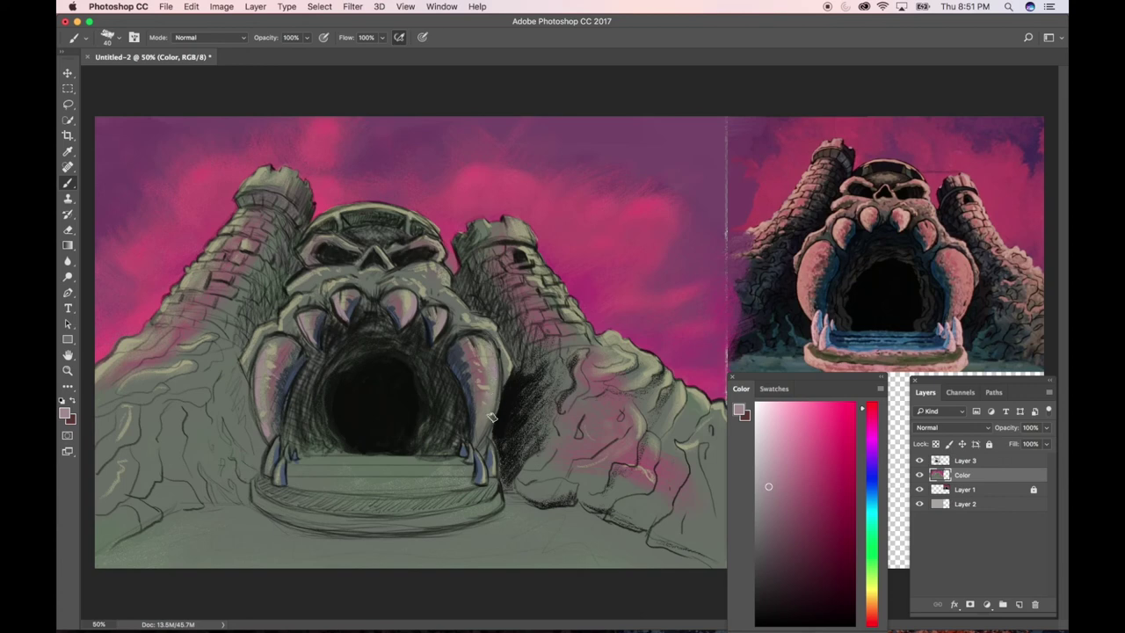
drag(490, 397, 482, 435)
Mix a light warm beige from the fang color, highlight the skull's brow ridges and tusks, and undo unwanted strokes
alt+click(413, 290)
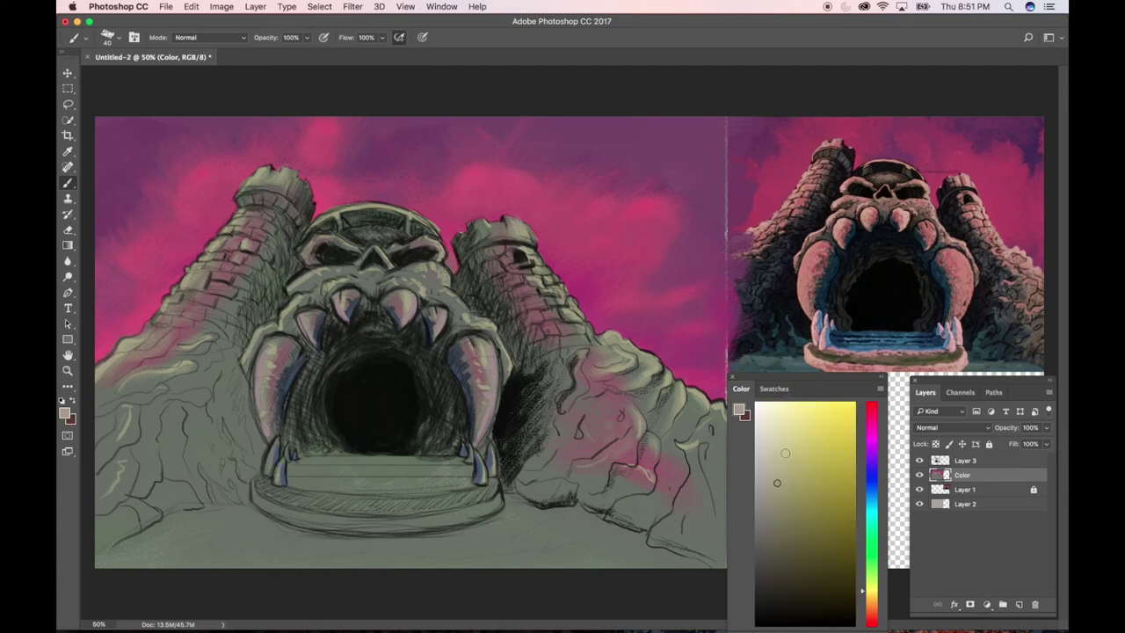
click(775, 456)
drag(861, 593, 861, 600)
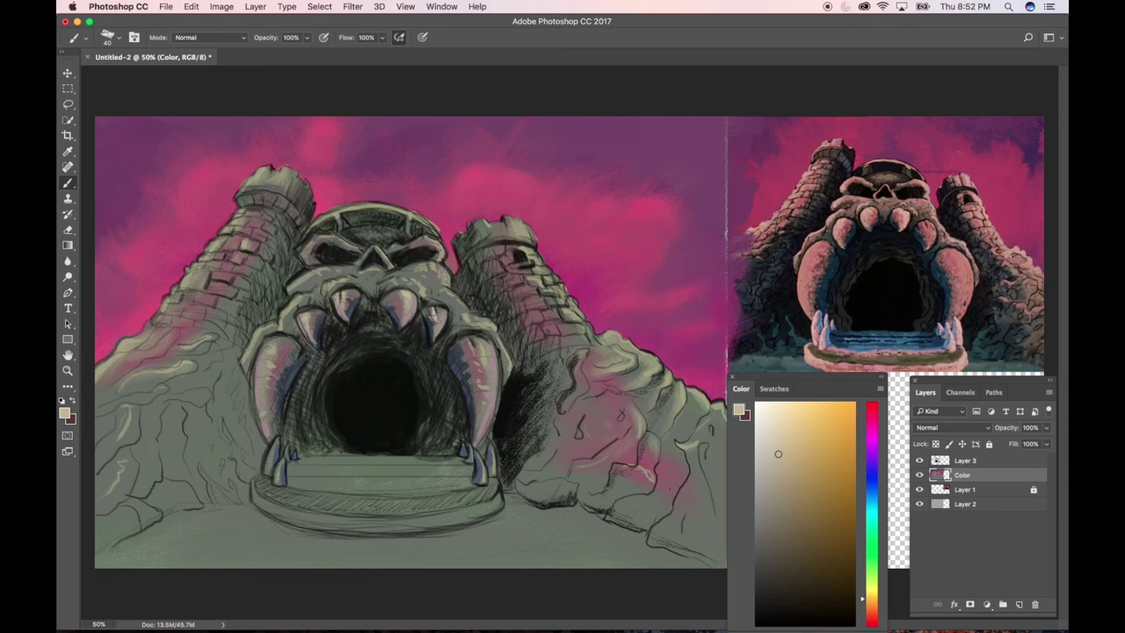
key(super+z)
key(super+z)
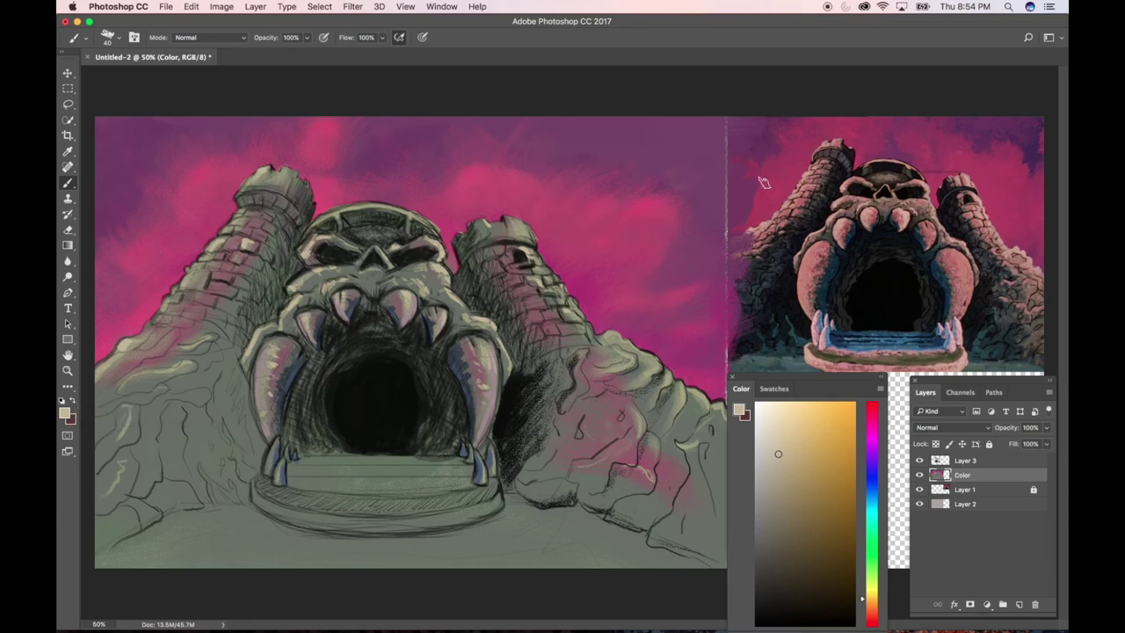
Shade the left tower's inner side and the left hill dark blue with the 100 px Gouache Round Bristle 2 brush
alt+click(652, 143)
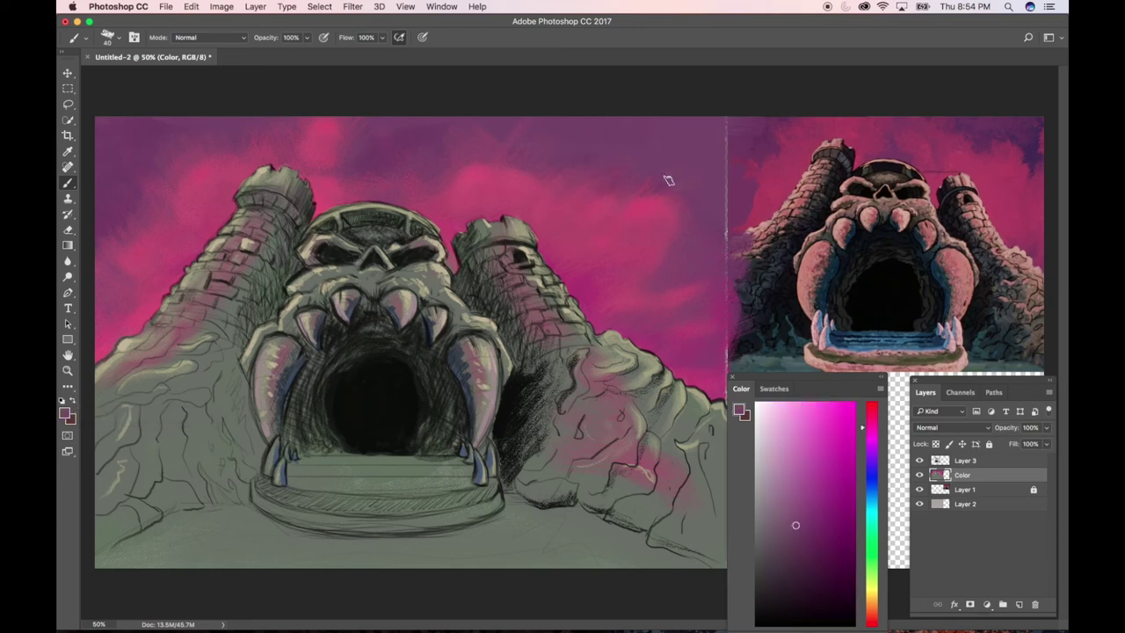
mouse_move(860, 468)
mouse_down()
mouse_move(863, 537)
mouse_move(855, 473)
mouse_up()
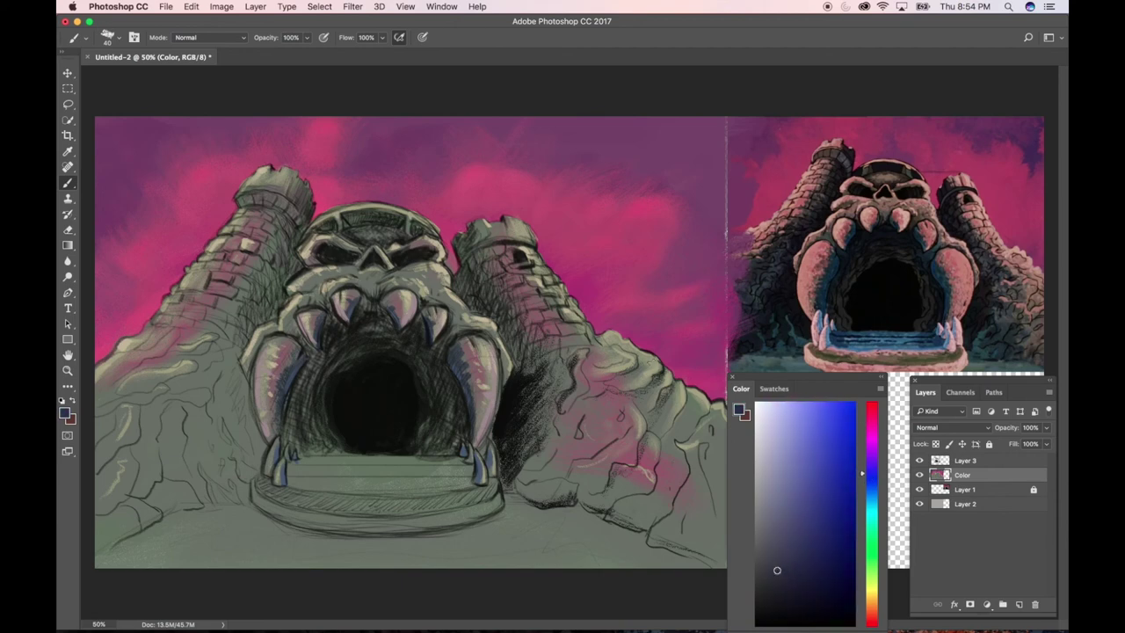
click(82, 44)
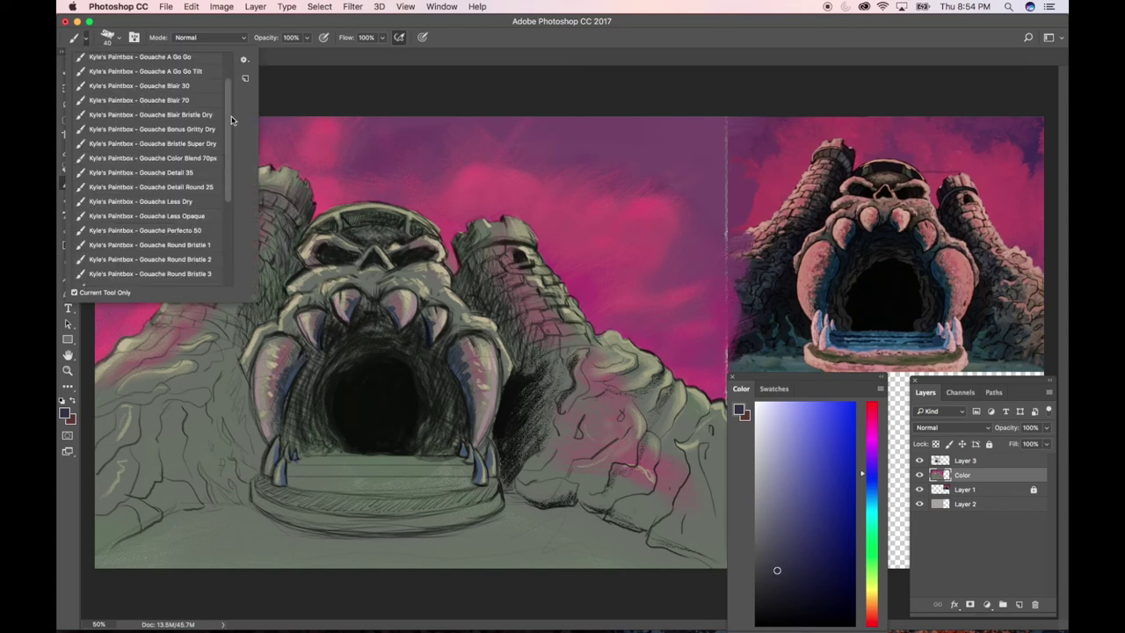
scroll(229, 118, down, 4)
click(214, 206)
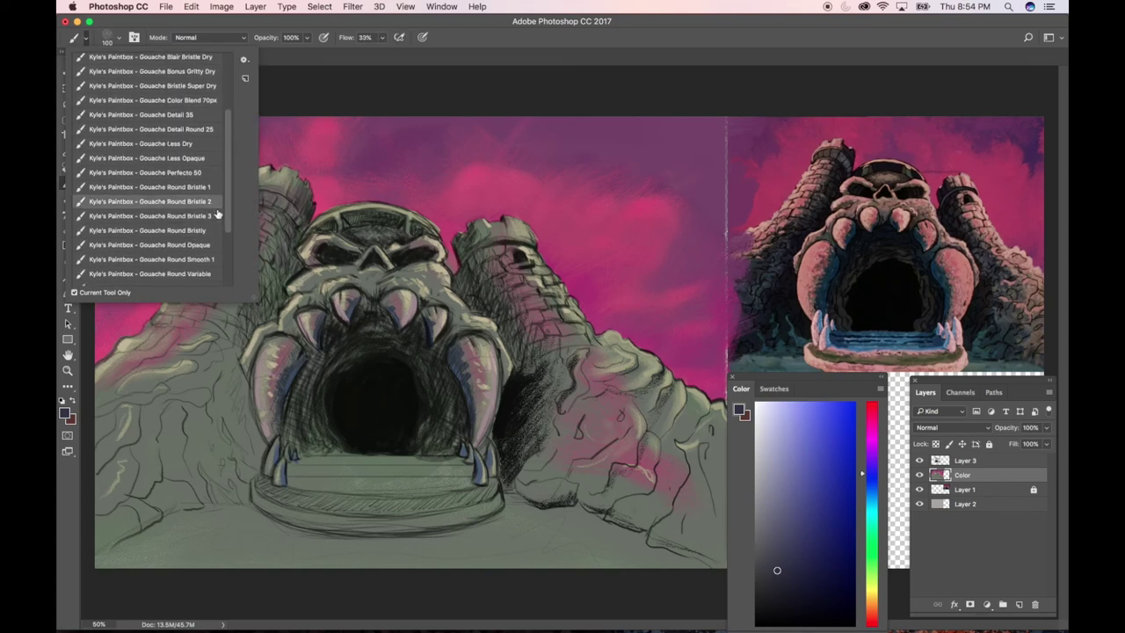
click(267, 392)
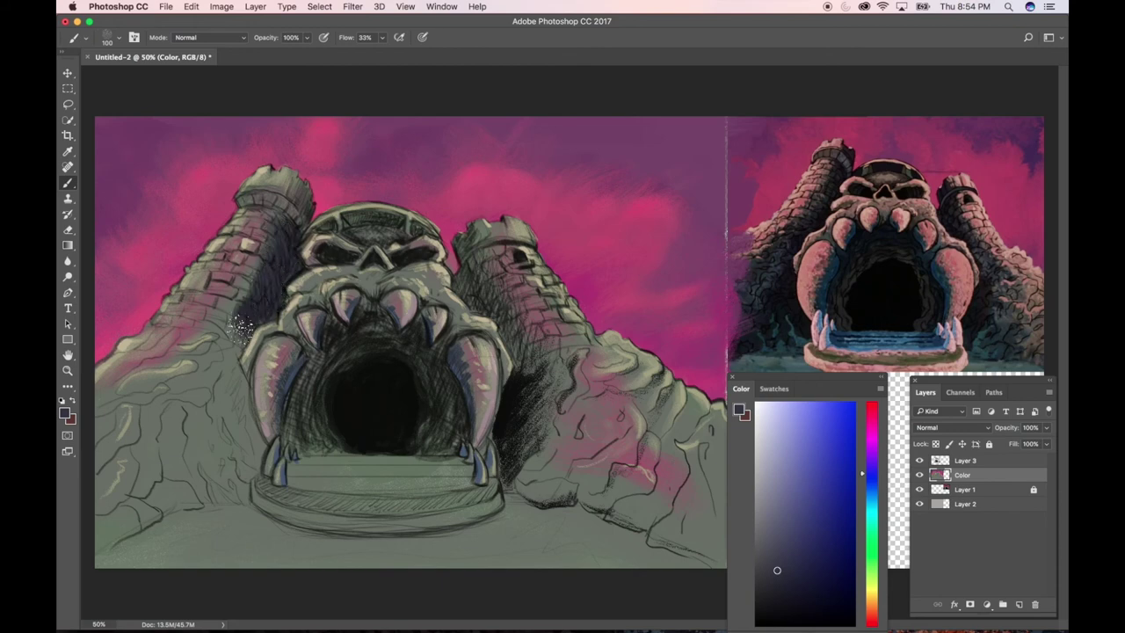
mouse_move(269, 283)
mouse_down()
mouse_move(238, 319)
mouse_move(242, 271)
mouse_move(279, 254)
mouse_move(288, 277)
mouse_move(249, 330)
mouse_move(237, 311)
mouse_move(242, 323)
mouse_move(224, 313)
mouse_move(215, 321)
mouse_move(232, 348)
mouse_move(219, 348)
mouse_move(220, 381)
mouse_move(226, 336)
mouse_move(235, 412)
mouse_move(224, 355)
mouse_move(252, 442)
mouse_move(226, 417)
mouse_move(241, 436)
mouse_move(231, 384)
mouse_move(243, 401)
mouse_move(193, 398)
mouse_move(211, 361)
mouse_move(213, 380)
mouse_move(190, 368)
mouse_move(165, 427)
mouse_move(188, 441)
mouse_move(206, 419)
mouse_move(235, 477)
mouse_move(243, 438)
mouse_move(241, 489)
mouse_move(247, 447)
mouse_move(244, 473)
mouse_move(227, 392)
mouse_up()
mouse_move(222, 455)
mouse_down()
mouse_move(232, 482)
mouse_move(170, 417)
mouse_move(162, 431)
mouse_move(201, 504)
mouse_move(128, 526)
mouse_move(213, 464)
mouse_move(135, 519)
mouse_move(234, 485)
mouse_move(123, 511)
mouse_move(207, 432)
mouse_move(109, 531)
mouse_move(221, 437)
mouse_move(89, 534)
mouse_move(192, 378)
mouse_move(112, 513)
mouse_move(176, 362)
mouse_move(159, 459)
mouse_move(217, 466)
mouse_up()
Shade the right tower's inner side, the right hill's lower rocks and the steps inside the mouth with the same dark blue
mouse_move(486, 306)
mouse_down()
mouse_move(470, 254)
mouse_move(482, 255)
mouse_move(465, 248)
mouse_move(477, 249)
mouse_move(483, 278)
mouse_move(483, 261)
mouse_move(511, 307)
mouse_move(500, 299)
mouse_move(512, 333)
mouse_move(480, 307)
mouse_move(523, 364)
mouse_move(501, 323)
mouse_up()
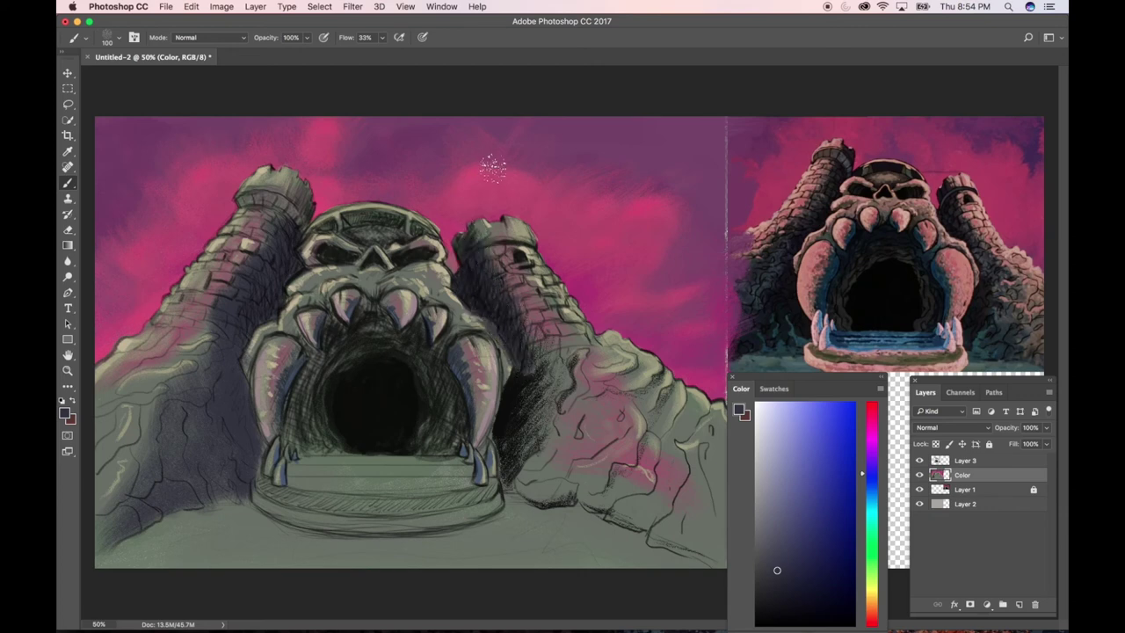
mouse_move(474, 251)
mouse_down()
mouse_move(480, 290)
mouse_move(489, 274)
mouse_move(494, 297)
mouse_move(476, 297)
mouse_move(521, 344)
mouse_move(504, 315)
mouse_move(530, 371)
mouse_move(516, 427)
mouse_move(513, 338)
mouse_move(549, 380)
mouse_move(535, 381)
mouse_move(510, 457)
mouse_move(539, 419)
mouse_move(513, 449)
mouse_move(563, 413)
mouse_move(537, 400)
mouse_move(513, 419)
mouse_move(521, 389)
mouse_move(560, 357)
mouse_move(573, 388)
mouse_up()
mouse_move(552, 449)
mouse_down()
mouse_move(556, 492)
mouse_move(512, 467)
mouse_move(536, 464)
mouse_move(576, 486)
mouse_move(556, 489)
mouse_move(549, 418)
mouse_move(559, 411)
mouse_move(589, 477)
mouse_move(570, 418)
mouse_move(584, 393)
mouse_move(549, 460)
mouse_move(602, 423)
mouse_move(565, 490)
mouse_move(624, 426)
mouse_move(591, 494)
mouse_move(640, 442)
mouse_move(617, 511)
mouse_move(634, 462)
mouse_move(601, 506)
mouse_move(636, 514)
mouse_move(589, 473)
mouse_move(657, 534)
mouse_move(618, 504)
mouse_move(696, 541)
mouse_move(666, 542)
mouse_move(708, 555)
mouse_up()
mouse_move(657, 508)
mouse_down()
mouse_move(687, 457)
mouse_move(673, 430)
mouse_move(650, 461)
mouse_up()
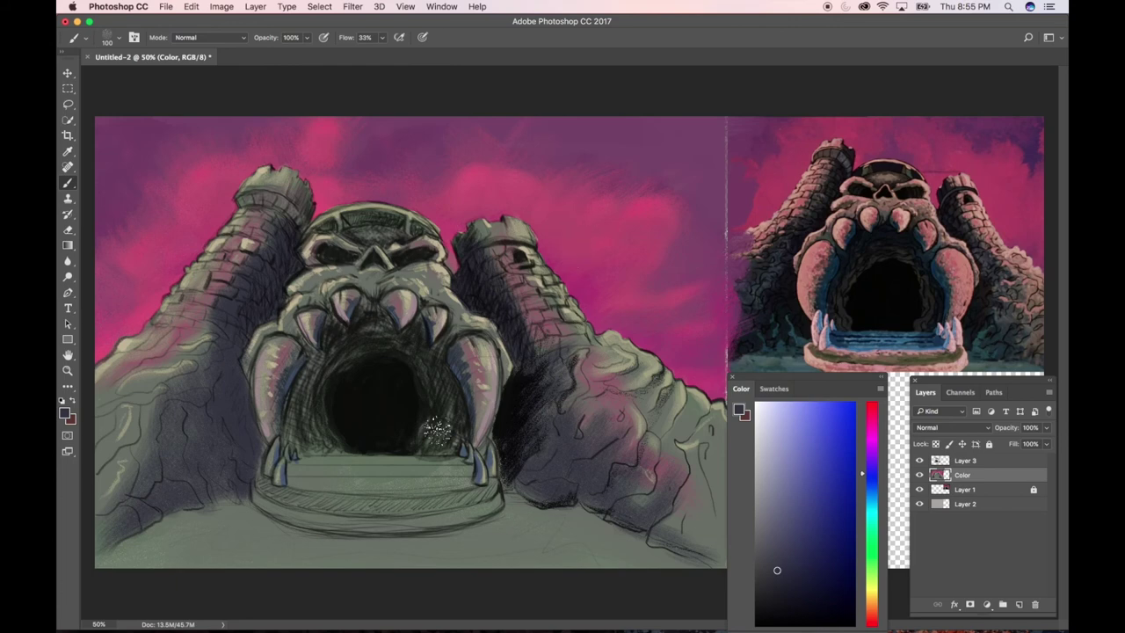
mouse_move(322, 450)
mouse_down()
mouse_move(299, 466)
mouse_move(300, 478)
mouse_move(313, 465)
mouse_move(297, 480)
mouse_move(379, 484)
mouse_move(322, 464)
mouse_move(328, 455)
mouse_move(399, 469)
mouse_move(317, 462)
mouse_move(393, 479)
mouse_move(317, 481)
mouse_move(367, 479)
mouse_up()
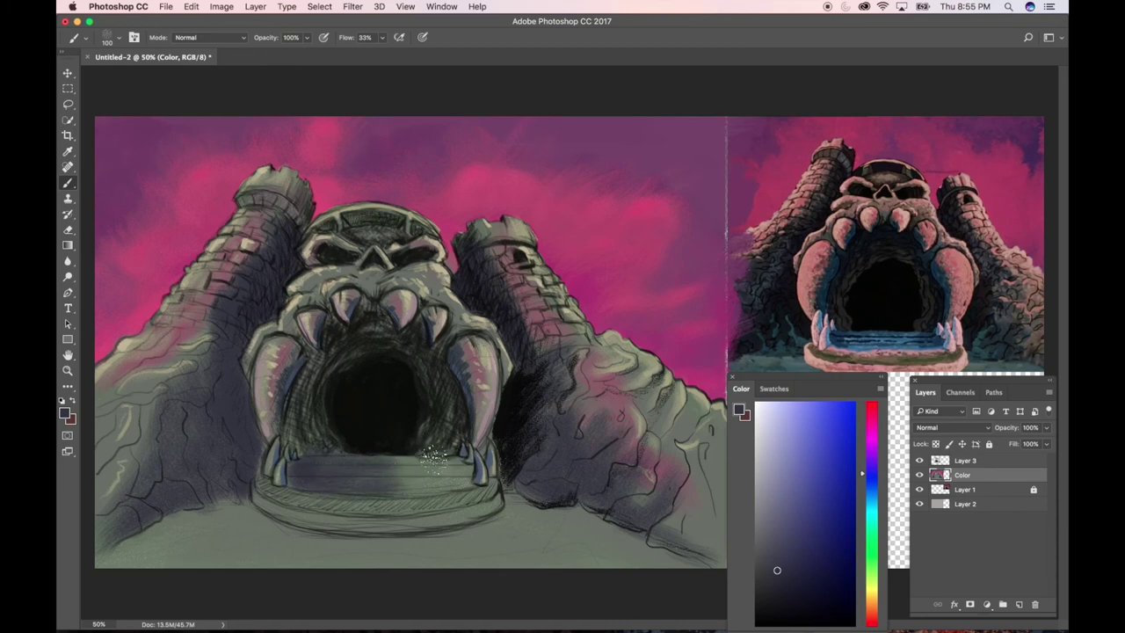
mouse_move(433, 457)
mouse_down()
mouse_move(453, 478)
mouse_move(440, 485)
mouse_move(444, 461)
mouse_move(376, 471)
mouse_move(448, 480)
mouse_move(336, 487)
mouse_move(446, 477)
mouse_move(337, 488)
mouse_move(379, 457)
mouse_up()
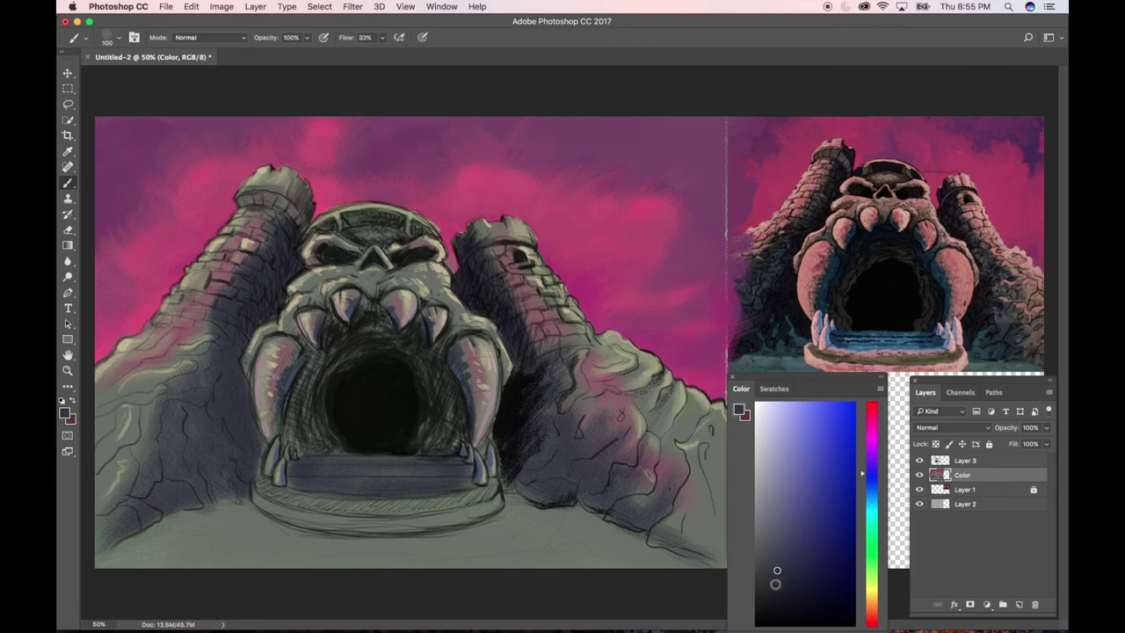
Deepen the shadows beside the skull on both towers and hills with a near-black blue
mouse_move(288, 277)
mouse_down()
mouse_move(290, 239)
mouse_move(291, 266)
mouse_move(262, 318)
mouse_move(267, 305)
mouse_move(253, 318)
mouse_move(249, 293)
mouse_move(282, 263)
mouse_move(262, 318)
mouse_move(237, 339)
mouse_move(232, 378)
mouse_move(227, 360)
mouse_move(252, 457)
mouse_move(246, 416)
mouse_move(207, 353)
mouse_move(225, 397)
mouse_move(214, 415)
mouse_move(236, 432)
mouse_move(183, 423)
mouse_move(229, 383)
mouse_move(203, 362)
mouse_move(196, 396)
mouse_move(210, 440)
mouse_move(205, 431)
mouse_move(231, 434)
mouse_move(243, 464)
mouse_move(215, 428)
mouse_move(239, 463)
mouse_move(237, 482)
mouse_move(231, 473)
mouse_move(215, 489)
mouse_move(169, 463)
mouse_move(190, 377)
mouse_move(214, 488)
mouse_up()
mouse_move(519, 420)
mouse_down()
mouse_move(519, 464)
mouse_move(563, 474)
mouse_move(584, 494)
mouse_move(607, 463)
mouse_move(546, 450)
mouse_move(602, 454)
mouse_move(594, 441)
mouse_move(611, 421)
mouse_move(536, 406)
mouse_move(493, 280)
mouse_move(522, 353)
mouse_move(515, 317)
mouse_move(473, 292)
mouse_move(472, 267)
mouse_move(529, 301)
mouse_move(543, 354)
mouse_move(561, 364)
mouse_move(535, 329)
mouse_move(519, 331)
mouse_move(520, 289)
mouse_move(513, 307)
mouse_move(548, 298)
mouse_move(527, 338)
mouse_move(574, 348)
mouse_move(542, 372)
mouse_move(576, 368)
mouse_up()
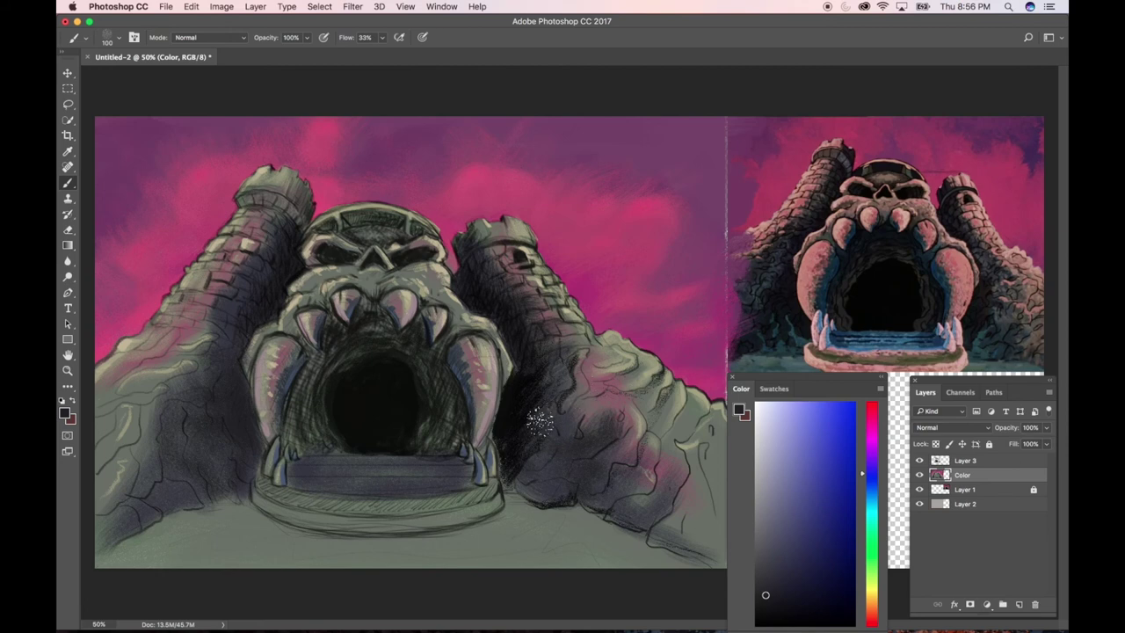
mouse_move(539, 422)
mouse_down()
mouse_move(578, 350)
mouse_move(545, 426)
mouse_move(572, 435)
mouse_move(554, 438)
mouse_move(534, 474)
mouse_move(550, 467)
mouse_move(554, 479)
mouse_move(521, 452)
mouse_move(531, 437)
mouse_move(558, 446)
mouse_move(535, 488)
mouse_move(549, 456)
mouse_up()
mouse_move(610, 472)
mouse_down()
mouse_move(580, 485)
mouse_move(567, 463)
mouse_move(522, 464)
mouse_move(608, 409)
mouse_move(524, 457)
mouse_move(585, 426)
mouse_move(519, 448)
mouse_move(606, 385)
mouse_move(572, 387)
mouse_up()
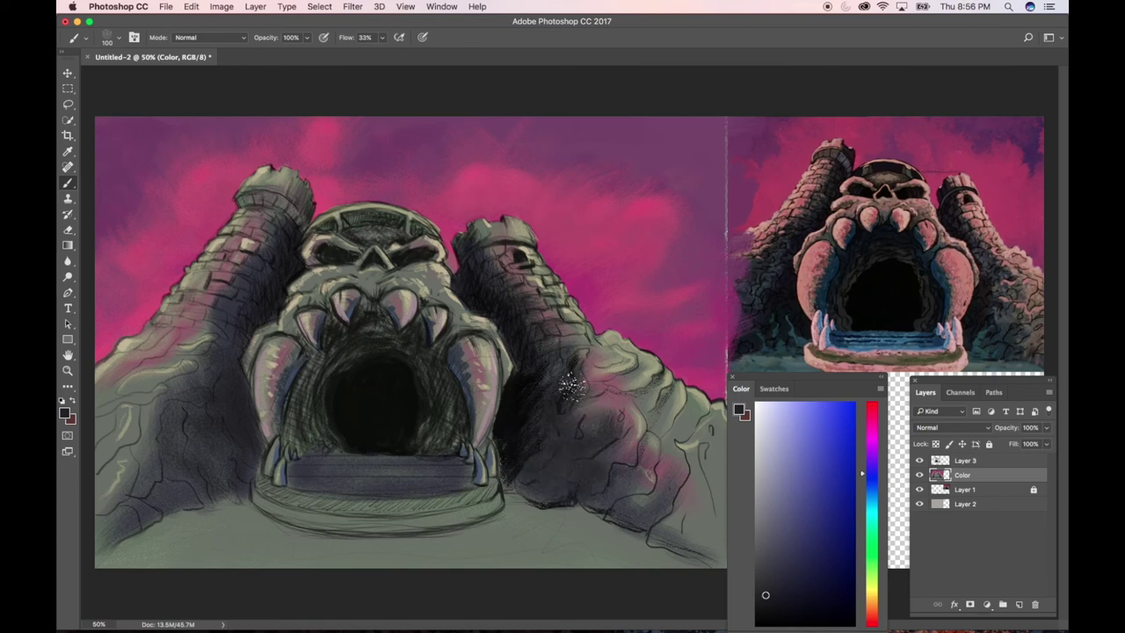
mouse_move(603, 317)
mouse_down()
mouse_move(547, 377)
mouse_move(519, 434)
mouse_up()
Darken the cave walls around the black opening with near-black strokes and undo the last few of them
mouse_move(379, 358)
mouse_down()
mouse_move(380, 402)
mouse_move(358, 364)
mouse_move(389, 356)
mouse_move(383, 396)
mouse_move(331, 392)
mouse_move(365, 357)
mouse_move(386, 426)
mouse_move(326, 430)
mouse_move(341, 370)
mouse_move(350, 407)
mouse_move(324, 442)
mouse_move(314, 434)
mouse_move(344, 402)
mouse_move(355, 368)
mouse_move(322, 368)
mouse_move(313, 393)
mouse_move(406, 354)
mouse_move(391, 343)
mouse_move(377, 361)
mouse_move(429, 395)
mouse_move(424, 368)
mouse_move(410, 442)
mouse_move(416, 400)
mouse_move(454, 424)
mouse_move(415, 437)
mouse_move(426, 400)
mouse_move(446, 391)
mouse_move(436, 399)
mouse_move(413, 230)
mouse_move(409, 375)
mouse_move(436, 444)
mouse_up()
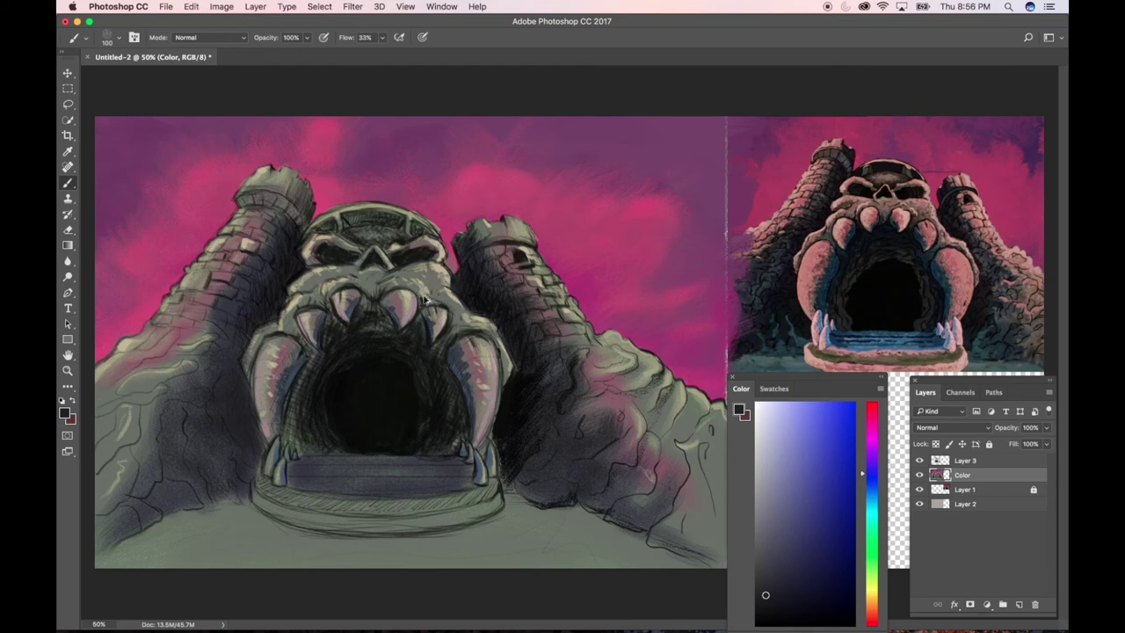
key(super+alt+z)
key(super+alt+z)
key(super+alt+z)
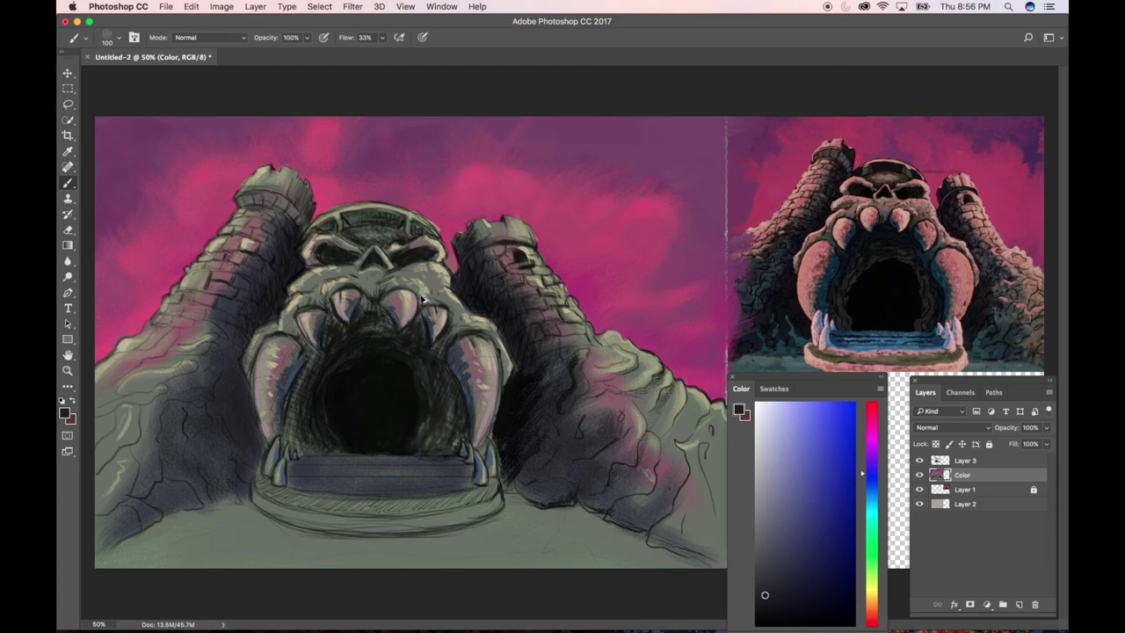
key(super+alt+z)
key(super+alt+z)
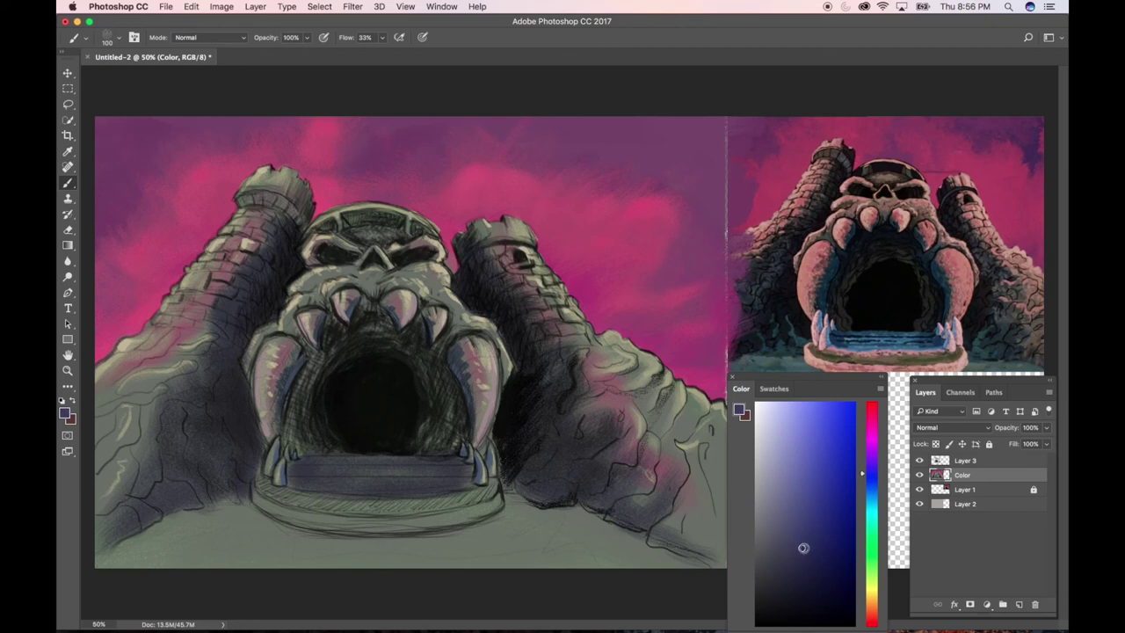
Paint the steps inside the mouth medium blue, and color the tusks' inner edges and lower teeth the same at 50 px
drag(803, 547, 794, 514)
mouse_move(469, 474)
mouse_down()
mouse_move(425, 469)
mouse_move(465, 471)
mouse_move(415, 482)
mouse_move(443, 484)
mouse_move(397, 473)
mouse_move(456, 471)
mouse_move(382, 461)
mouse_move(454, 468)
mouse_up()
drag(863, 476, 864, 485)
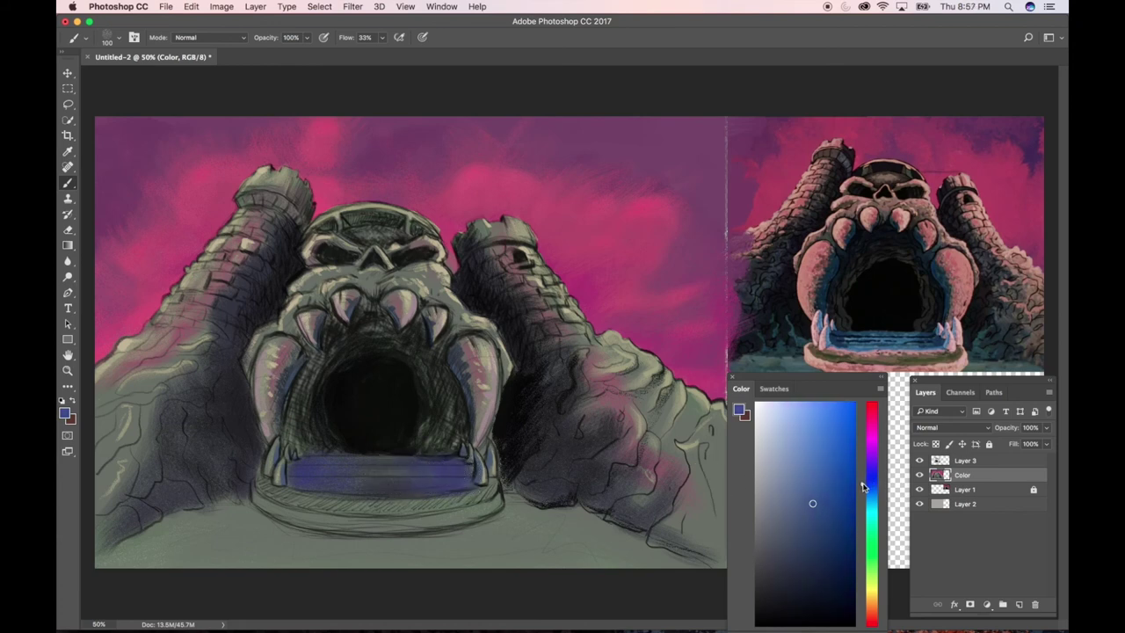
mouse_move(347, 473)
mouse_down()
mouse_move(394, 477)
mouse_move(309, 478)
mouse_move(416, 480)
mouse_move(333, 483)
mouse_move(401, 484)
mouse_move(348, 488)
mouse_move(384, 485)
mouse_move(325, 469)
mouse_move(423, 462)
mouse_move(360, 458)
mouse_move(428, 464)
mouse_move(383, 470)
mouse_move(395, 481)
mouse_move(465, 481)
mouse_move(343, 482)
mouse_move(422, 477)
mouse_move(349, 481)
mouse_move(338, 459)
mouse_move(395, 482)
mouse_move(338, 450)
mouse_move(304, 450)
mouse_move(318, 476)
mouse_move(299, 434)
mouse_up()
key(bracketleft)
key(bracketleft)
key(bracketleft)
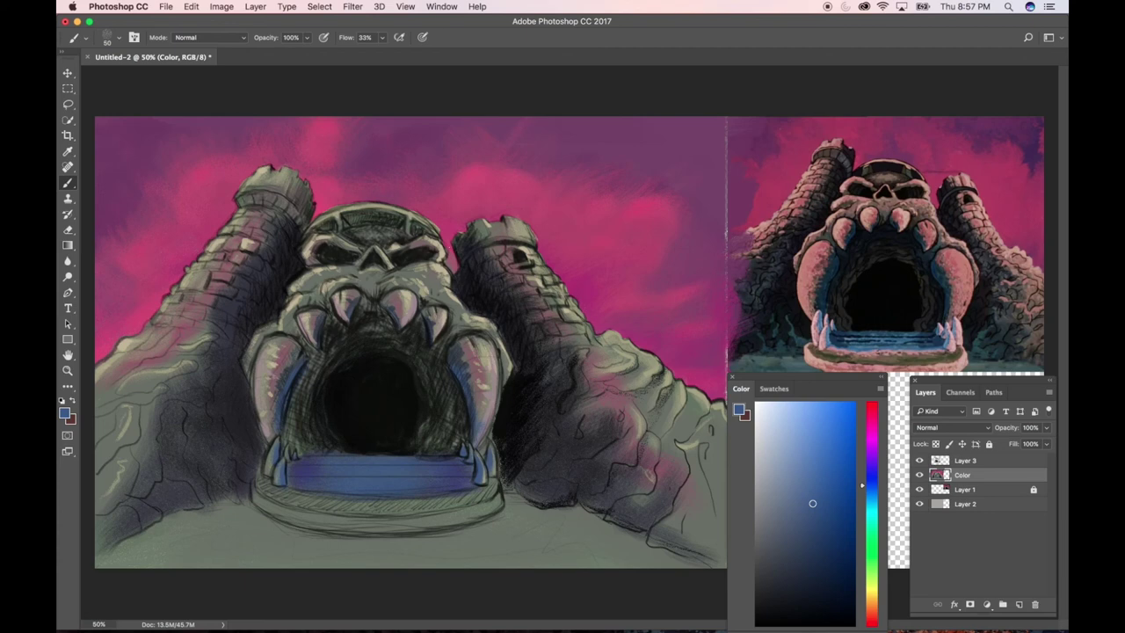
Sample a near-black from the left tower's shadow and paint dark step edges with the Gouache Detail 35 brush
alt+click(296, 260)
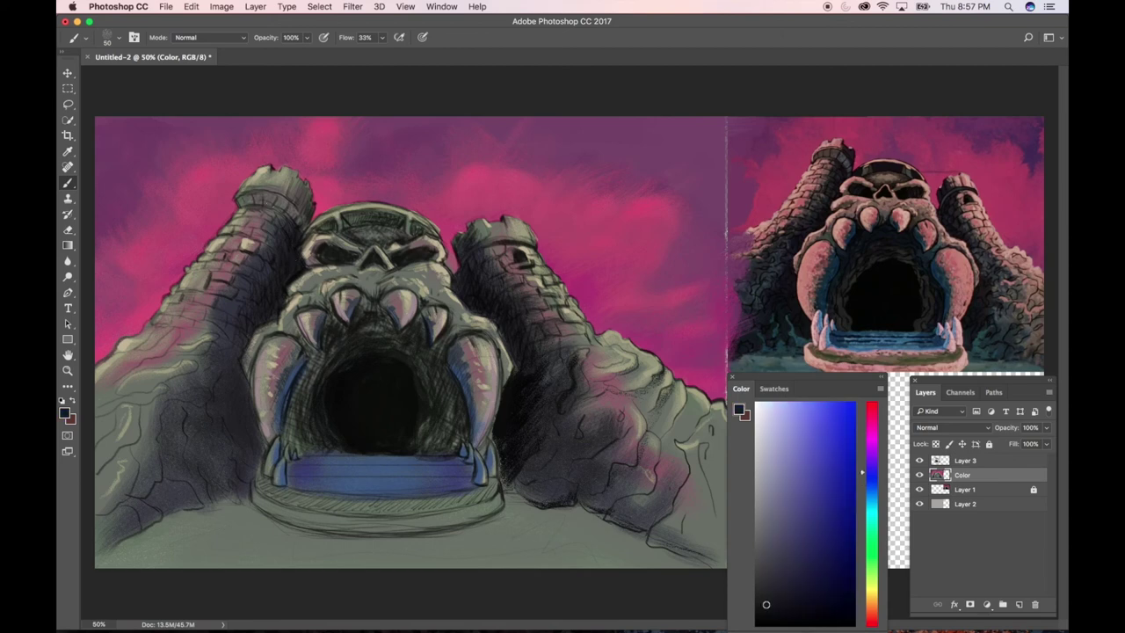
click(85, 39)
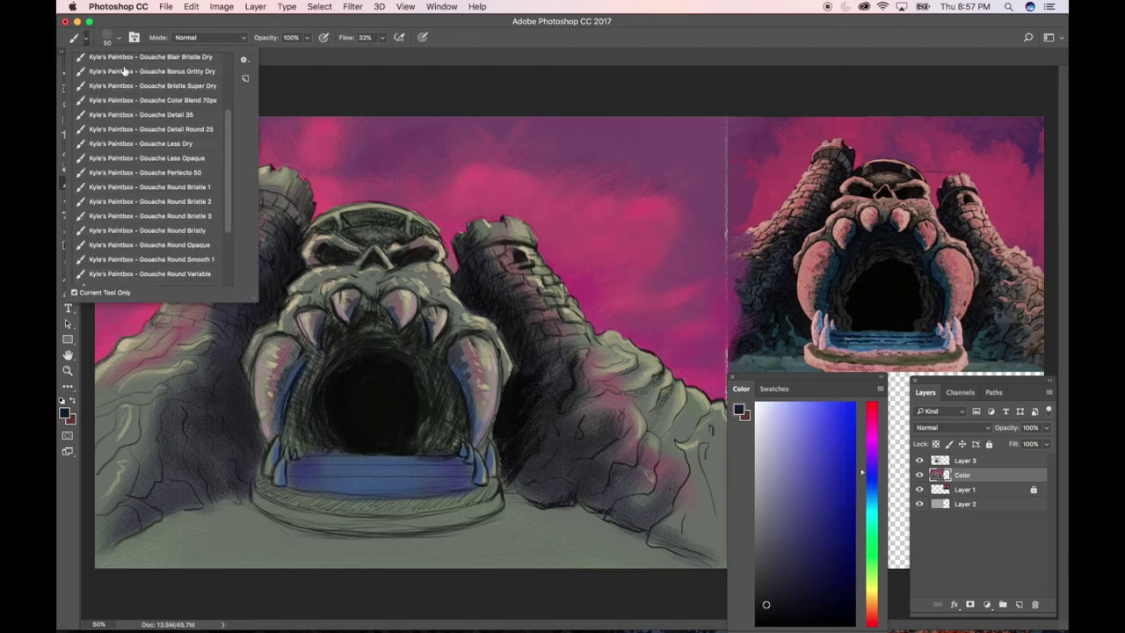
click(195, 115)
click(297, 479)
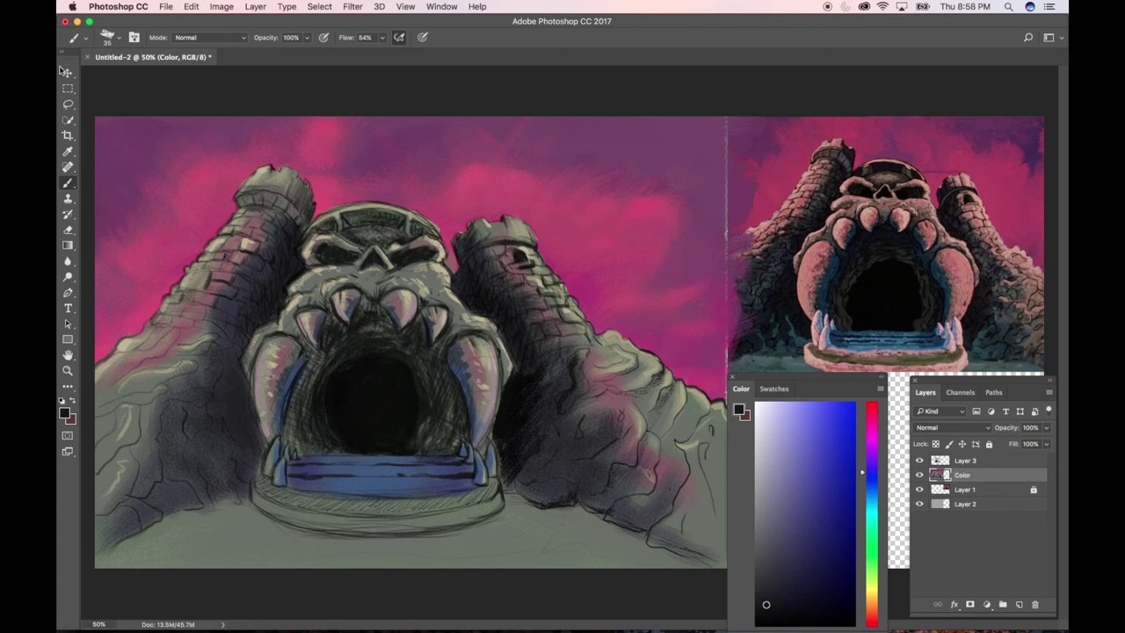
Add near-black dry texture to the steps with the 100 px Gouache Bristle Super Dry brush, comparing the last stroke on and off
click(84, 38)
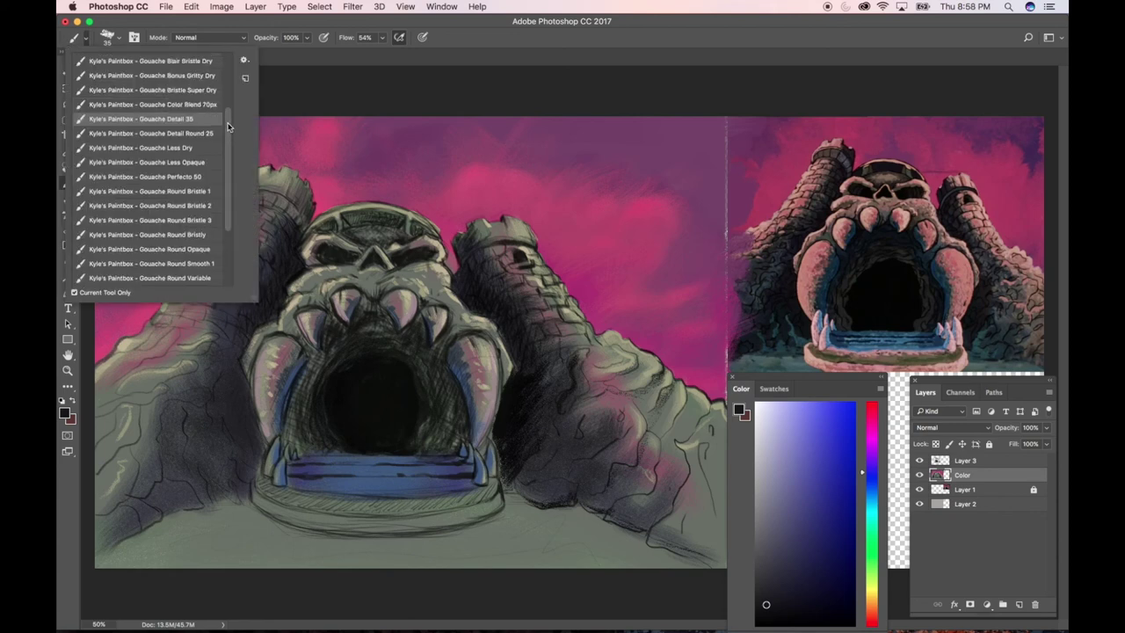
click(208, 123)
click(363, 466)
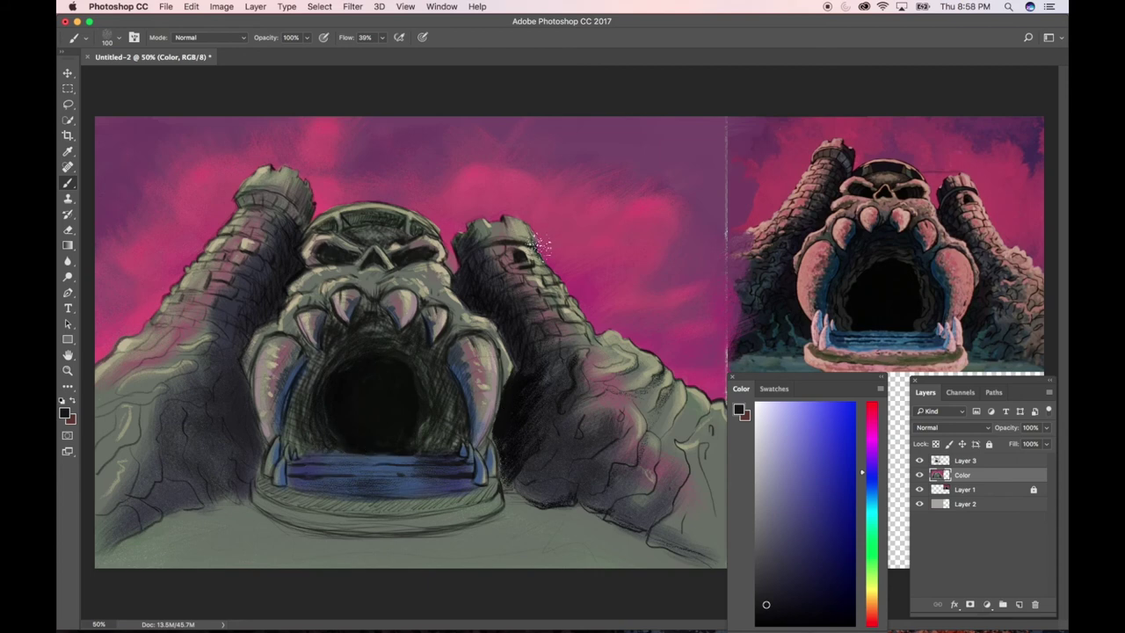
key(super+z)
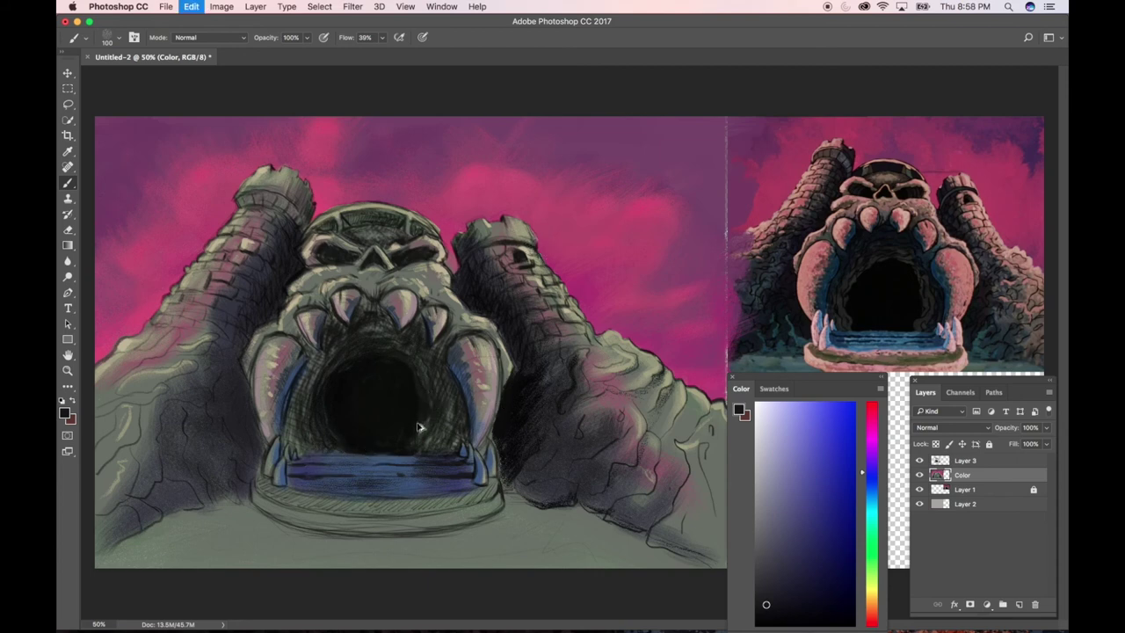
key(super+z)
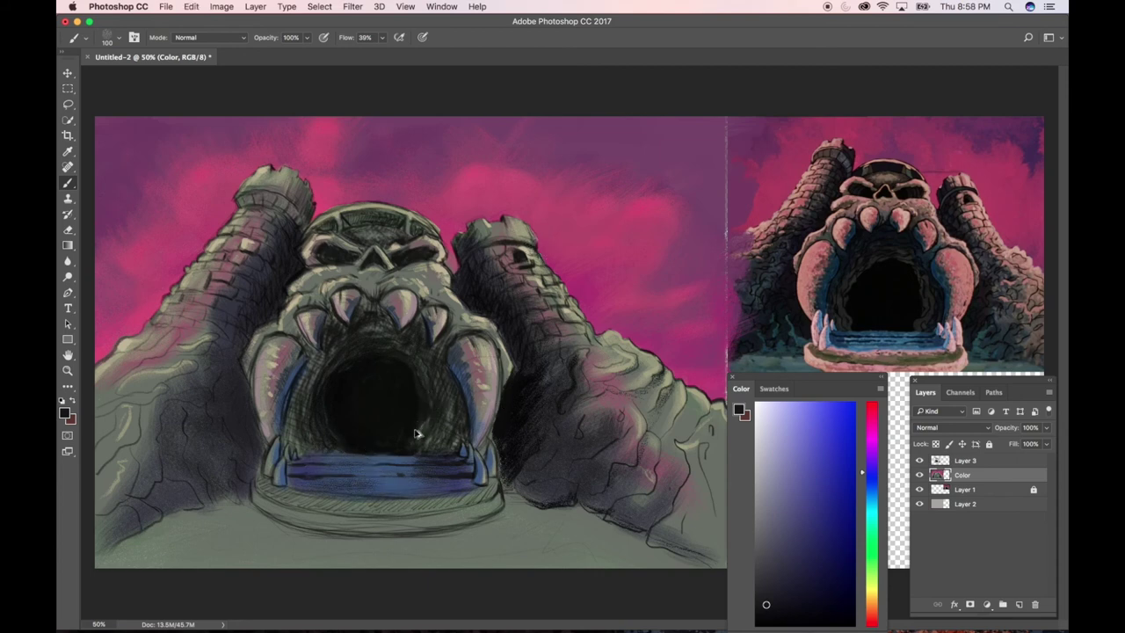
key(super+z)
key(super+z)
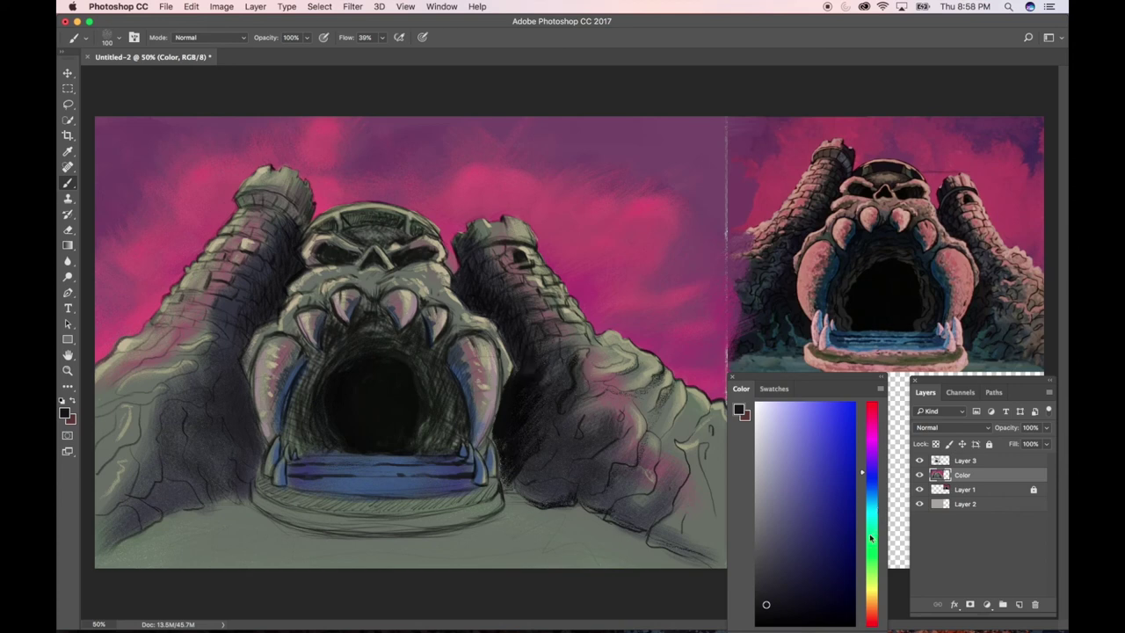
Mix a dark teal green and paint the platform's curved top rim below the steps with the Gouache Blair 30 brush
drag(870, 536, 869, 521)
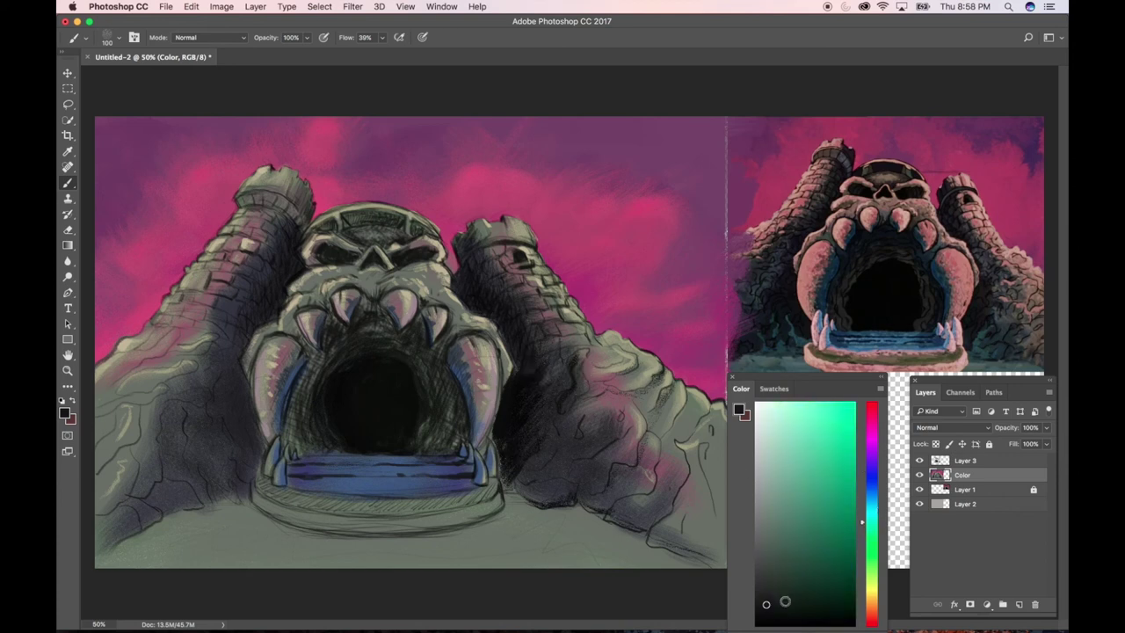
mouse_move(765, 604)
mouse_down()
mouse_move(811, 565)
mouse_move(799, 543)
mouse_move(810, 547)
mouse_up()
click(80, 37)
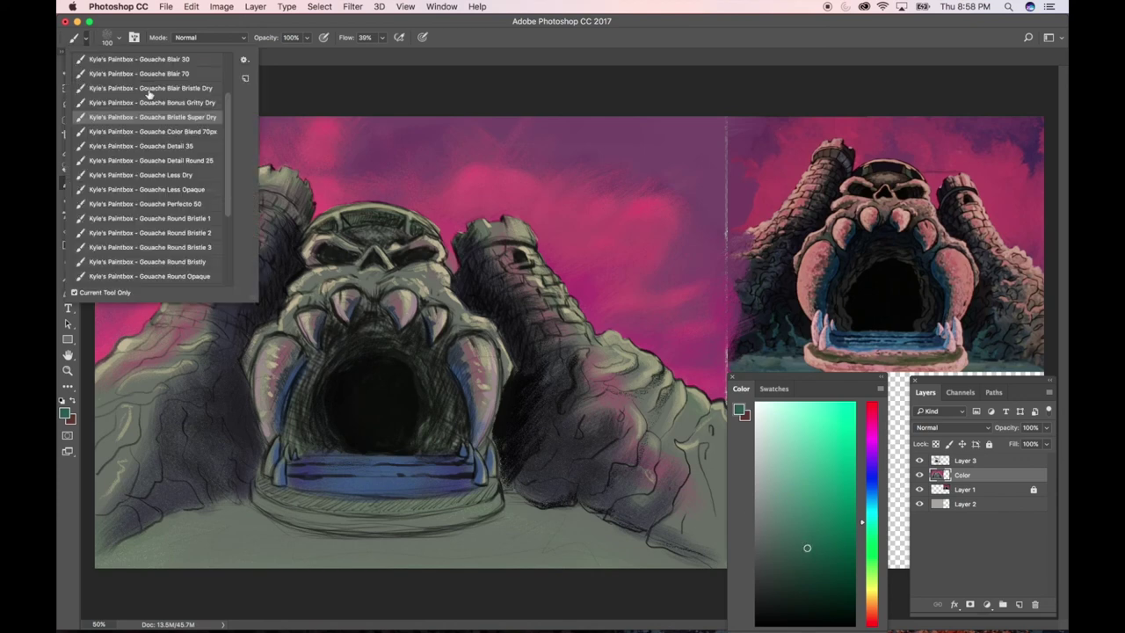
scroll(233, 95, up, 1)
click(185, 79)
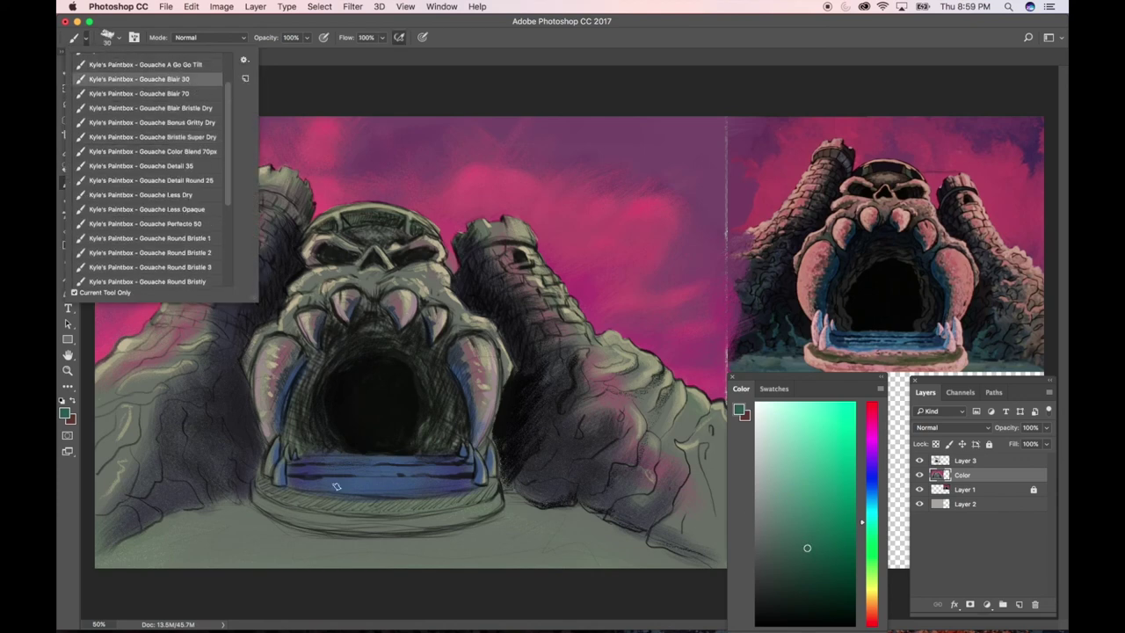
click(307, 497)
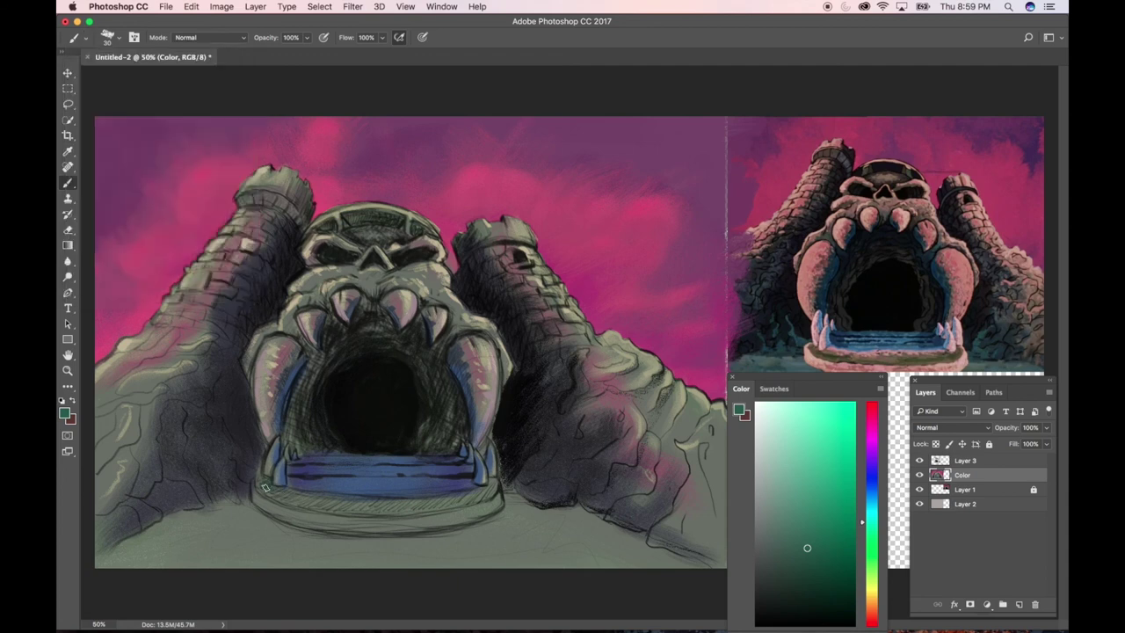
mouse_move(264, 487)
mouse_down()
mouse_move(314, 501)
mouse_move(263, 484)
mouse_move(302, 490)
mouse_move(272, 494)
mouse_move(264, 480)
mouse_move(320, 499)
mouse_move(277, 500)
mouse_move(324, 490)
mouse_move(270, 491)
mouse_move(333, 494)
mouse_move(275, 490)
mouse_move(358, 512)
mouse_move(315, 497)
mouse_move(415, 506)
mouse_move(330, 508)
mouse_move(476, 502)
mouse_up()
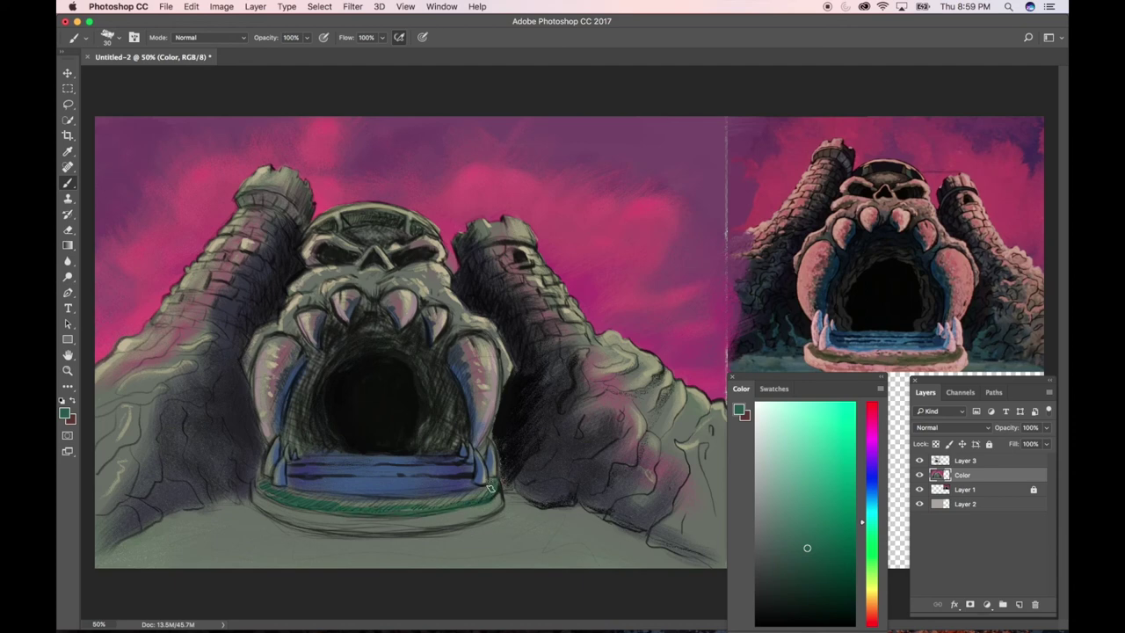
Finish the teal green on the platform's curved top rim and deepen it with a mixed darker green
drag(489, 486, 371, 510)
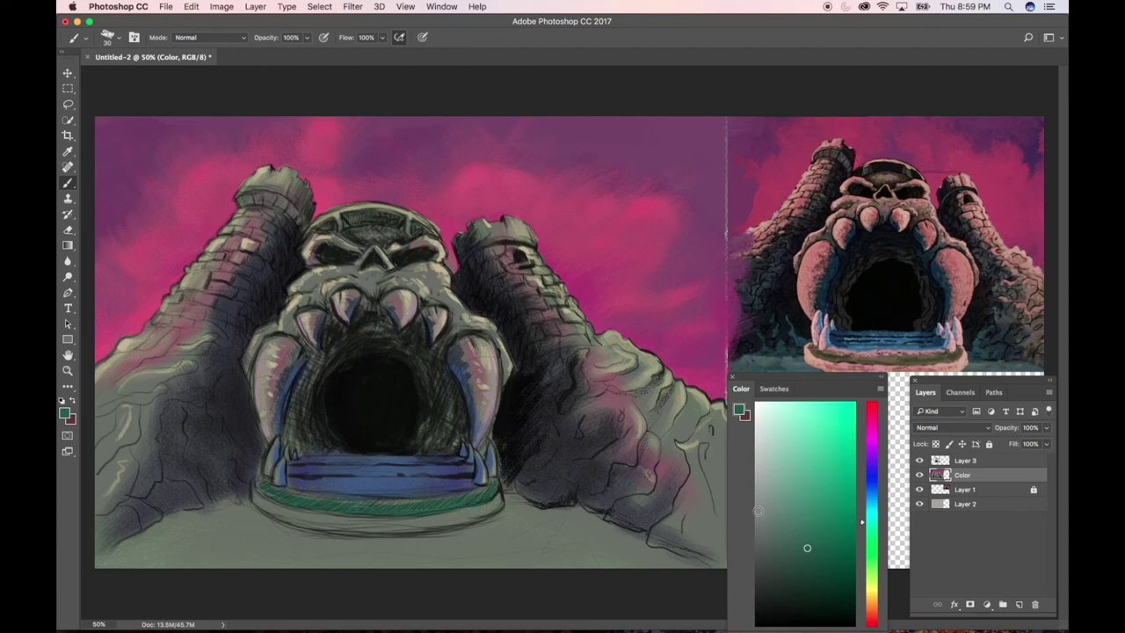
drag(865, 525, 865, 536)
click(799, 559)
click(821, 574)
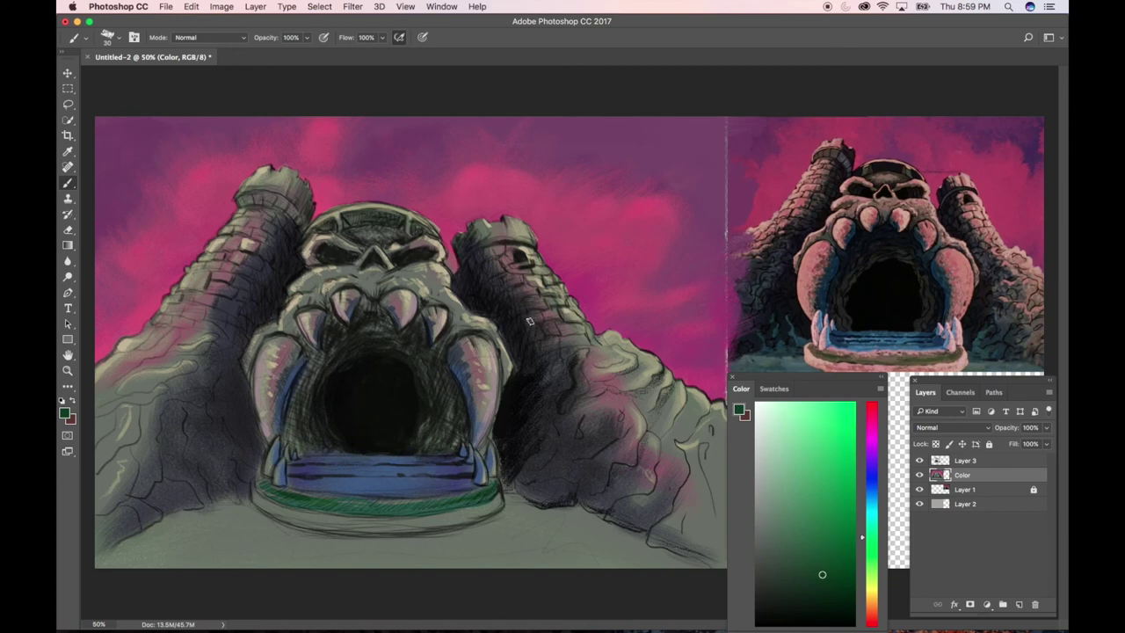
Mix a very pale pink and paint highlights on the teeth, tusks and skull edges with the 30 px brush
click(782, 492)
mouse_move(873, 568)
mouse_down()
mouse_move(808, 498)
mouse_move(809, 515)
mouse_move(863, 578)
mouse_up()
click(776, 479)
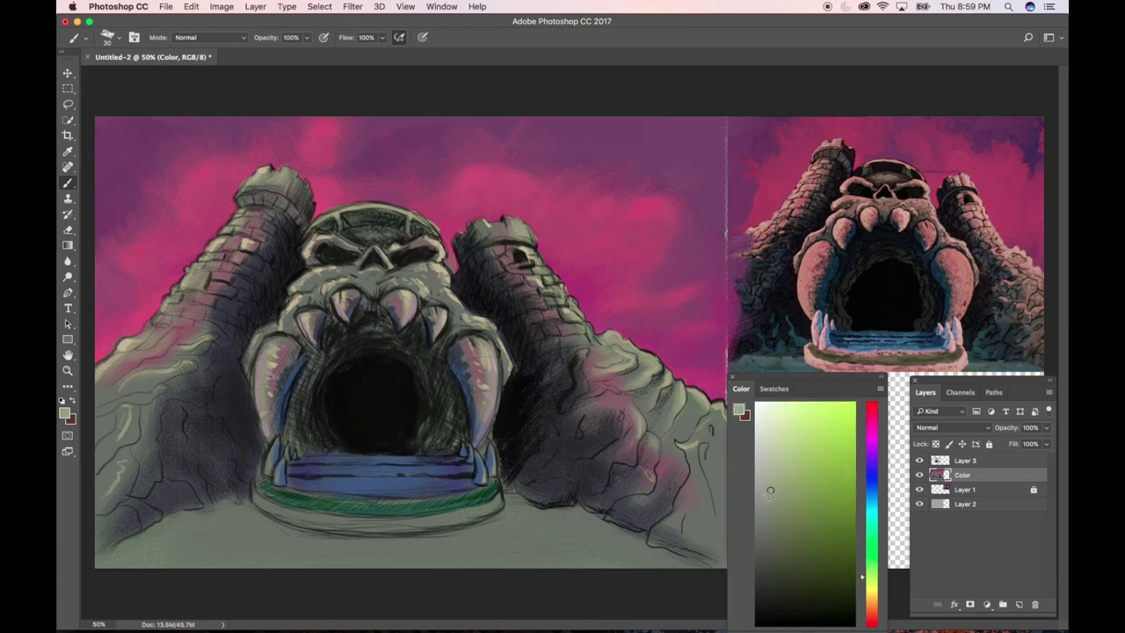
mouse_move(770, 493)
mouse_down()
mouse_move(770, 504)
mouse_move(764, 489)
mouse_up()
drag(862, 576, 861, 586)
click(761, 442)
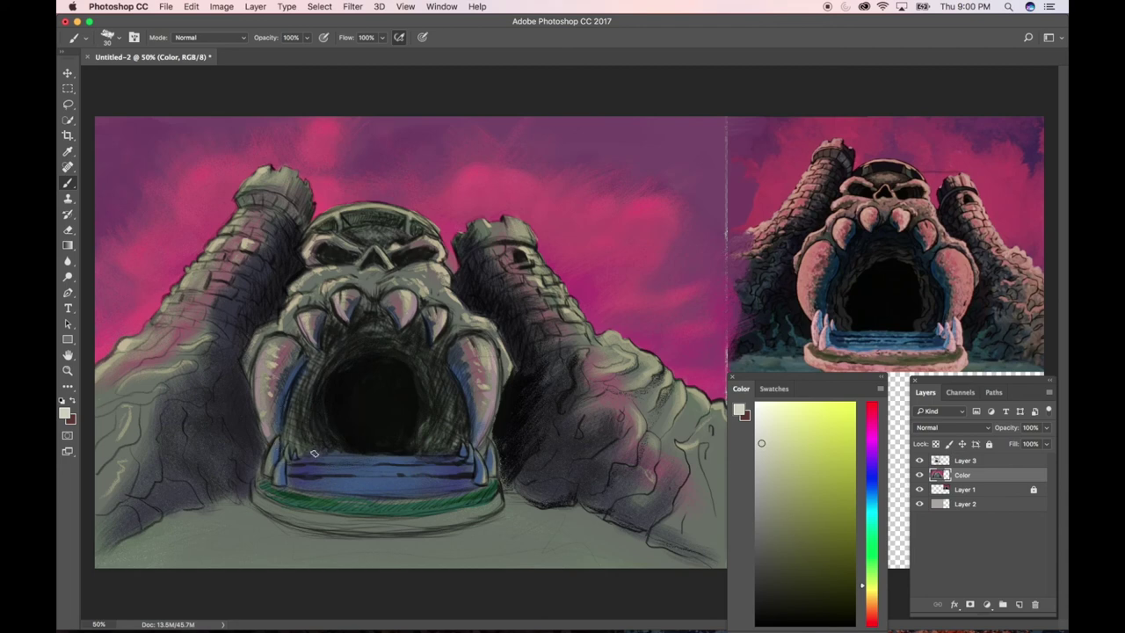
mouse_move(863, 587)
mouse_down()
mouse_move(863, 607)
mouse_move(863, 485)
mouse_move(862, 565)
mouse_up()
drag(863, 606, 862, 602)
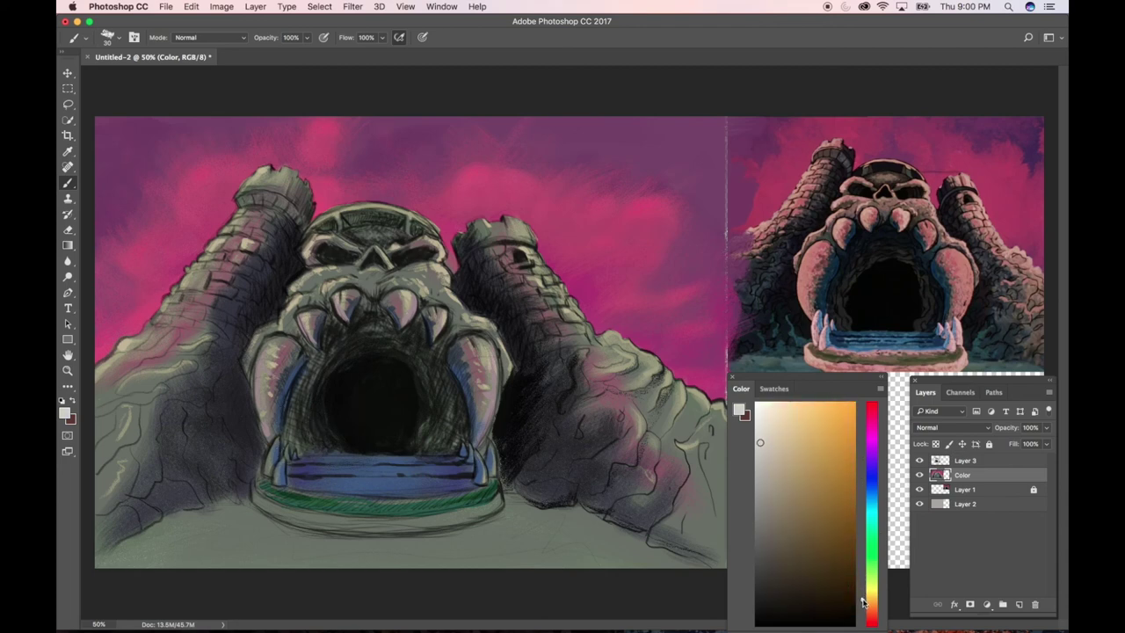
drag(769, 443, 767, 425)
click(874, 411)
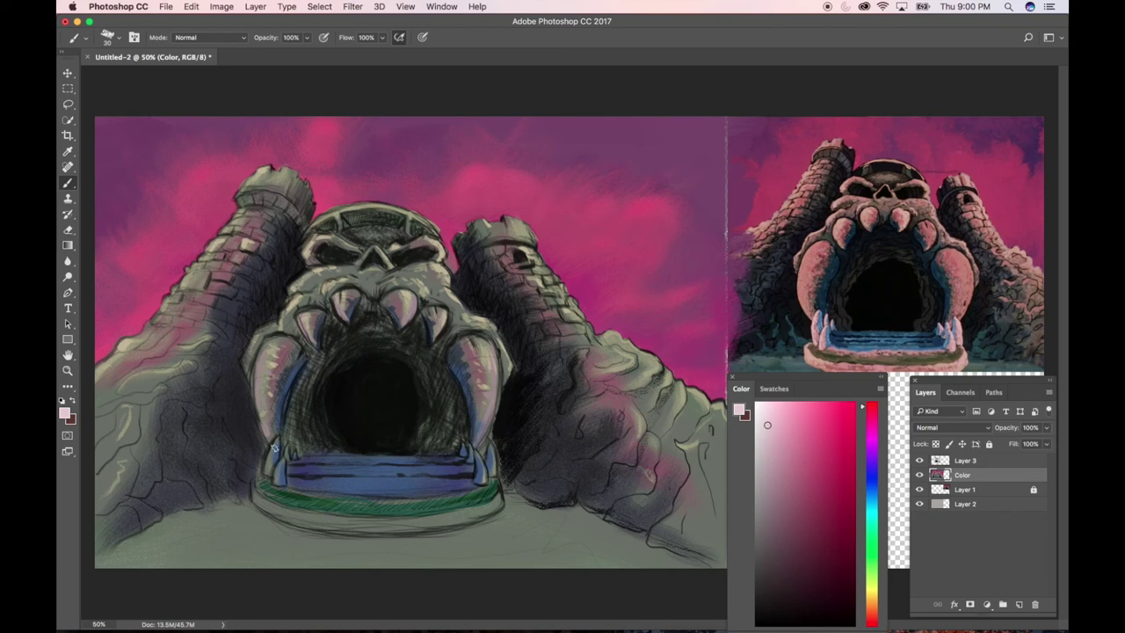
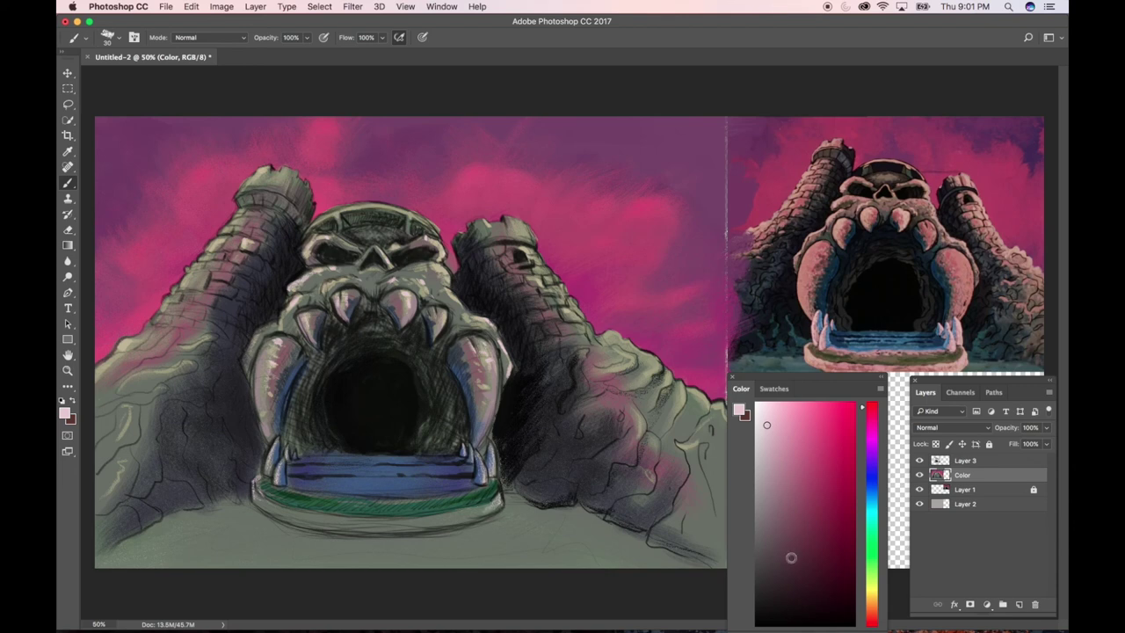
drag(759, 442, 763, 451)
drag(268, 511, 288, 521)
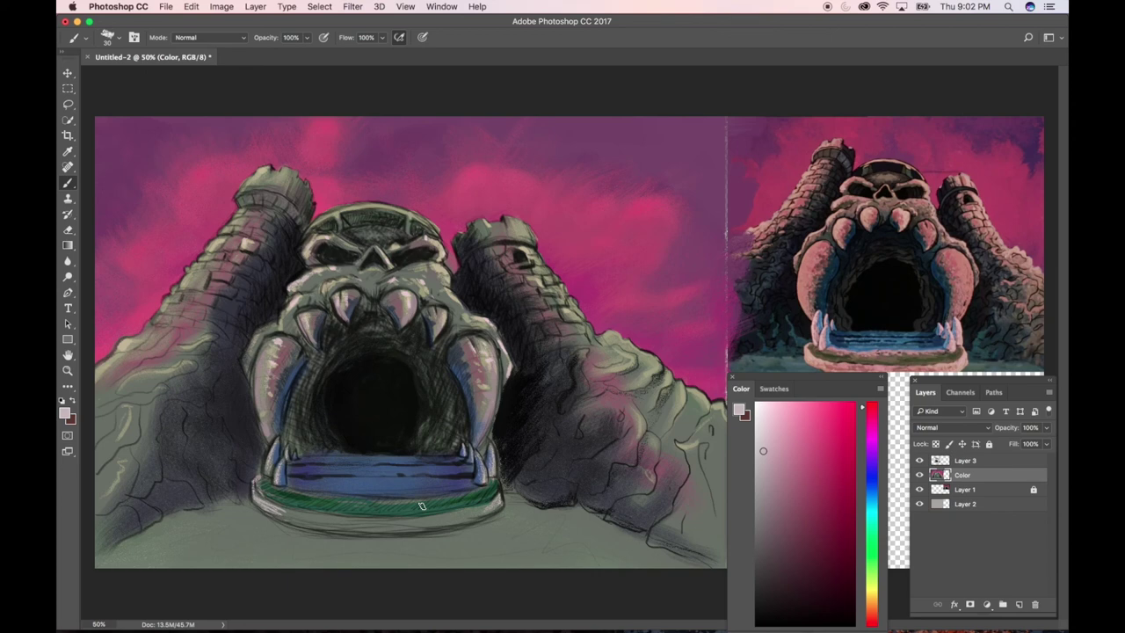
key(super+z)
alt+click(635, 215)
click(785, 435)
click(780, 435)
click(767, 442)
mouse_move(267, 503)
mouse_down()
mouse_move(311, 511)
mouse_move(264, 502)
mouse_move(306, 499)
mouse_move(296, 512)
mouse_move(285, 497)
mouse_move(322, 521)
mouse_move(278, 498)
mouse_move(325, 521)
mouse_move(262, 499)
mouse_move(298, 497)
mouse_move(303, 526)
mouse_up()
key(super+z)
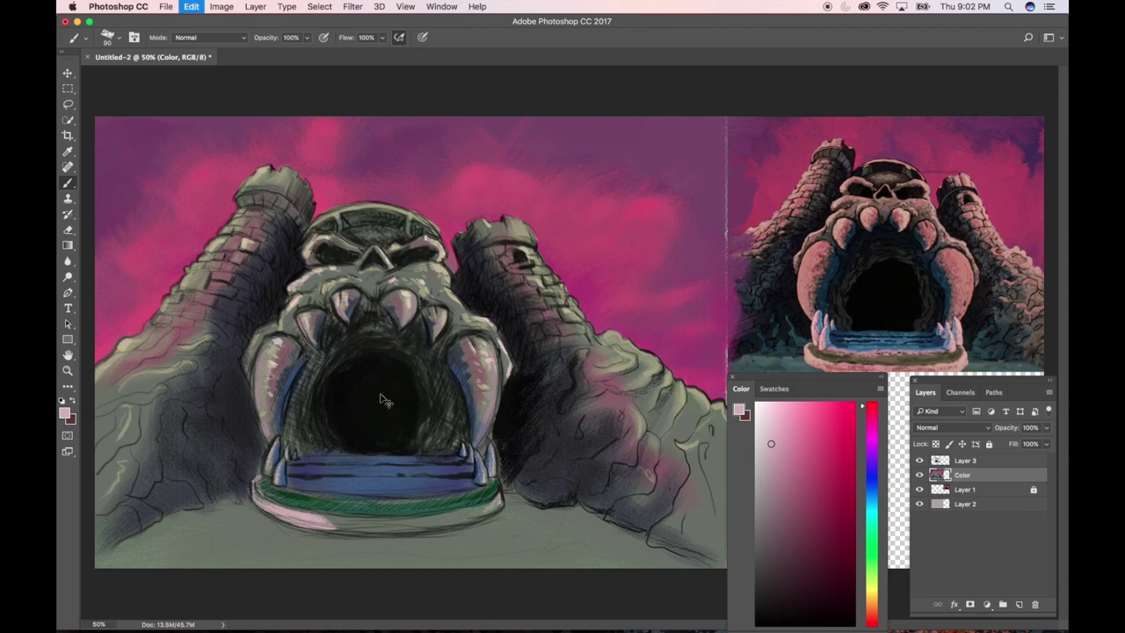
key(super+alt+z)
key(super+alt+z)
key(super+alt+z)
key(super+alt+z)
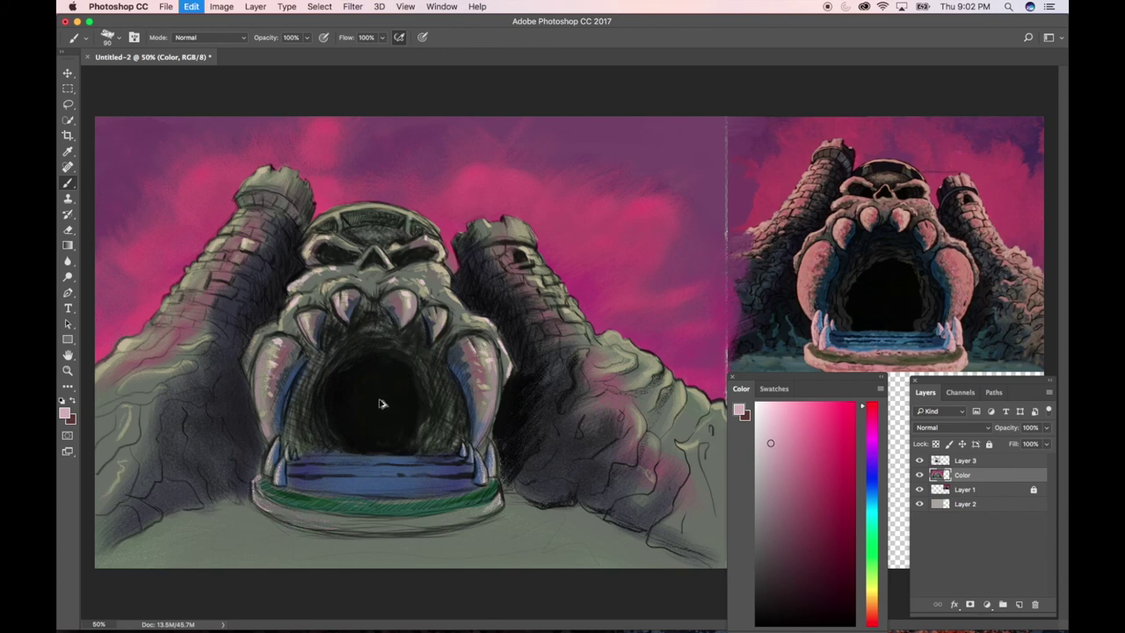
Mix a muted dusty pink and paint the platform's lower front band, comparing the latest strokes on and off
click(772, 470)
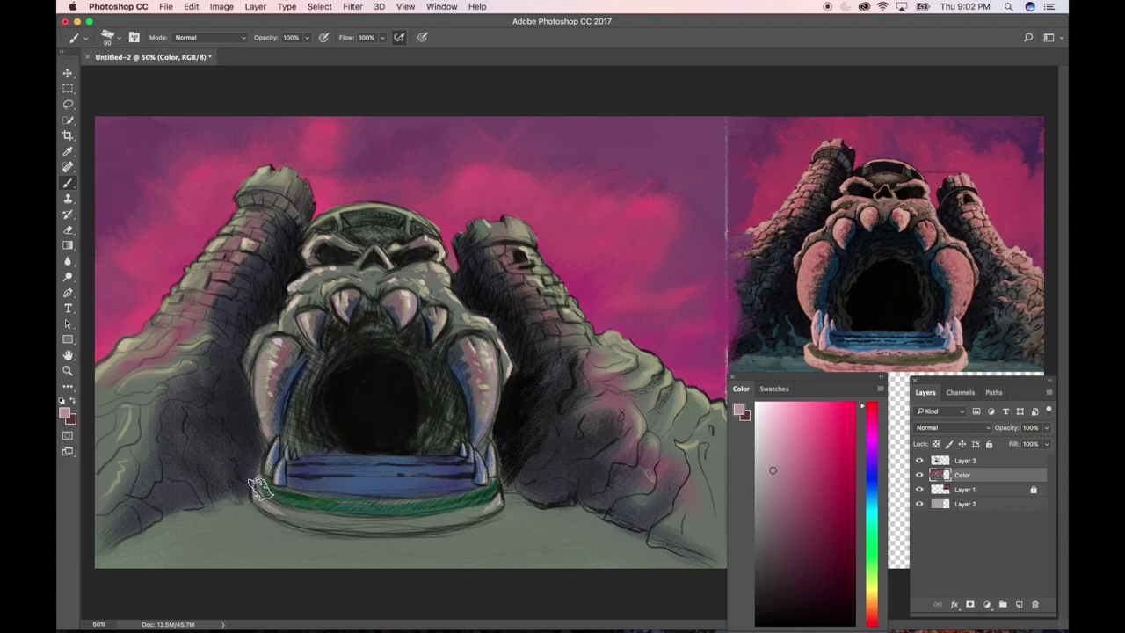
mouse_move(254, 492)
mouse_down()
mouse_move(317, 520)
mouse_move(261, 510)
mouse_move(335, 512)
mouse_move(270, 505)
mouse_move(329, 505)
mouse_move(330, 520)
mouse_move(298, 500)
mouse_move(377, 521)
mouse_move(283, 507)
mouse_move(401, 486)
mouse_move(315, 520)
mouse_move(430, 519)
mouse_move(334, 517)
mouse_move(449, 494)
mouse_move(429, 509)
mouse_move(454, 516)
mouse_move(432, 523)
mouse_move(491, 508)
mouse_move(448, 517)
mouse_up()
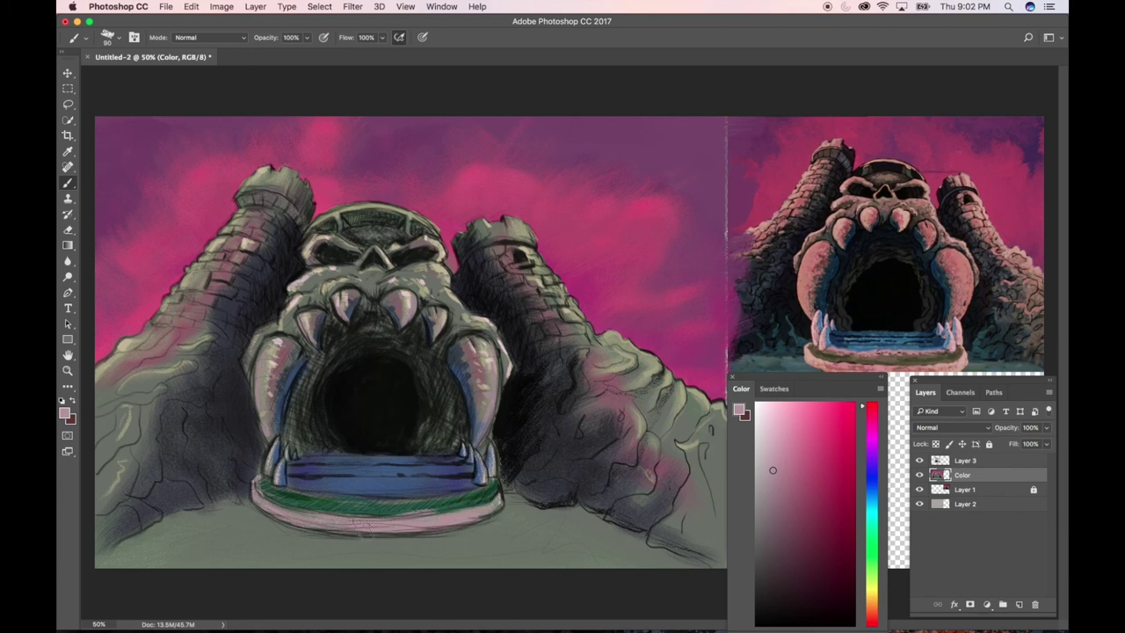
key(super+alt+z)
key(super+alt+z)
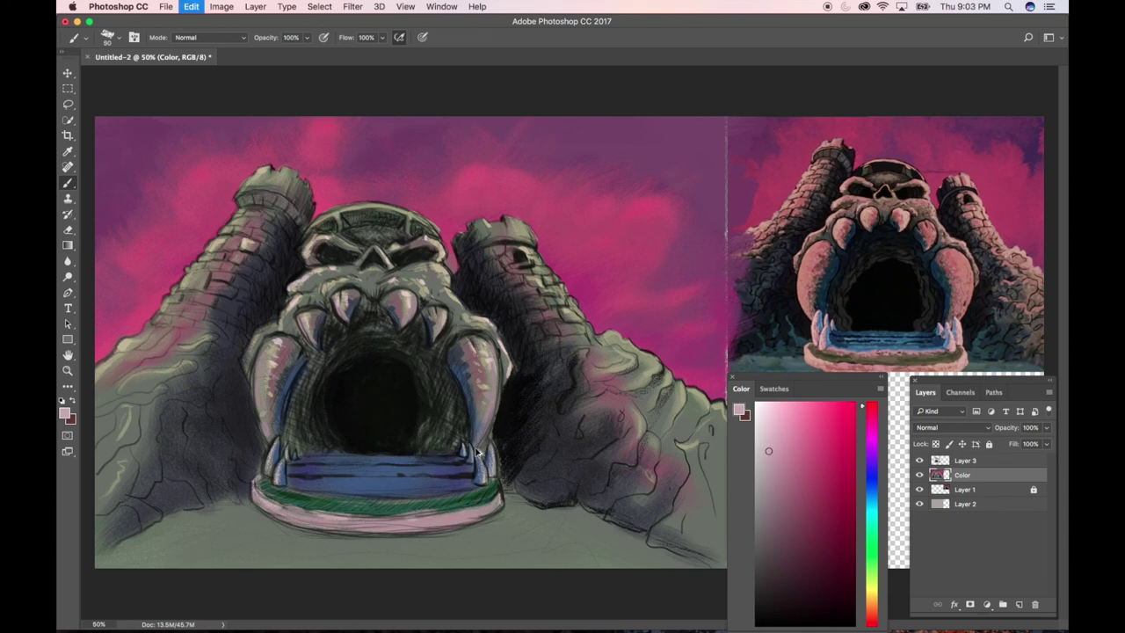
Paint a thin pale pink edge along the green rim just below the steps with the brush at 25 px
key(bracketleft)
key(bracketleft)
key(bracketleft)
key(bracketleft)
key(bracketleft)
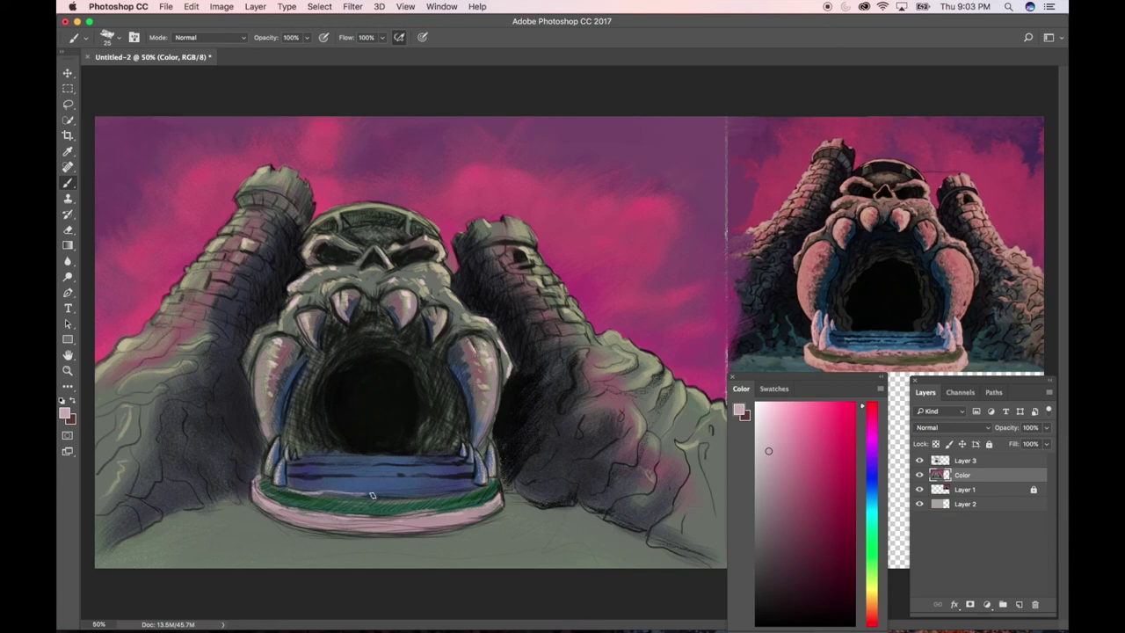
mouse_move(361, 492)
mouse_down()
mouse_move(479, 487)
mouse_move(425, 492)
mouse_move(478, 489)
mouse_up()
drag(373, 498, 393, 500)
drag(392, 494, 455, 495)
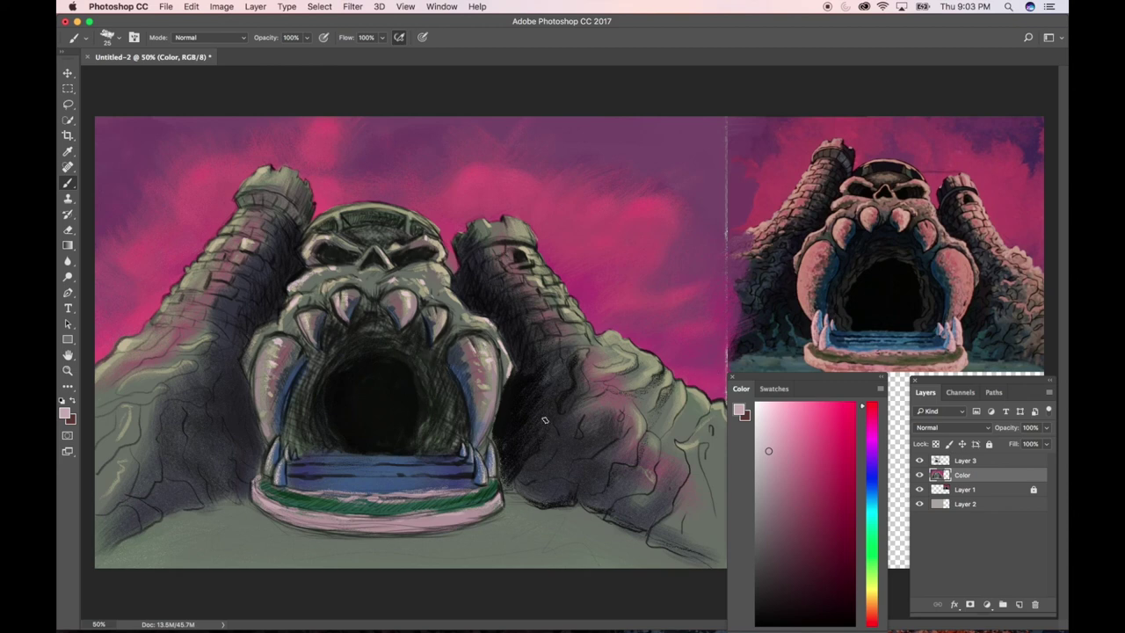
Mix a muted gray-blue and block in the ground to the left of the platform with the brush at 70 px
click(872, 480)
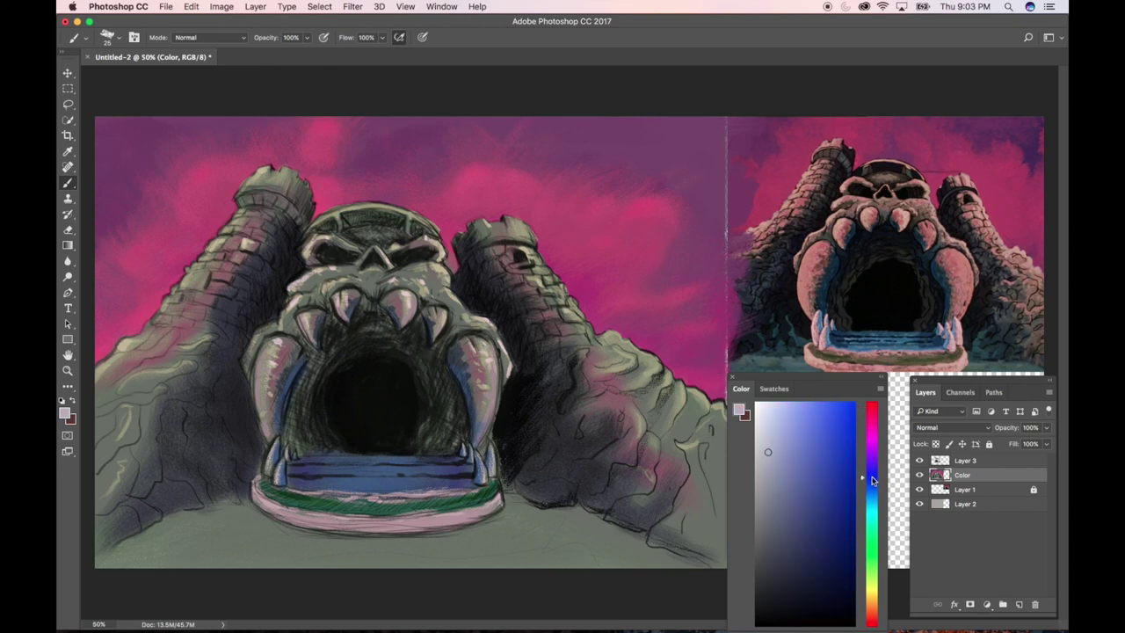
drag(872, 477, 872, 481)
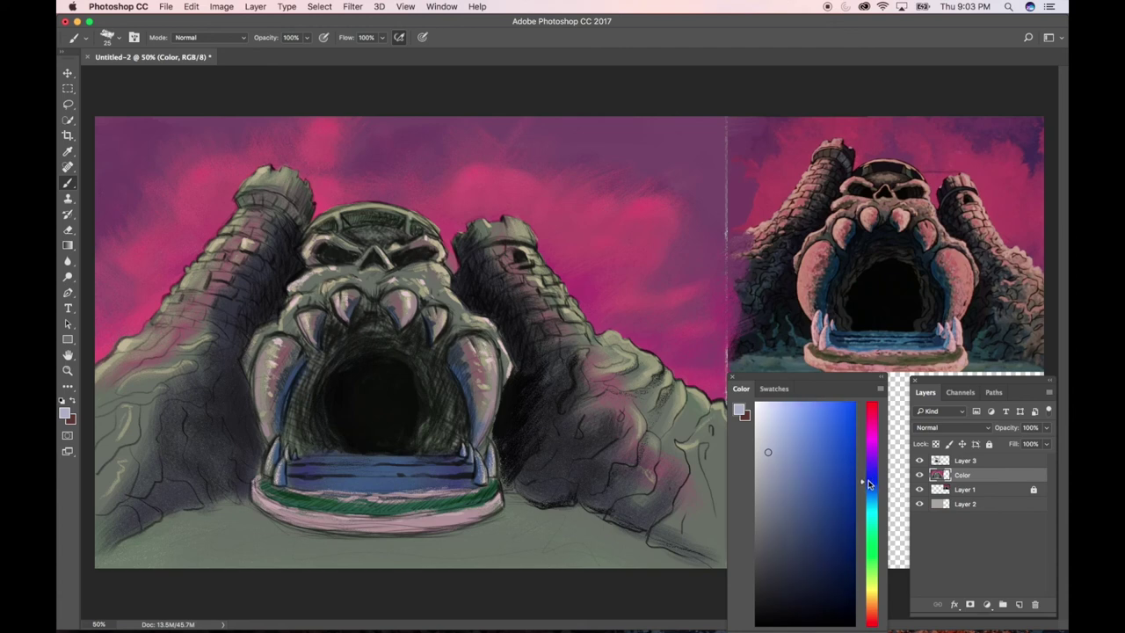
mouse_move(777, 479)
mouse_down()
mouse_move(761, 497)
mouse_move(776, 518)
mouse_up()
key(bracketright)
key(bracketright)
key(bracketright)
key(bracketright)
key(bracketright)
mouse_move(212, 517)
mouse_down()
mouse_move(257, 546)
mouse_move(153, 527)
mouse_move(177, 543)
mouse_up()
Spread the gray-blue across the whole foreground with the 100 px Gouache Round Bristle 3 brush
click(82, 38)
scroll(224, 107, up, 2)
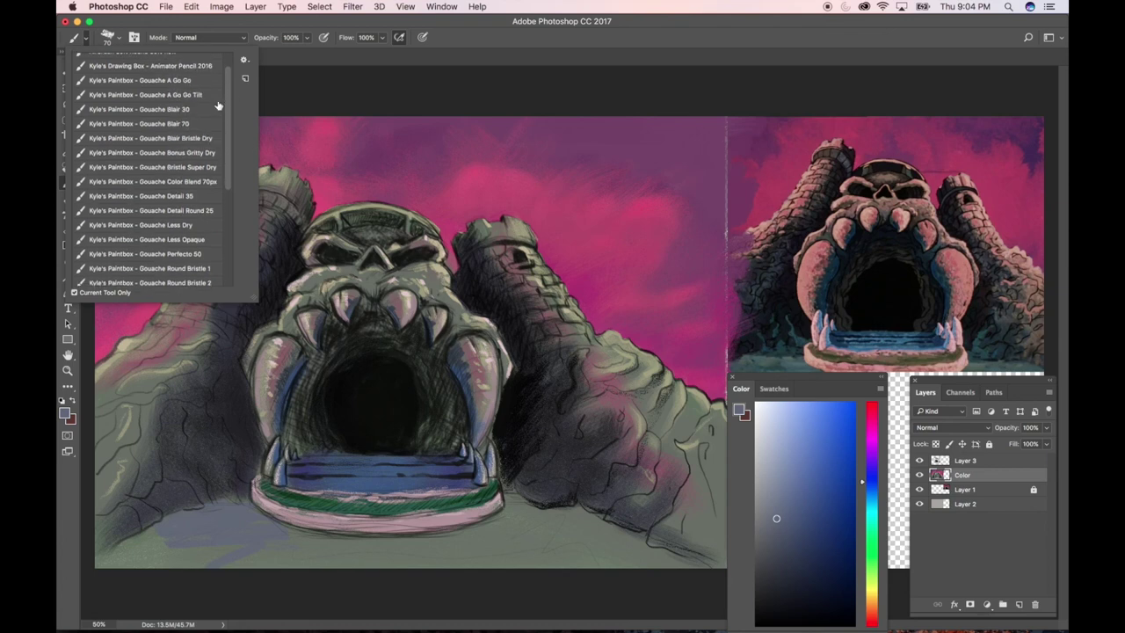
scroll(223, 132, down, 4)
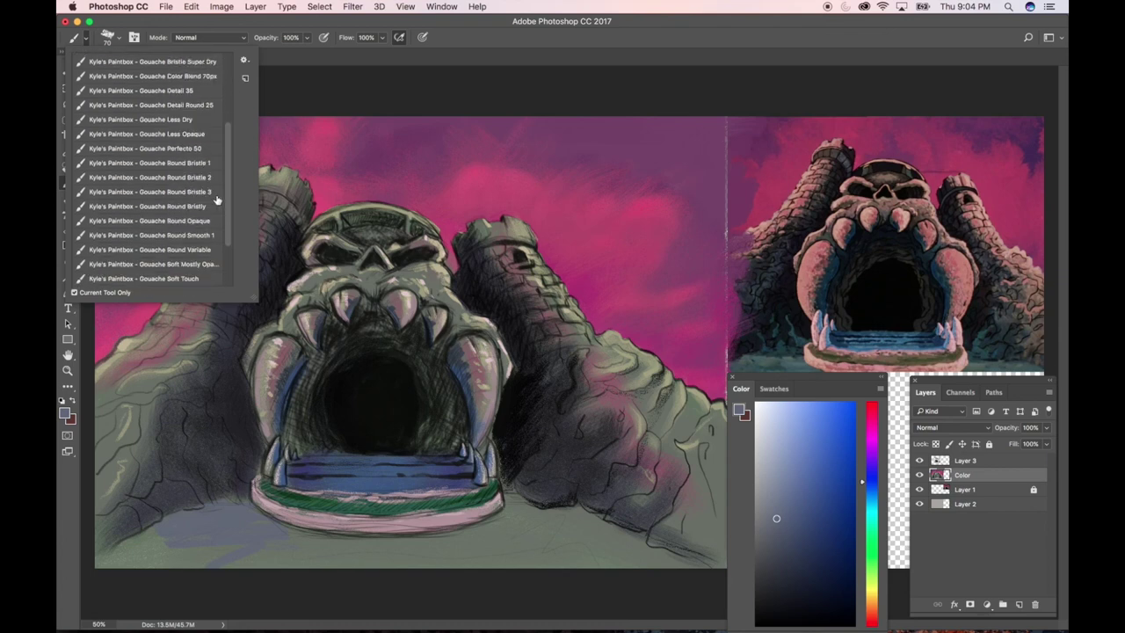
click(215, 192)
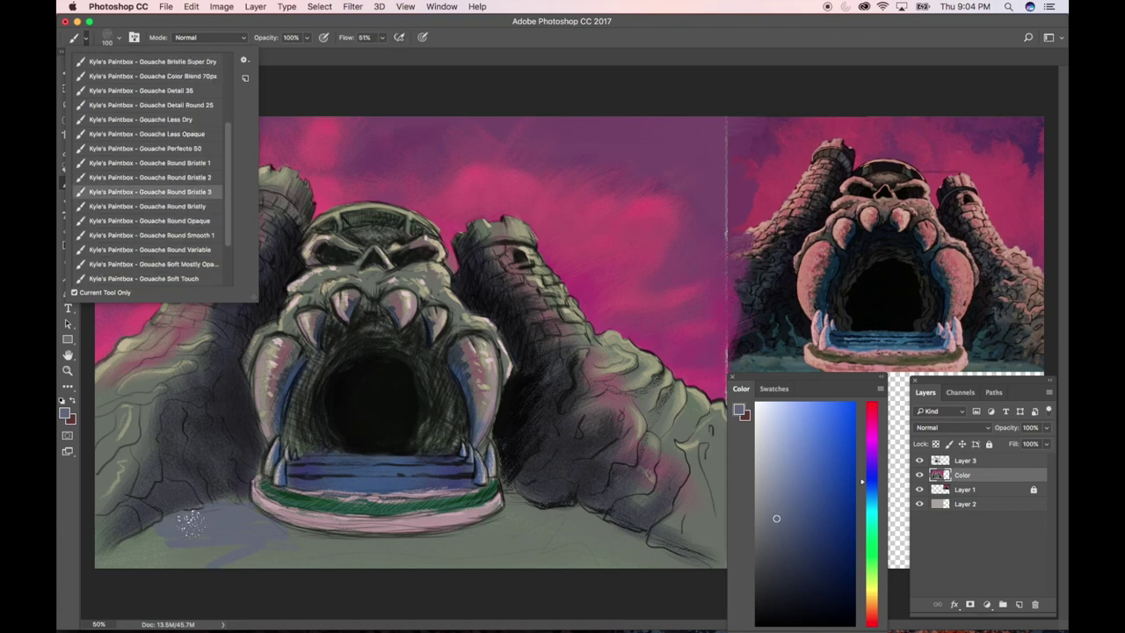
click(232, 525)
mouse_move(225, 514)
mouse_down()
mouse_move(258, 478)
mouse_move(215, 518)
mouse_move(297, 555)
mouse_move(154, 545)
mouse_move(247, 555)
mouse_move(235, 525)
mouse_up()
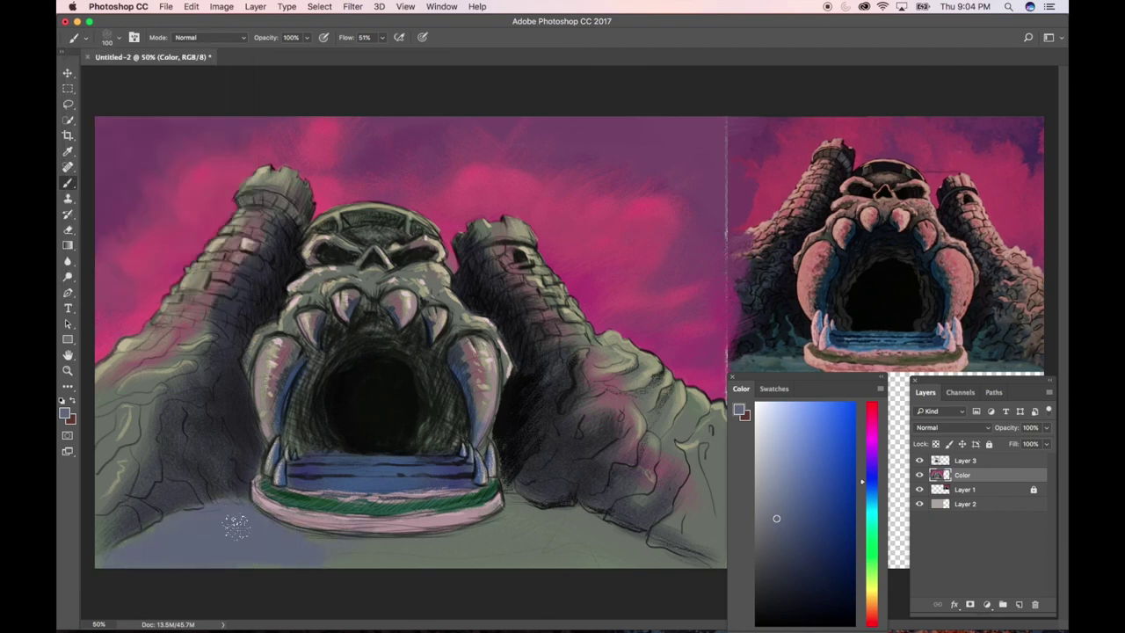
mouse_move(341, 552)
mouse_down()
mouse_move(542, 531)
mouse_move(502, 521)
mouse_move(551, 496)
mouse_move(545, 533)
mouse_move(596, 578)
mouse_up()
Mix a dark muted teal and paint it over the gray-blue foreground on both sides of the platform
click(871, 496)
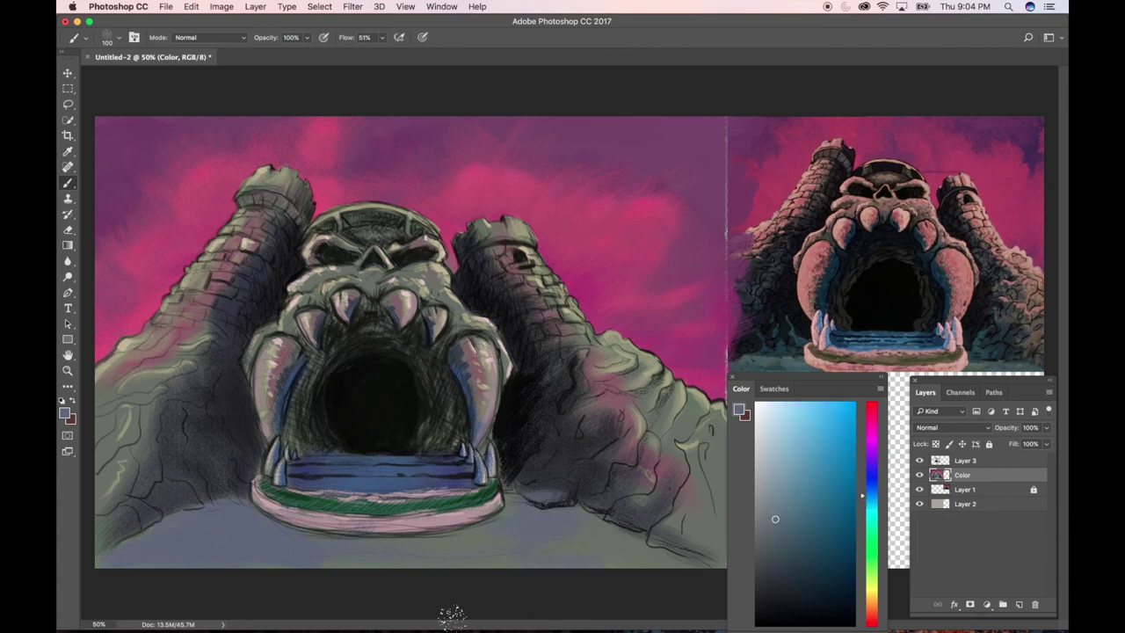
click(776, 545)
mouse_move(535, 540)
mouse_down()
mouse_move(515, 527)
mouse_move(524, 511)
mouse_move(510, 501)
mouse_move(535, 519)
mouse_move(535, 535)
mouse_move(598, 537)
mouse_up()
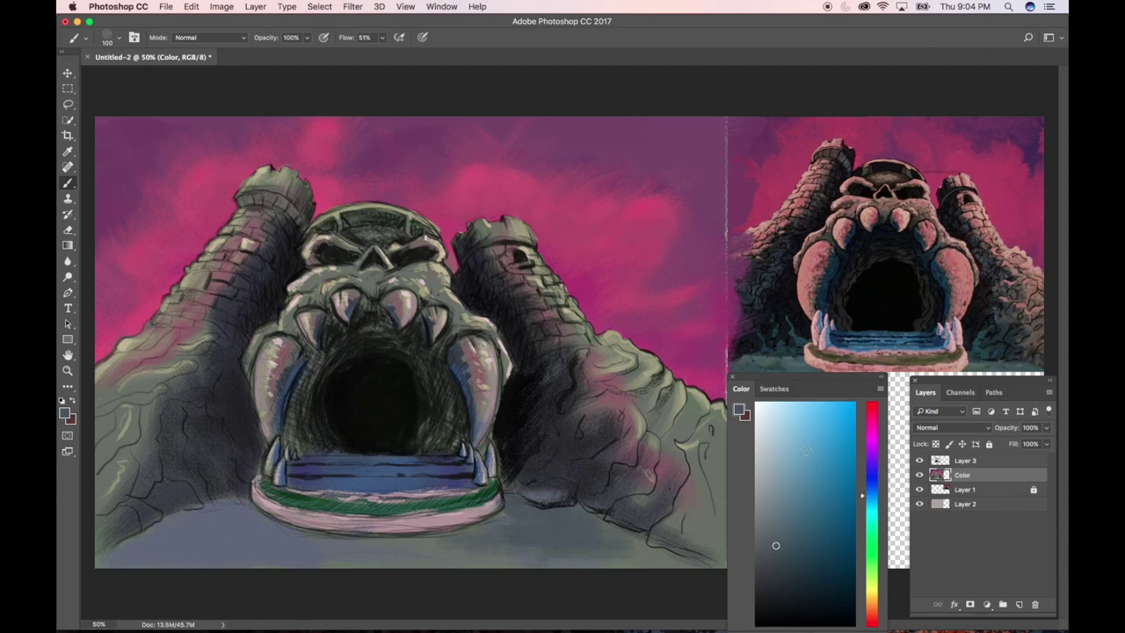
click(792, 529)
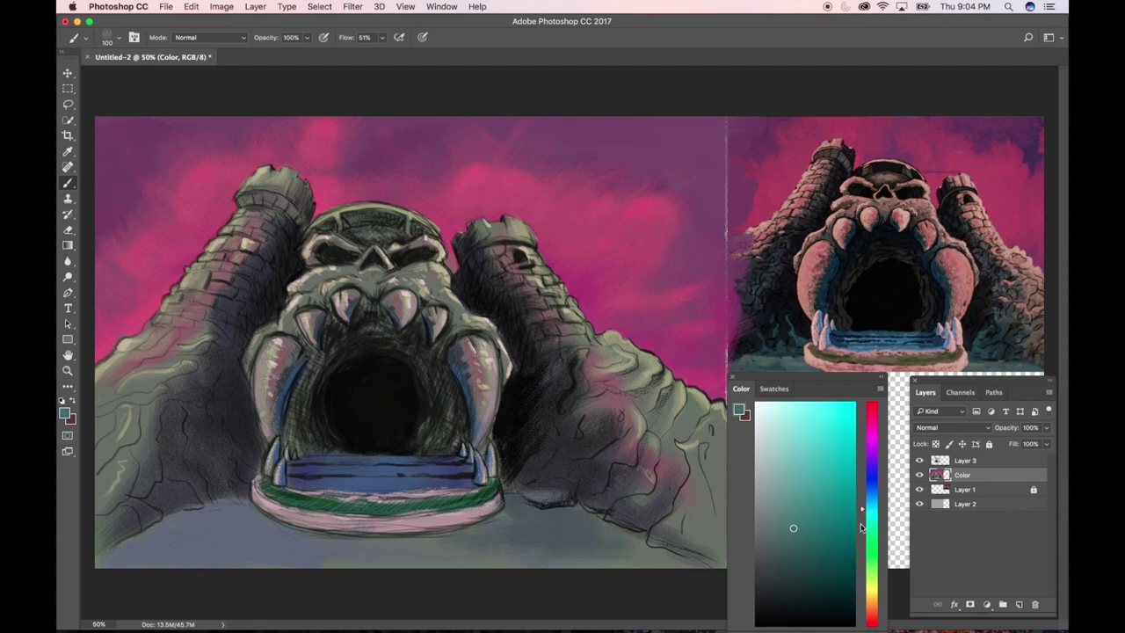
click(869, 508)
mouse_move(508, 518)
mouse_down()
mouse_move(585, 521)
mouse_move(532, 519)
mouse_up()
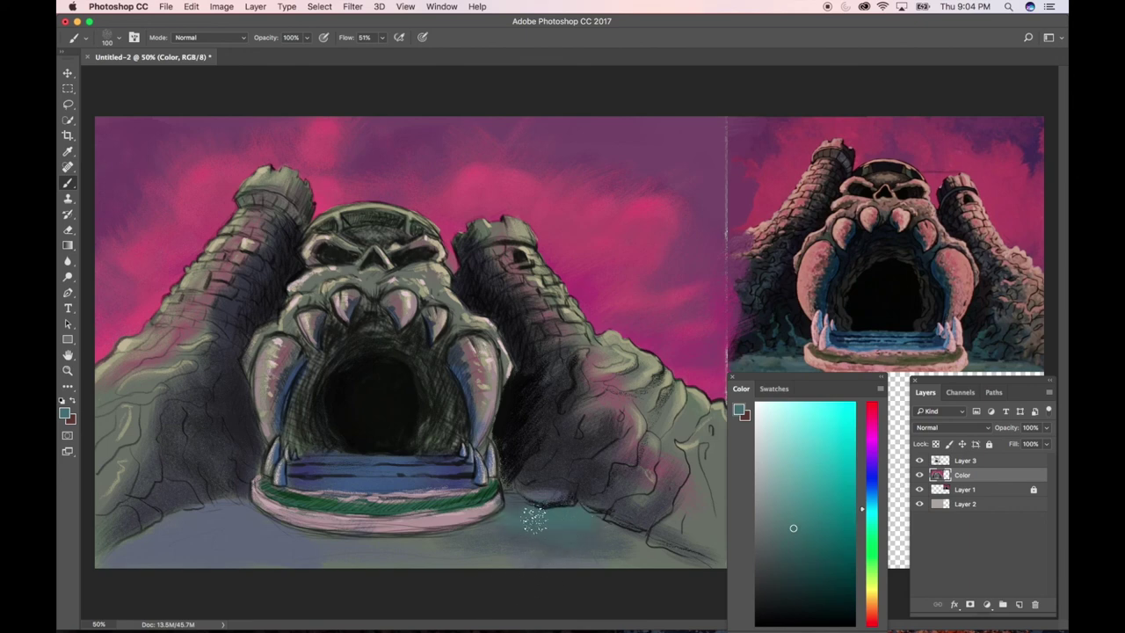
click(788, 547)
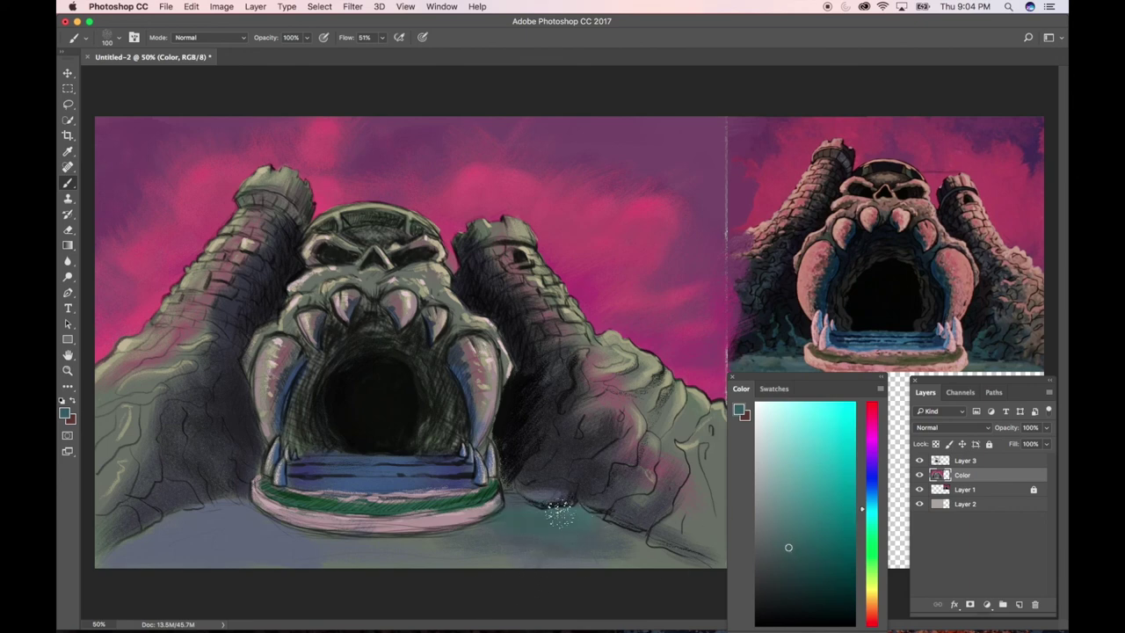
mouse_move(517, 517)
mouse_down()
mouse_move(499, 492)
mouse_move(610, 517)
mouse_move(594, 526)
mouse_move(640, 551)
mouse_move(442, 548)
mouse_move(522, 531)
mouse_move(662, 551)
mouse_move(357, 563)
mouse_move(611, 562)
mouse_move(329, 575)
mouse_move(466, 550)
mouse_move(239, 557)
mouse_move(521, 553)
mouse_move(211, 551)
mouse_move(329, 548)
mouse_move(205, 530)
mouse_move(261, 529)
mouse_move(242, 506)
mouse_move(249, 513)
mouse_move(209, 538)
mouse_move(177, 509)
mouse_move(204, 502)
mouse_move(192, 515)
mouse_move(199, 534)
mouse_move(225, 509)
mouse_up()
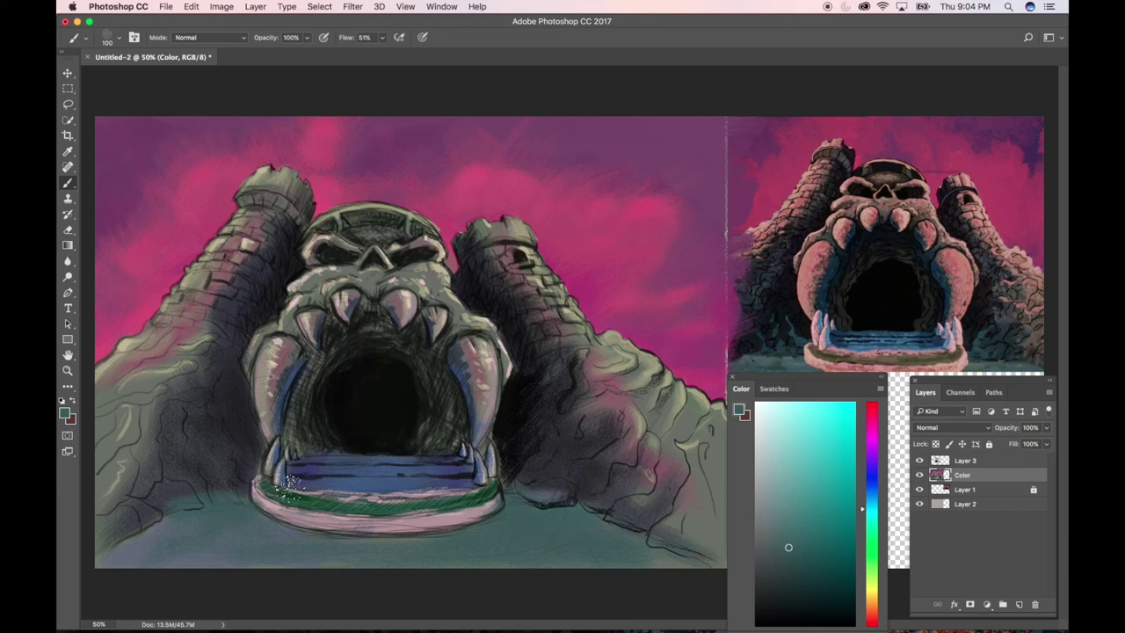
Brush the dark teal up into the shadowed rock bases beside the castle mouth at 200 px
key(bracketright)
key(bracketright)
key(bracketright)
key(bracketright)
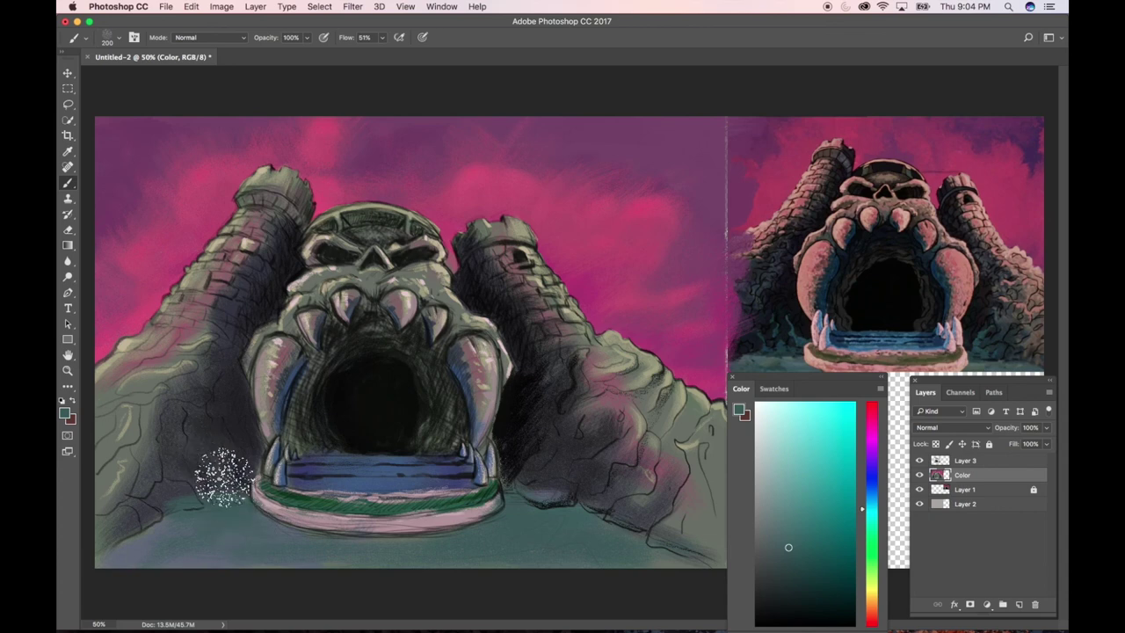
mouse_move(224, 475)
mouse_down()
mouse_move(193, 527)
mouse_move(247, 508)
mouse_move(226, 488)
mouse_move(254, 527)
mouse_move(260, 474)
mouse_move(248, 426)
mouse_up()
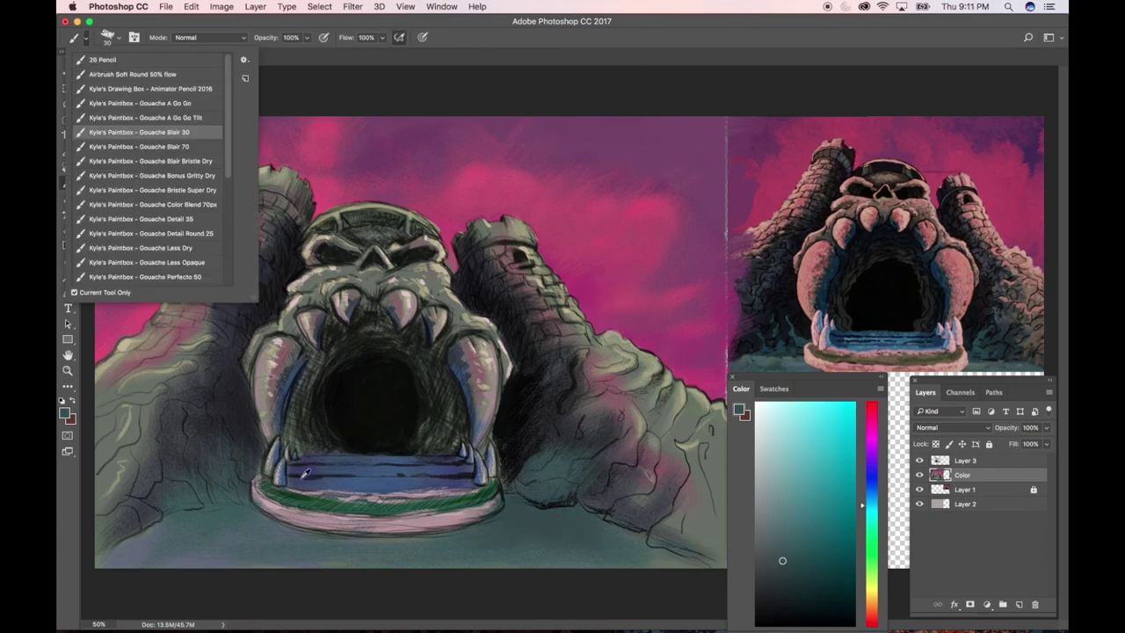
Sample the steps' blue, darken it to navy and shade the steps with the Gouache Blair 30 brush, undoing the last stroke
alt+click(306, 474)
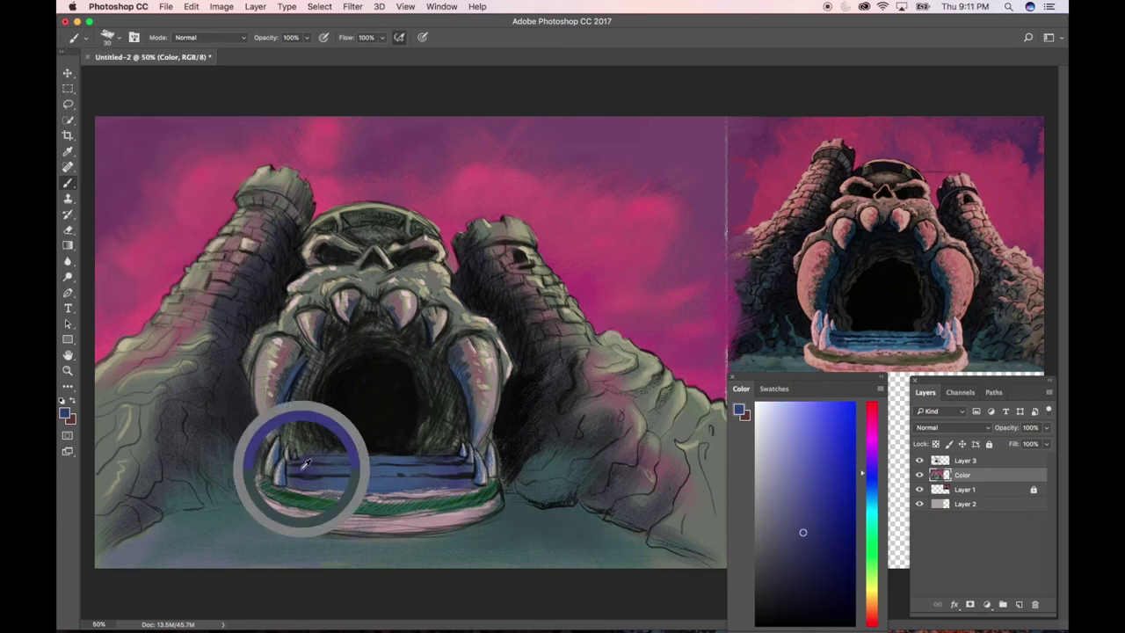
click(801, 538)
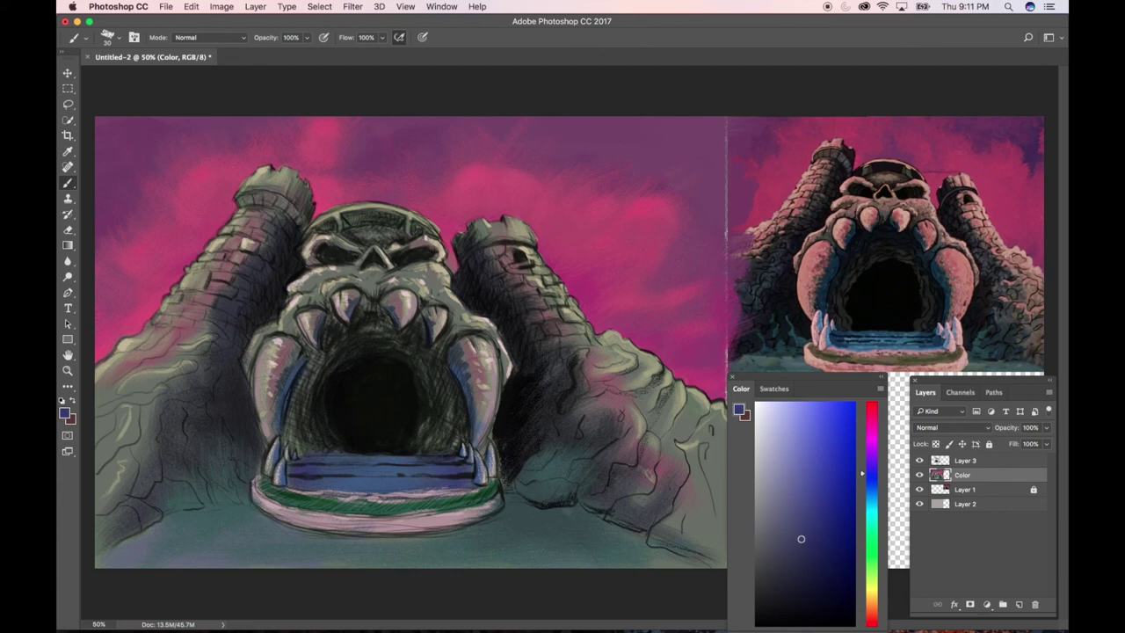
click(817, 548)
key(super+z)
key(bracketright)
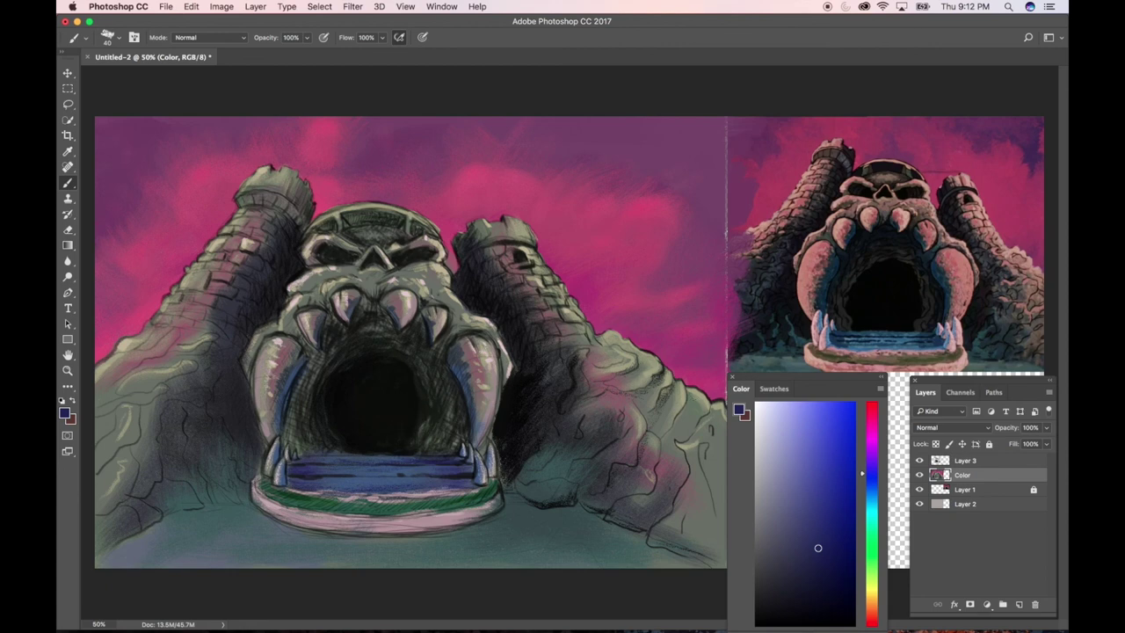
Streak the pink platform rim with sampled magenta and softened pink, then touch up its upper edge with sampled gray-blue and pale pink
alt+click(486, 373)
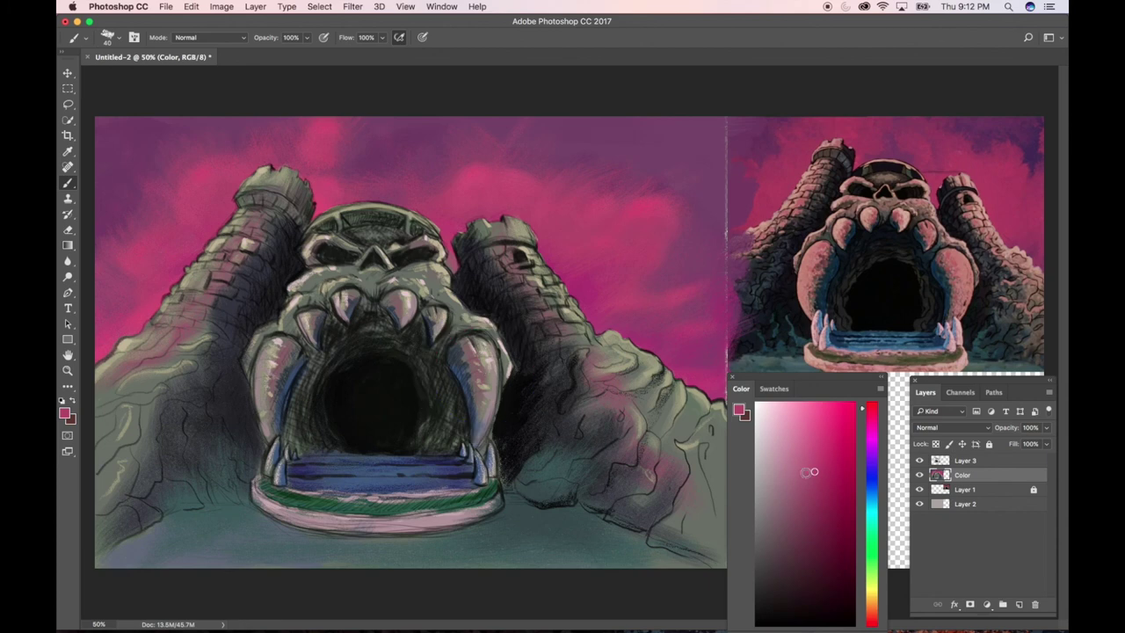
click(800, 468)
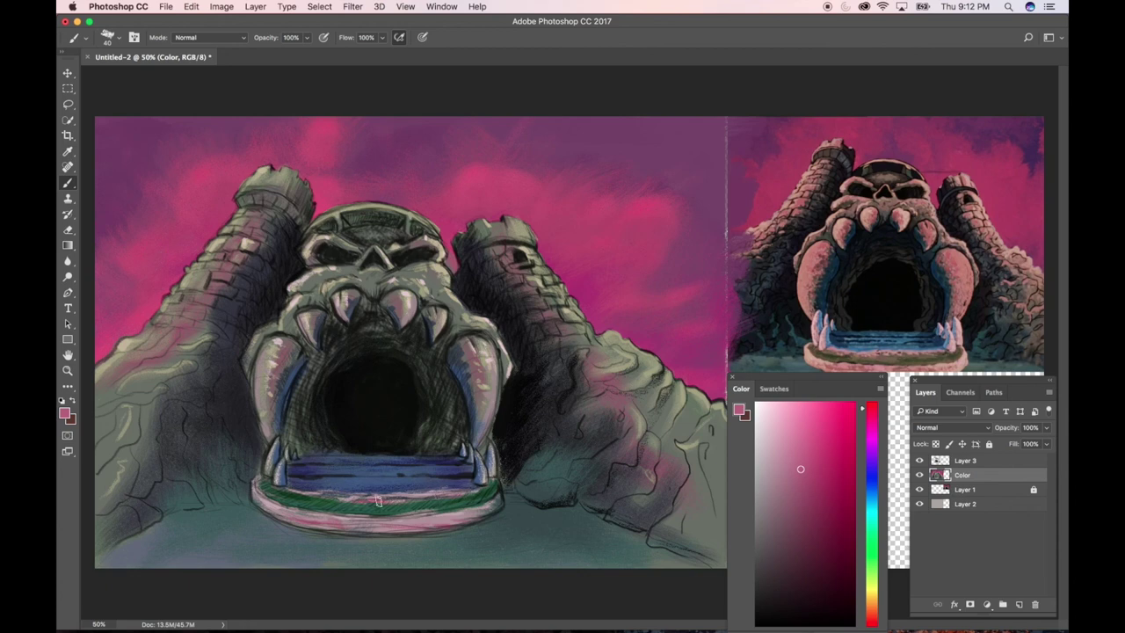
alt+click(314, 490)
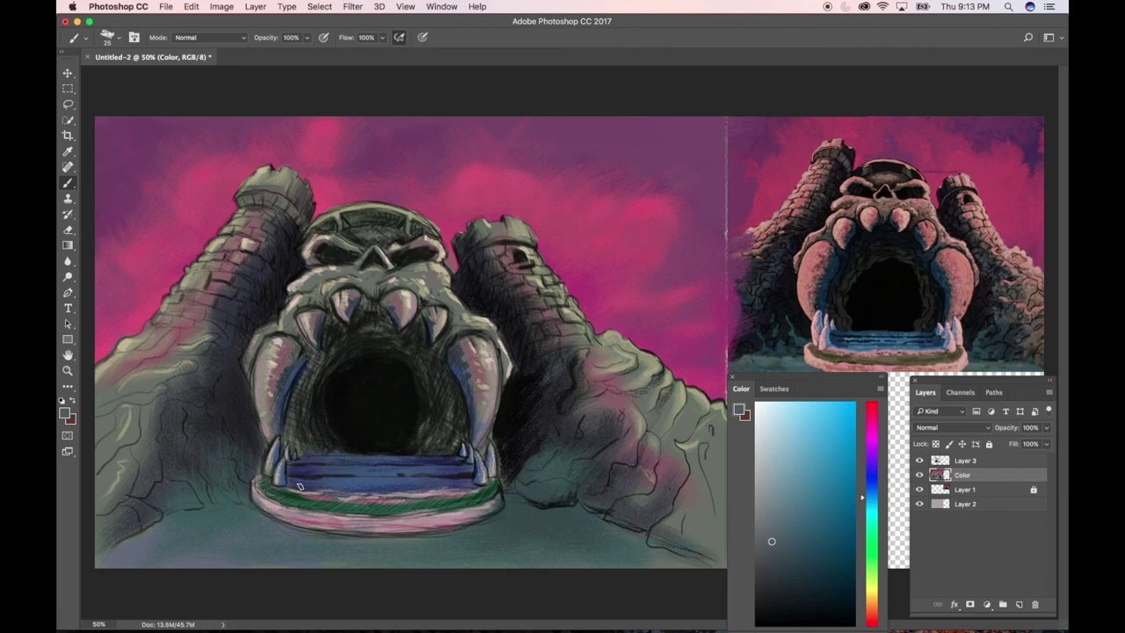
alt+click(380, 493)
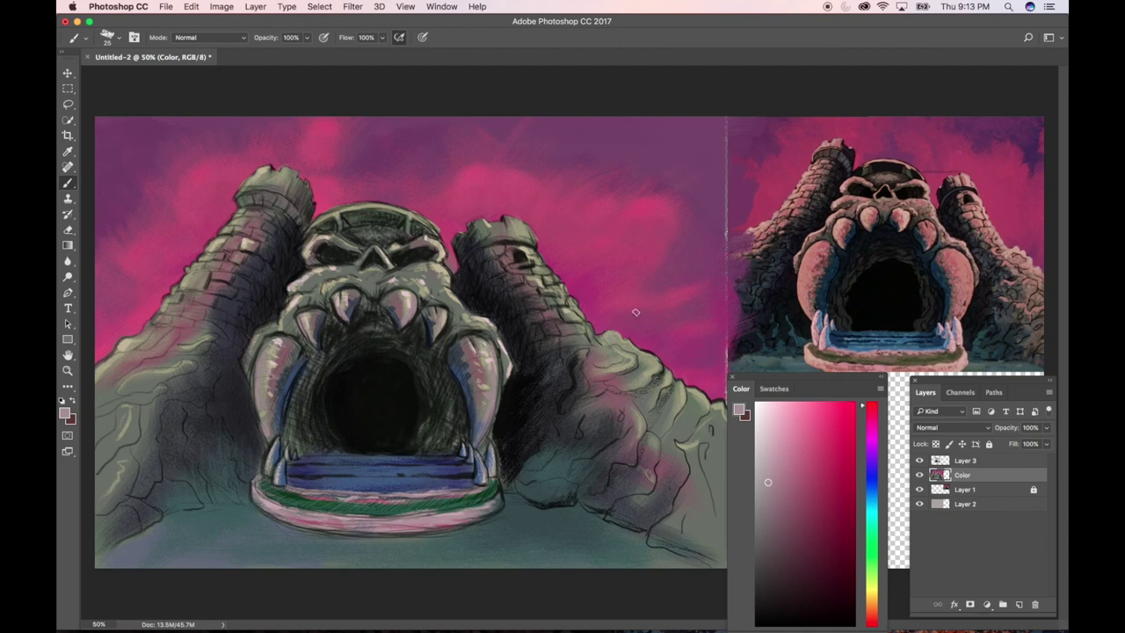
Sample the cave's black and darken the mouth interior around the hole with the 100 px Gouache Round Bristle 2 brush
alt+click(382, 392)
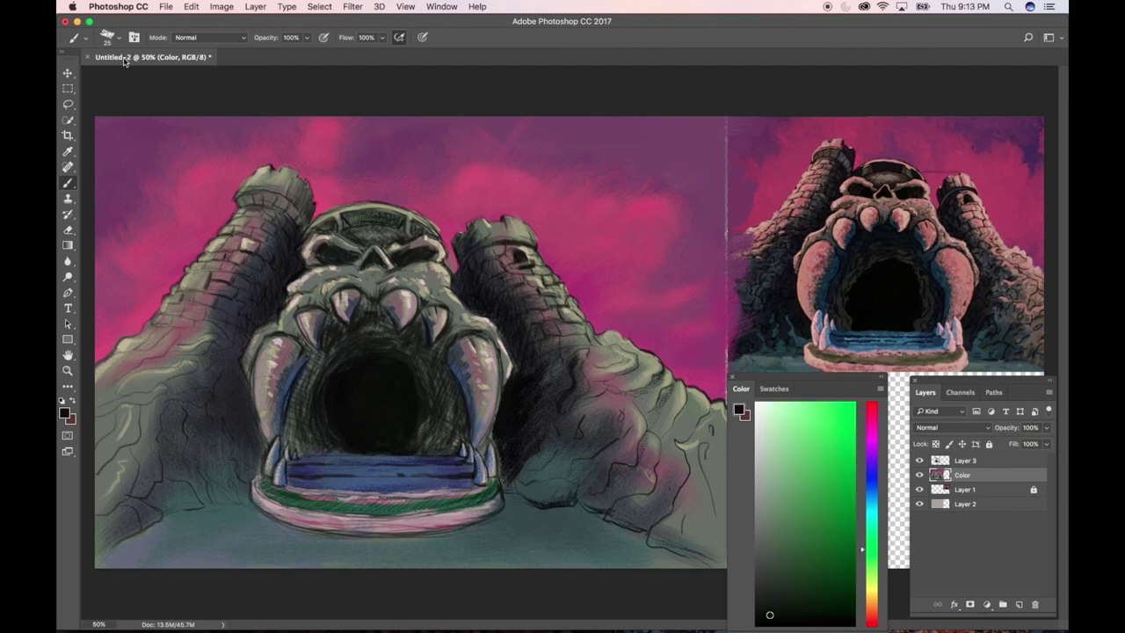
click(73, 39)
double_click(132, 97)
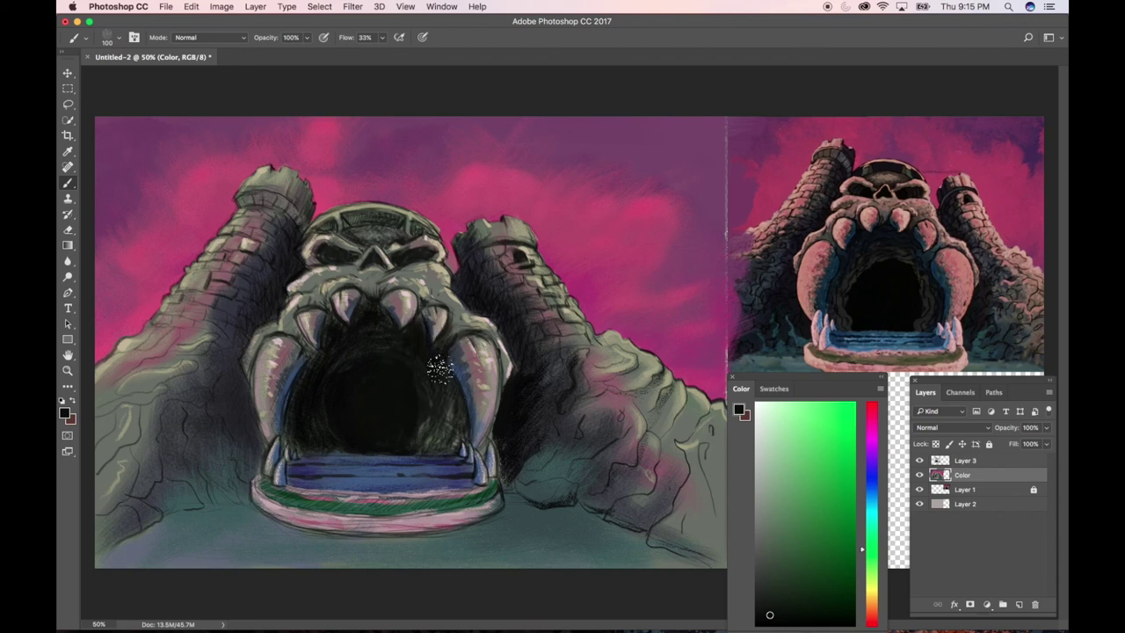
Sample a dark gray inside the cave, switch to the Gouache Blair 70 brush and try a stroke in the mouth, undoing it
alt+click(424, 425)
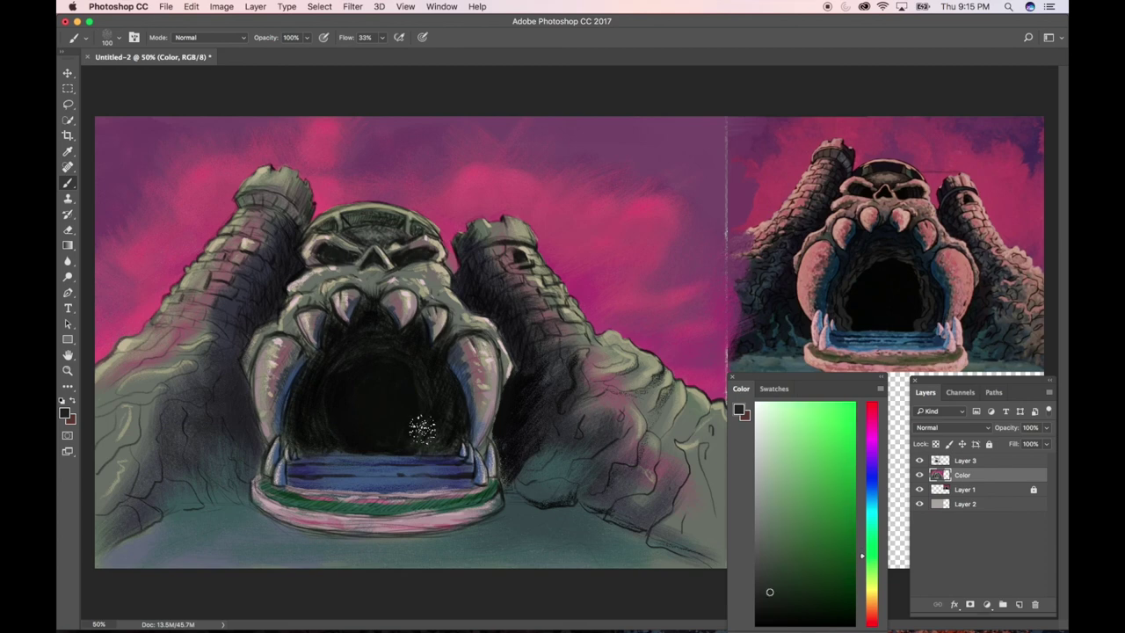
click(84, 38)
scroll(225, 128, up, 5)
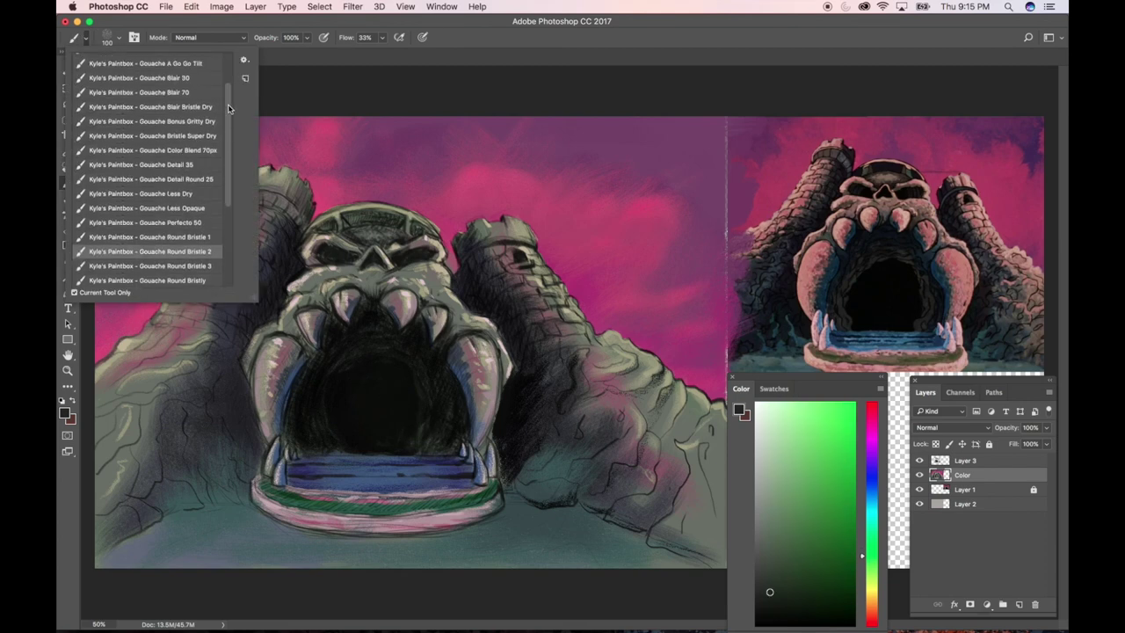
click(194, 114)
click(199, 124)
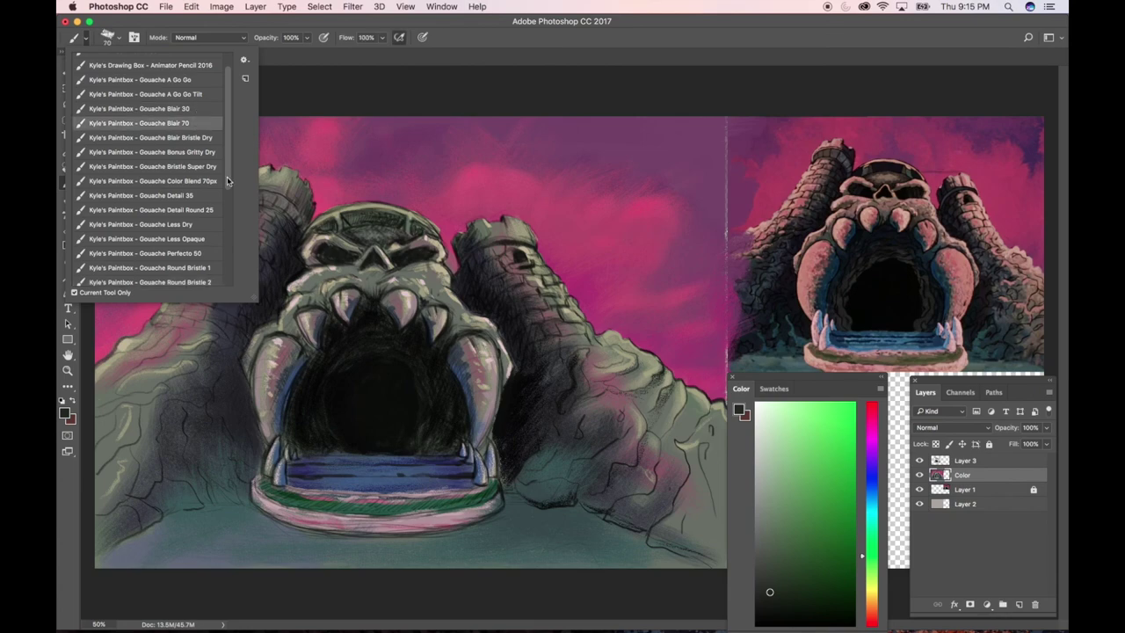
click(322, 421)
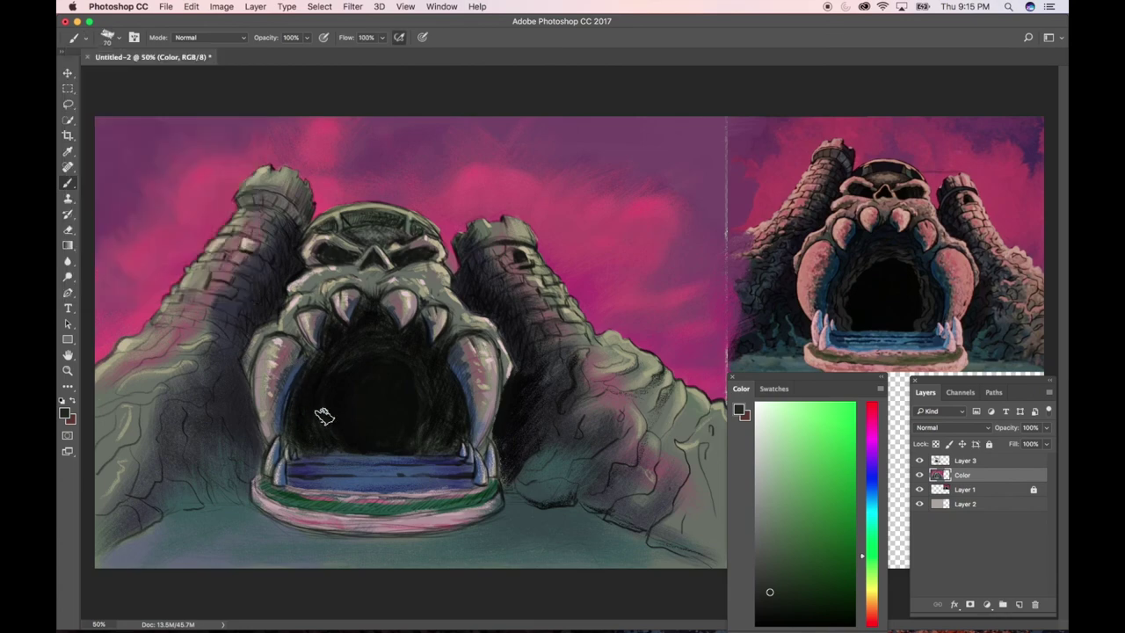
key(super+equal)
key(super+equal)
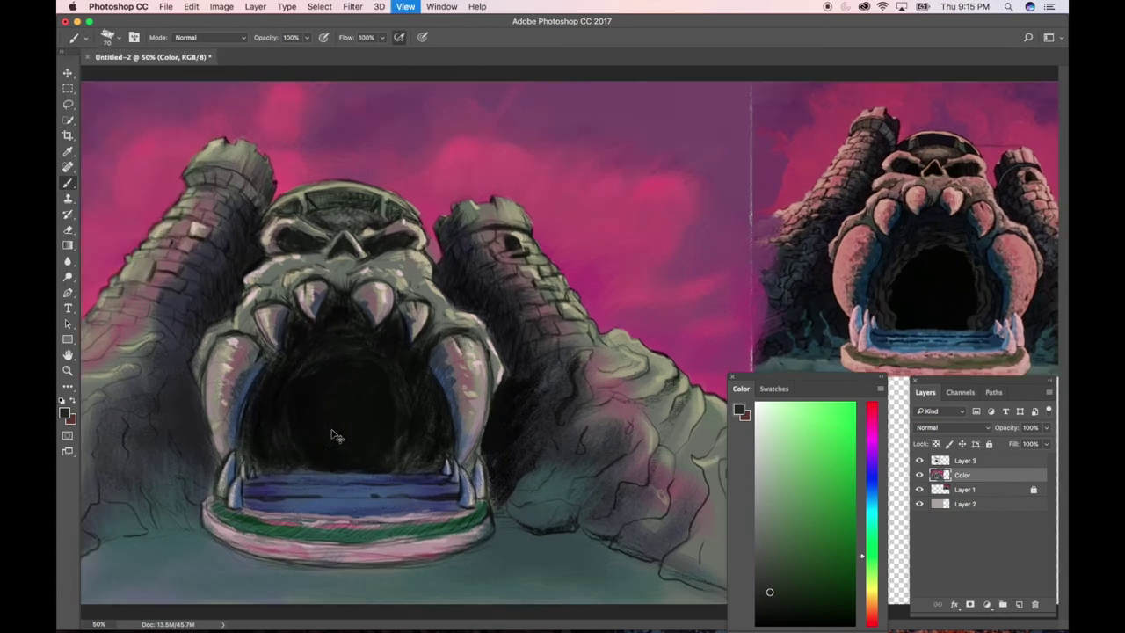
drag(430, 321, 465, 296)
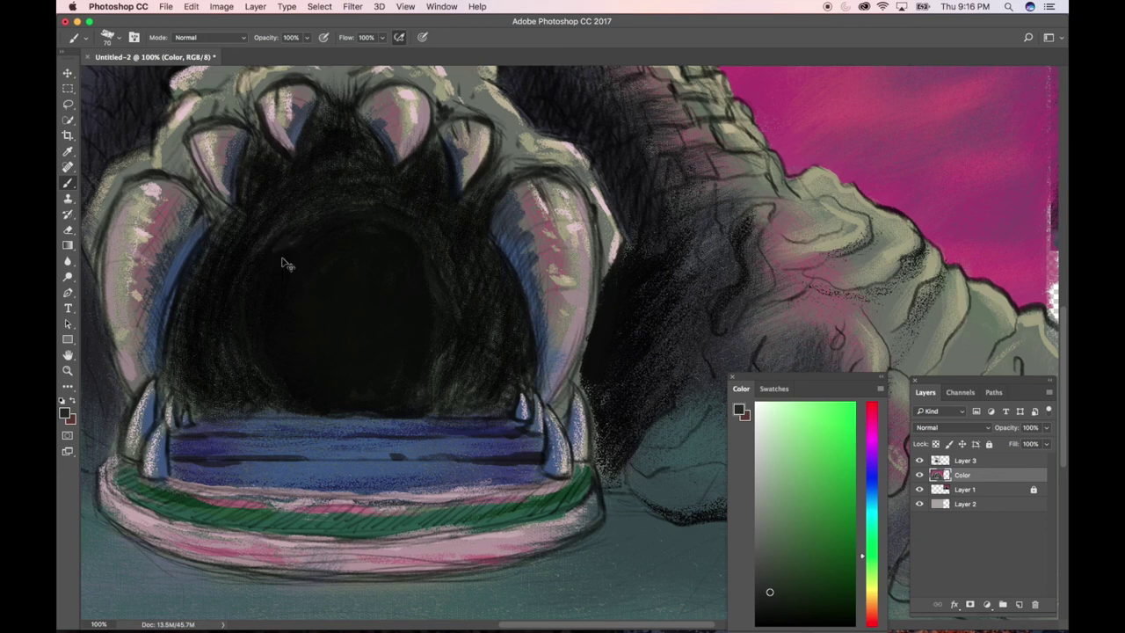
key(super+z)
Sample a lighter gray-green and brush rocky texture around the cave's inner walls, working above the steps at 30 px
alt+click(442, 358)
alt+click(479, 409)
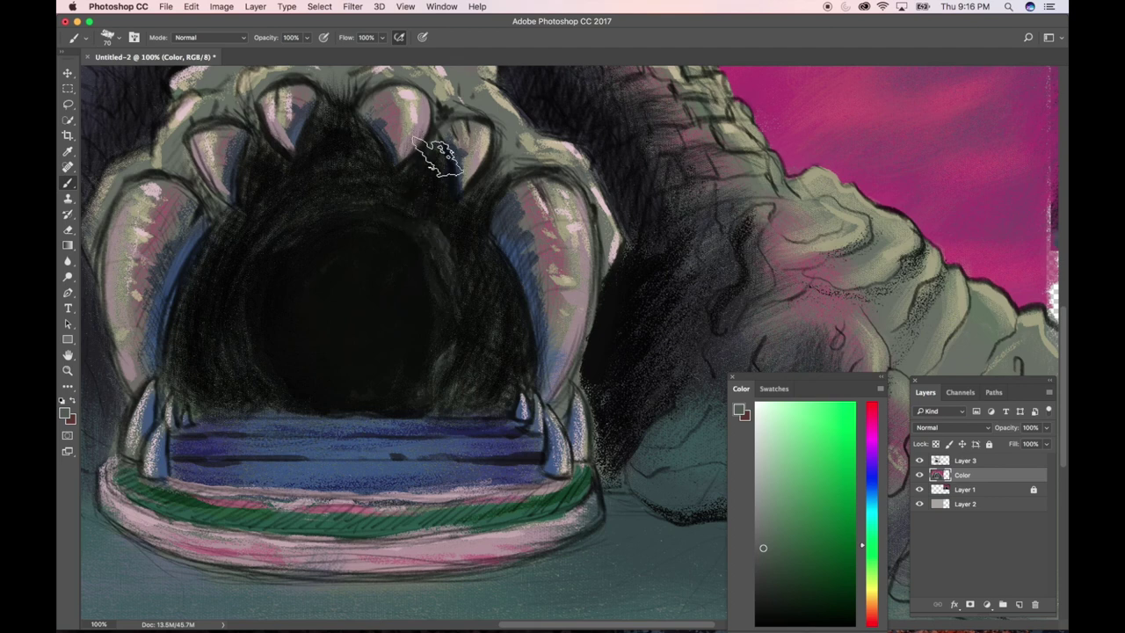
drag(244, 255, 281, 216)
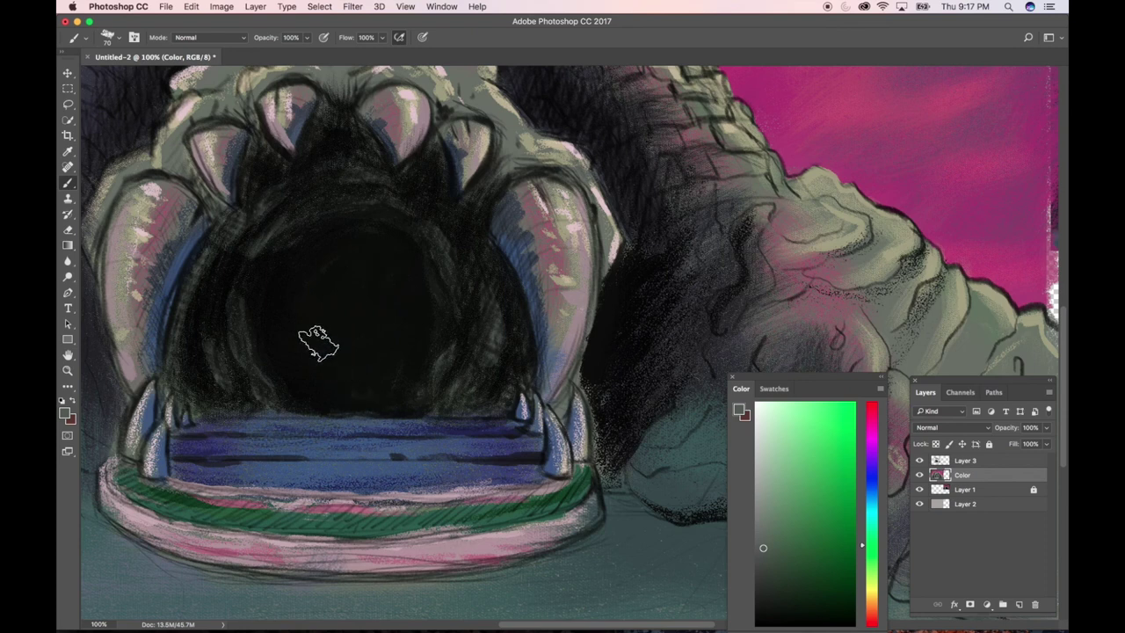
key(bracketleft)
key(bracketleft)
key(bracketleft)
key(bracketleft)
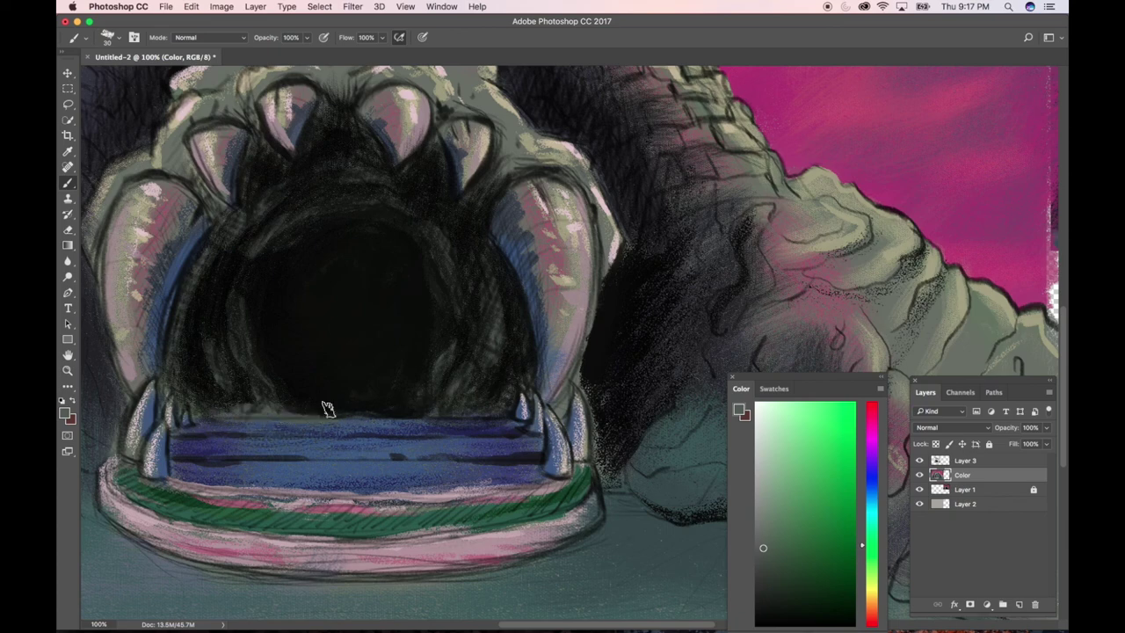
key(super+minus)
key(super+minus)
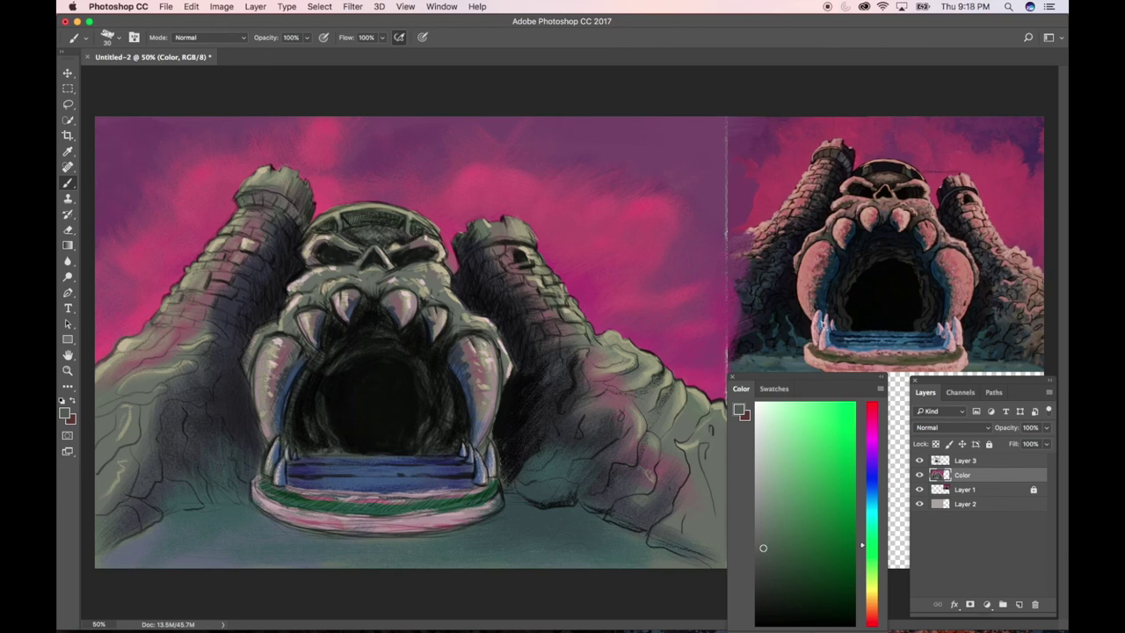
Sample the pink, lighten it and glaze the towers and rocks with the 100 px Gouache Round Bristle 2 brush
alt+click(220, 279)
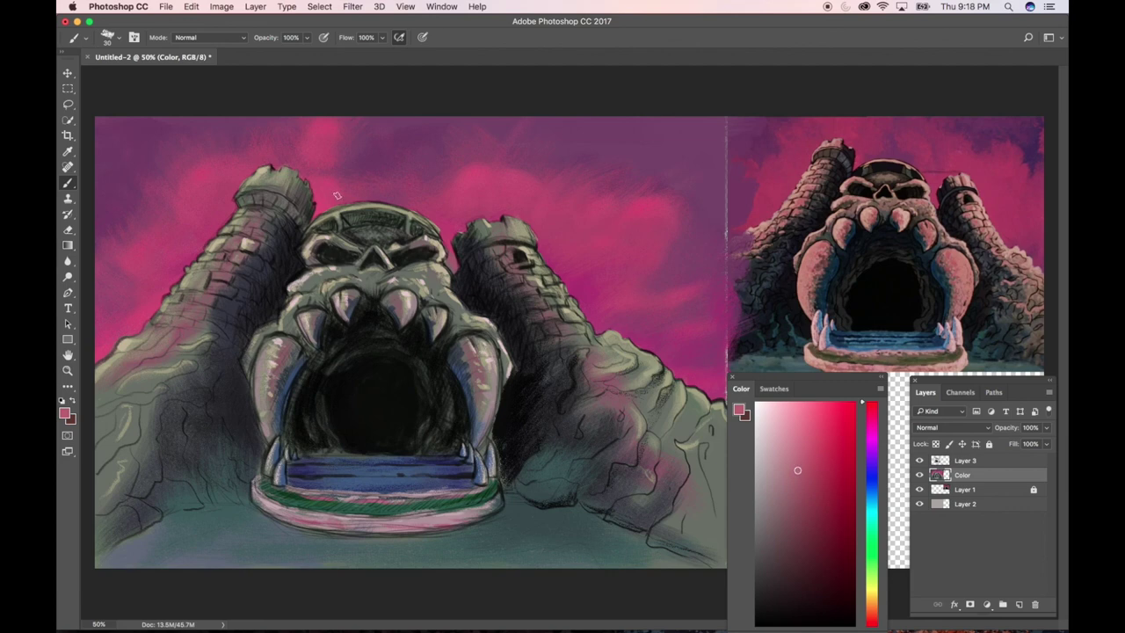
alt+click(216, 219)
click(84, 39)
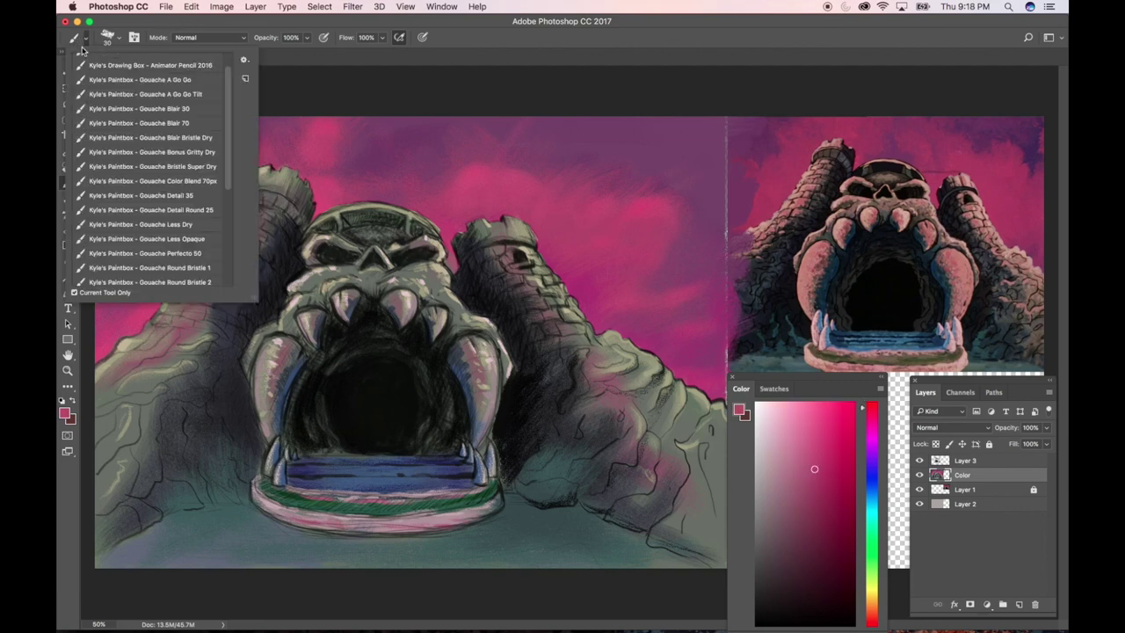
scroll(219, 132, down, 4)
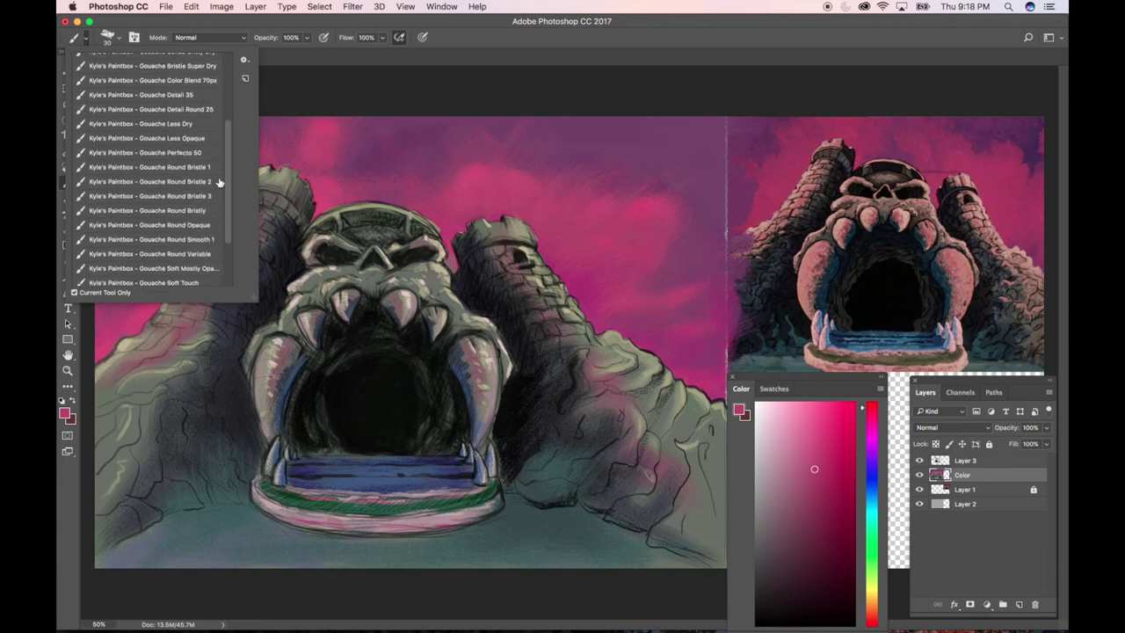
click(209, 183)
click(198, 356)
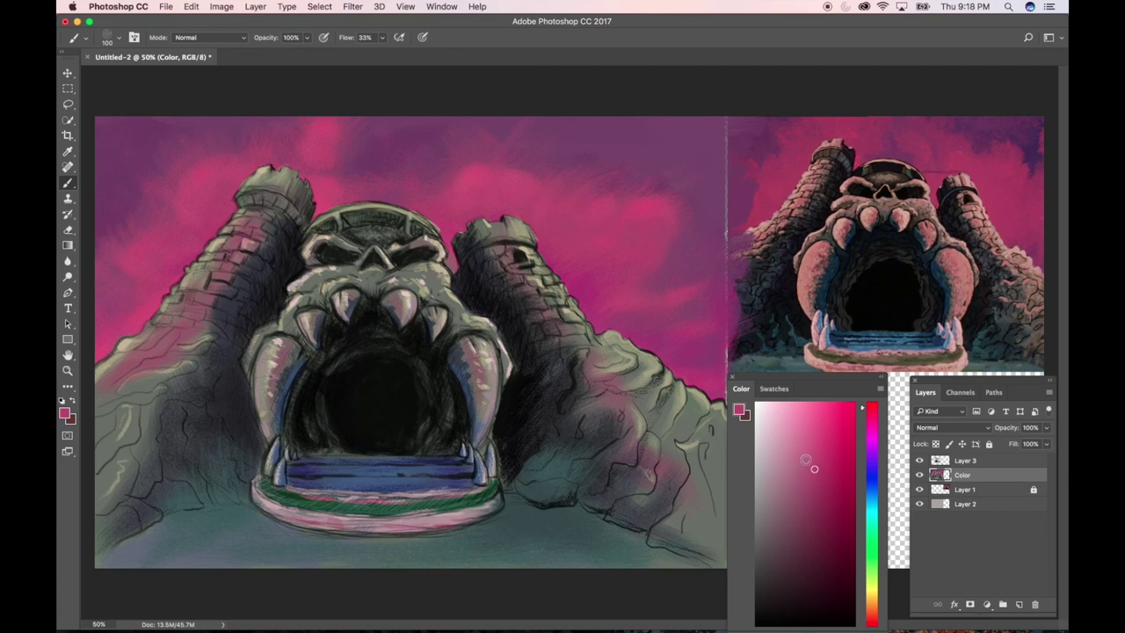
click(805, 457)
mouse_move(283, 350)
mouse_down()
mouse_move(293, 361)
mouse_move(279, 372)
mouse_up()
mouse_move(335, 323)
mouse_down()
mouse_move(314, 325)
mouse_move(310, 300)
mouse_up()
drag(563, 368, 565, 338)
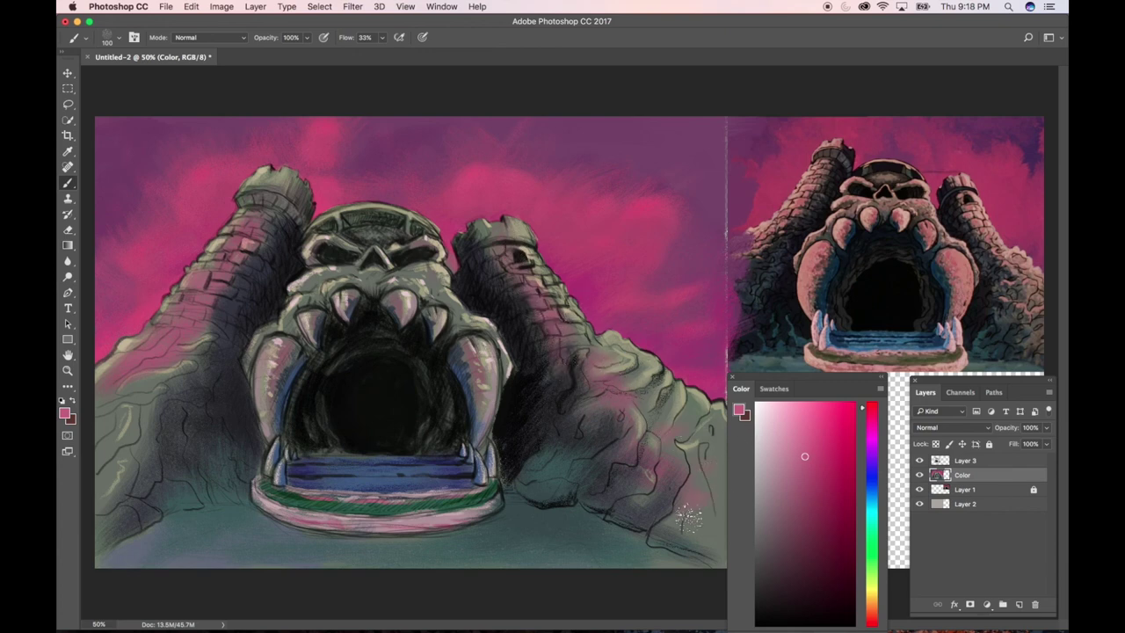
drag(629, 370, 625, 378)
Sample dark navy tones and darken the ground around the platform and the shadowed rock bases on both sides
alt+click(252, 425)
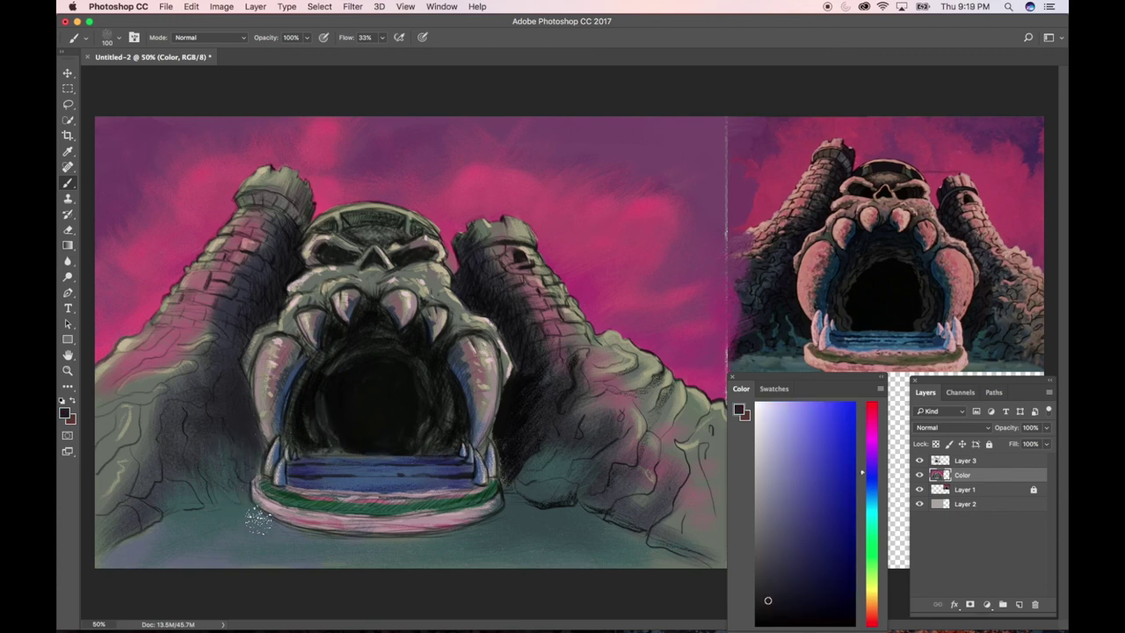
alt+click(301, 465)
alt+click(527, 482)
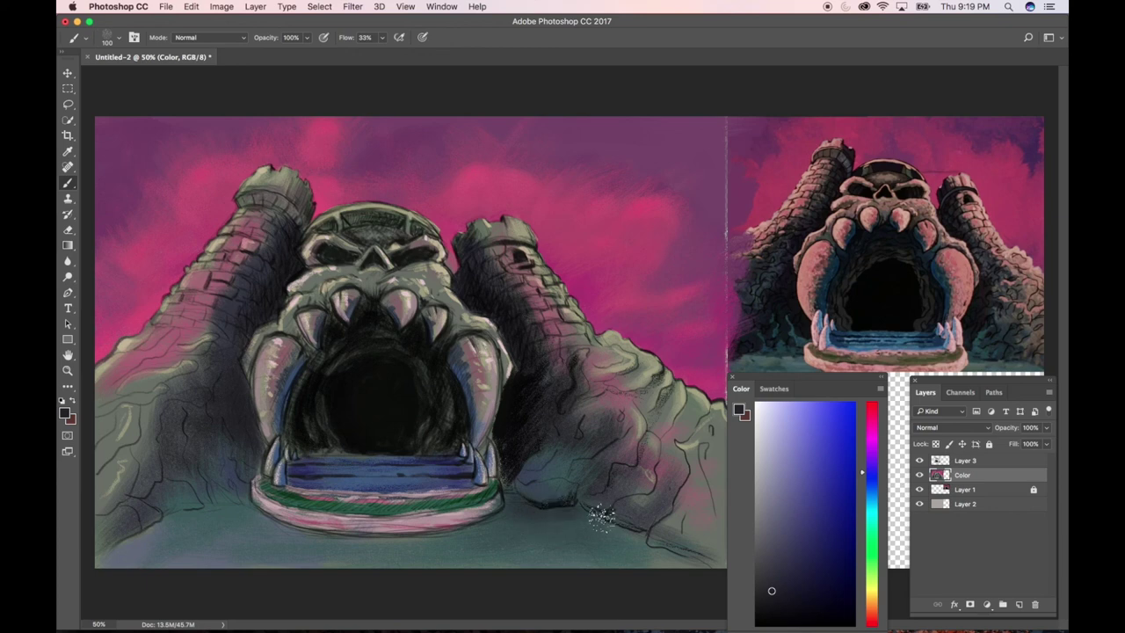
drag(580, 525, 669, 550)
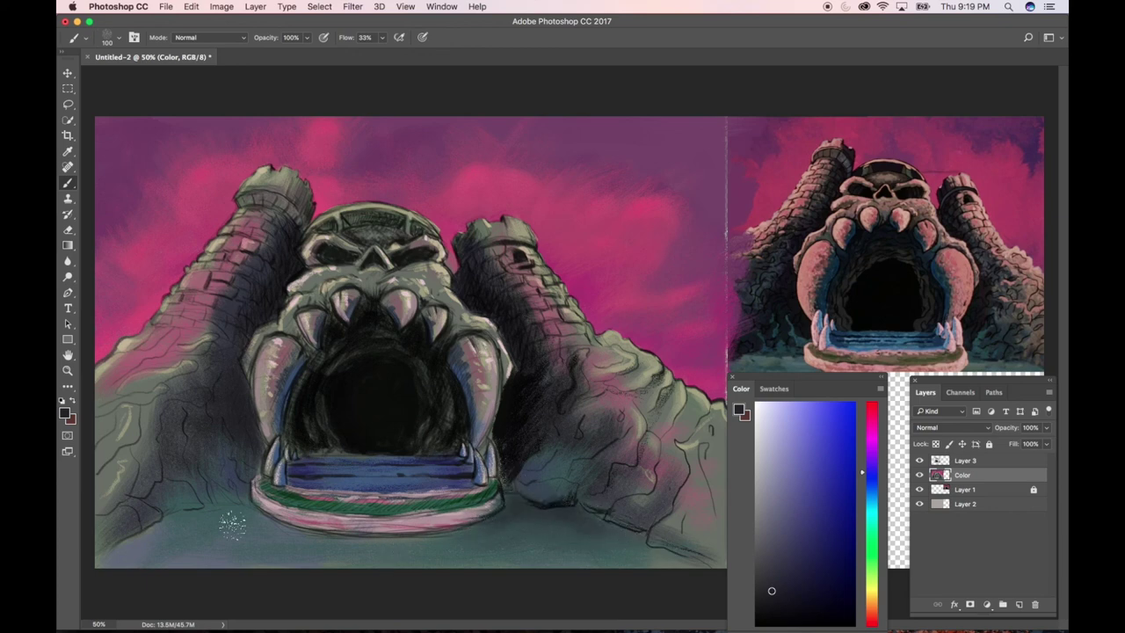
mouse_move(238, 515)
mouse_down()
mouse_move(182, 513)
mouse_move(249, 506)
mouse_move(201, 510)
mouse_move(247, 506)
mouse_move(176, 522)
mouse_move(163, 538)
mouse_move(197, 510)
mouse_move(187, 495)
mouse_move(182, 510)
mouse_move(156, 498)
mouse_move(185, 536)
mouse_move(130, 538)
mouse_move(204, 515)
mouse_move(93, 559)
mouse_move(233, 524)
mouse_move(169, 536)
mouse_move(196, 523)
mouse_move(294, 539)
mouse_move(188, 542)
mouse_move(235, 555)
mouse_move(95, 560)
mouse_move(164, 526)
mouse_move(155, 541)
mouse_move(228, 525)
mouse_move(182, 518)
mouse_move(201, 515)
mouse_move(243, 520)
mouse_move(233, 534)
mouse_move(130, 548)
mouse_move(250, 538)
mouse_move(132, 536)
mouse_move(238, 556)
mouse_move(112, 555)
mouse_move(220, 561)
mouse_move(106, 564)
mouse_move(265, 540)
mouse_move(174, 536)
mouse_move(299, 553)
mouse_move(132, 560)
mouse_move(163, 553)
mouse_move(317, 570)
mouse_move(217, 579)
mouse_up()
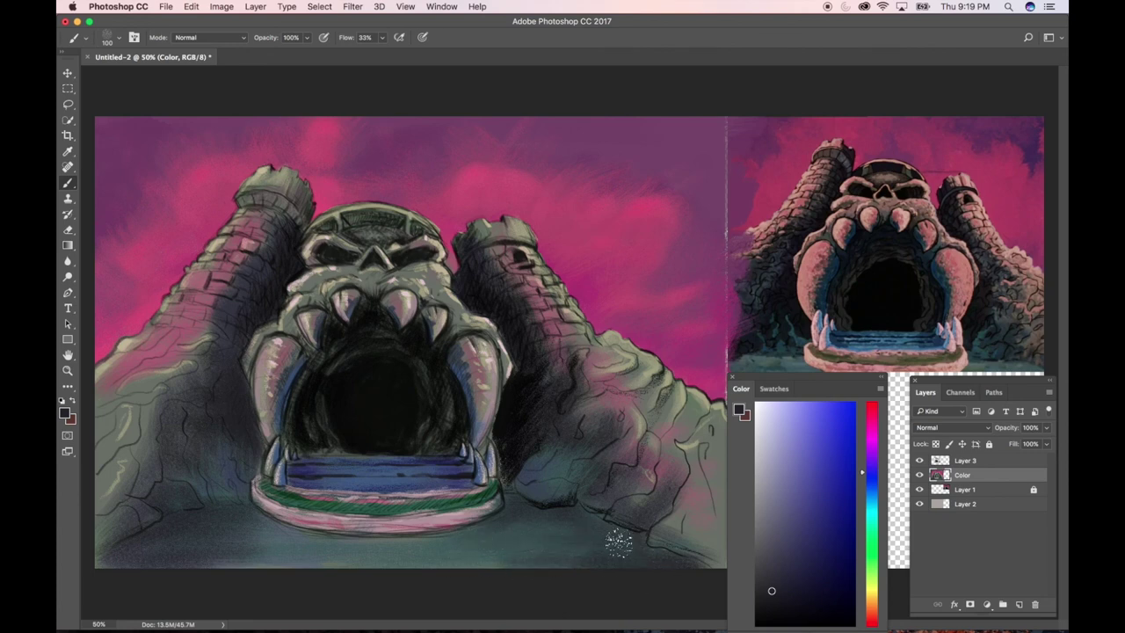
alt+click(544, 556)
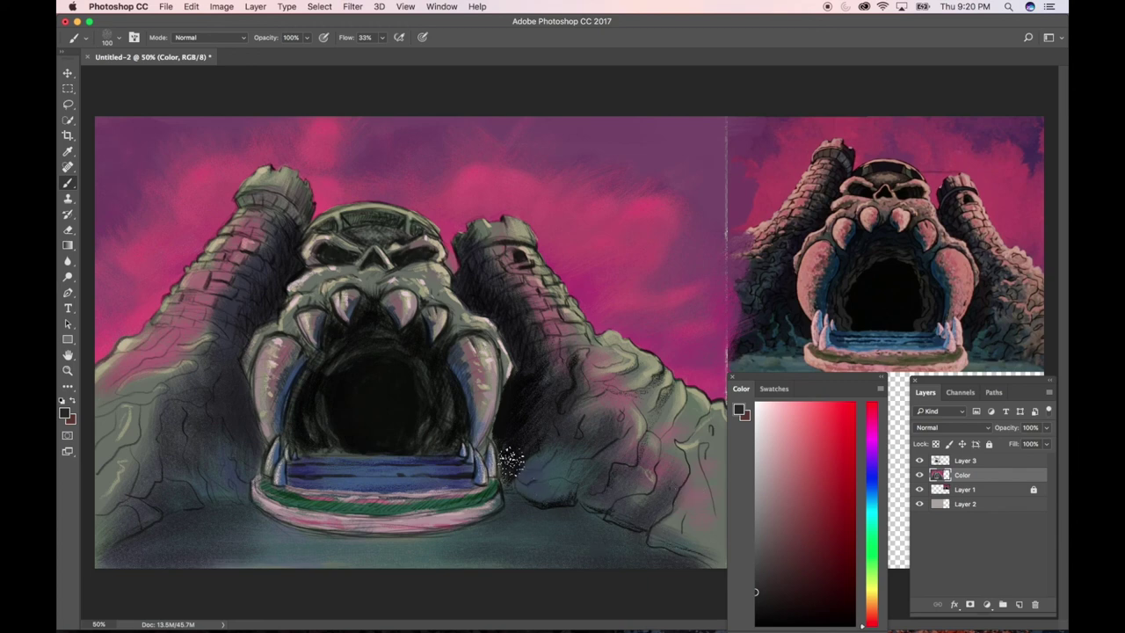
Sample the rock's teal, mix it brighter and brush teal highlights onto the lower rocks on both sides at 60 px
alt+click(559, 475)
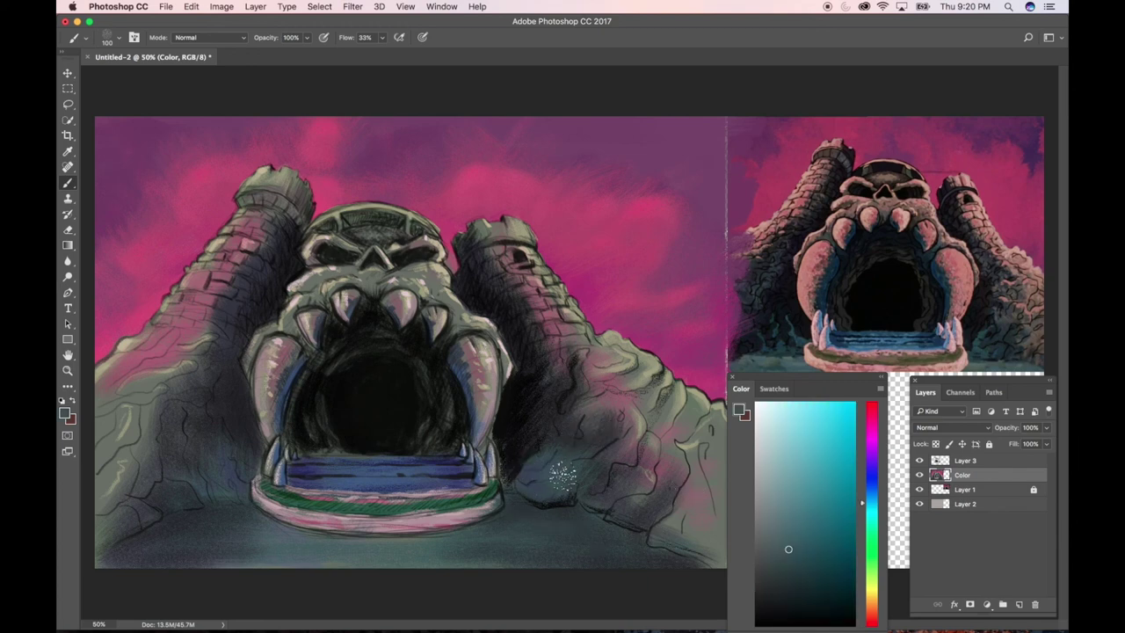
key(bracketleft)
key(bracketleft)
key(bracketleft)
drag(771, 550, 780, 536)
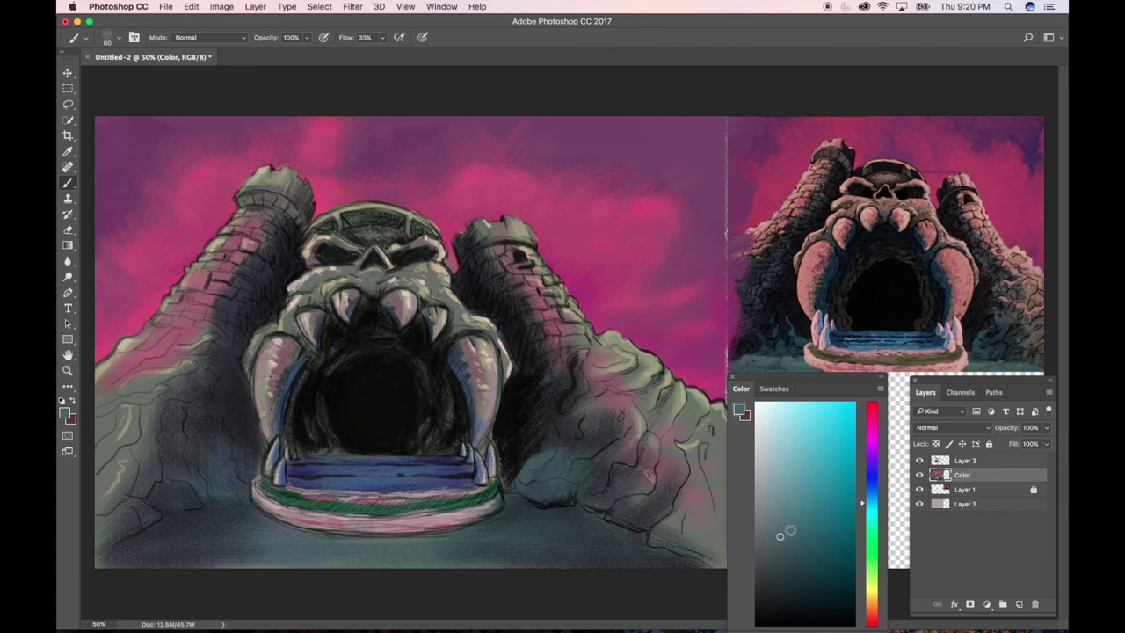
click(780, 519)
drag(791, 517, 804, 525)
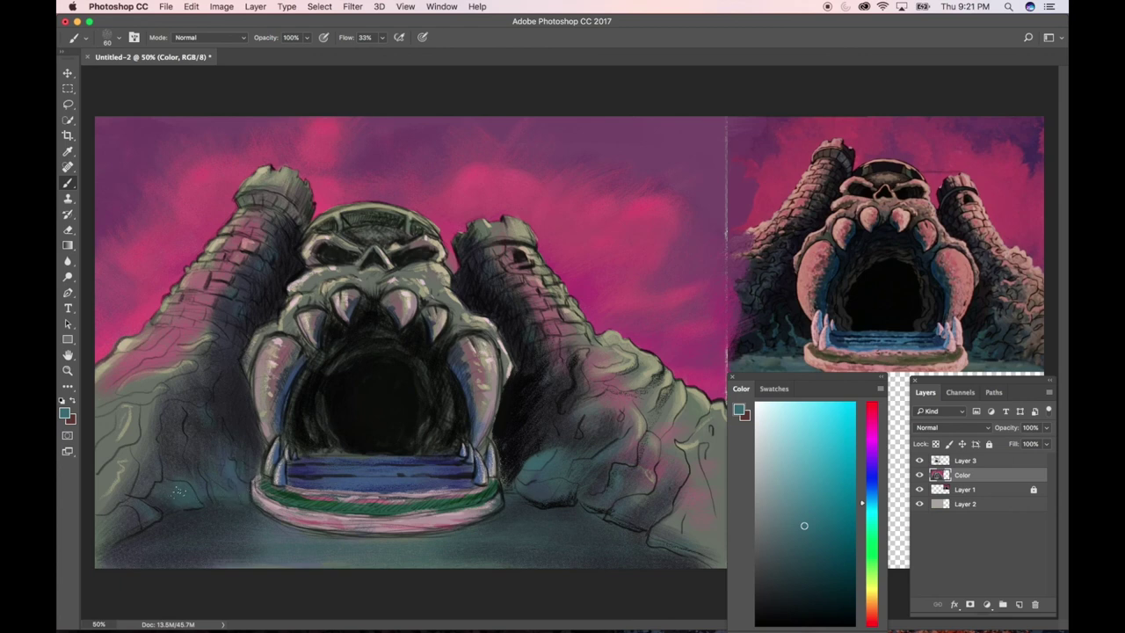
drag(188, 493, 202, 507)
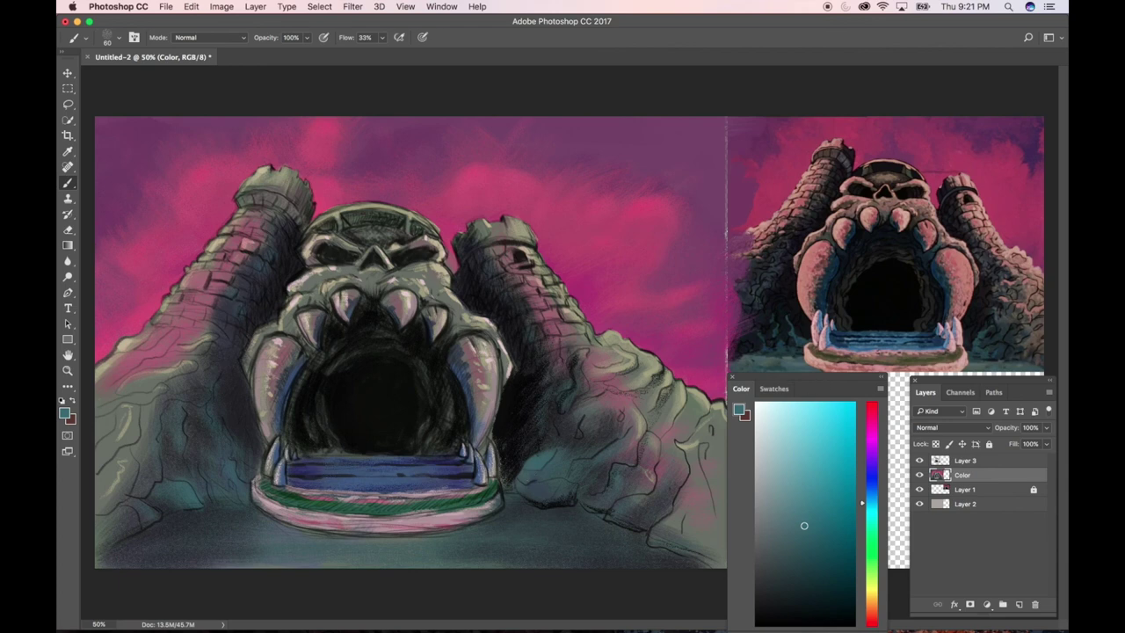
Sample navy from the steps and darken the steps with long horizontal strokes
alt+click(314, 472)
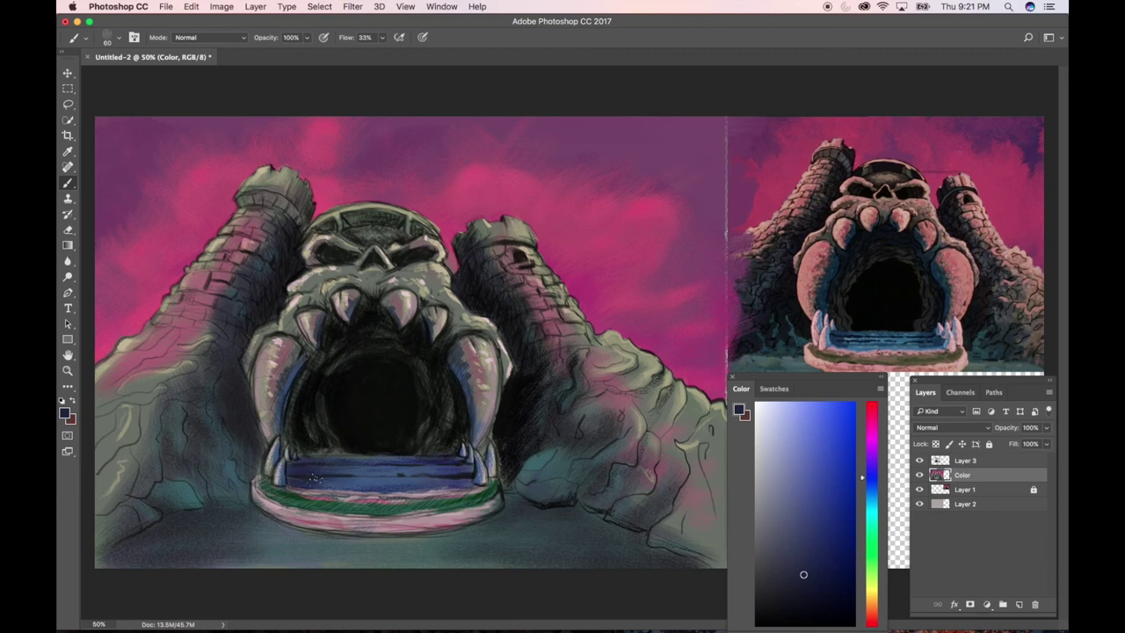
drag(314, 481, 365, 490)
mouse_move(455, 483)
mouse_down()
mouse_move(421, 478)
mouse_move(475, 476)
mouse_move(440, 460)
mouse_move(414, 469)
mouse_move(454, 469)
mouse_move(338, 474)
mouse_up()
drag(448, 490, 318, 489)
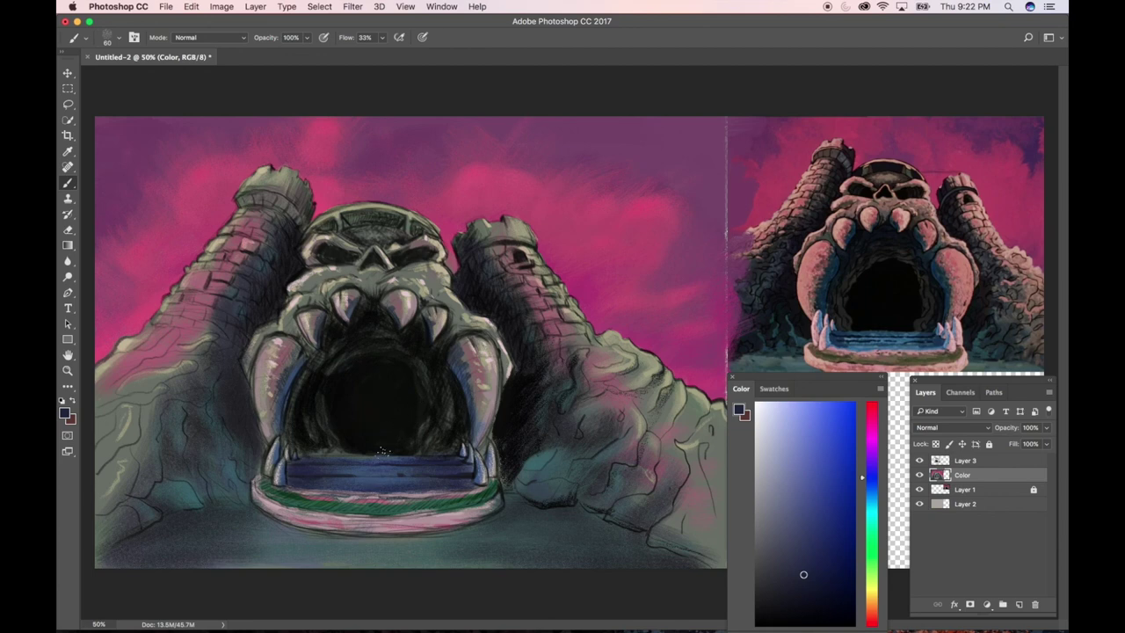
Sample the blue, brighten it and shade the lower fangs on both sides of the steps with the Gouache Detail 35 brush at 15 px
alt+click(295, 378)
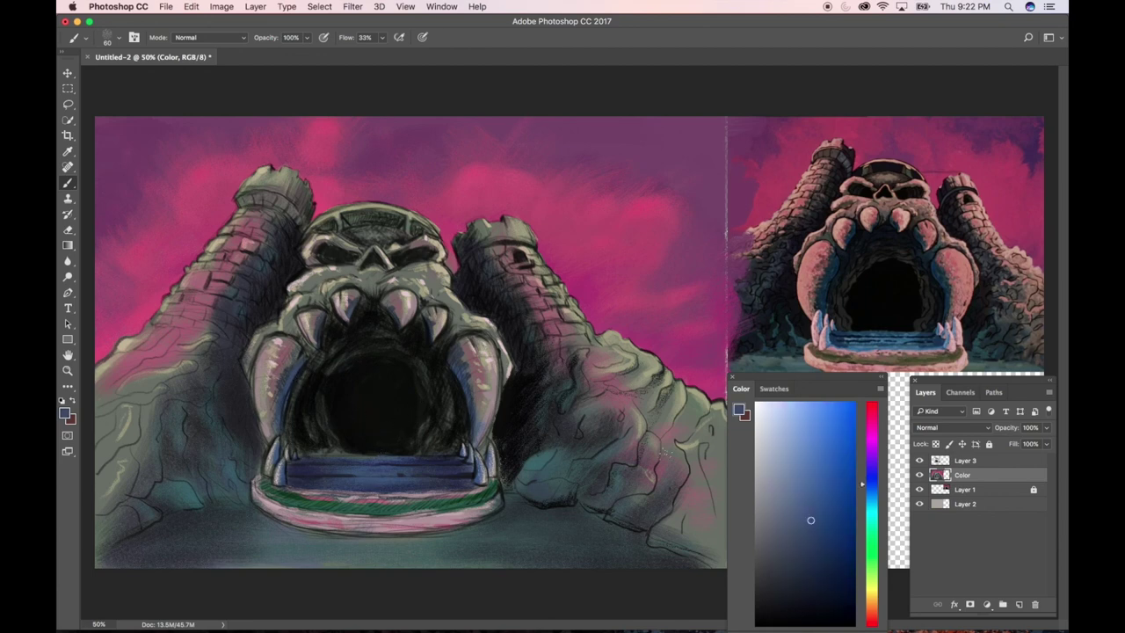
click(819, 489)
click(79, 37)
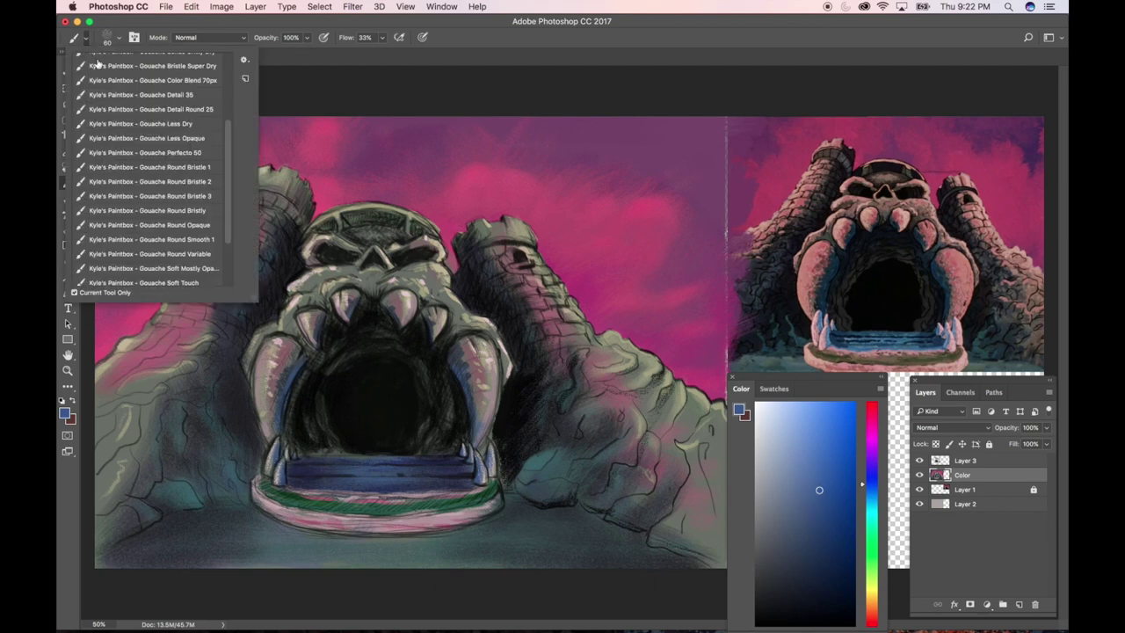
click(193, 96)
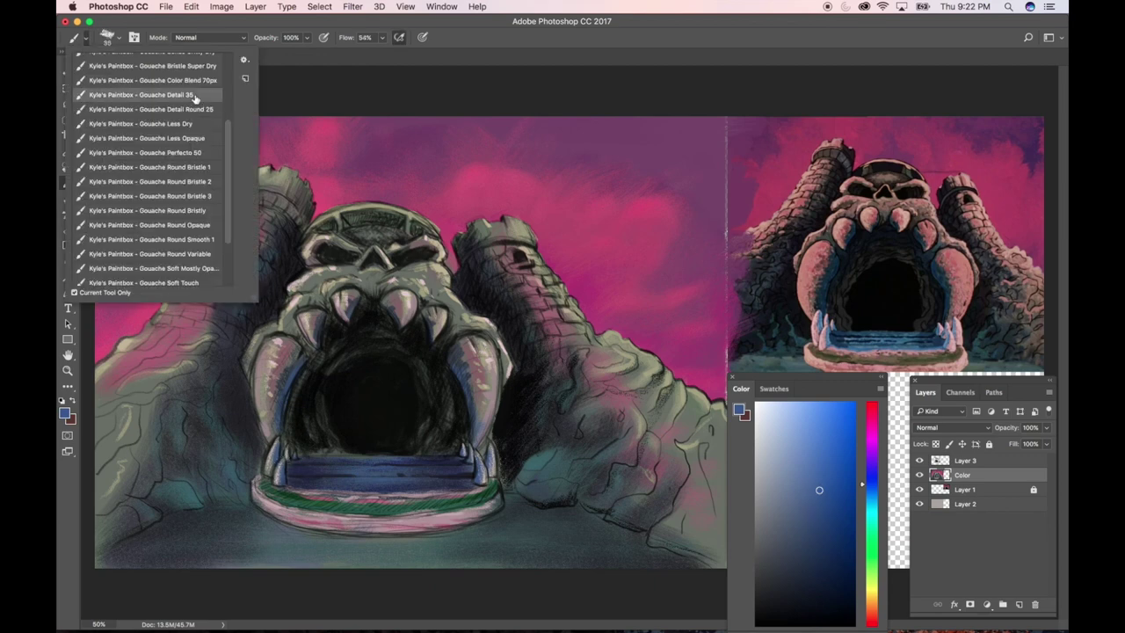
click(294, 465)
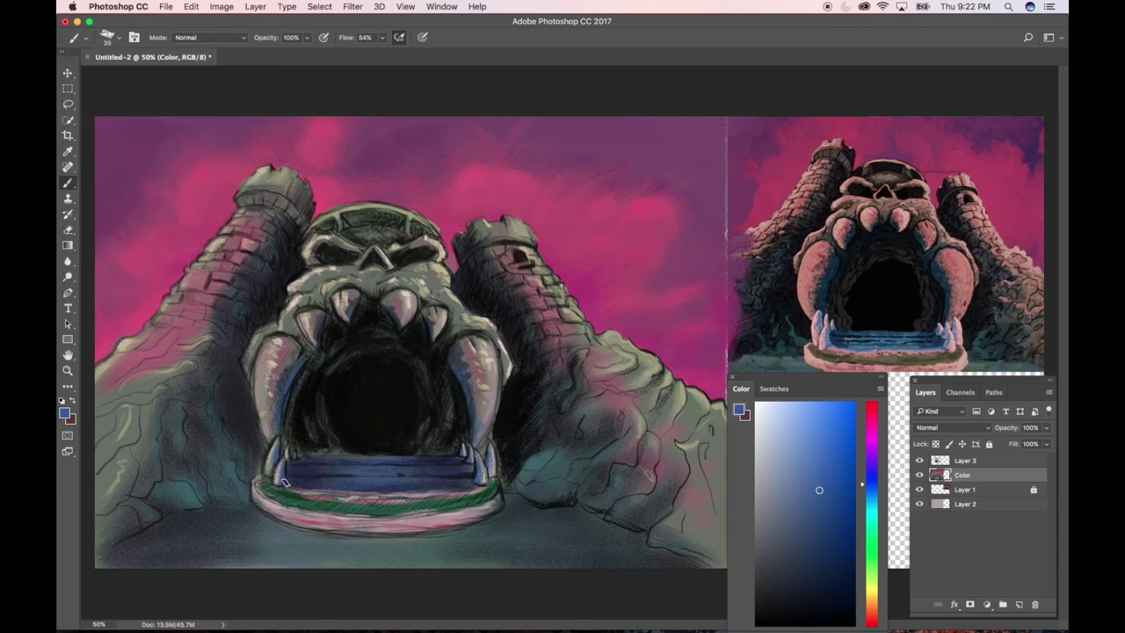
scroll(294, 465, up, 3)
scroll(344, 365, down, 3)
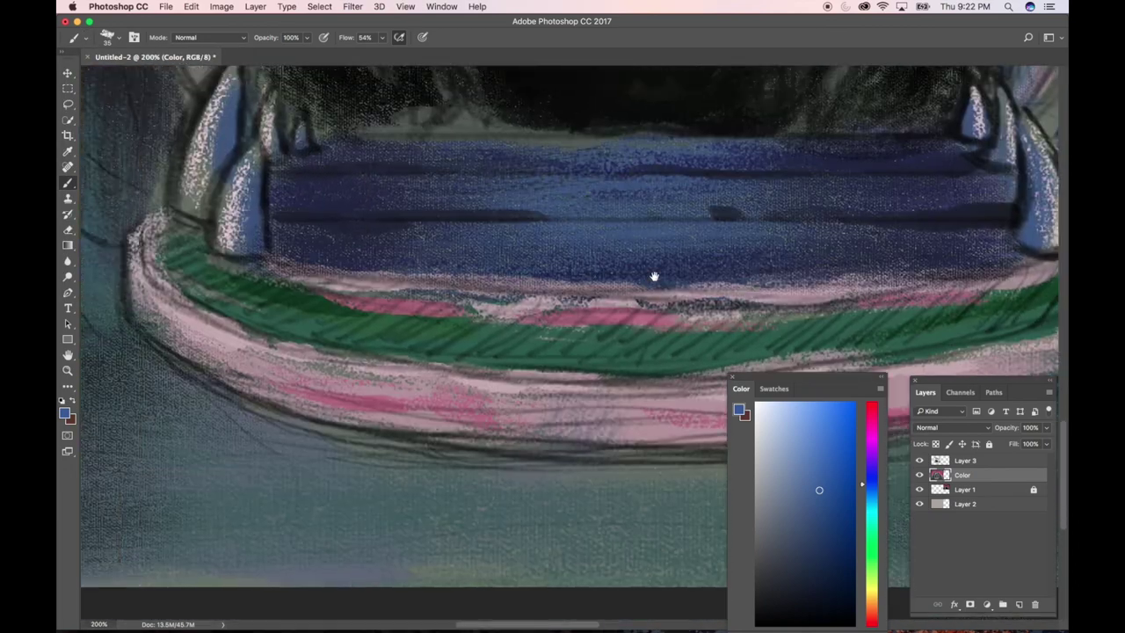
scroll(652, 271, up, 3)
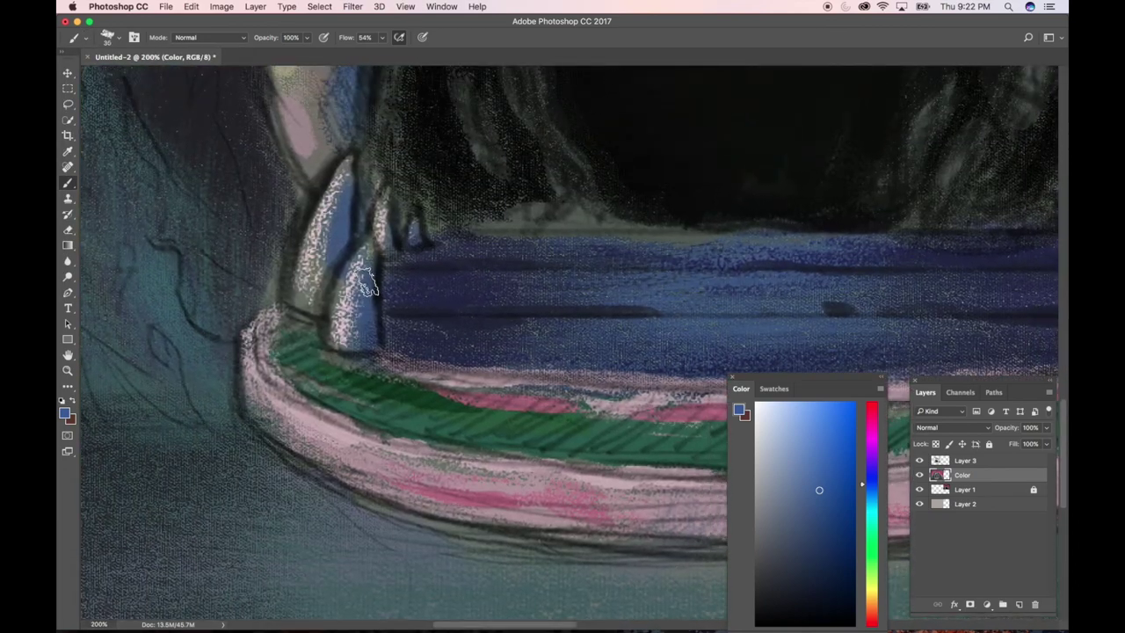
key(bracketleft)
key(bracketleft)
click(826, 469)
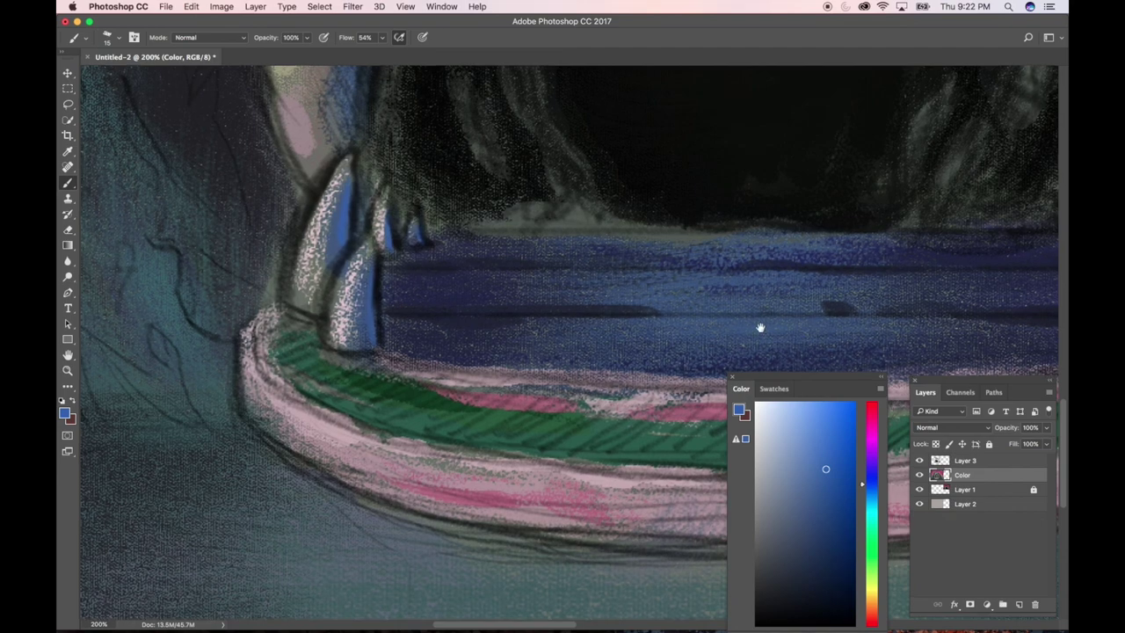
key(ctrl+shift+h)
drag(648, 287, 612, 312)
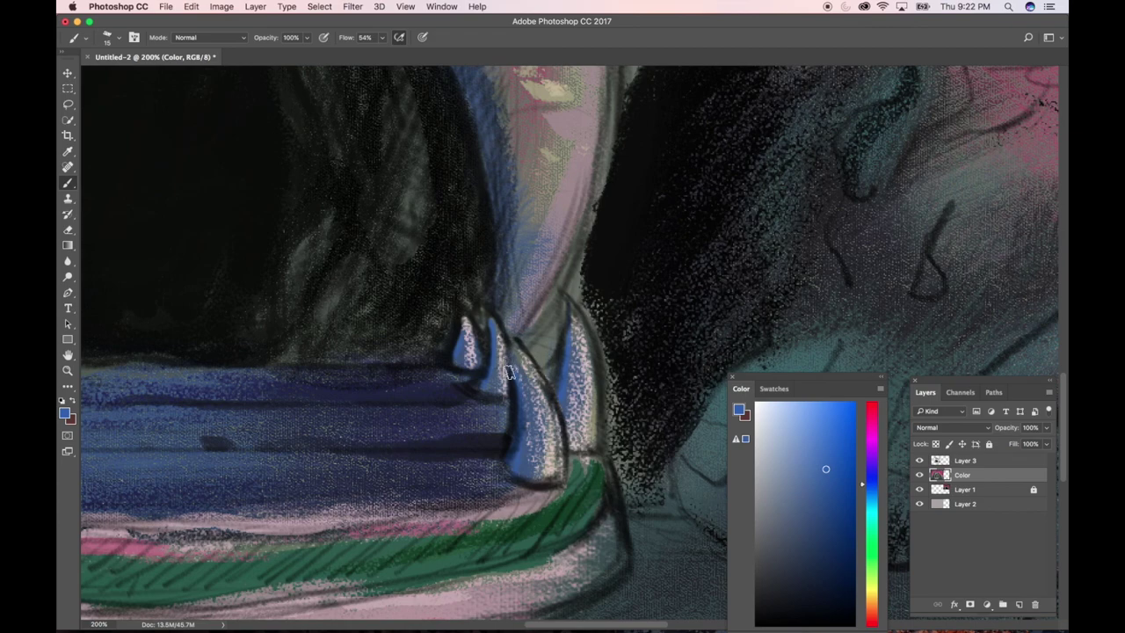
Mix a light warm grey and paint highlights on the lit sides of the lower fangs left of the steps
scroll(472, 381, down, 5)
scroll(557, 340, right, 10)
scroll(480, 321, up, 2)
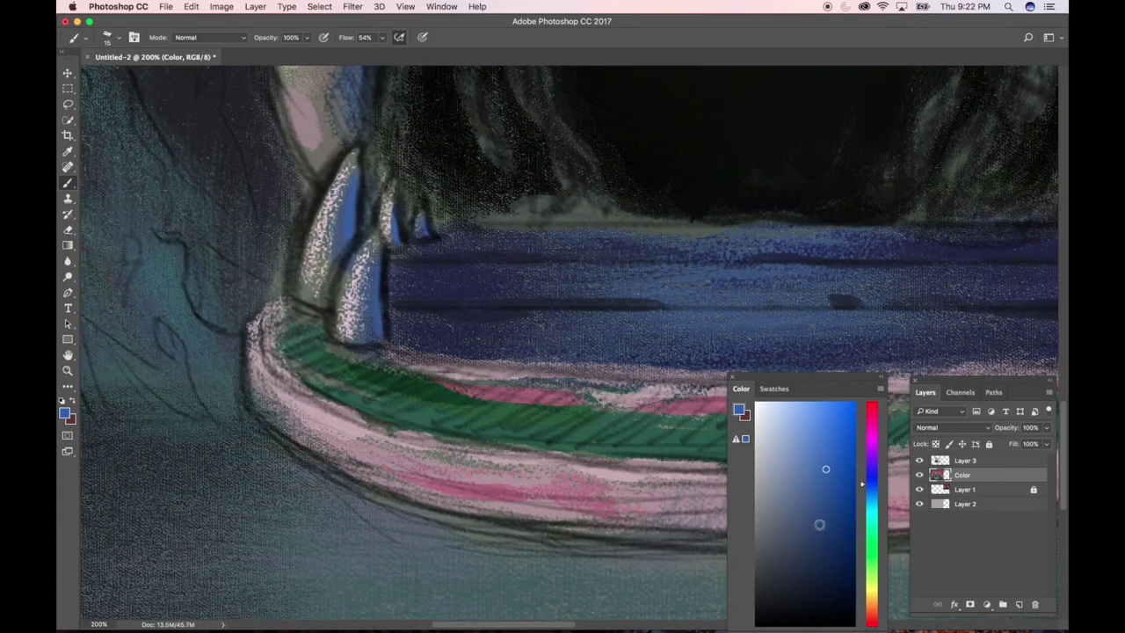
click(870, 583)
click(775, 488)
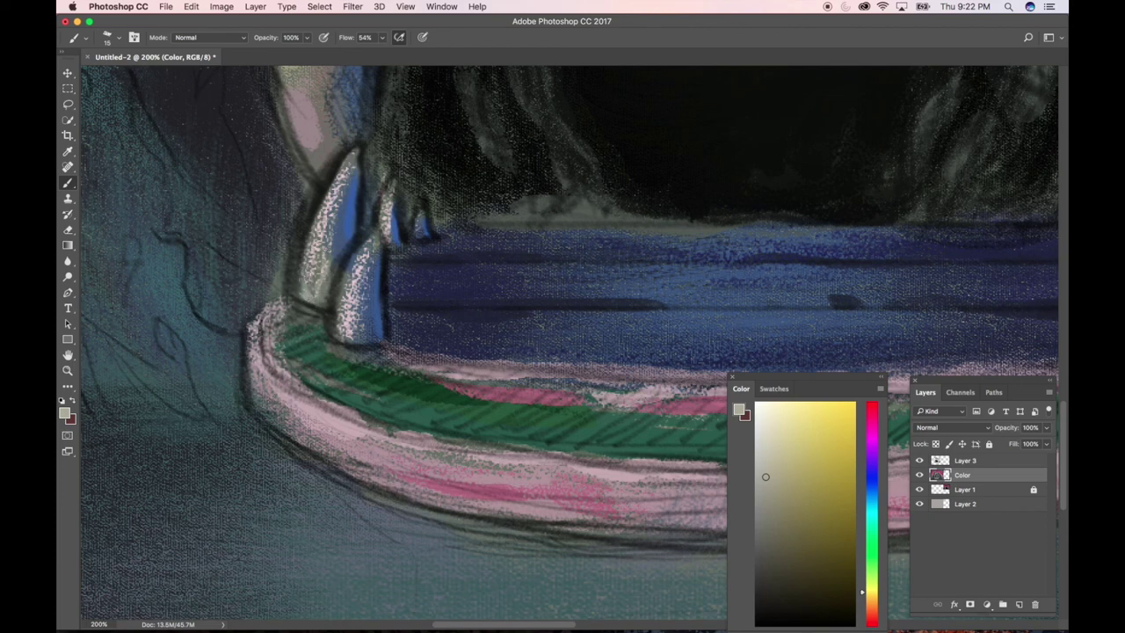
drag(330, 227, 338, 198)
drag(318, 254, 313, 290)
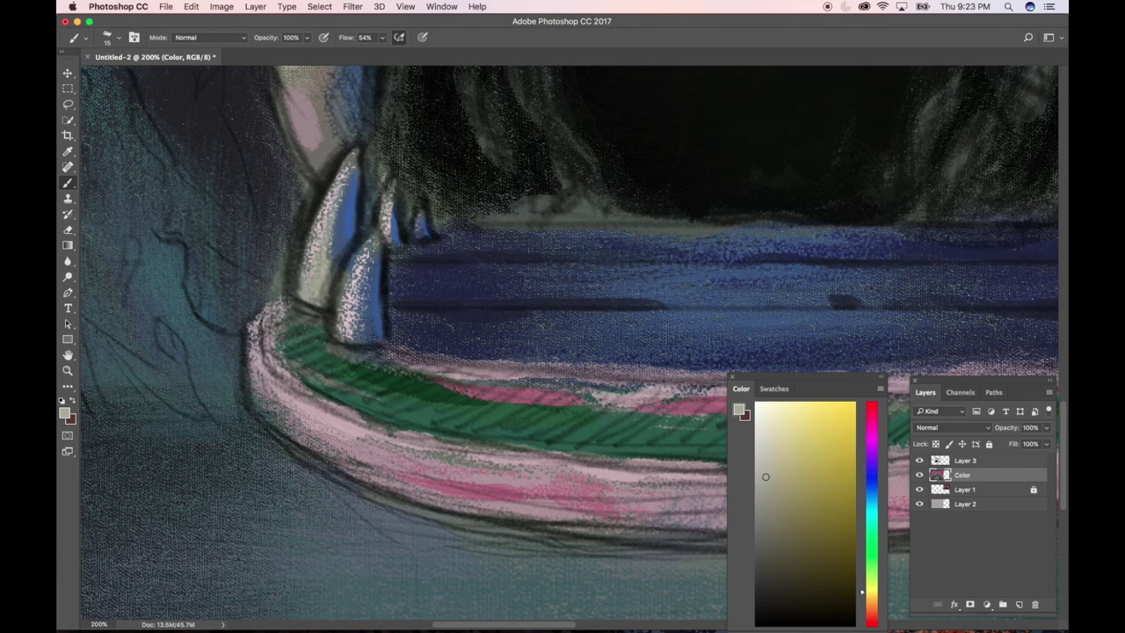
mouse_move(360, 246)
mouse_down()
mouse_move(334, 343)
mouse_move(348, 295)
mouse_up()
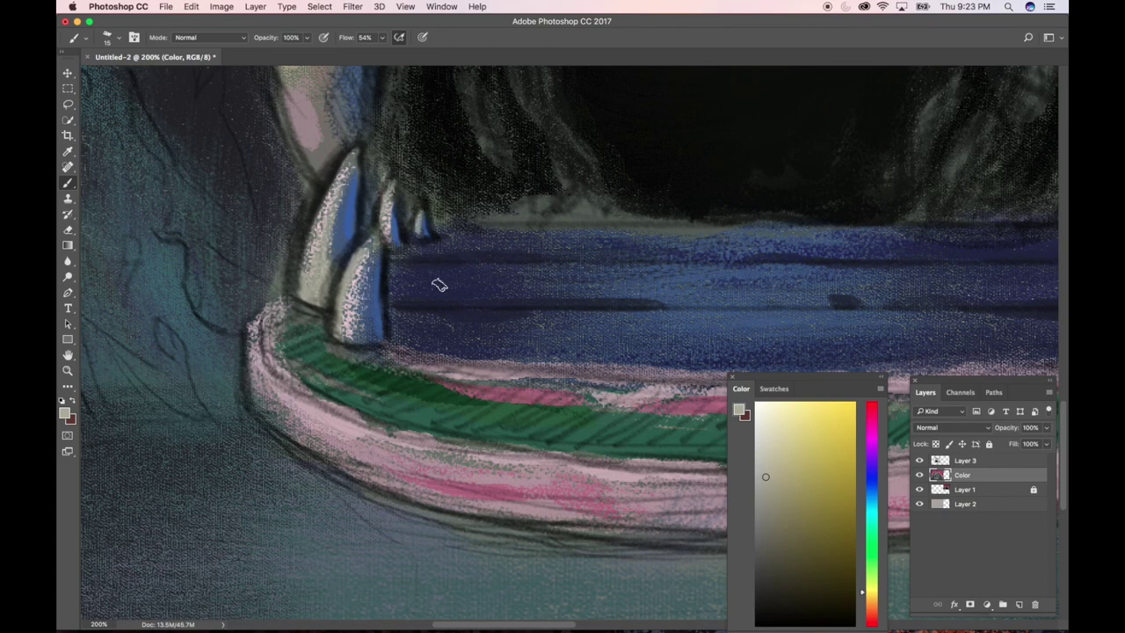
Paint the warm grey highlights on the fangs right of the steps and retouch their shaded parts with sampled blue
key(ctrl+shift+h)
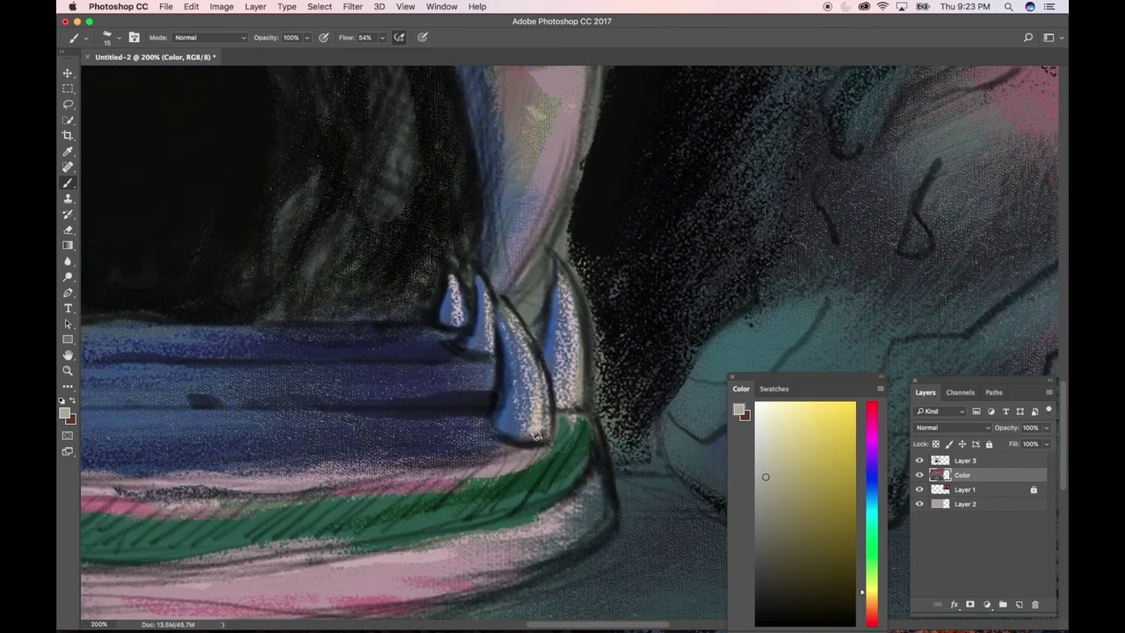
mouse_move(535, 435)
mouse_down()
mouse_move(497, 420)
mouse_move(540, 401)
mouse_move(545, 429)
mouse_move(518, 325)
mouse_up()
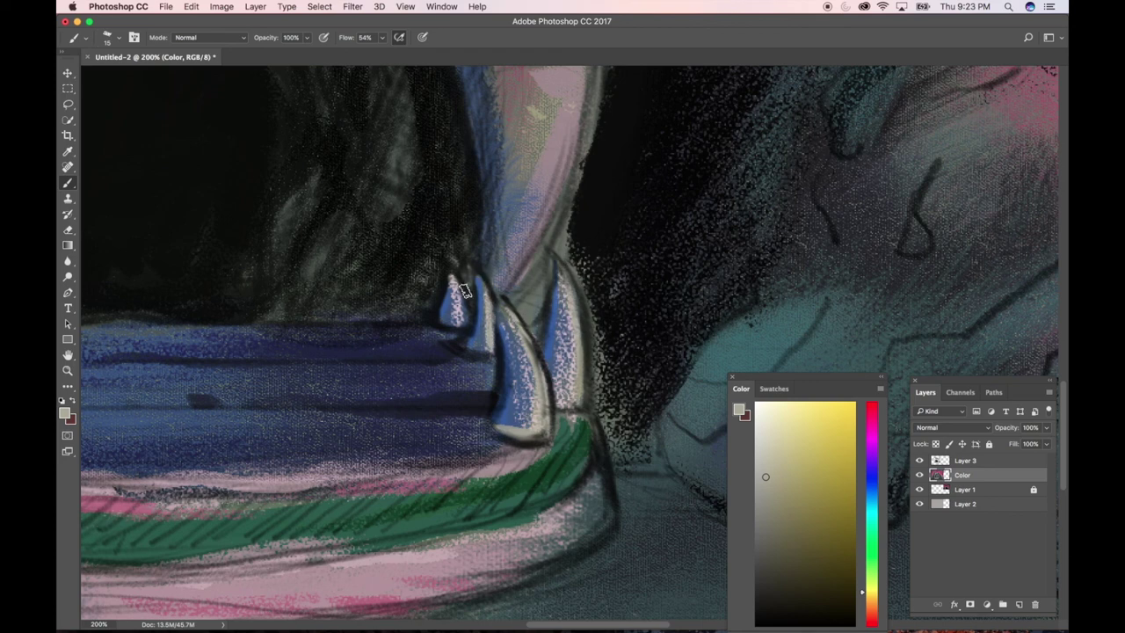
alt+click(508, 413)
mouse_move(518, 423)
mouse_down()
mouse_move(496, 422)
mouse_move(545, 425)
mouse_up()
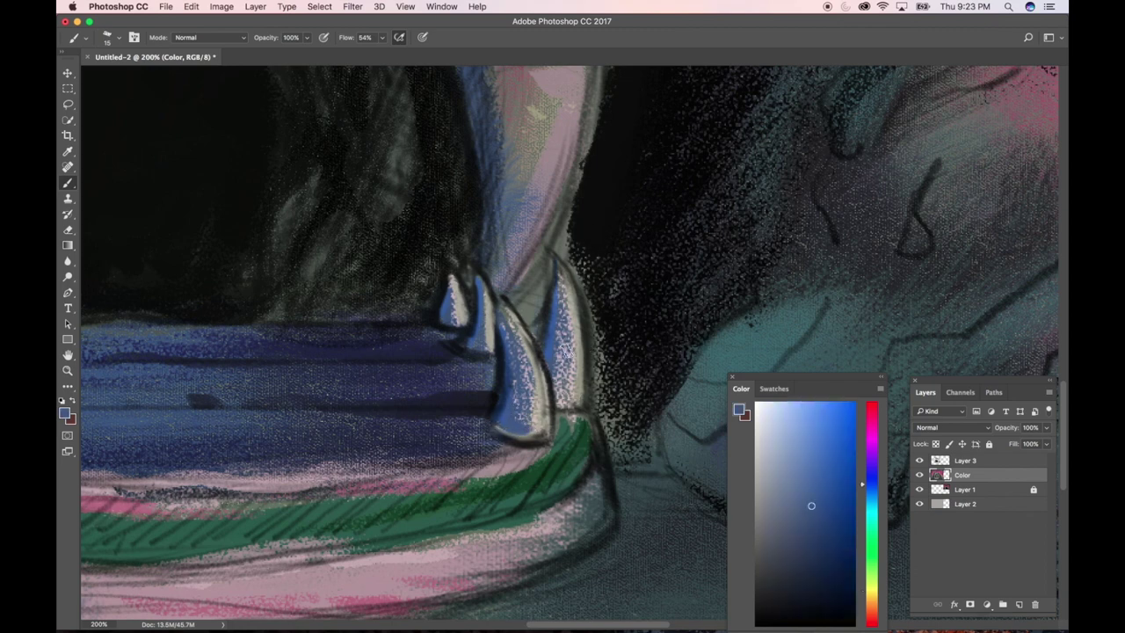
scroll(561, 352, down, 3)
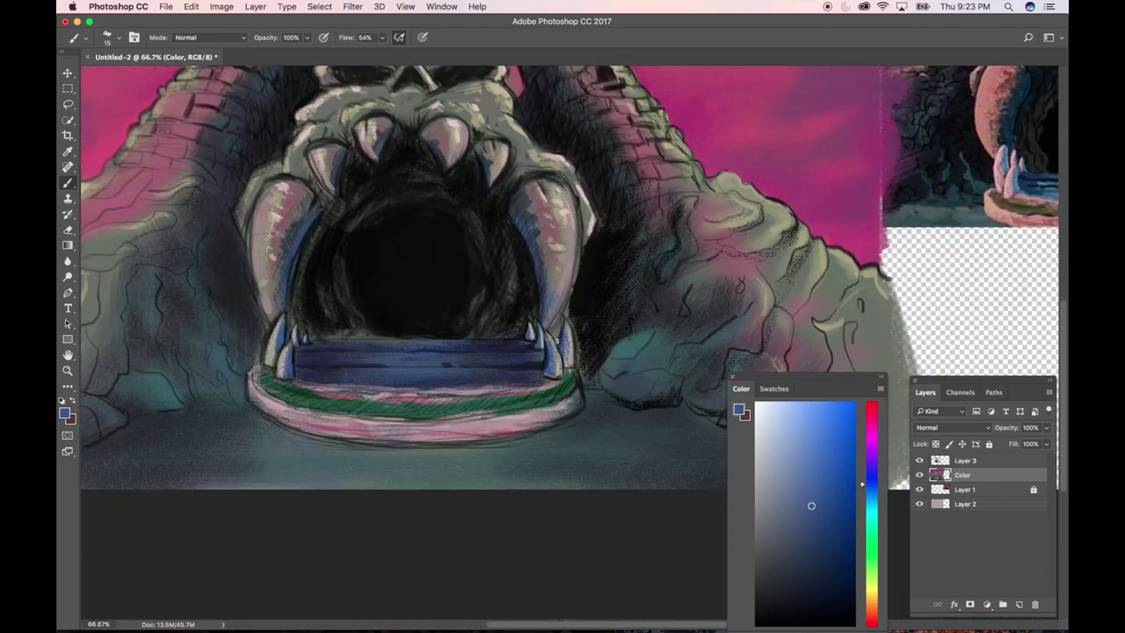
scroll(556, 345, down, 1)
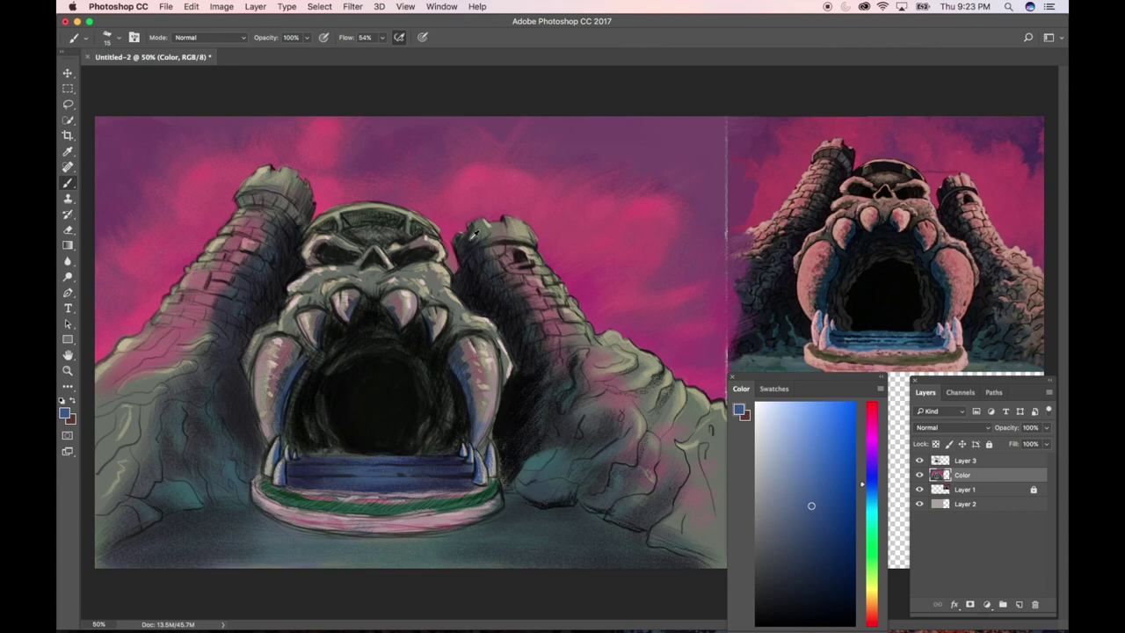
Sample a light grey from the skull and sign the painting on the dark ground near its lower right corner
alt+click(431, 231)
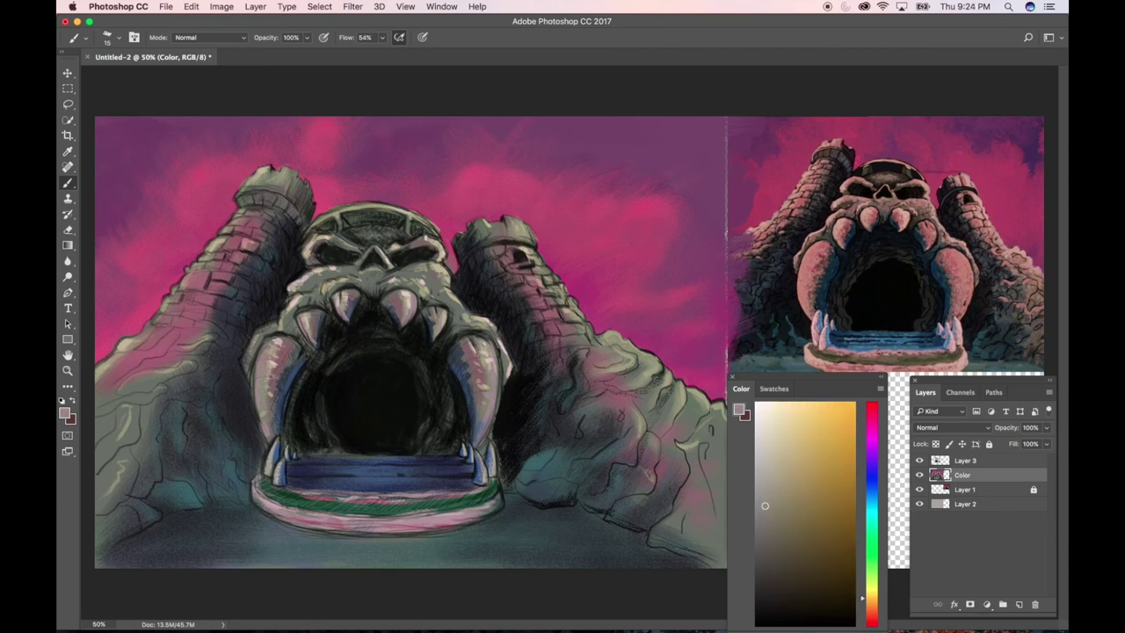
scroll(460, 351, up, 10)
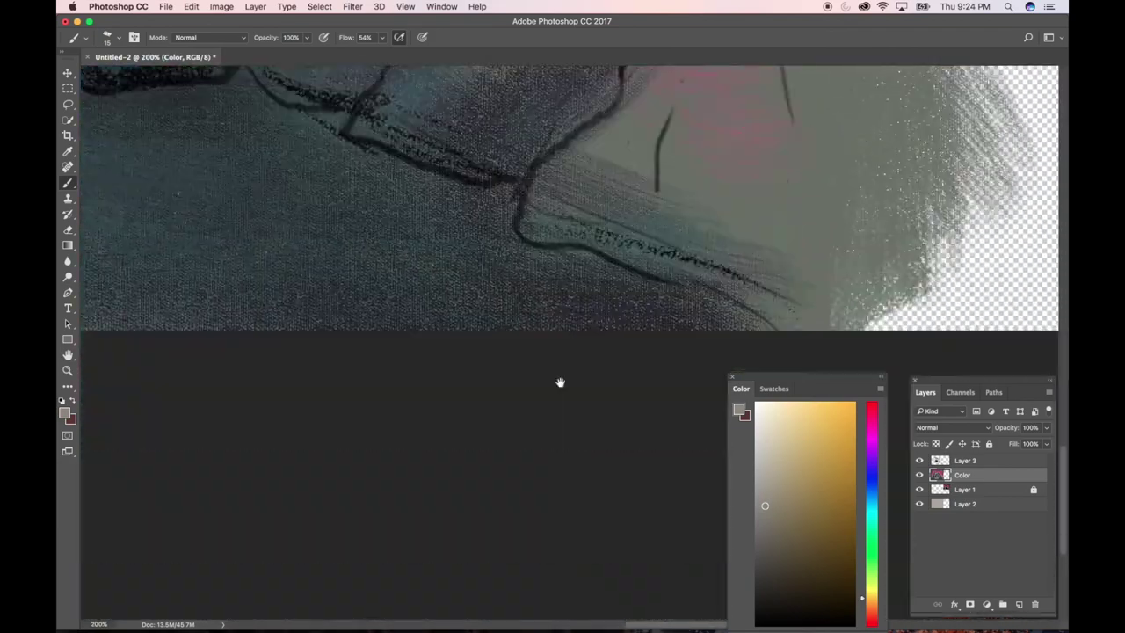
scroll(571, 440, down, 5)
scroll(547, 348, up, 10)
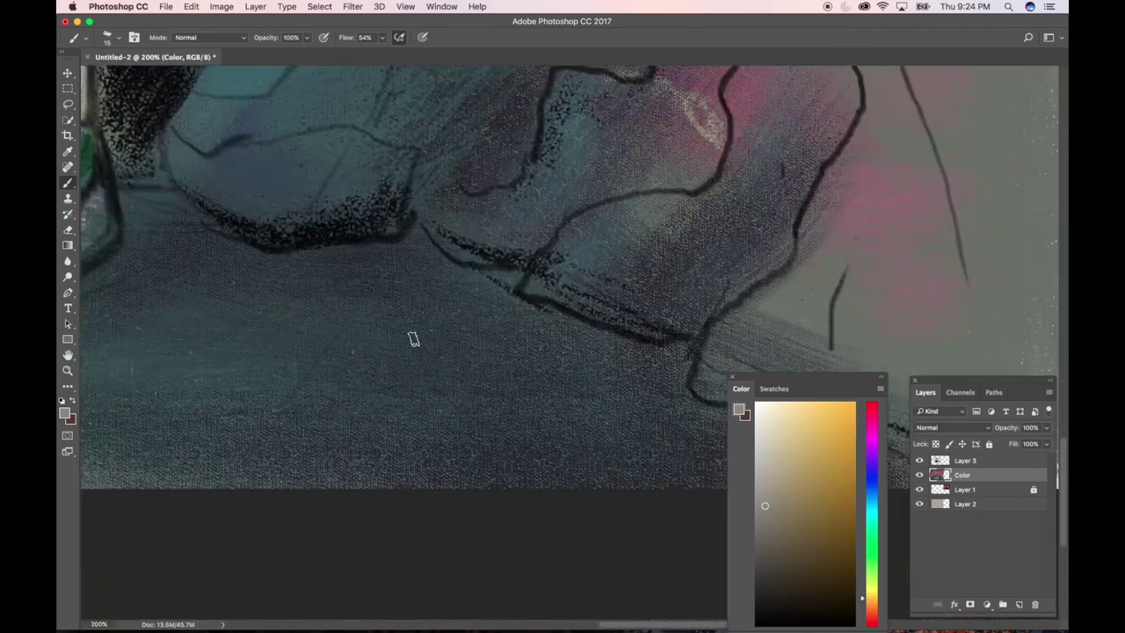
mouse_move(375, 428)
mouse_down()
mouse_move(418, 367)
mouse_move(483, 325)
mouse_up()
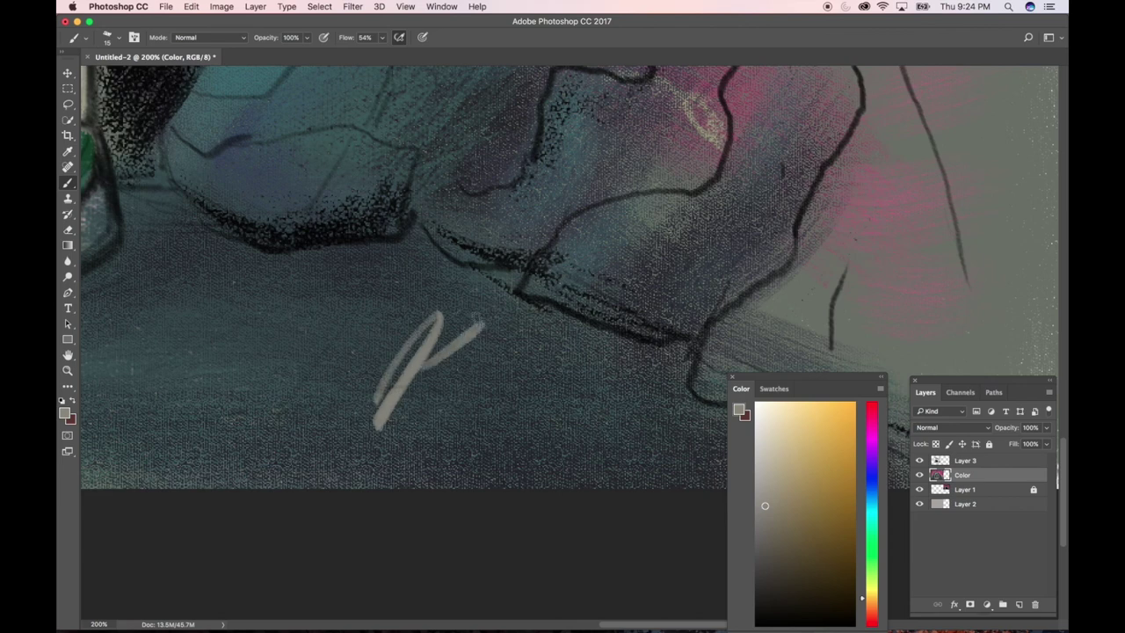
drag(419, 451, 456, 392)
drag(495, 344, 636, 377)
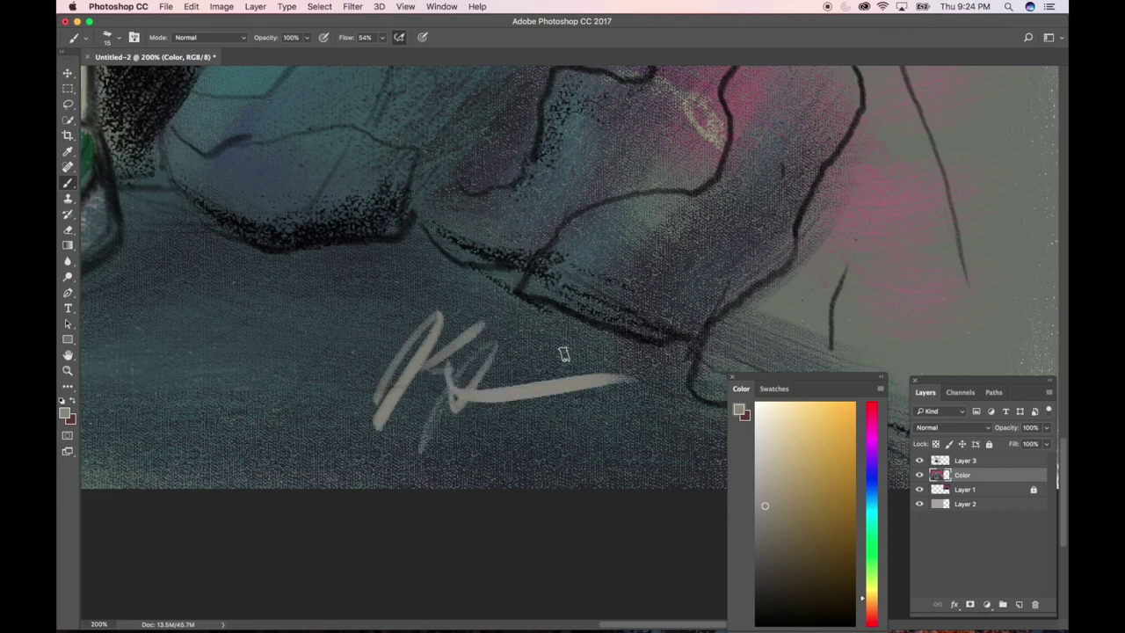
Undo the first date strokes and hand-letter 2017 beneath the signature with a smaller brush
click(591, 429)
key(super+z)
key(super+z)
mouse_move(586, 415)
mouse_down()
mouse_move(602, 431)
mouse_move(616, 412)
mouse_move(646, 430)
mouse_up()
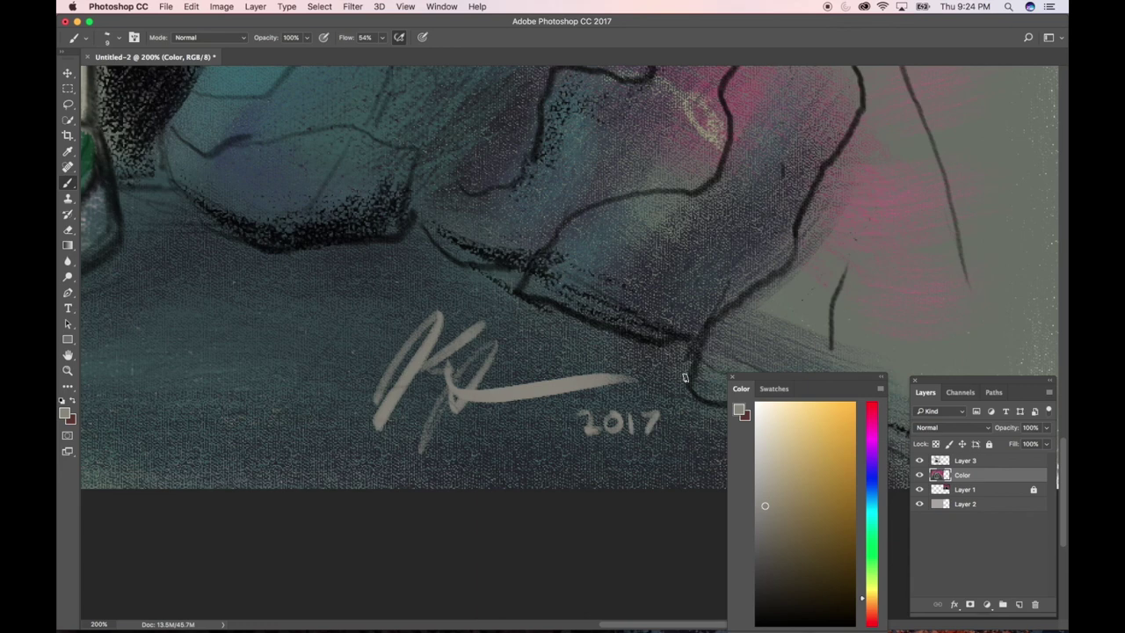
Crop the canvas to the castle painting, cutting off the reference image and the unpainted strip beside it
key(super+minus)
key(super+minus)
key(super+minus)
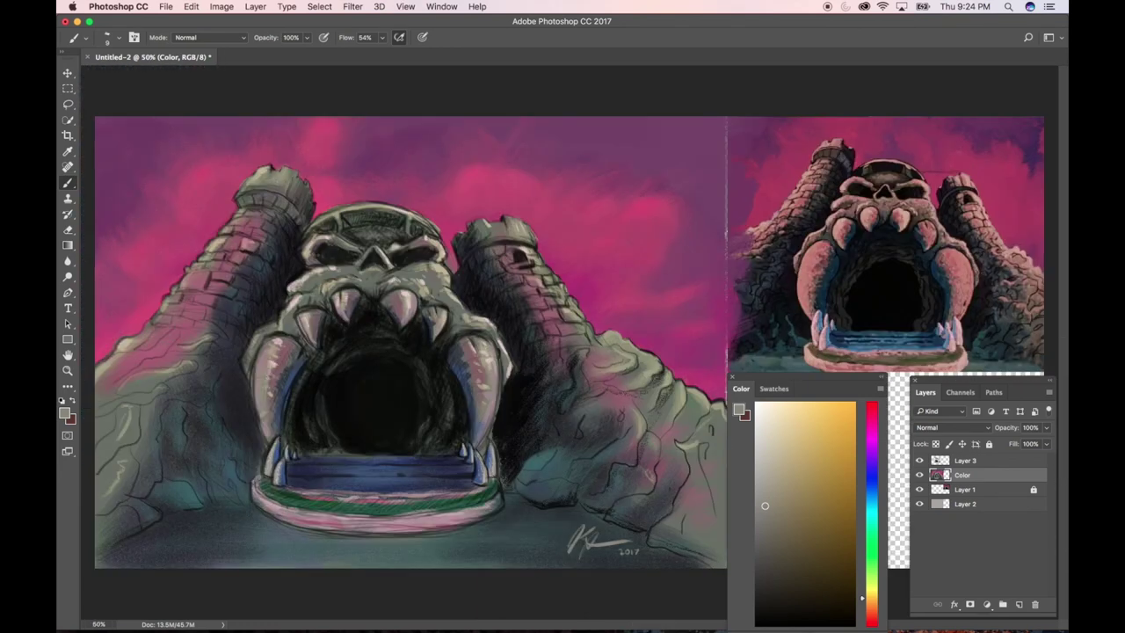
click(67, 135)
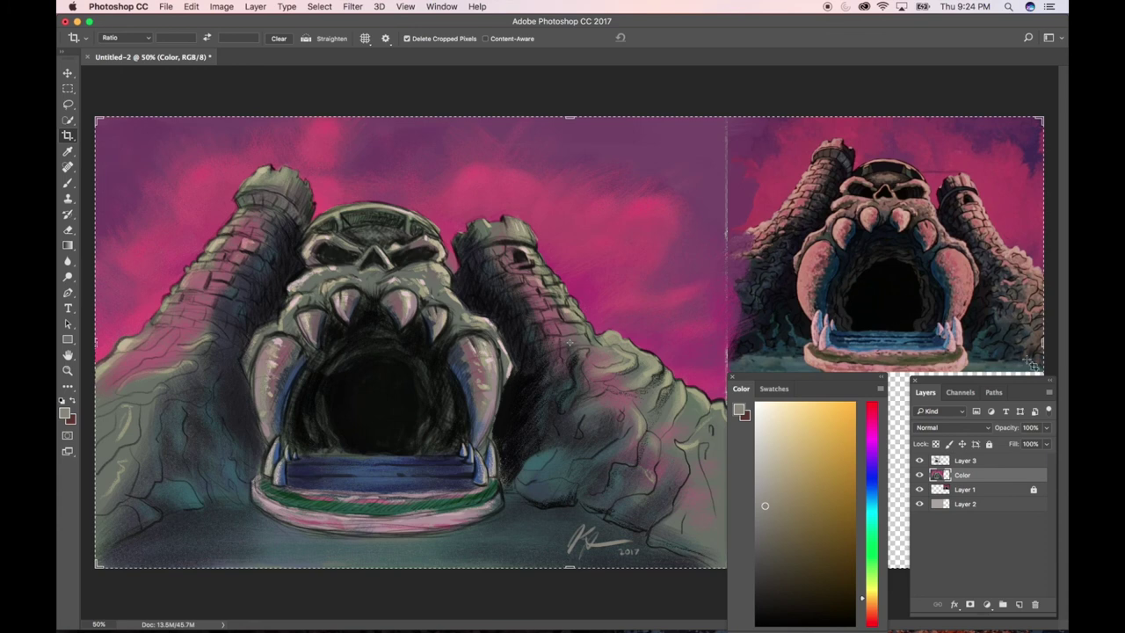
drag(1043, 343, 892, 325)
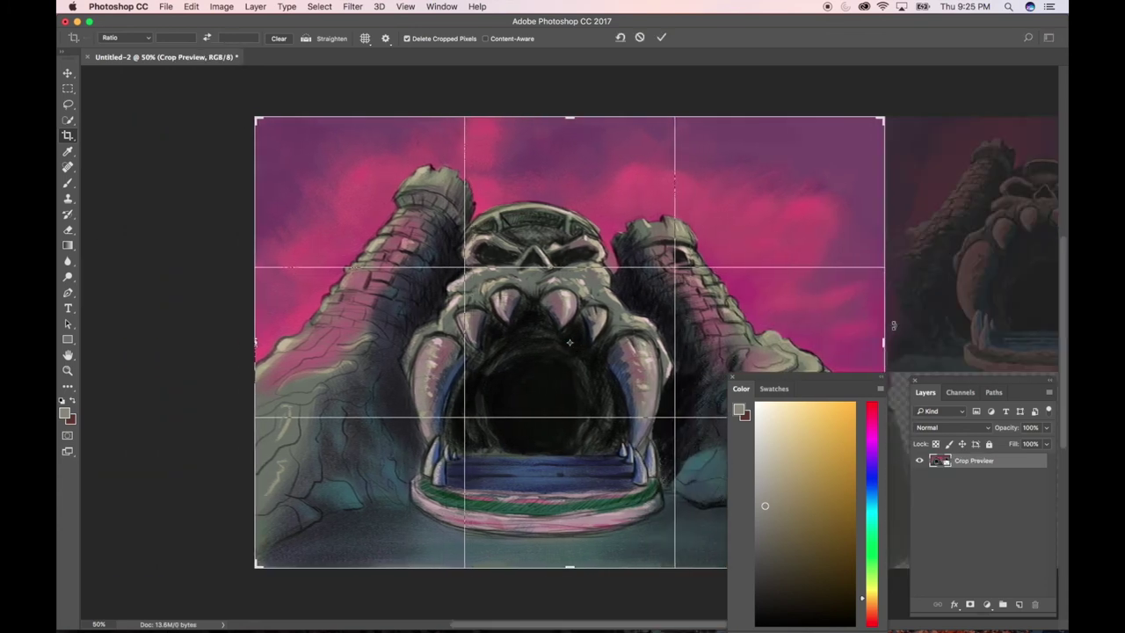
key(Return)
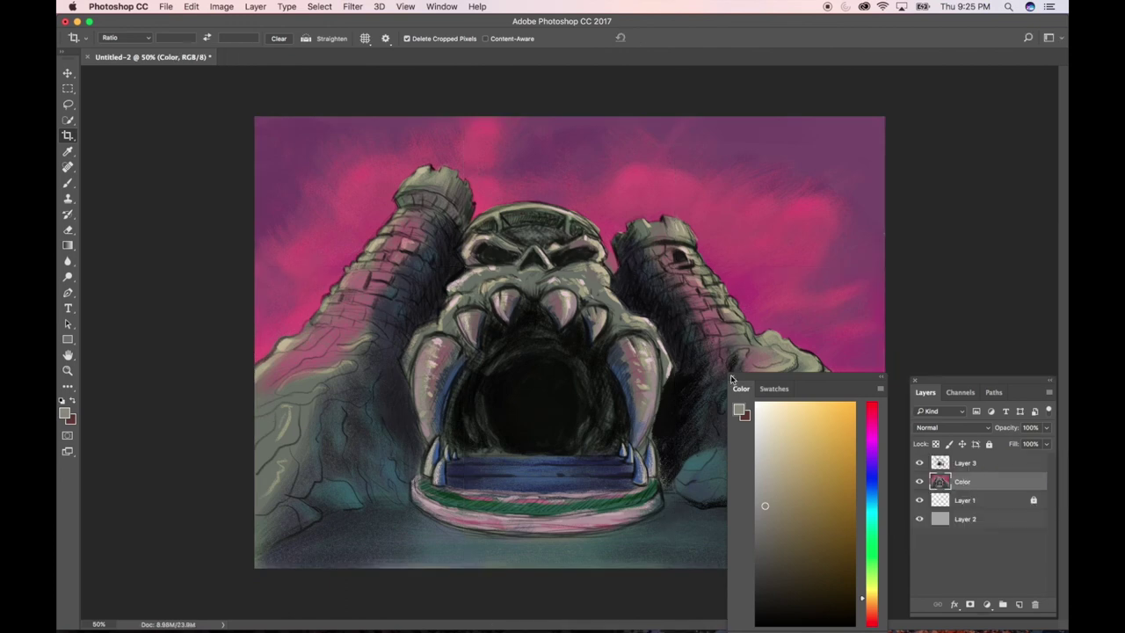